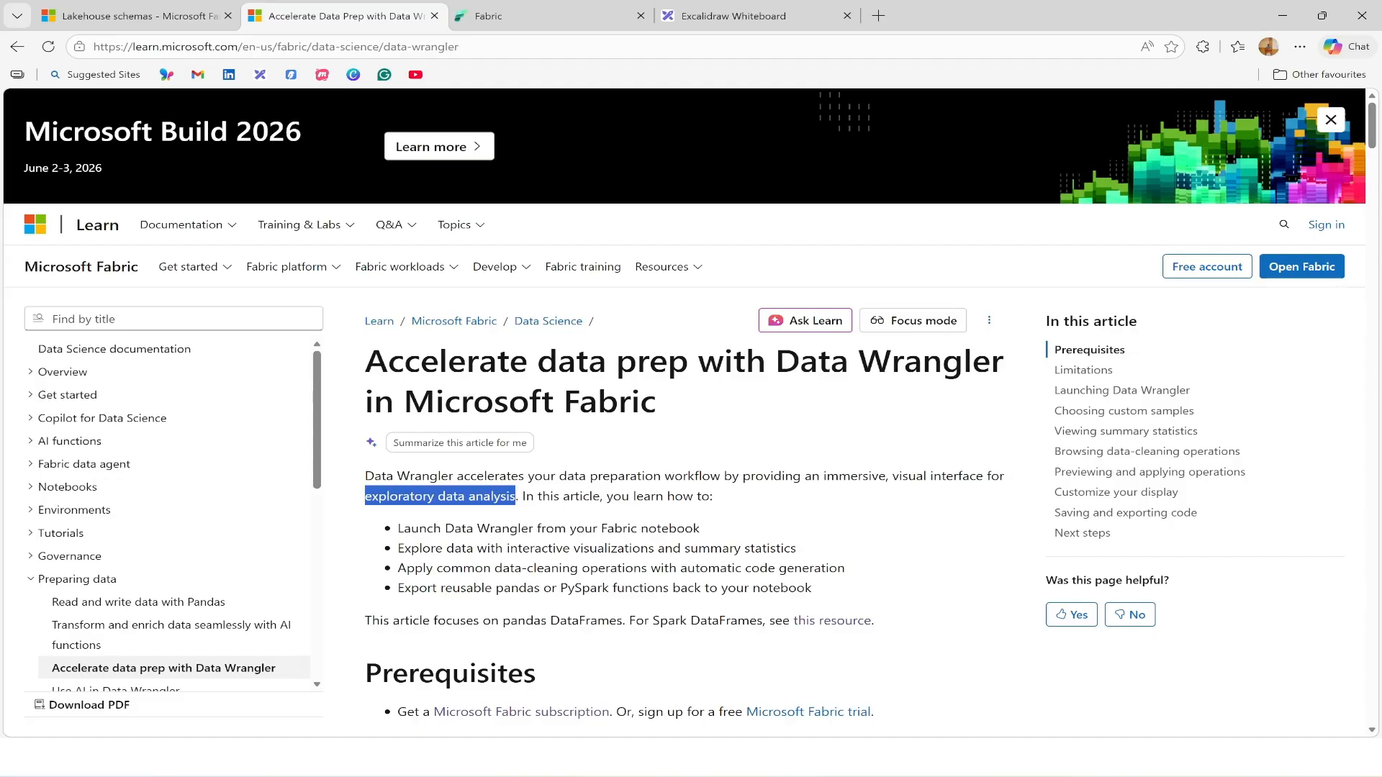
Switch to the Fabric page and start a new workspace named DaW-WS
{"action": "left_click", "coordinate": [504, 15]}
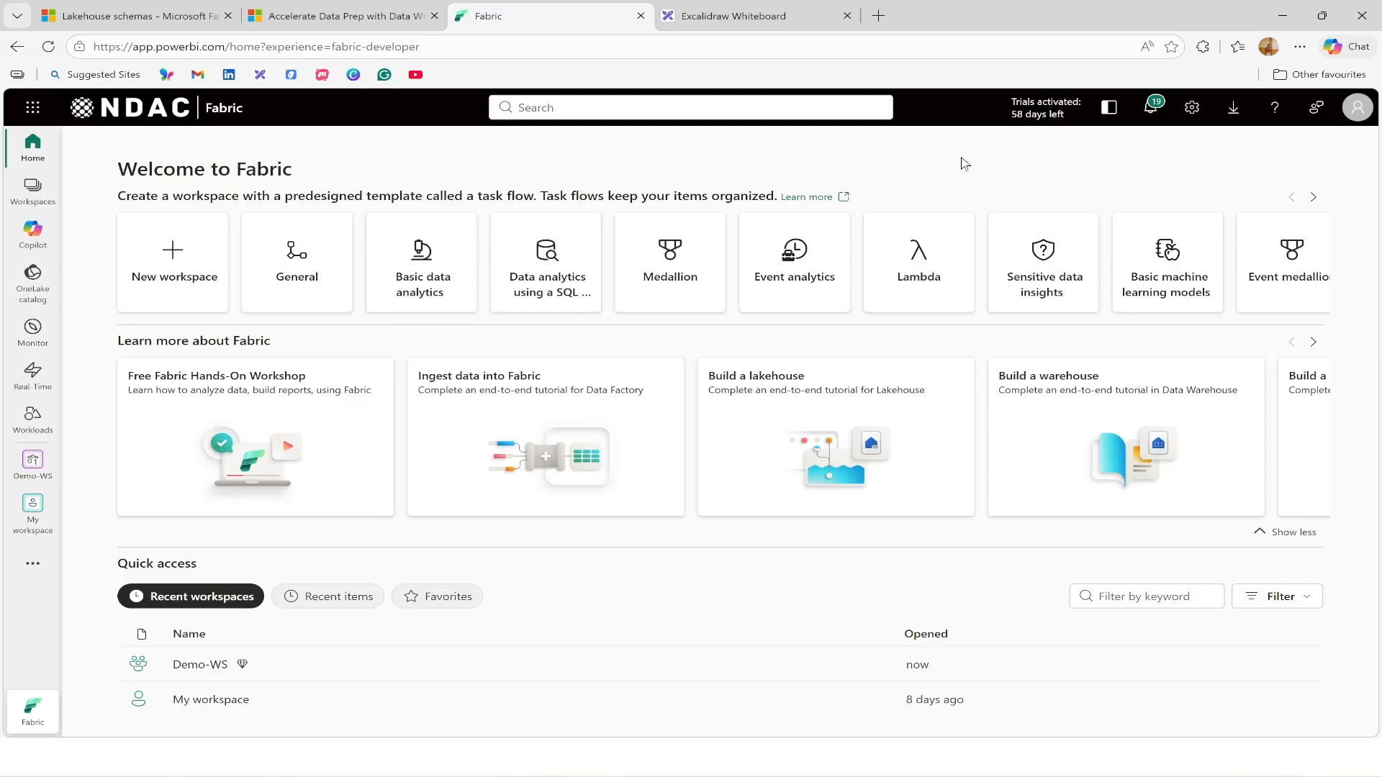
{"action": "left_click", "coordinate": [28, 193]}
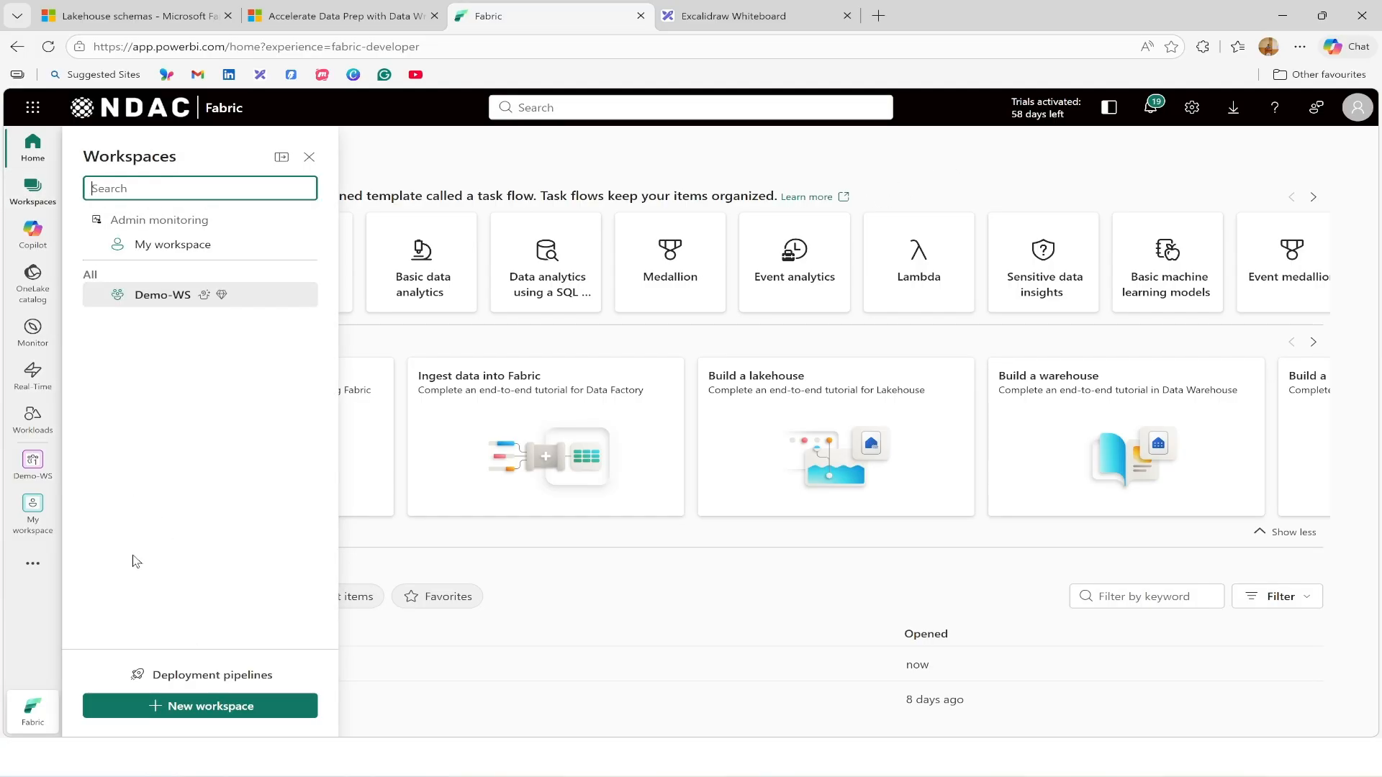
{"action": "left_click", "coordinate": [180, 708]}
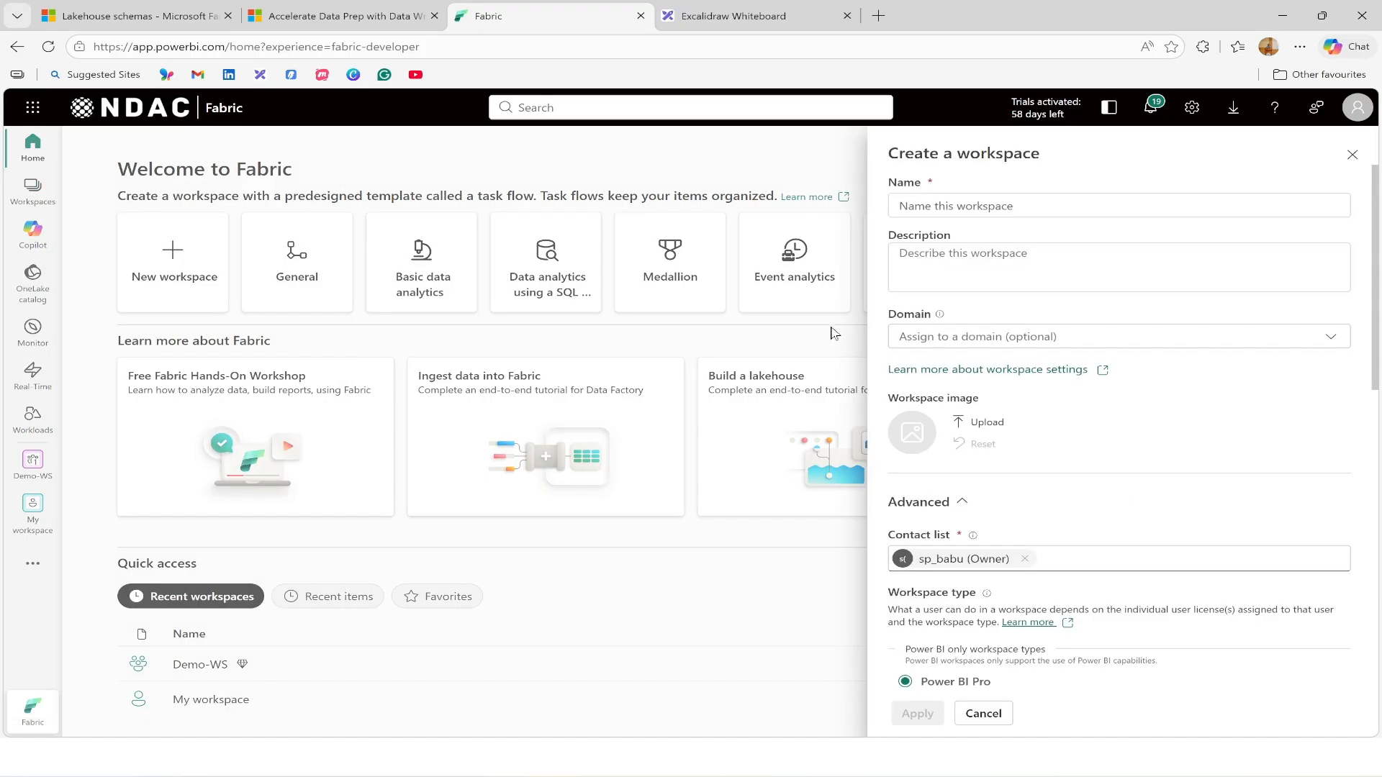
{"action": "type", "text": "DW-WS"}
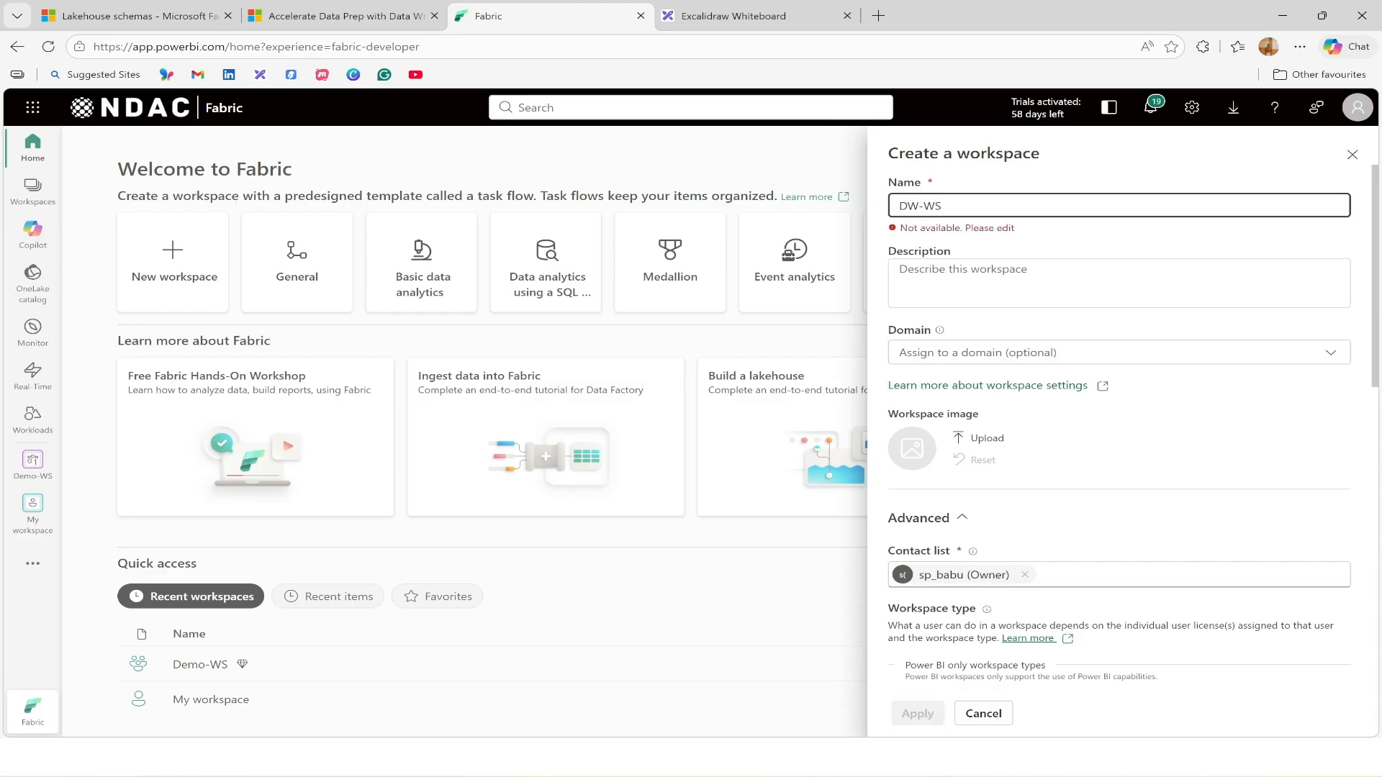
{"action": "type", "text": "a"}
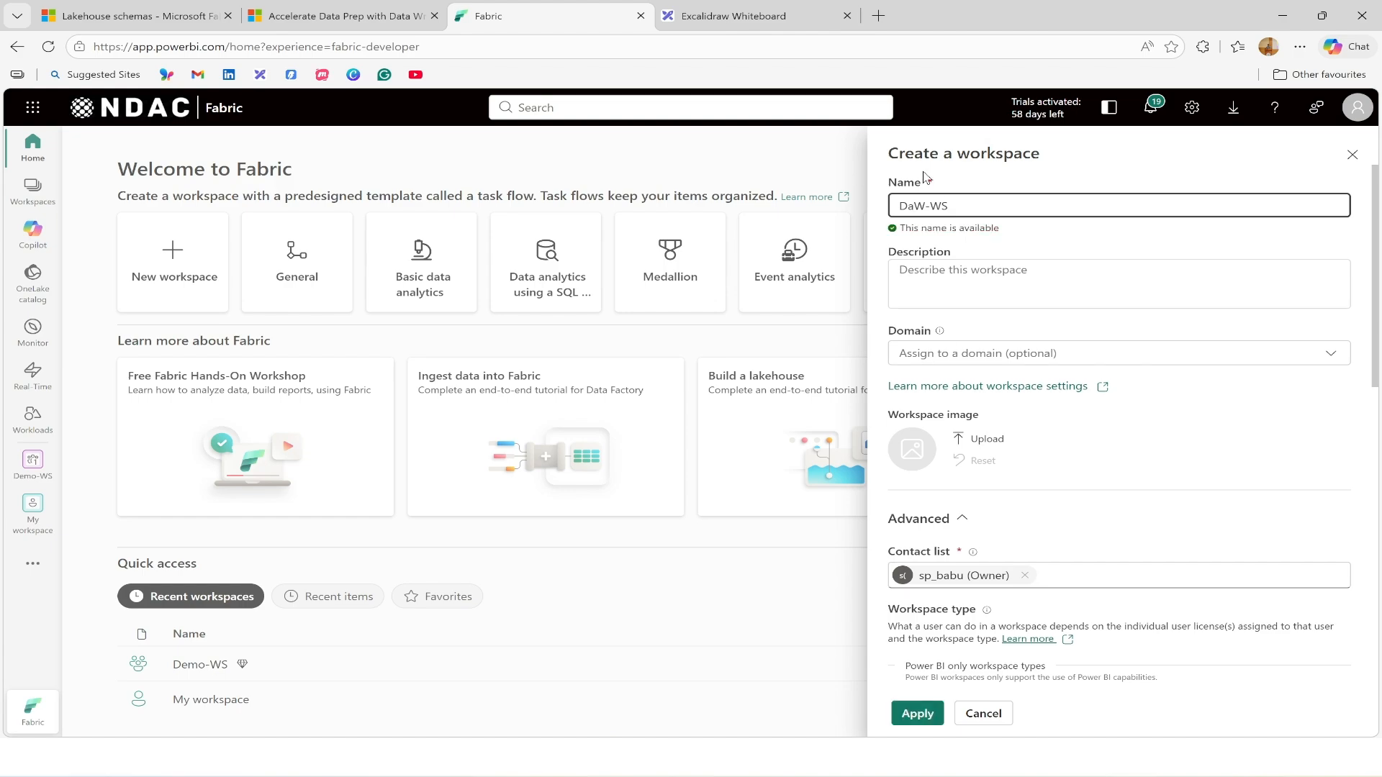
Create the workspace with the Fabric Trial workspace type and collapse its task flow area
{"action": "scroll", "coordinate": [1056, 652], "scroll_direction": "down", "scroll_amount": 5}
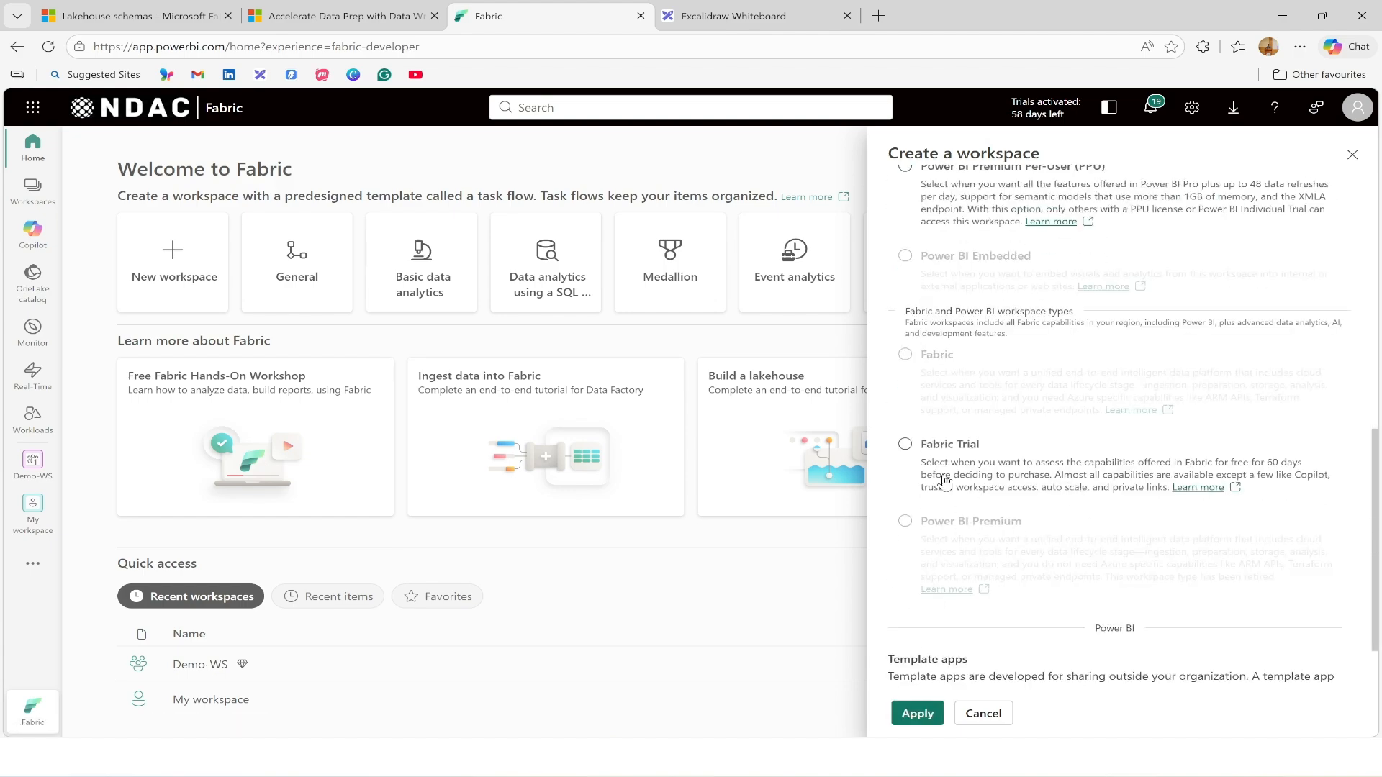
{"action": "left_click", "coordinate": [954, 449]}
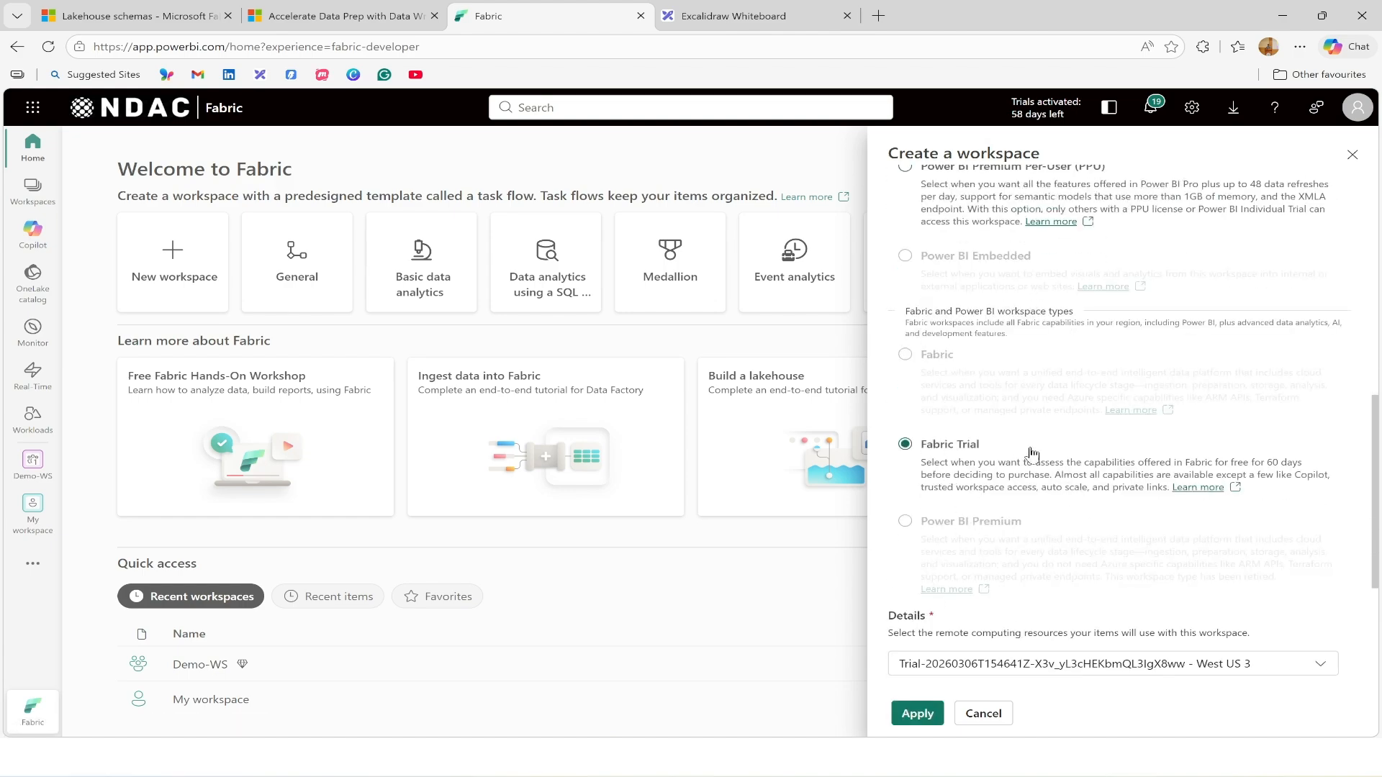
{"action": "left_click", "coordinate": [916, 713]}
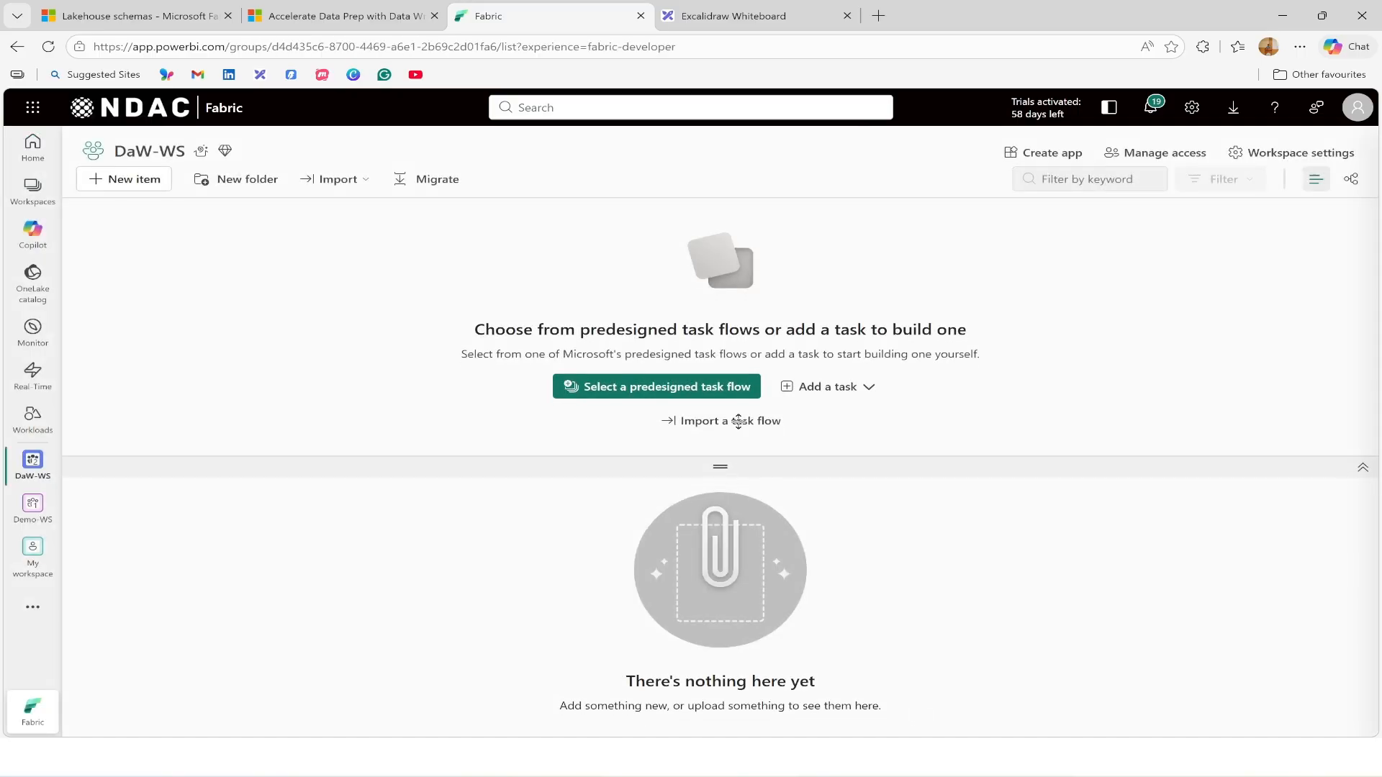
{"action": "left_click_drag", "start_coordinate": [740, 447], "coordinate": [741, 241]}
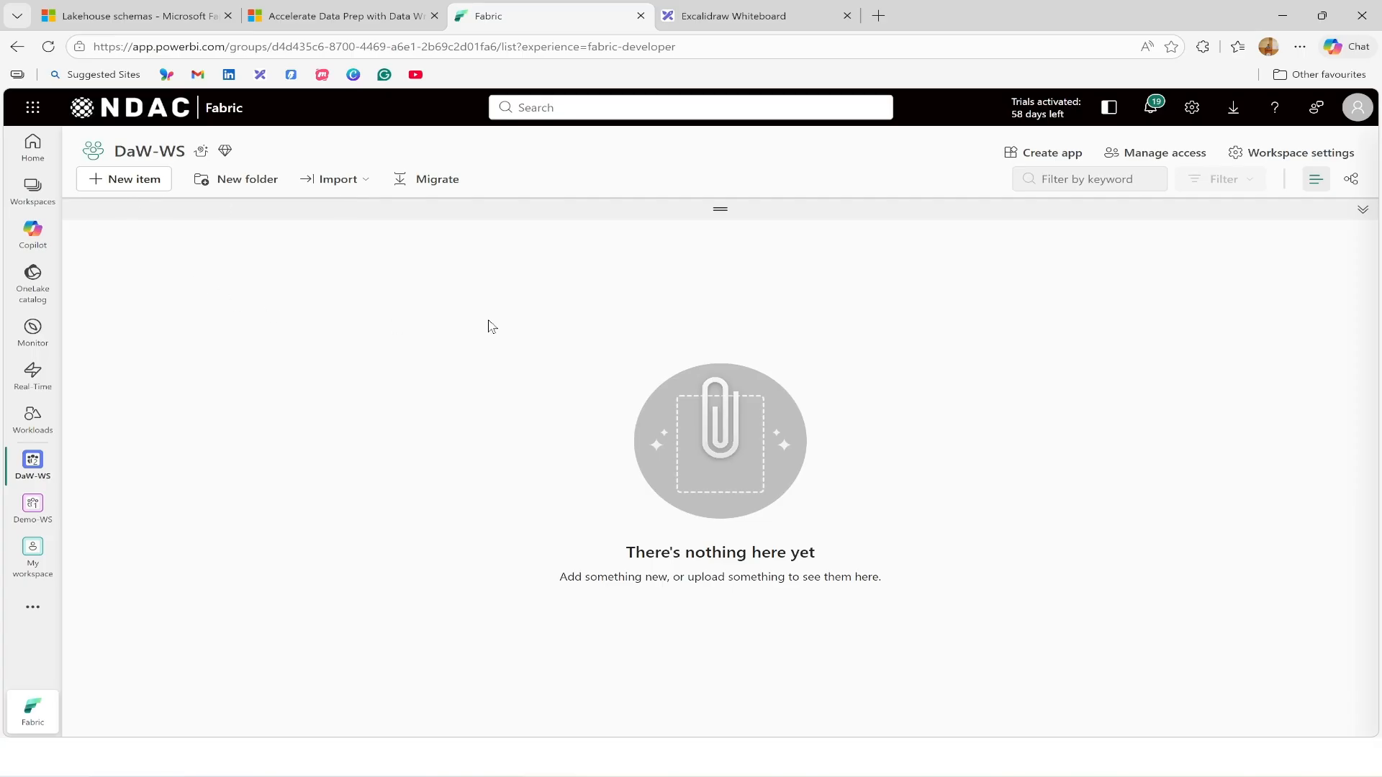
Check the Excalidraw diagram, then return to Fabric and create a lakehouse named DW_LH in DaW-WS with Lakehouse schemas disabled
{"action": "left_click", "coordinate": [741, 12]}
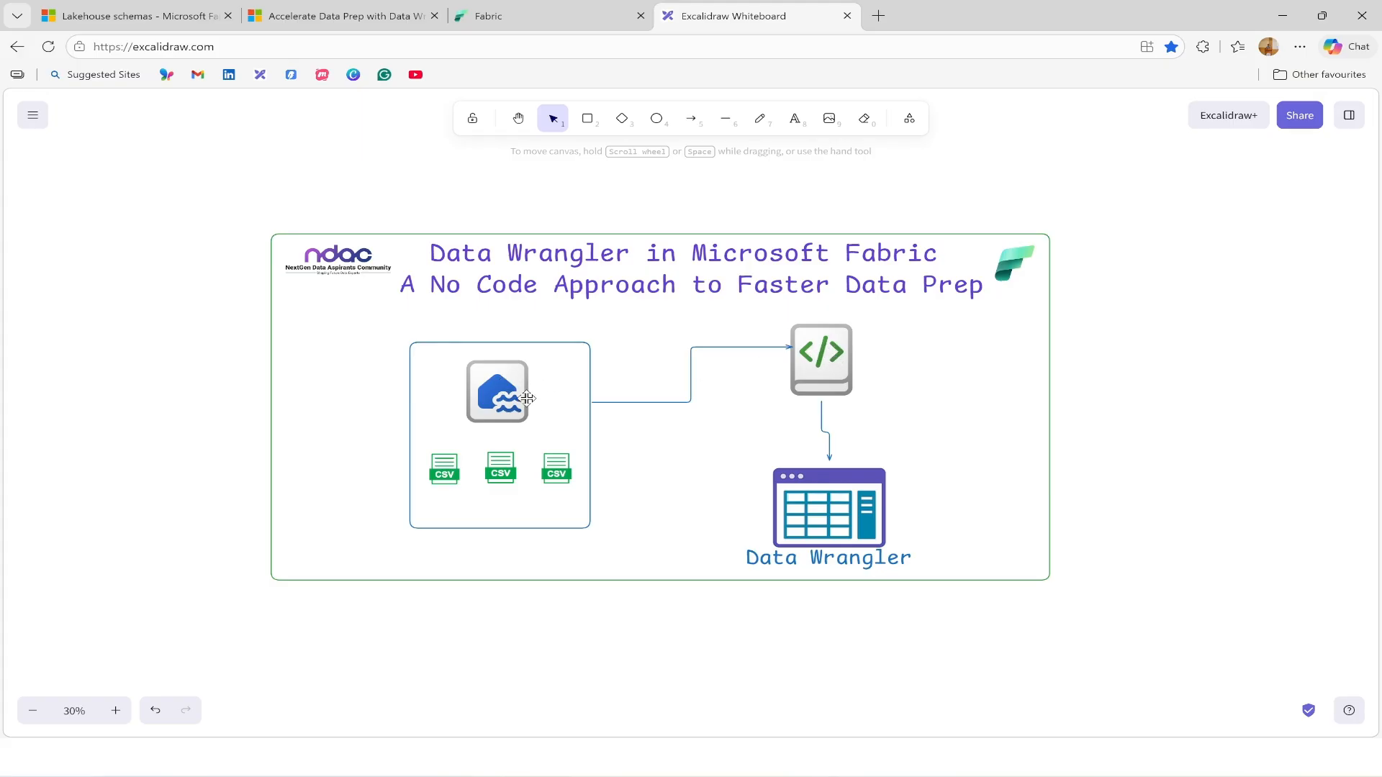
{"action": "left_click", "coordinate": [525, 15]}
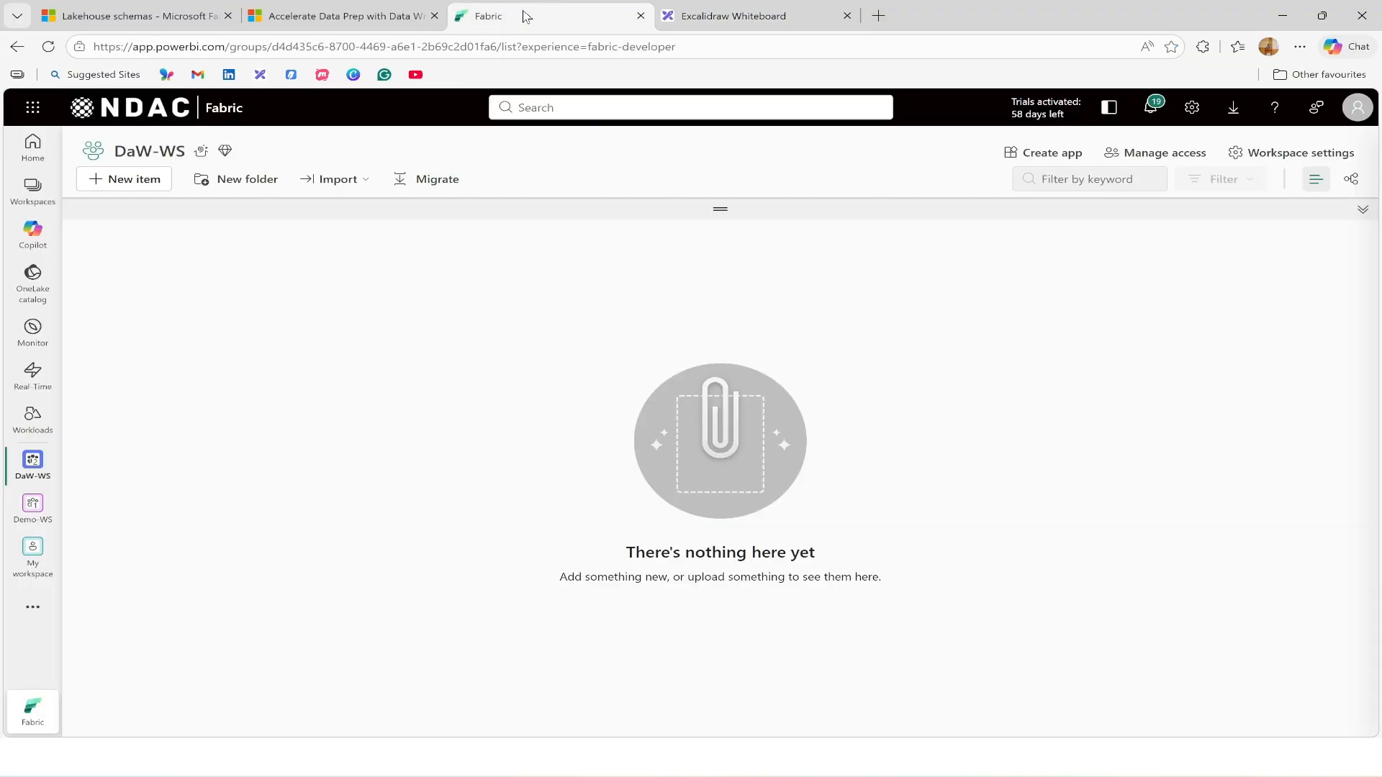
{"action": "left_click", "coordinate": [132, 188]}
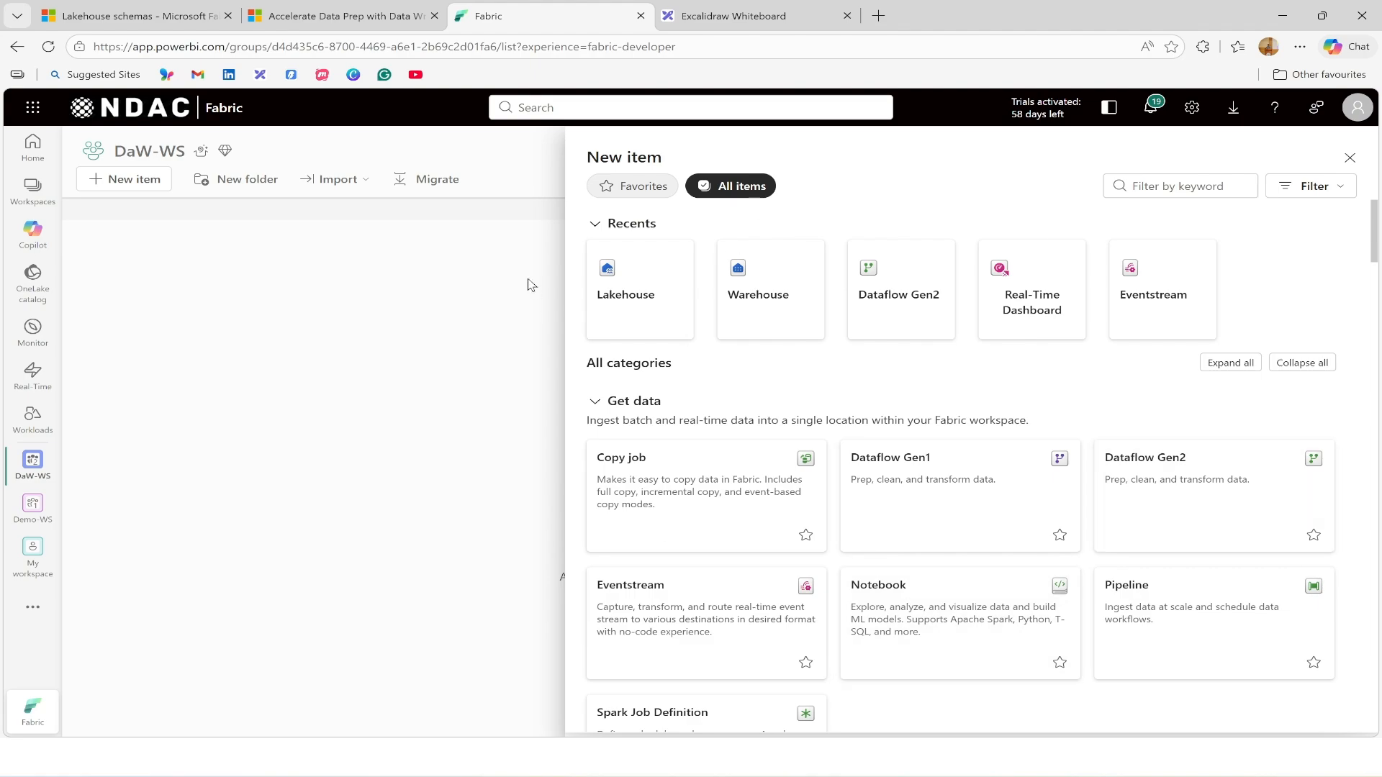
{"action": "left_click", "coordinate": [628, 288]}
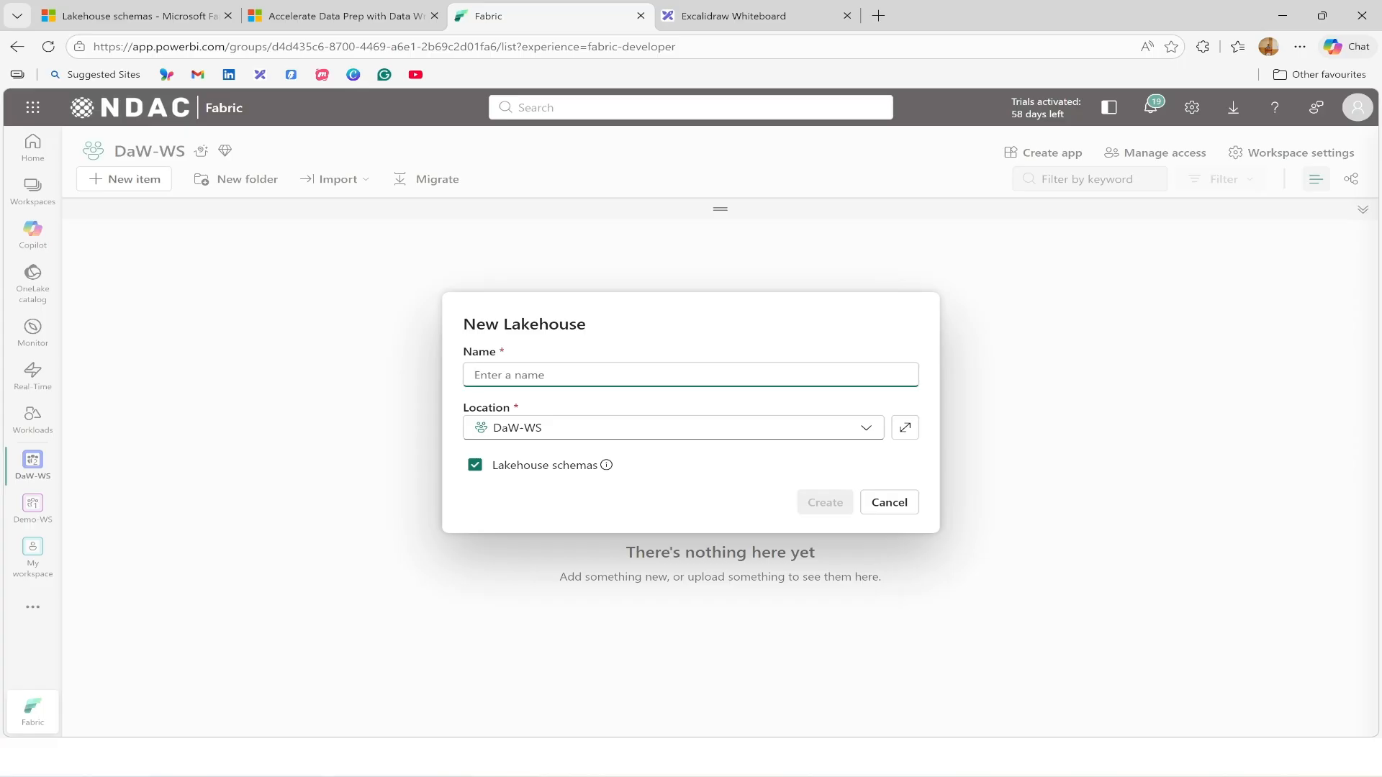
{"action": "type", "text": "DW_LH"}
{"action": "left_click", "coordinate": [477, 470]}
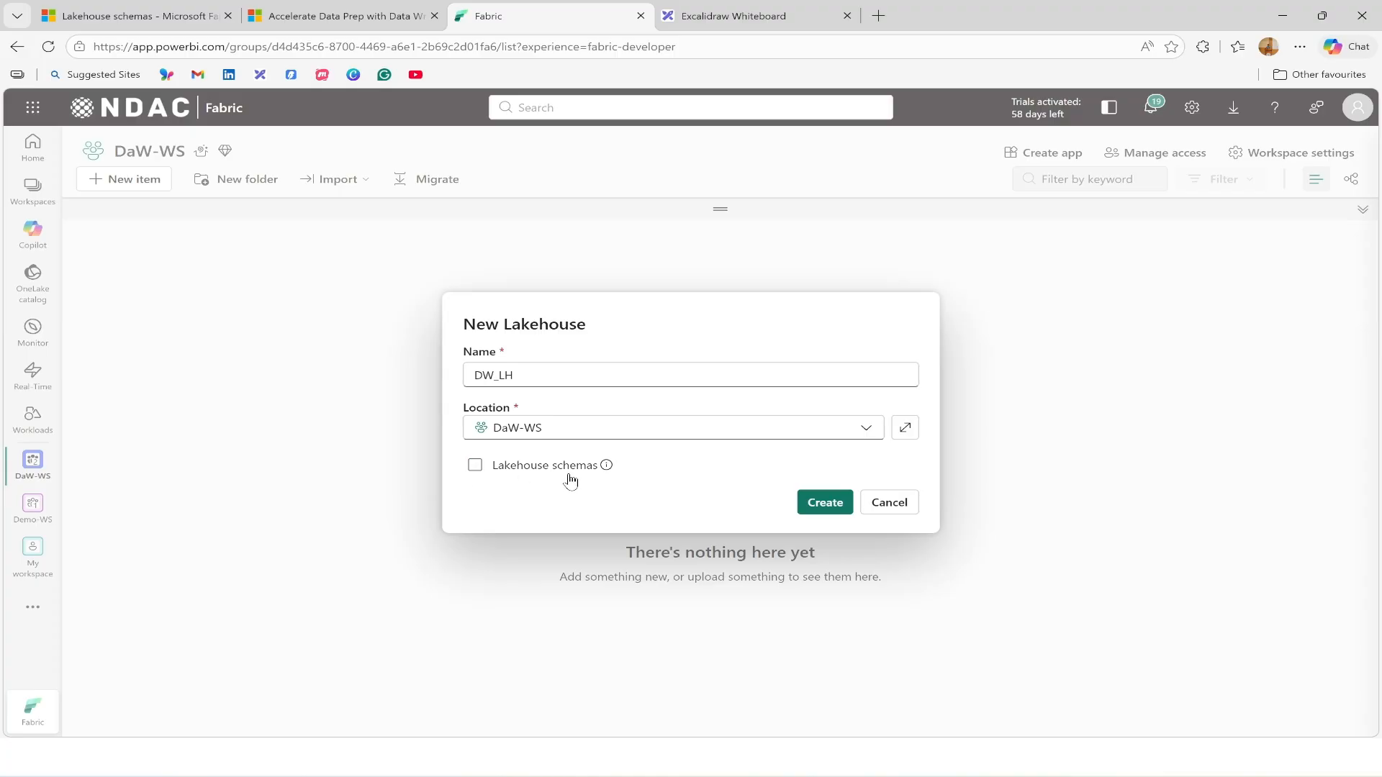
{"action": "left_click", "coordinate": [819, 503]}
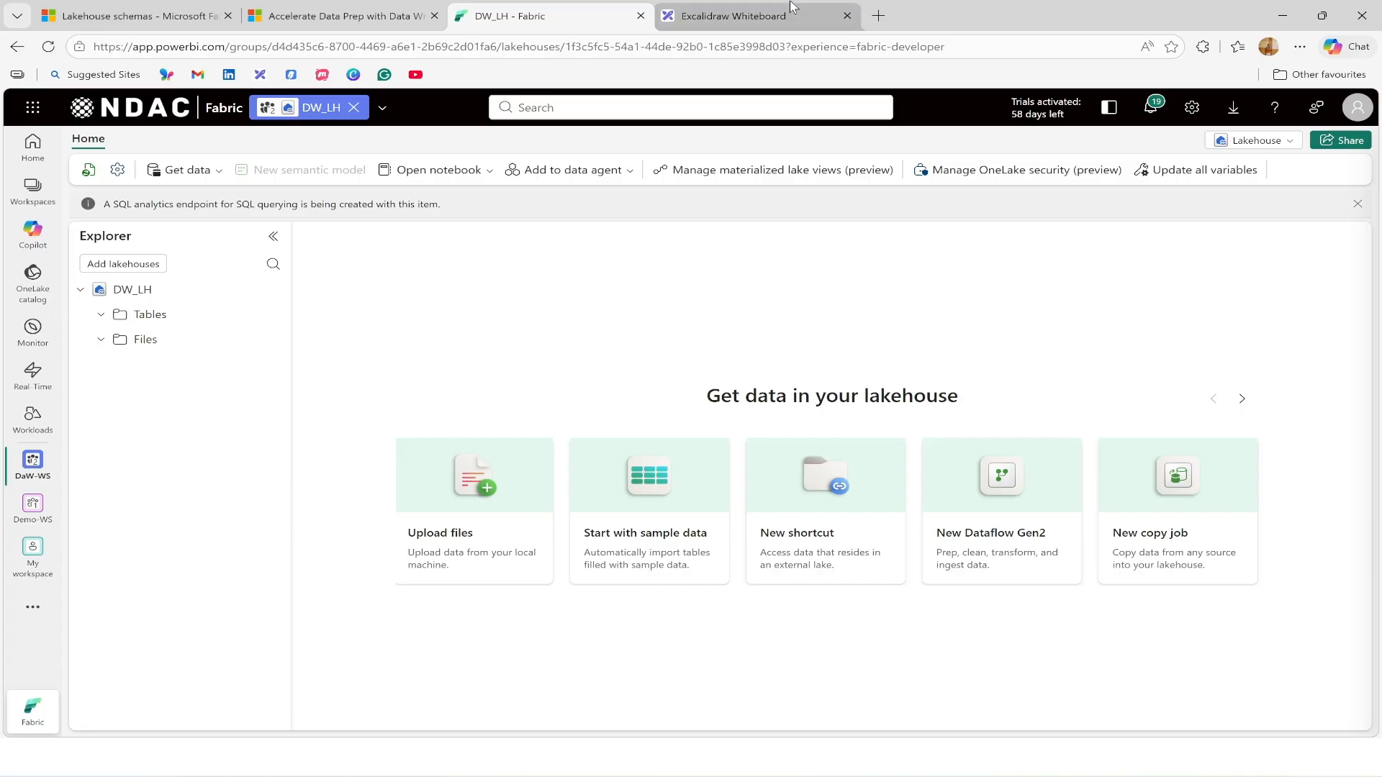
Upload the local file Ele_StoreData_C.csv into the Files folder of the DW_LH lakehouse
{"action": "left_click", "coordinate": [771, 13]}
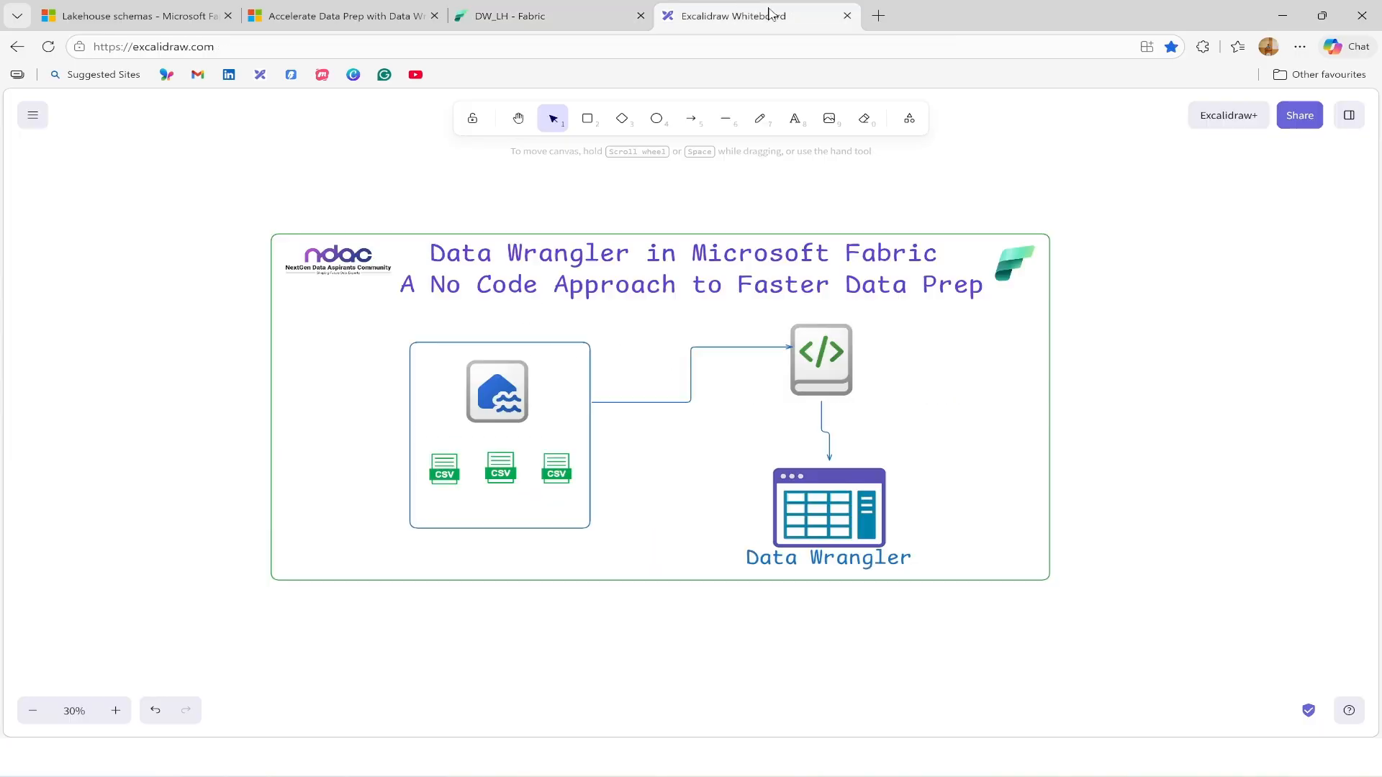
{"action": "left_click", "coordinate": [540, 21]}
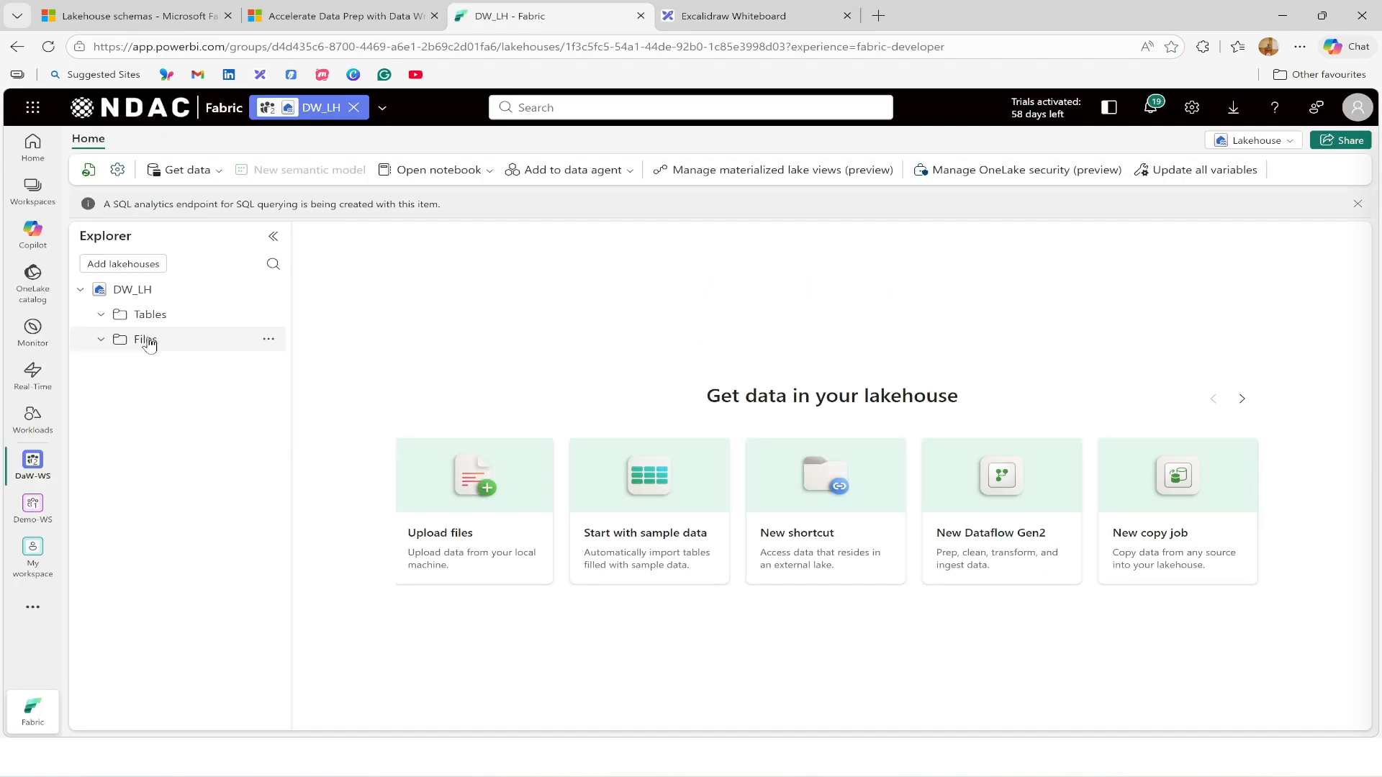
{"action": "left_click", "coordinate": [269, 340]}
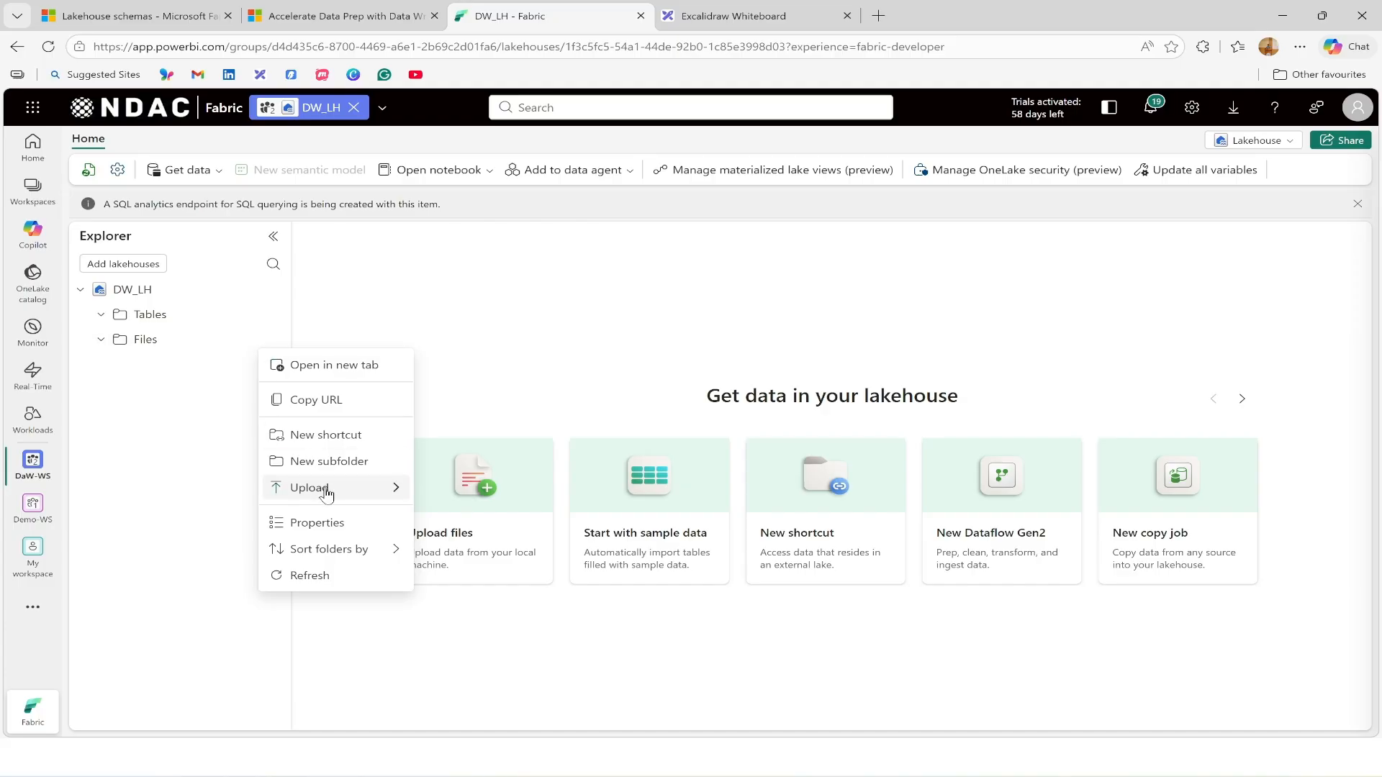
{"action": "mouse_move", "coordinate": [324, 492]}
{"action": "left_click", "coordinate": [432, 495]}
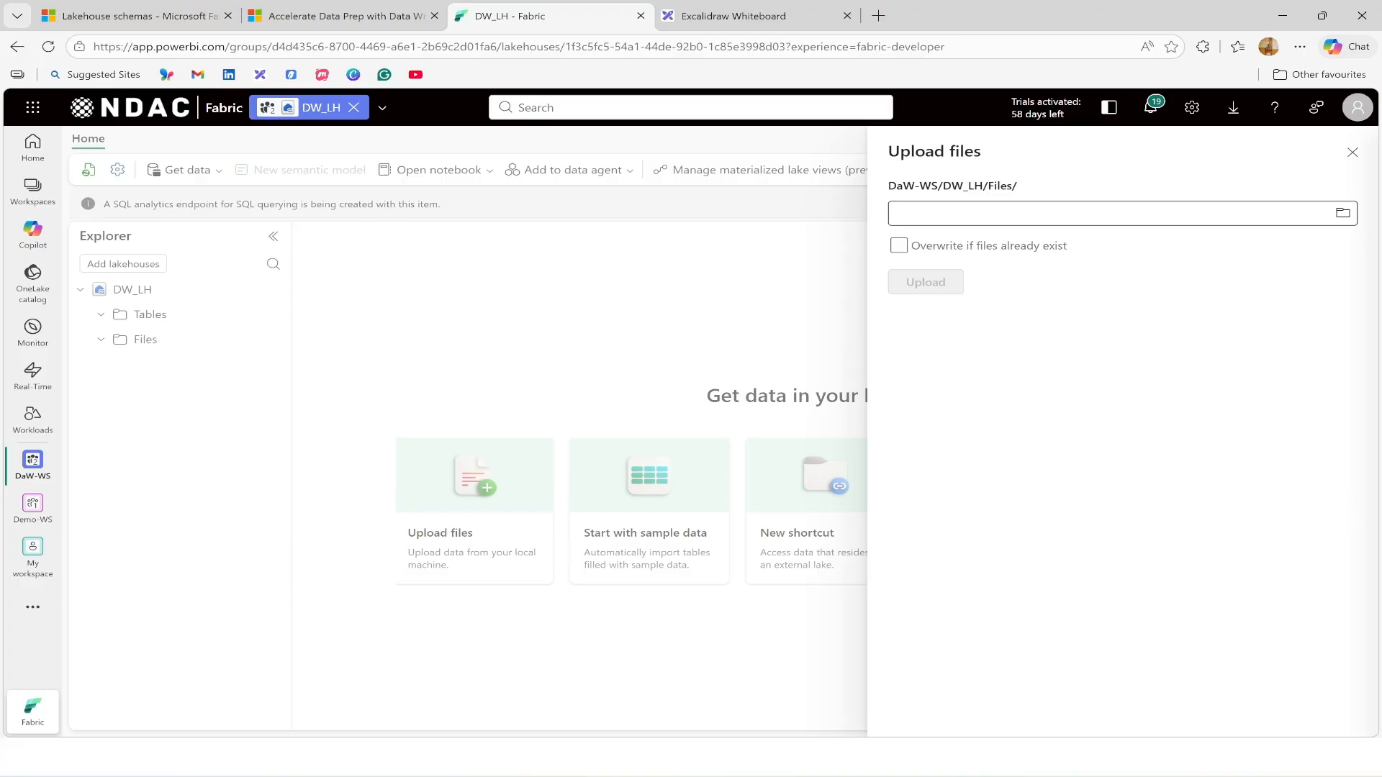
{"action": "left_click", "coordinate": [1344, 213]}
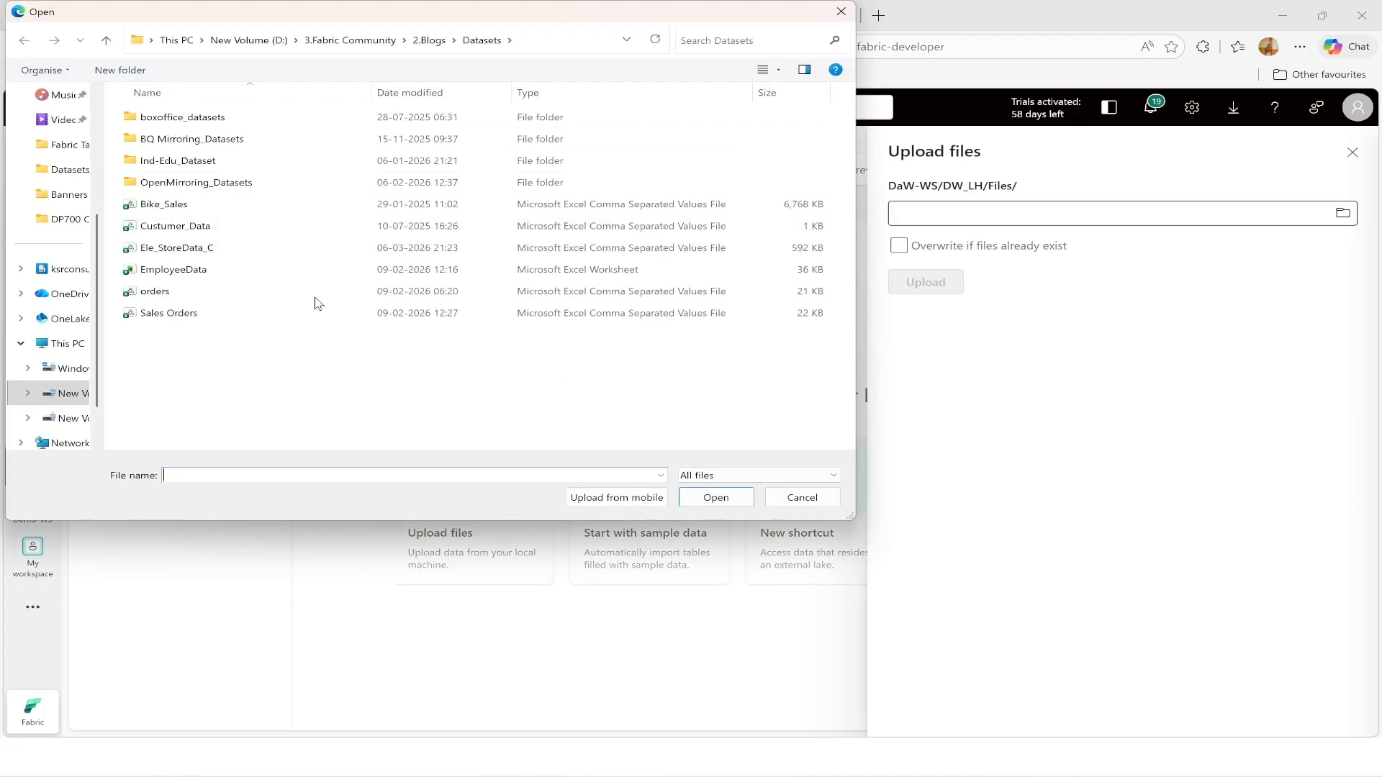
{"action": "left_click", "coordinate": [193, 252]}
{"action": "left_click", "coordinate": [716, 499]}
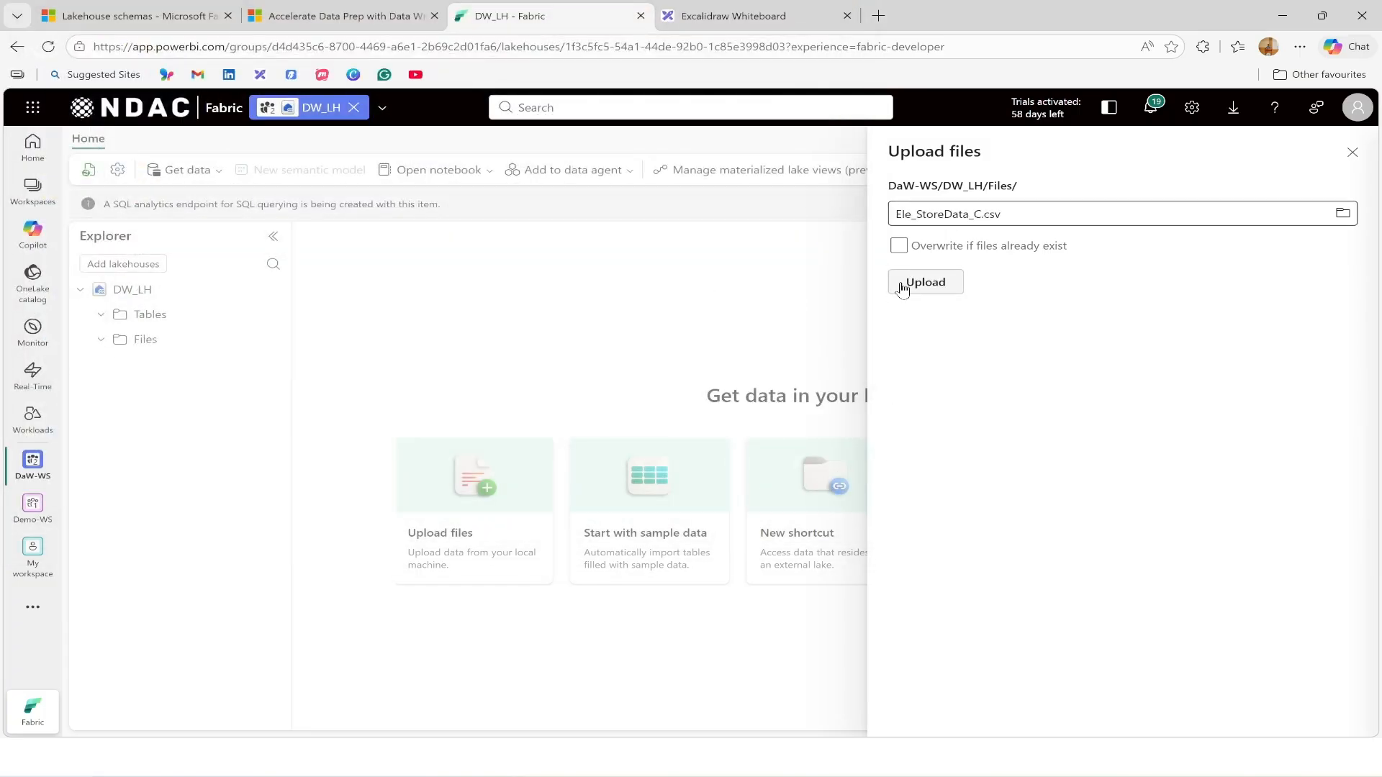
{"action": "left_click", "coordinate": [916, 298]}
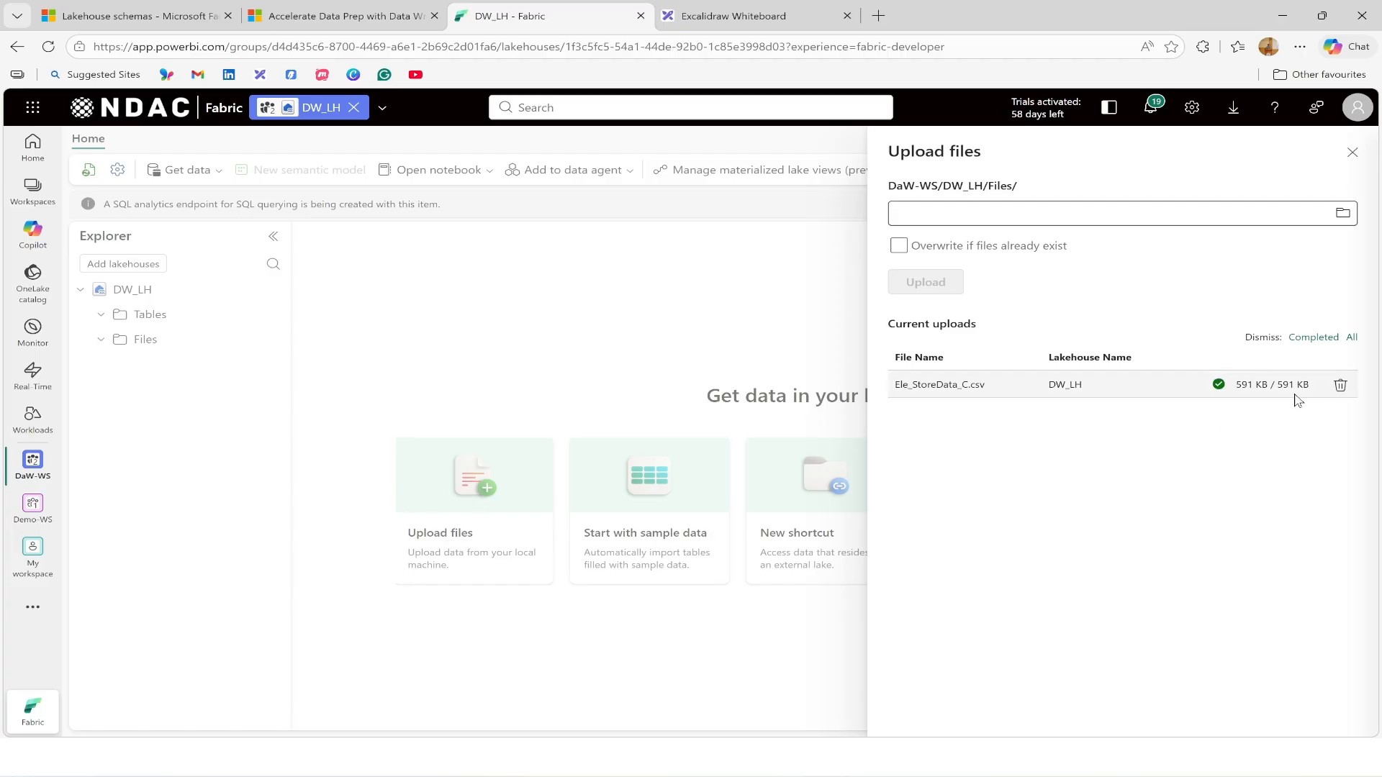
{"action": "left_click", "coordinate": [1353, 152]}
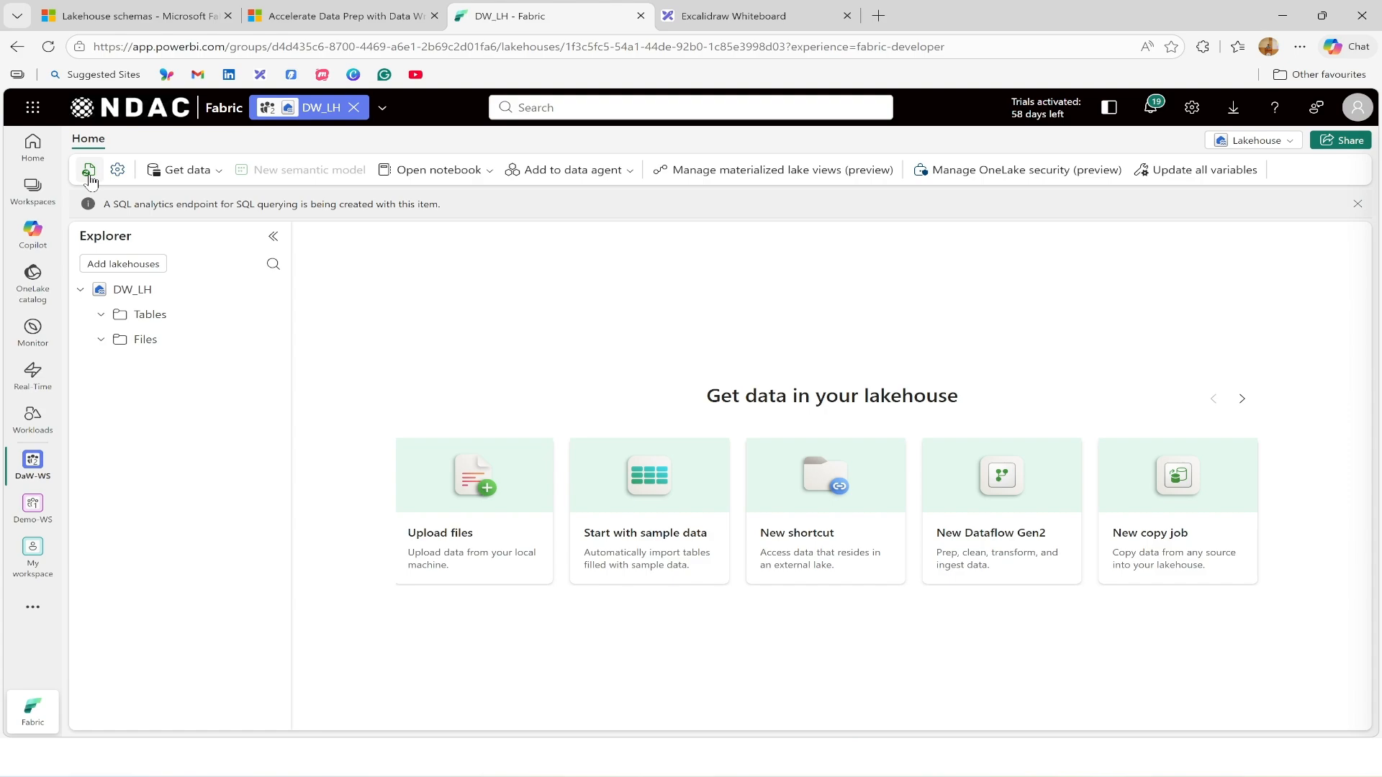
Refresh the lakehouse, preview the contents of Ele_StoreData_C.csv and return to the Files folder
{"action": "left_click", "coordinate": [89, 172]}
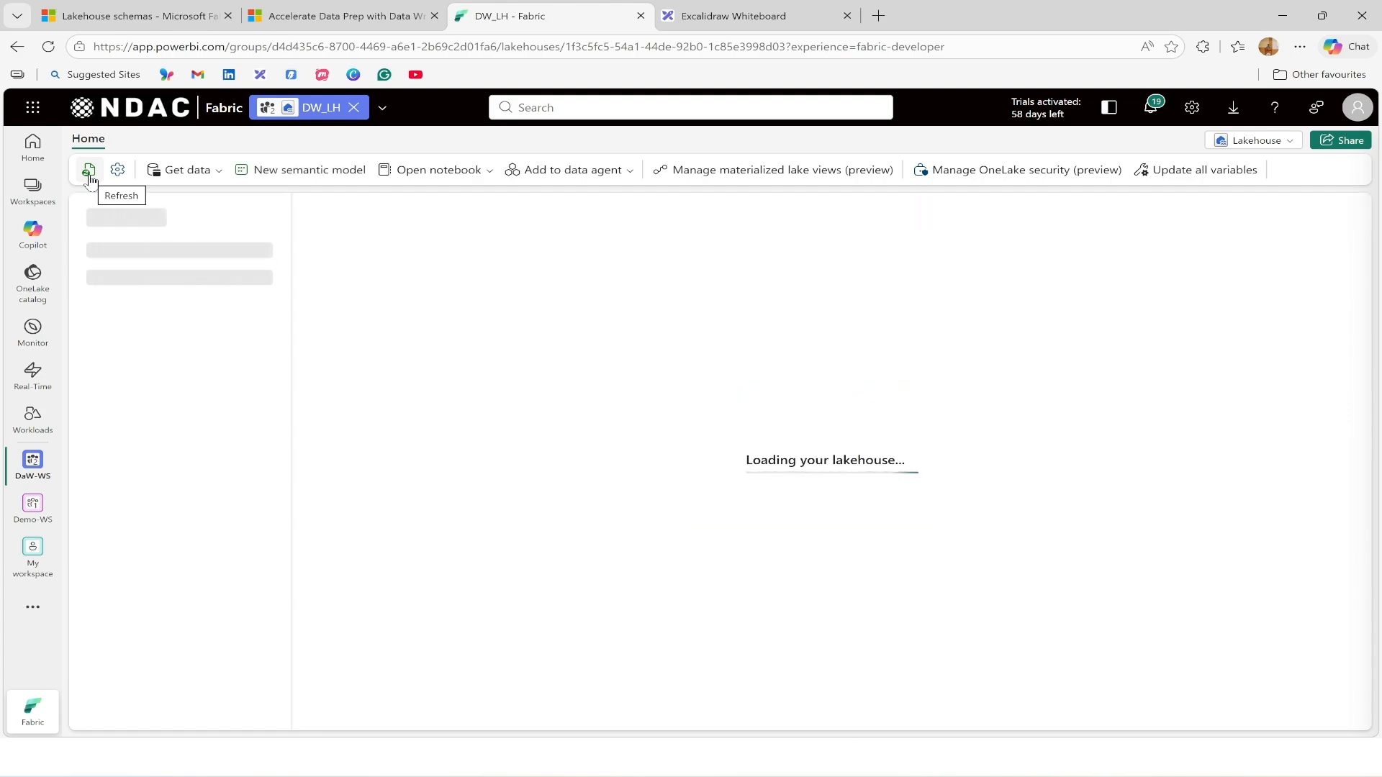
{"action": "left_click", "coordinate": [147, 343]}
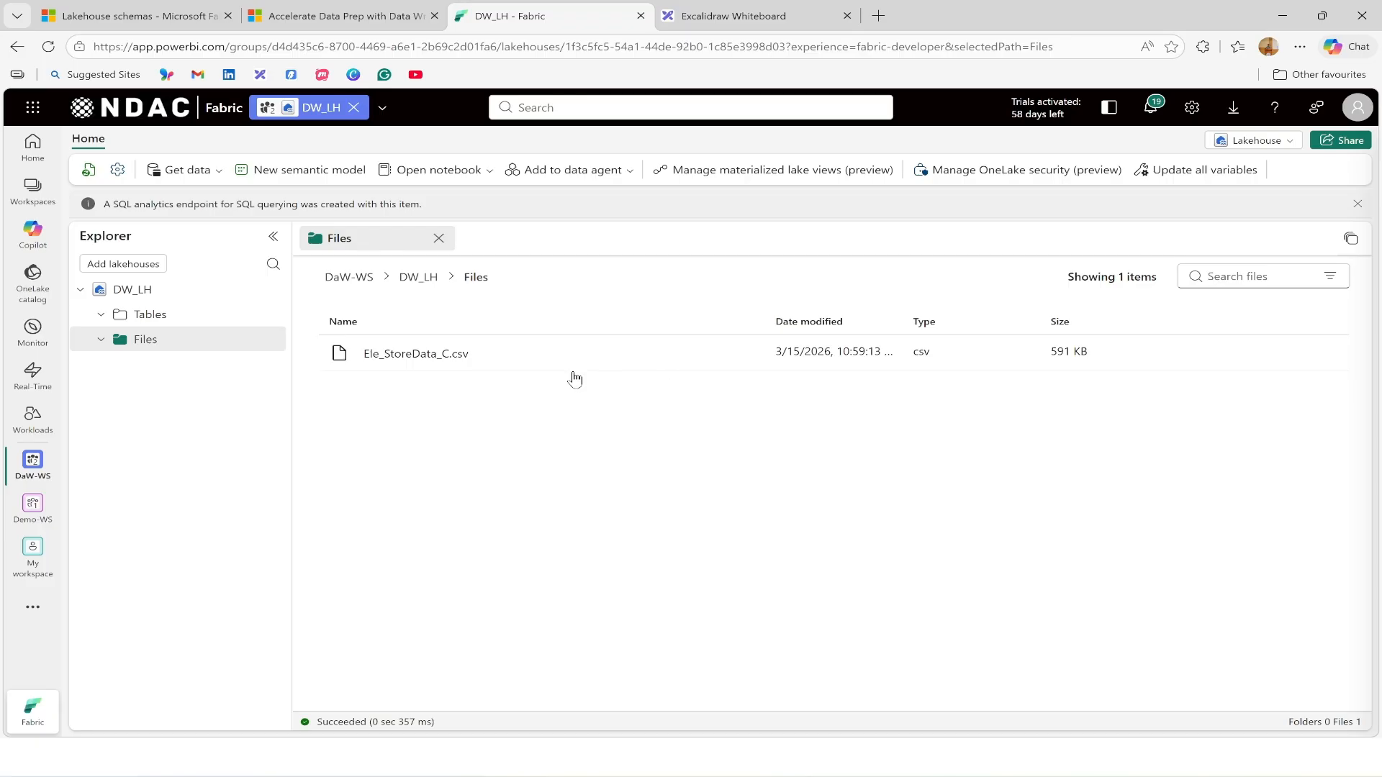
{"action": "left_click", "coordinate": [425, 360]}
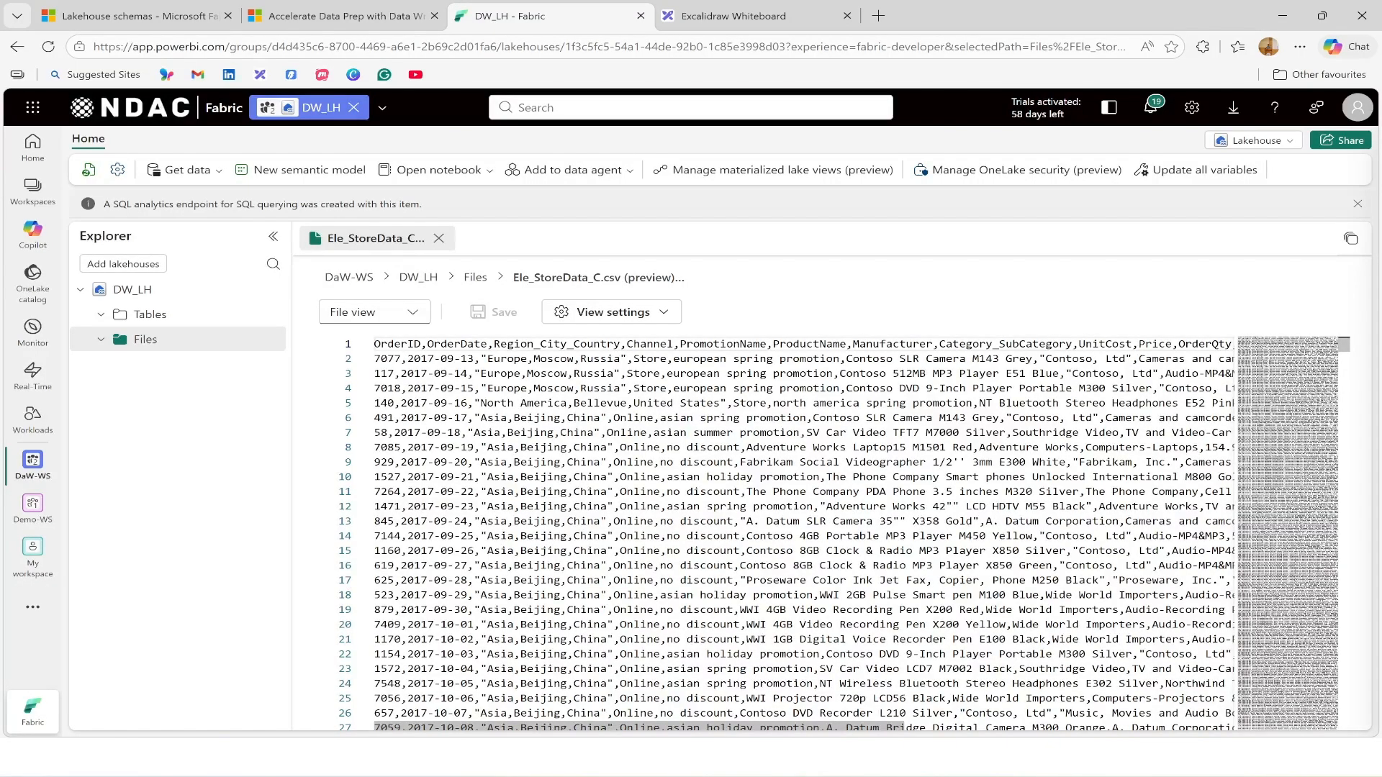
{"action": "left_click_drag", "start_coordinate": [805, 728], "coordinate": [700, 733]}
{"action": "left_click", "coordinate": [474, 280]}
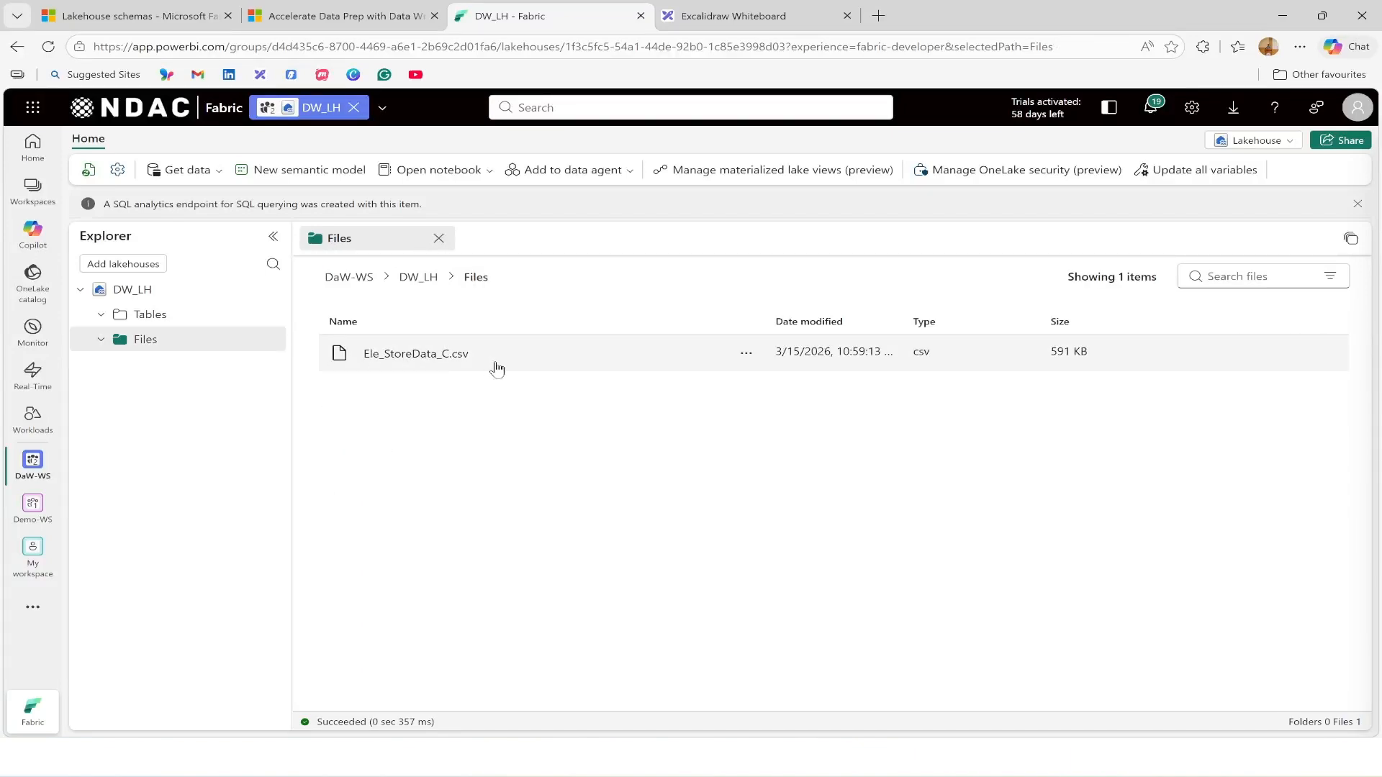
Review the Excalidraw workflow diagram, then create a new notebook from the DW_LH lakehouse and narrow its Explorer pane
{"action": "left_click", "coordinate": [759, 16]}
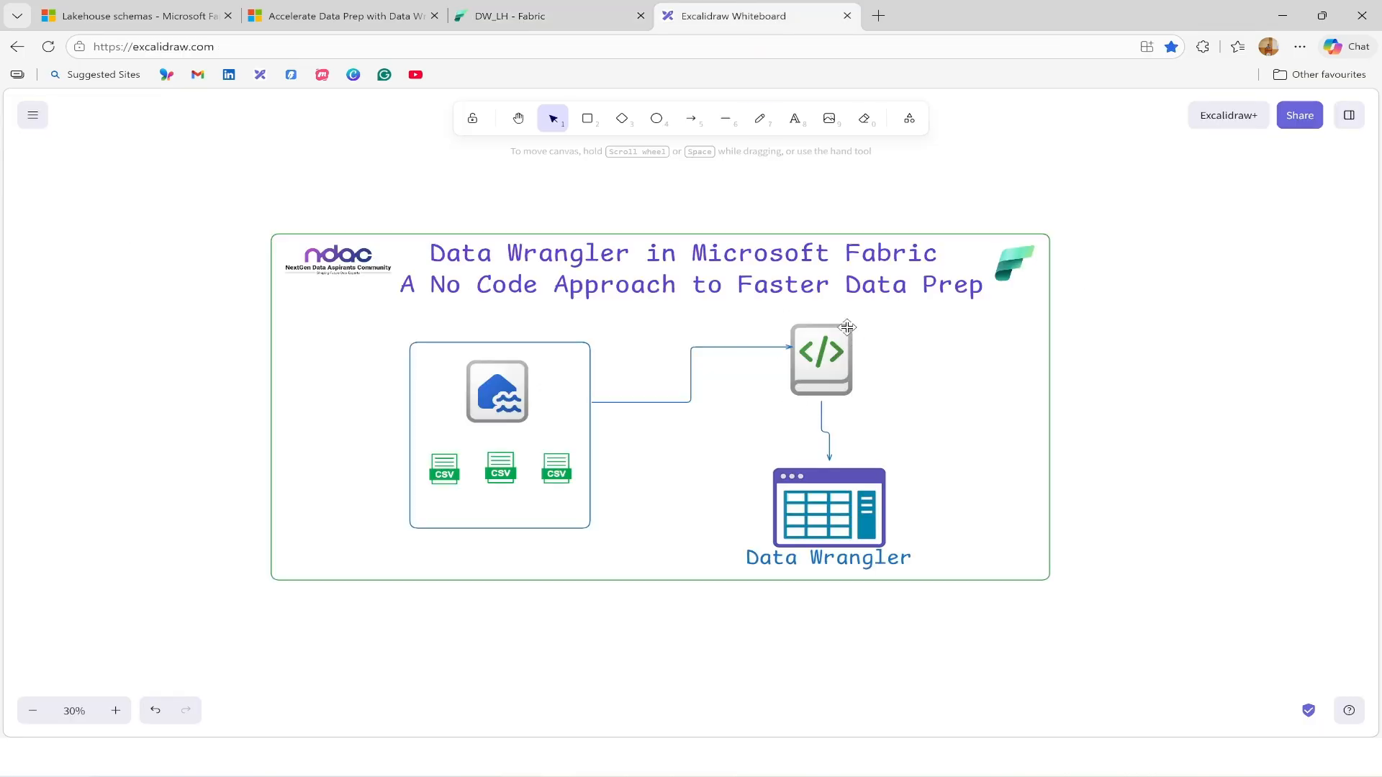
{"action": "left_click", "coordinate": [518, 16]}
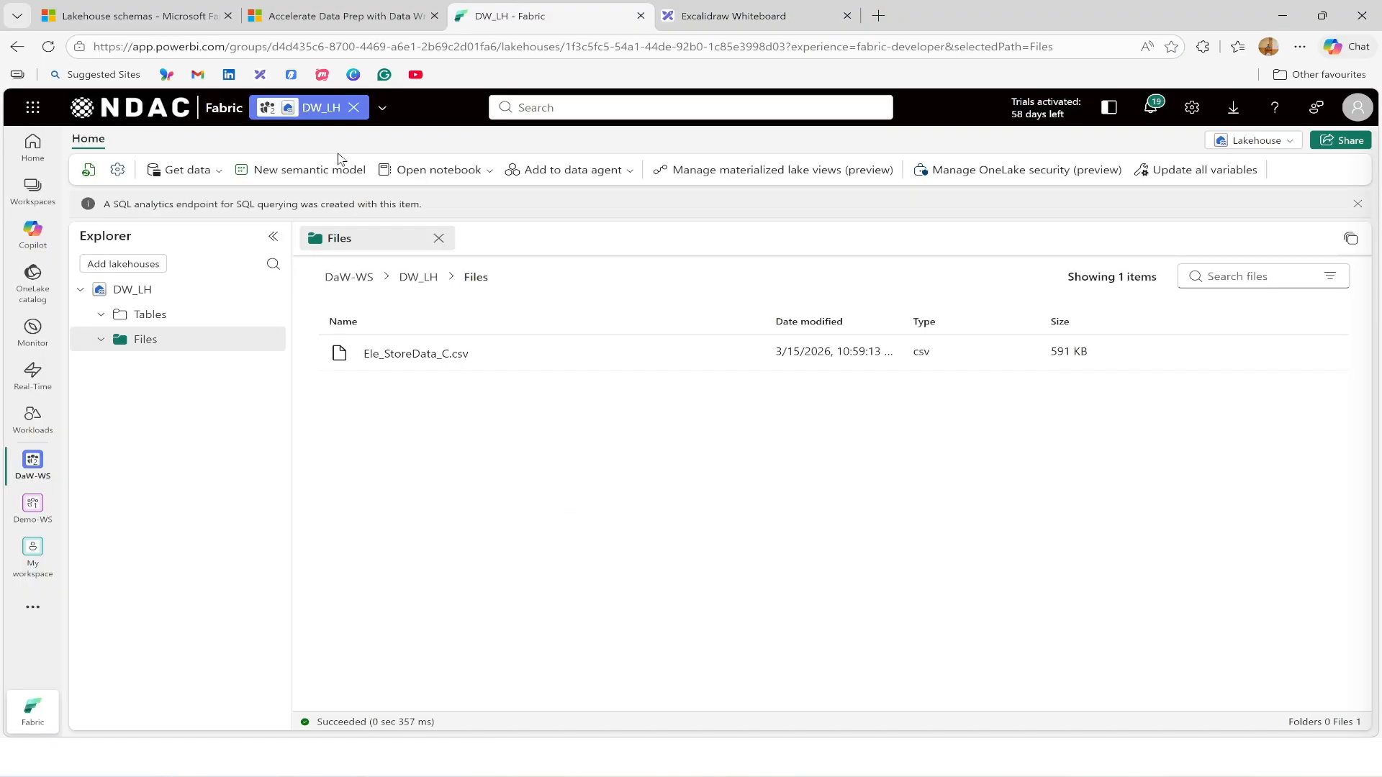
{"action": "left_click", "coordinate": [491, 172]}
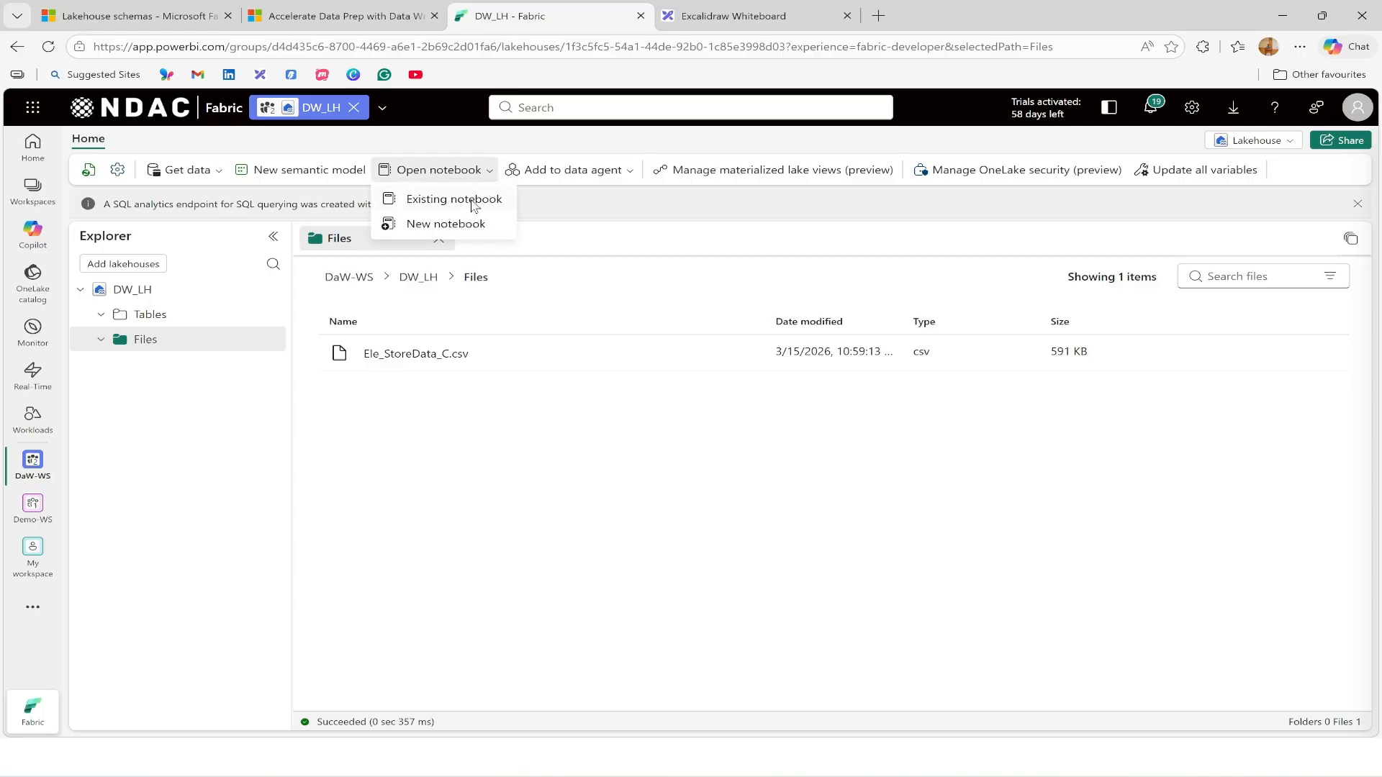
{"action": "left_click", "coordinate": [446, 231]}
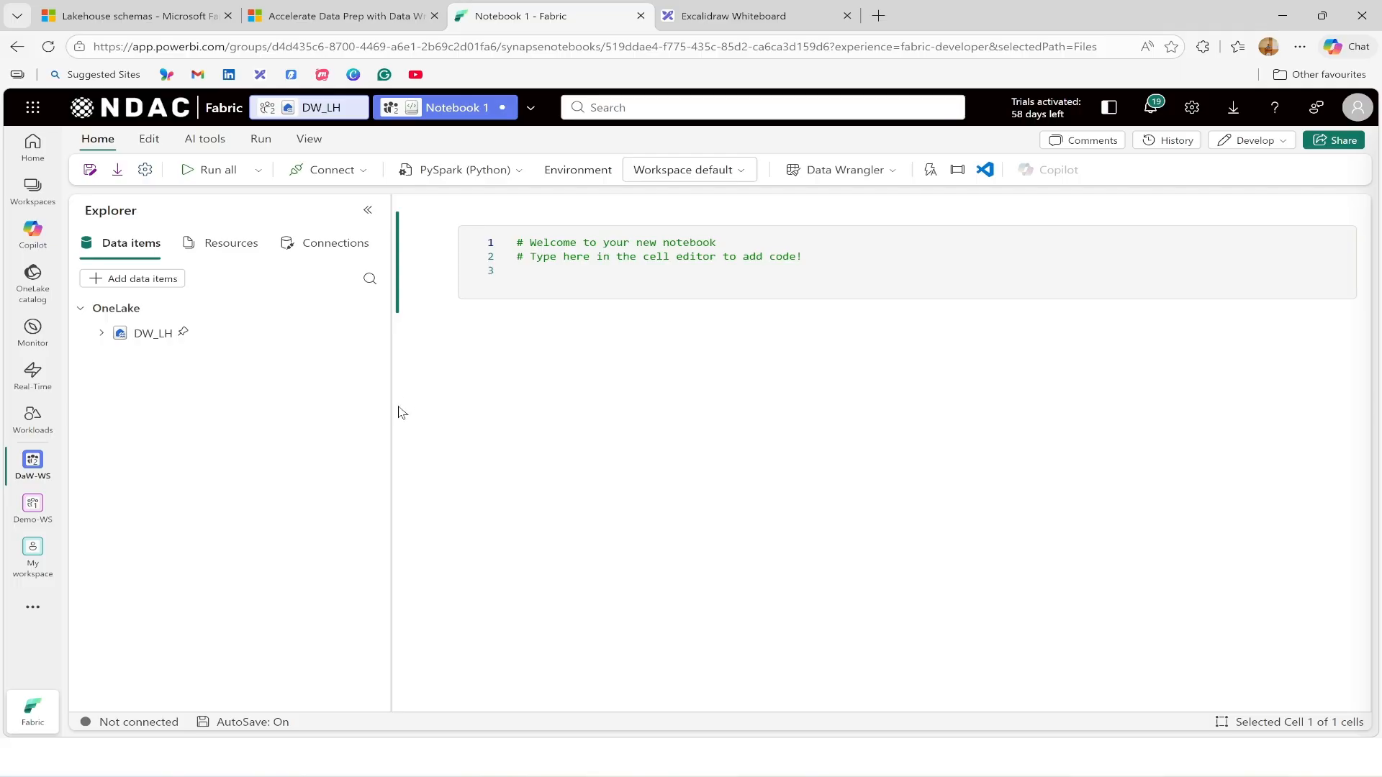
{"action": "left_click_drag", "start_coordinate": [392, 412], "coordinate": [277, 411]}
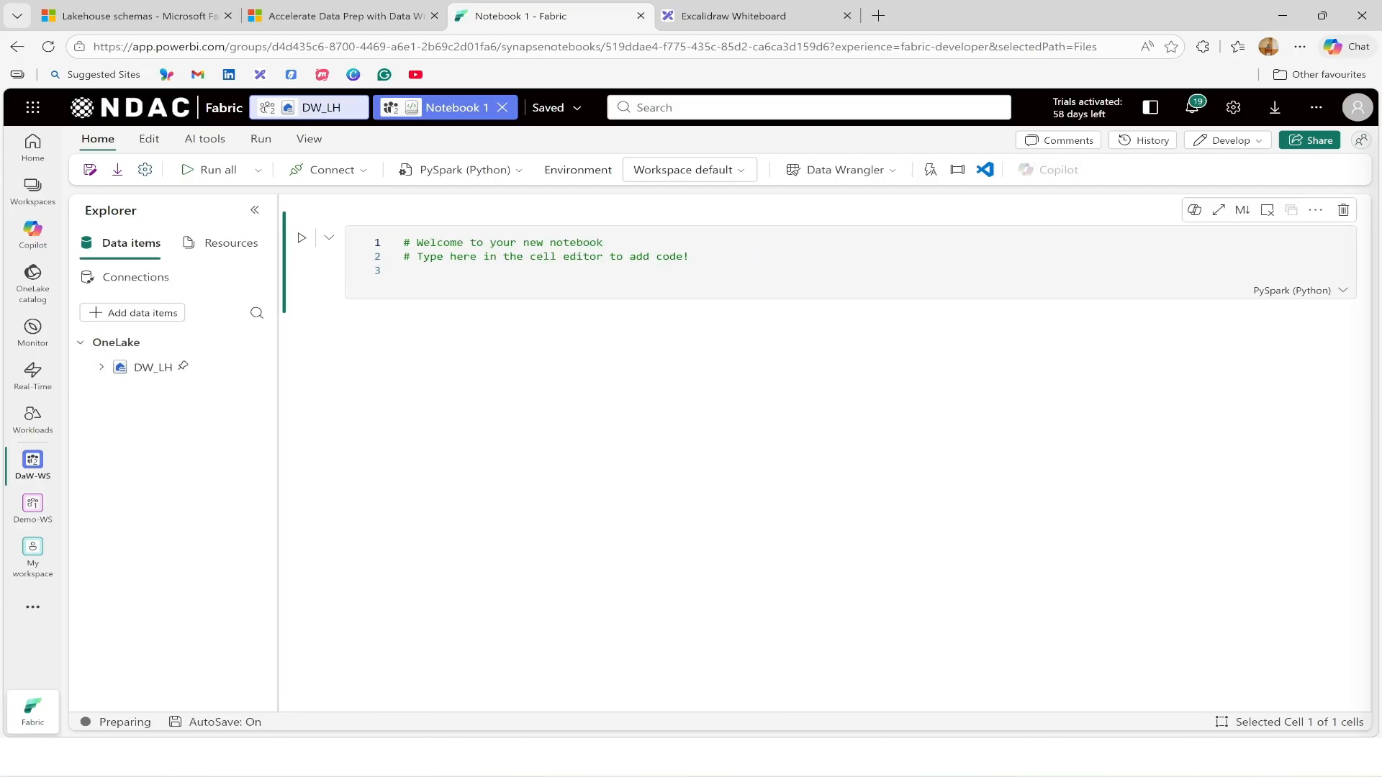
Delete the placeholder comments from the first notebook cell and expand DW_LH and its Files folder in the Explorer
{"action": "left_click_drag", "start_coordinate": [690, 257], "coordinate": [404, 243]}
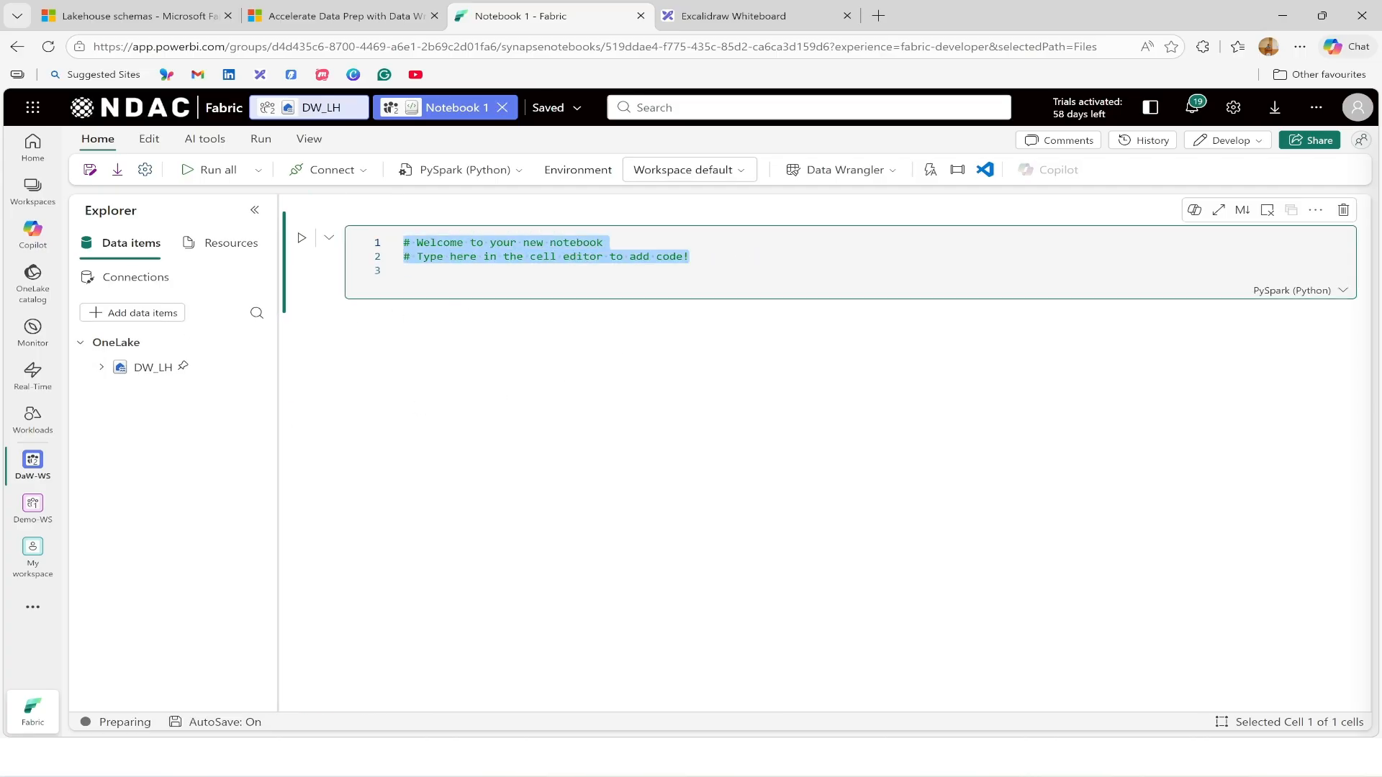
{"action": "key", "text": "BackSpace"}
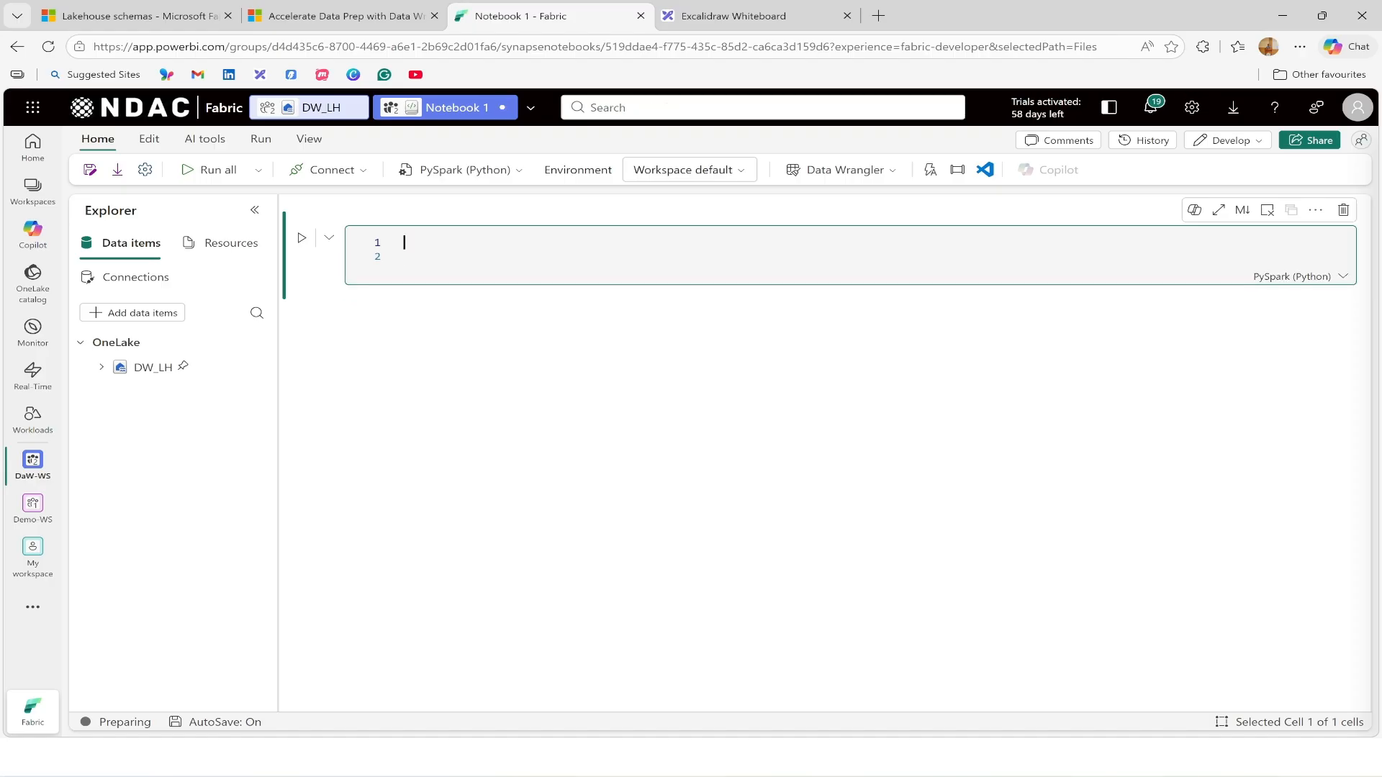
{"action": "key", "text": "BackSpace"}
{"action": "left_click", "coordinate": [101, 369]}
{"action": "left_click", "coordinate": [122, 419]}
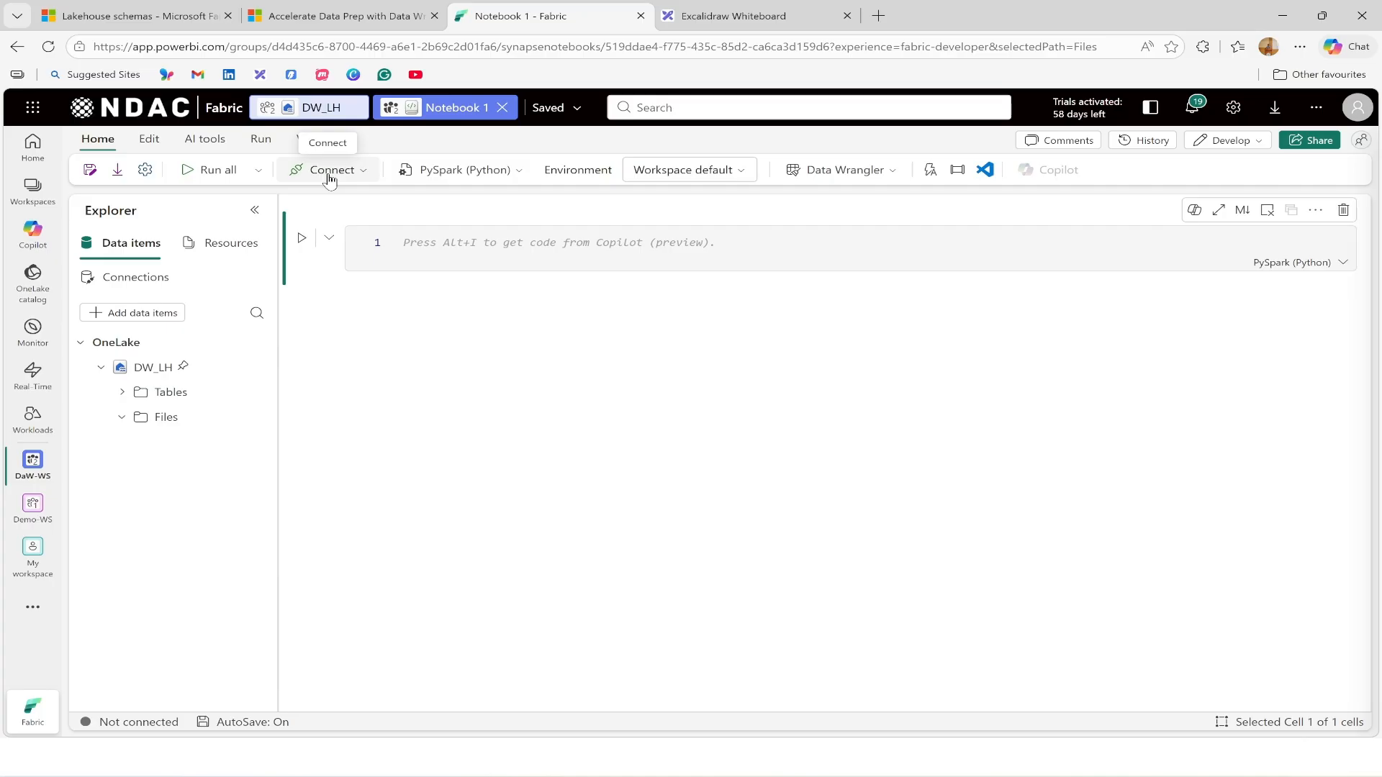
Switch the notebook language to Python and connect it to a session
{"action": "left_click", "coordinate": [518, 173]}
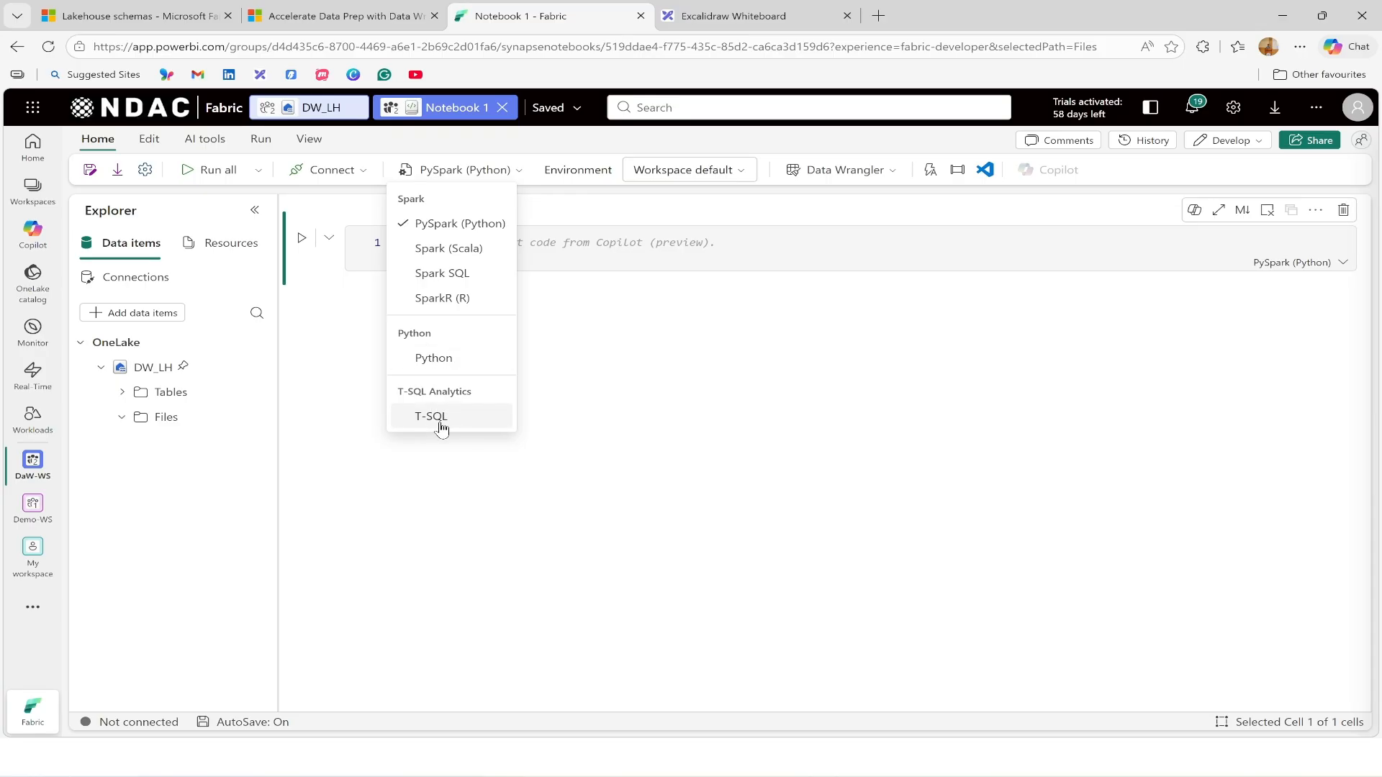
{"action": "left_click", "coordinate": [451, 368]}
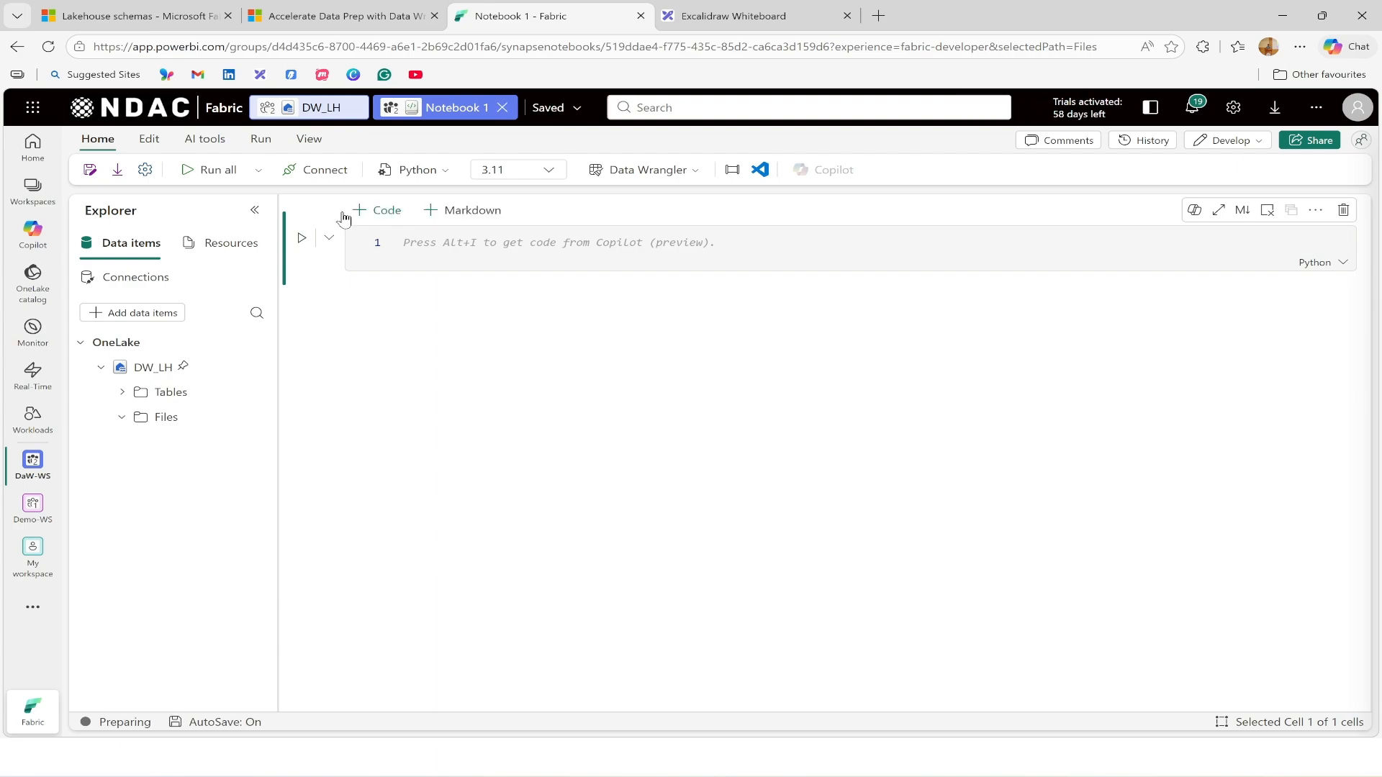
{"action": "left_click", "coordinate": [325, 175]}
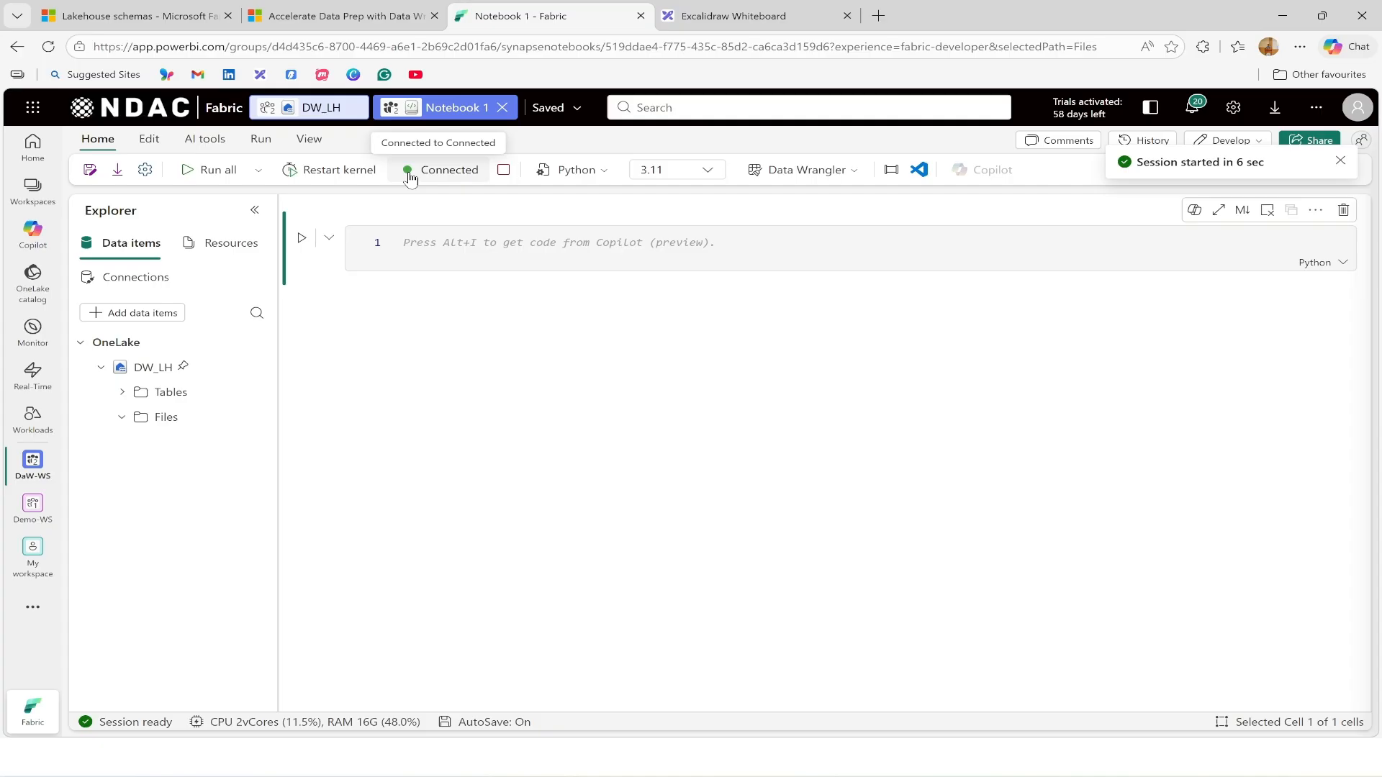
List the contents of the lakehouse Files folder beside the notebook and enter "import pandas as pd" in the first cell
{"action": "left_click", "coordinate": [389, 261]}
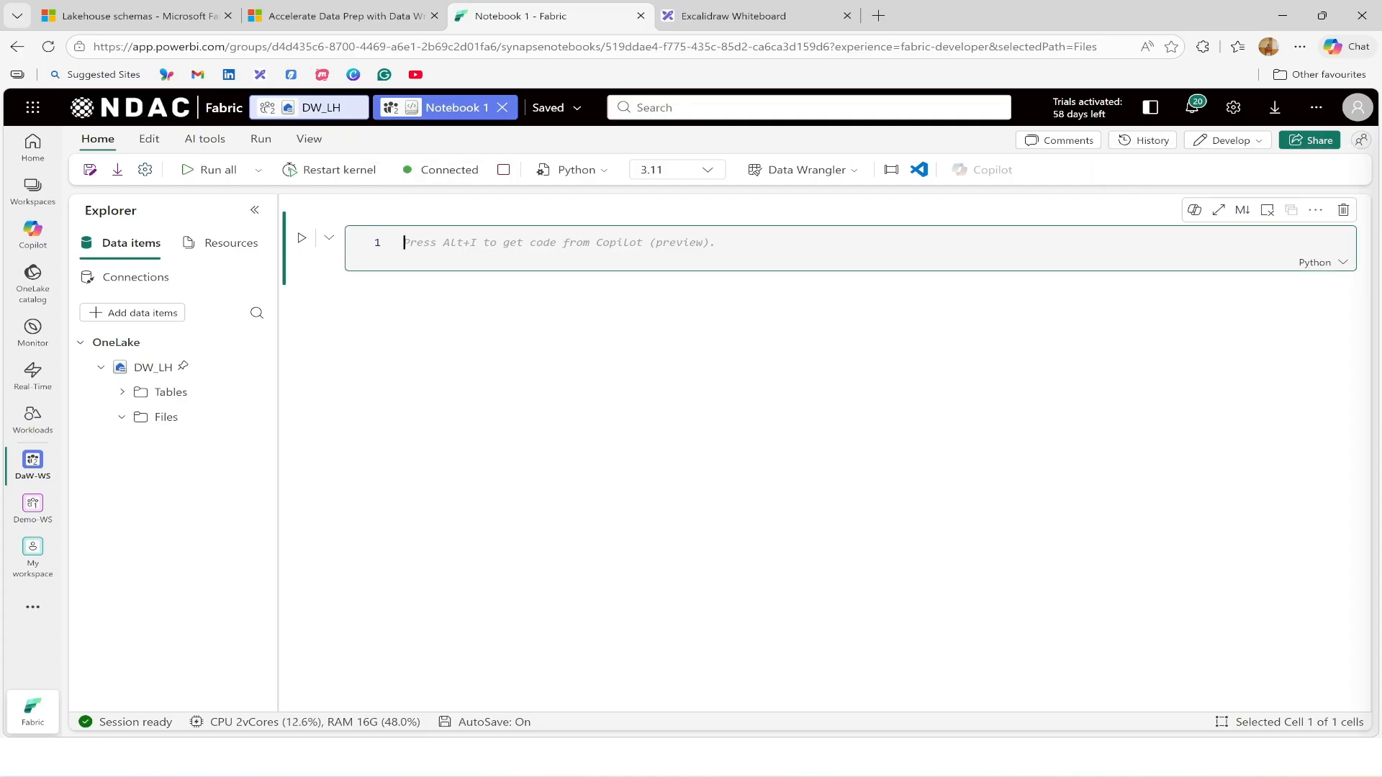
{"action": "left_click", "coordinate": [160, 422]}
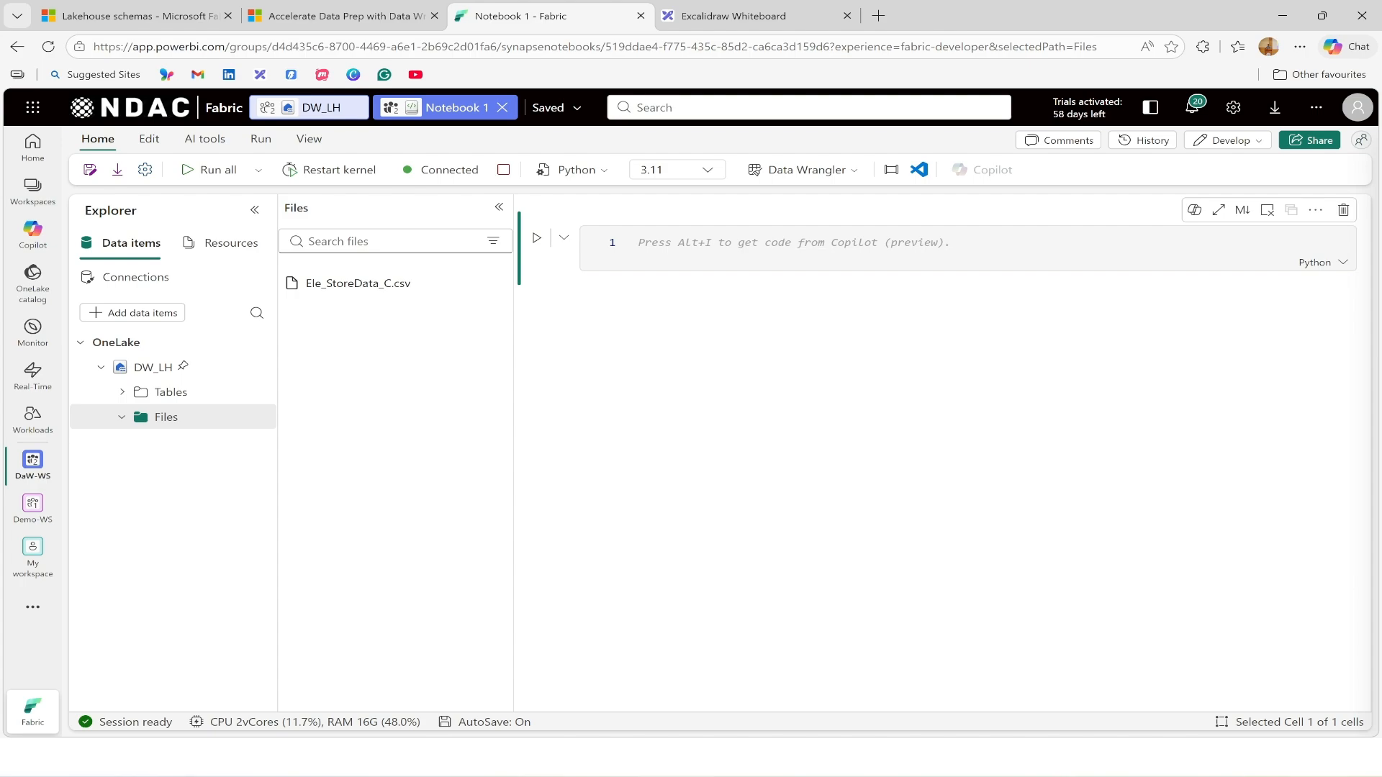
{"action": "left_click", "coordinate": [639, 243]}
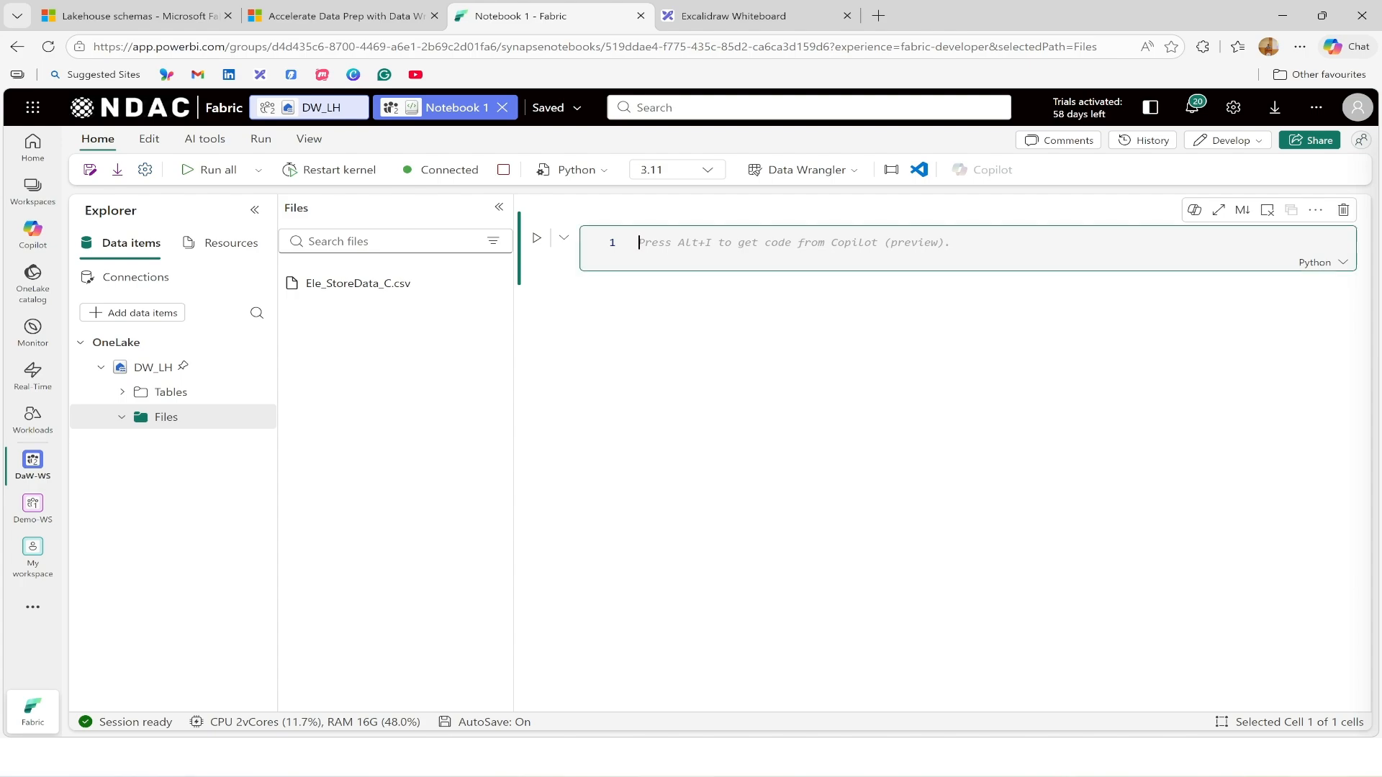
{"action": "type", "text": "imp"}
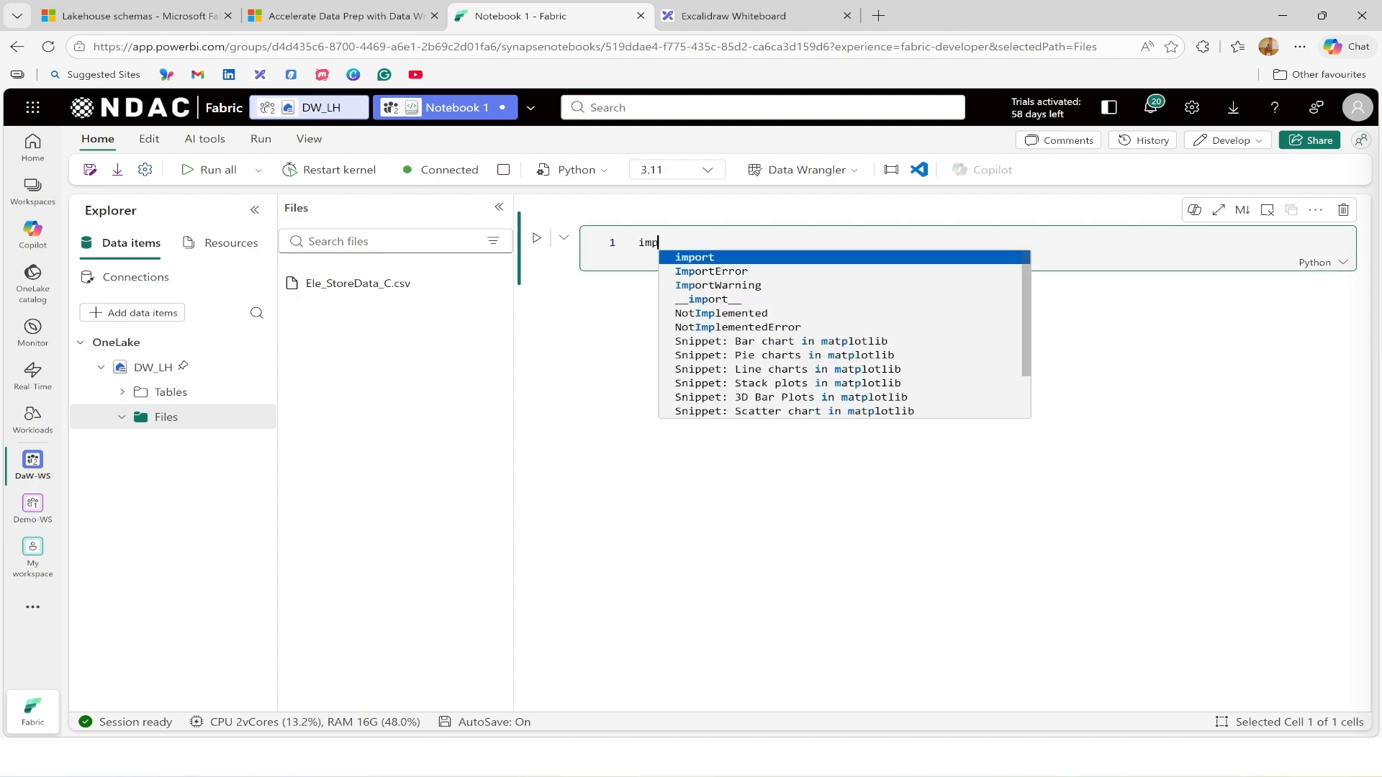
{"action": "type", "text": "ort pa"}
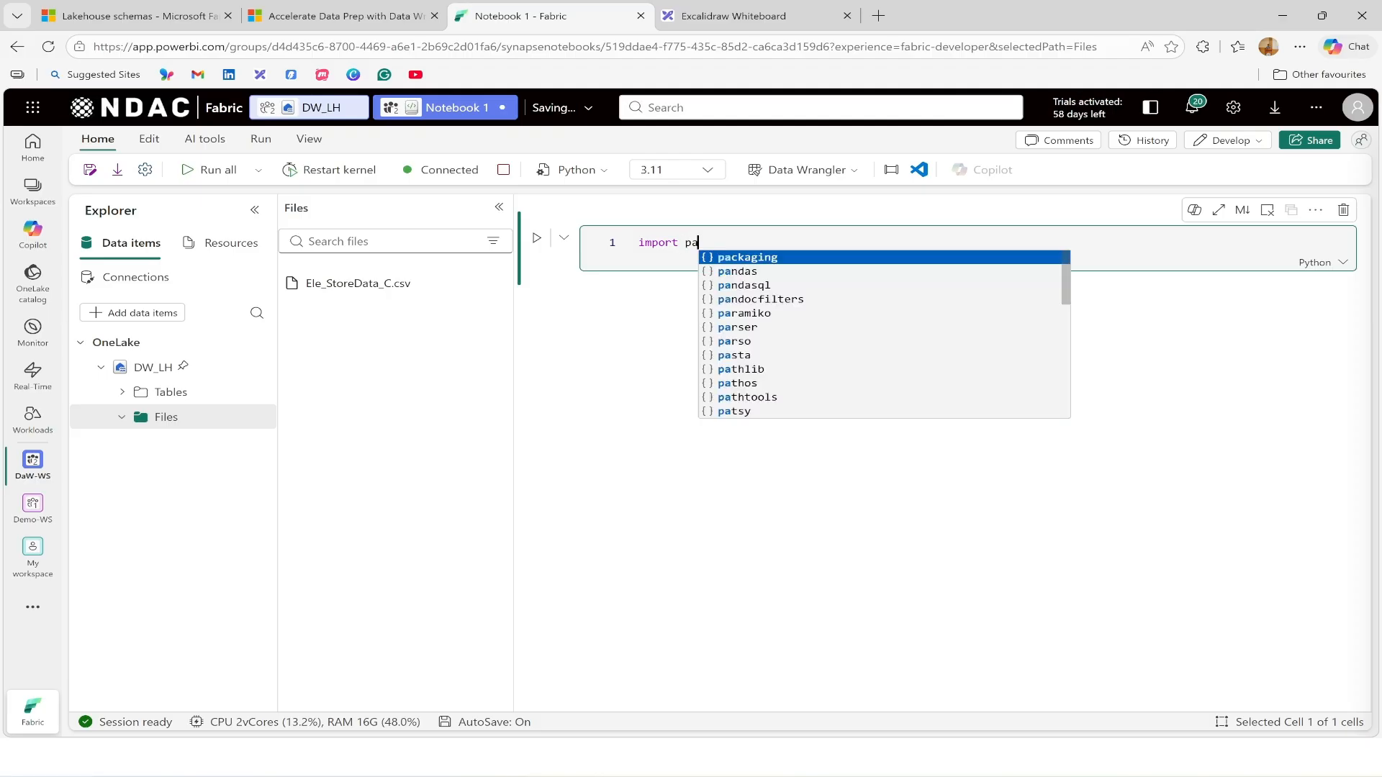
{"action": "type", "text": "ndas"}
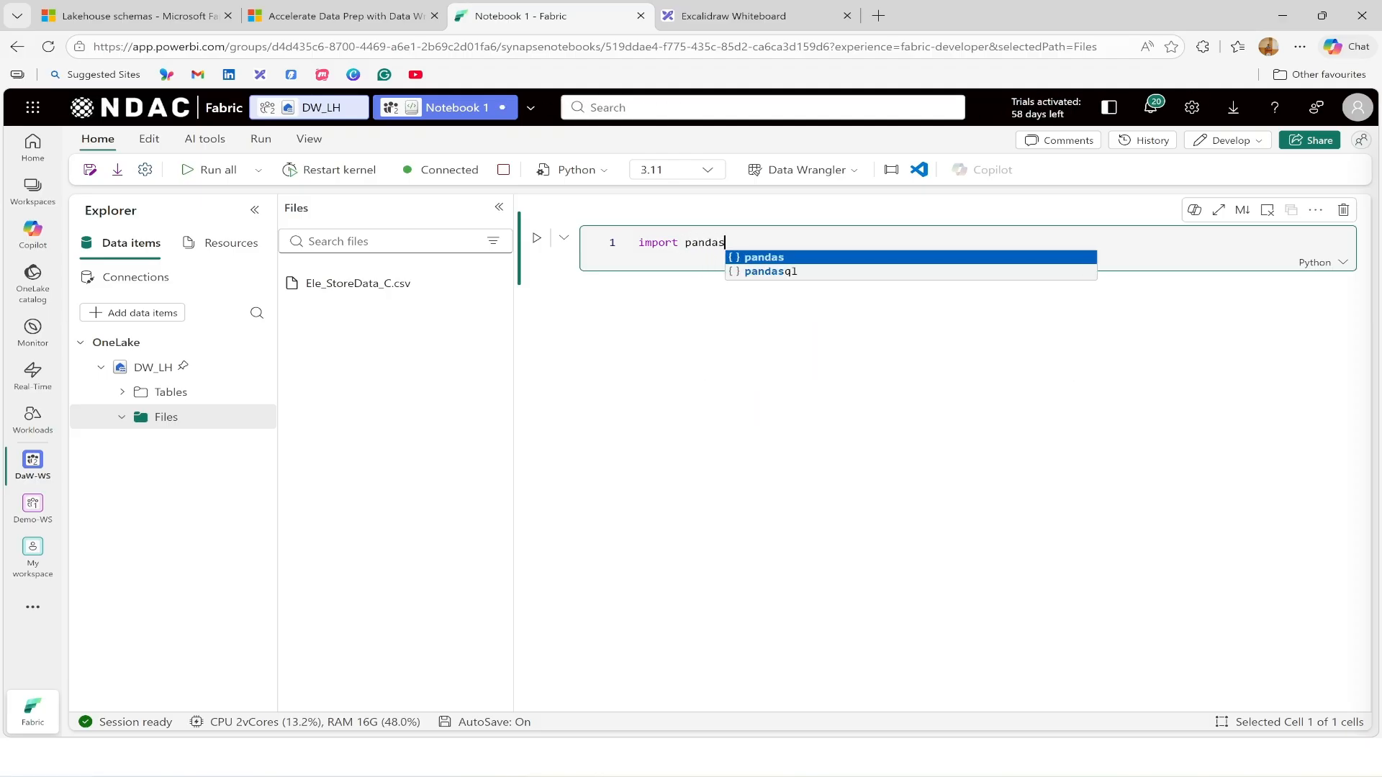
{"action": "type", "text": " as pd"}
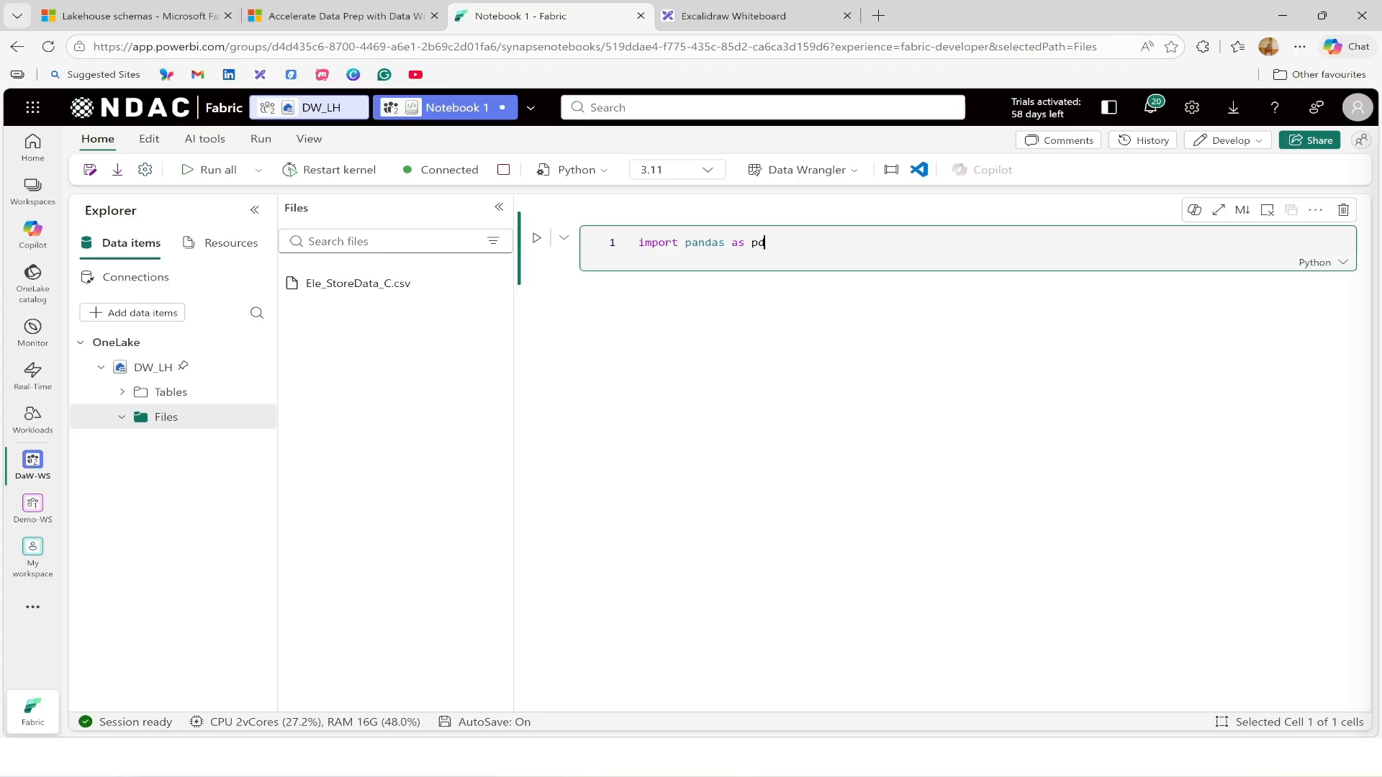
Add a second code line that assigns an empty pd.read_csv() call to df
{"action": "key", "text": "Return"}
{"action": "type", "text": "df = pd.re"}
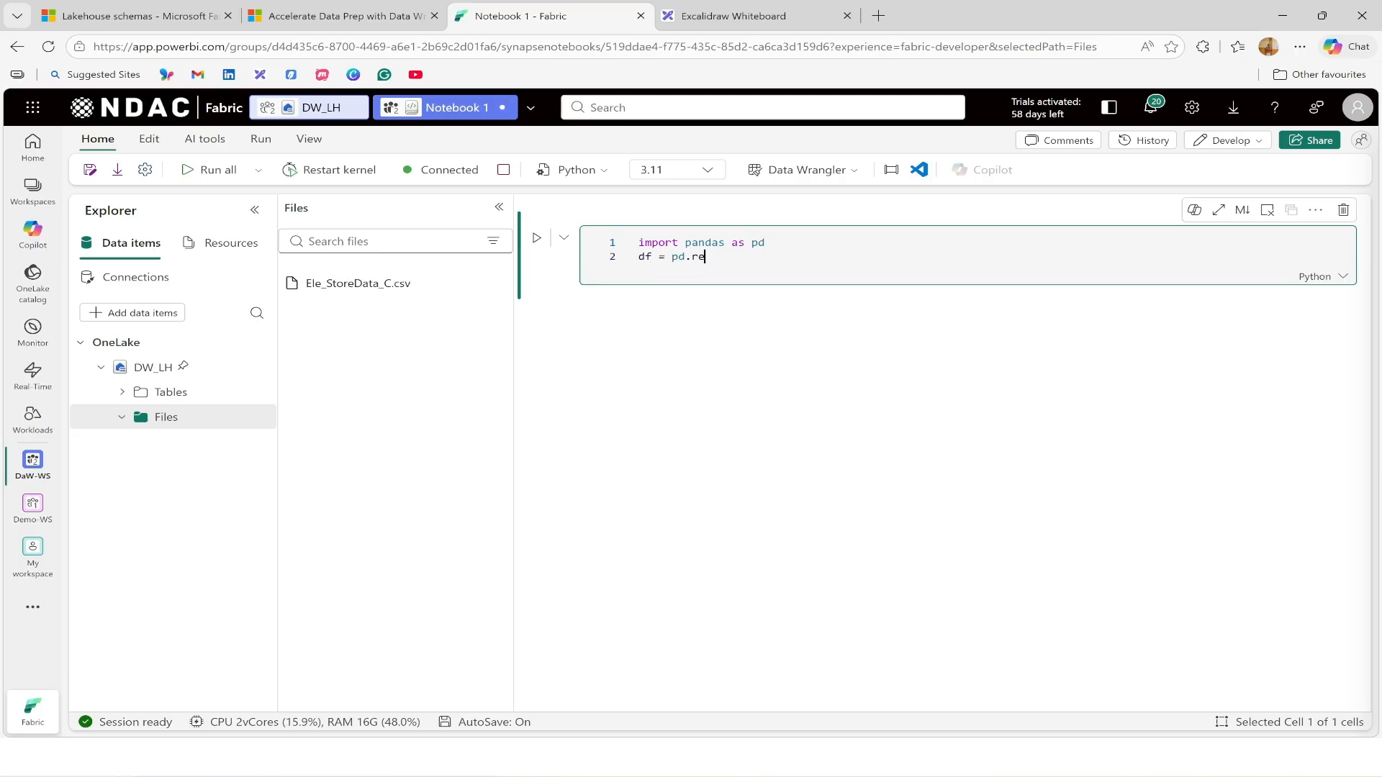
{"action": "type", "text": "ad_"}
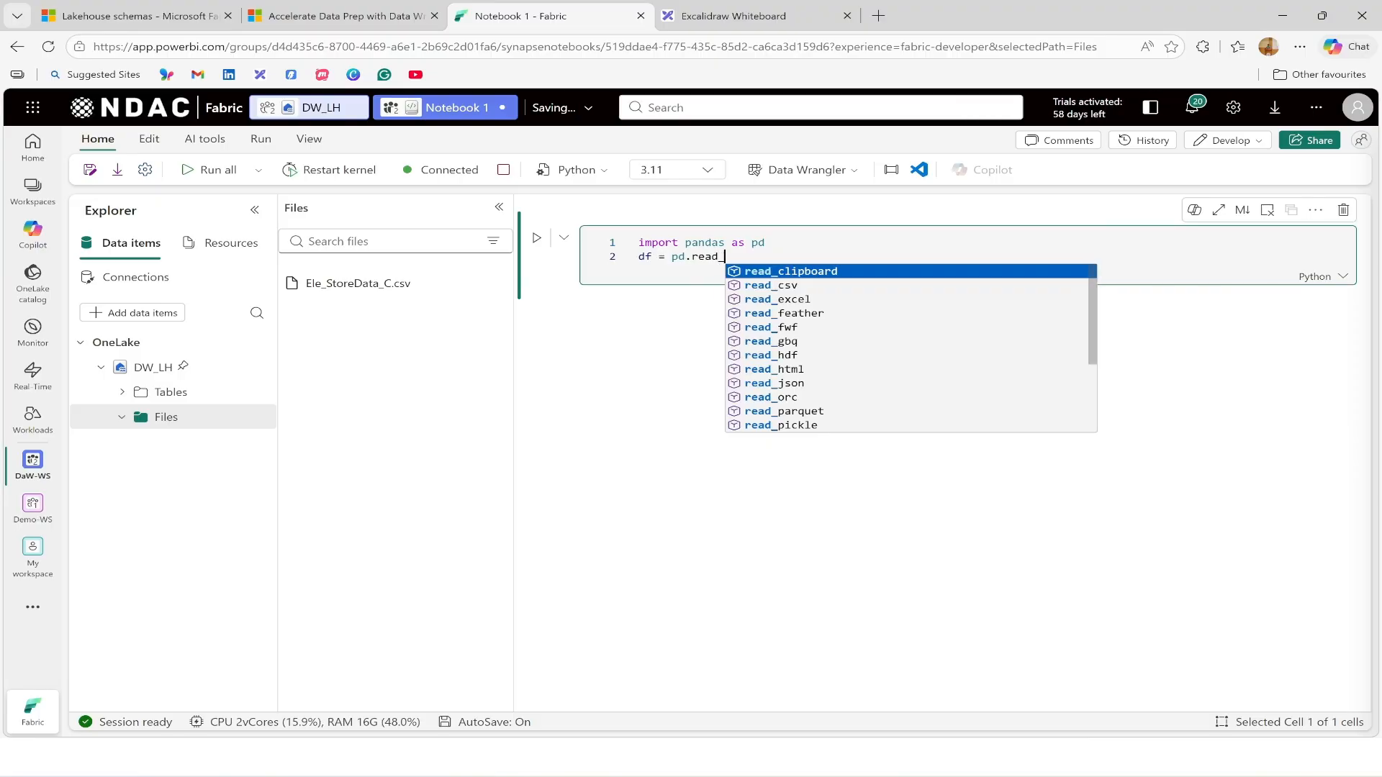
{"action": "type", "text": "csv"}
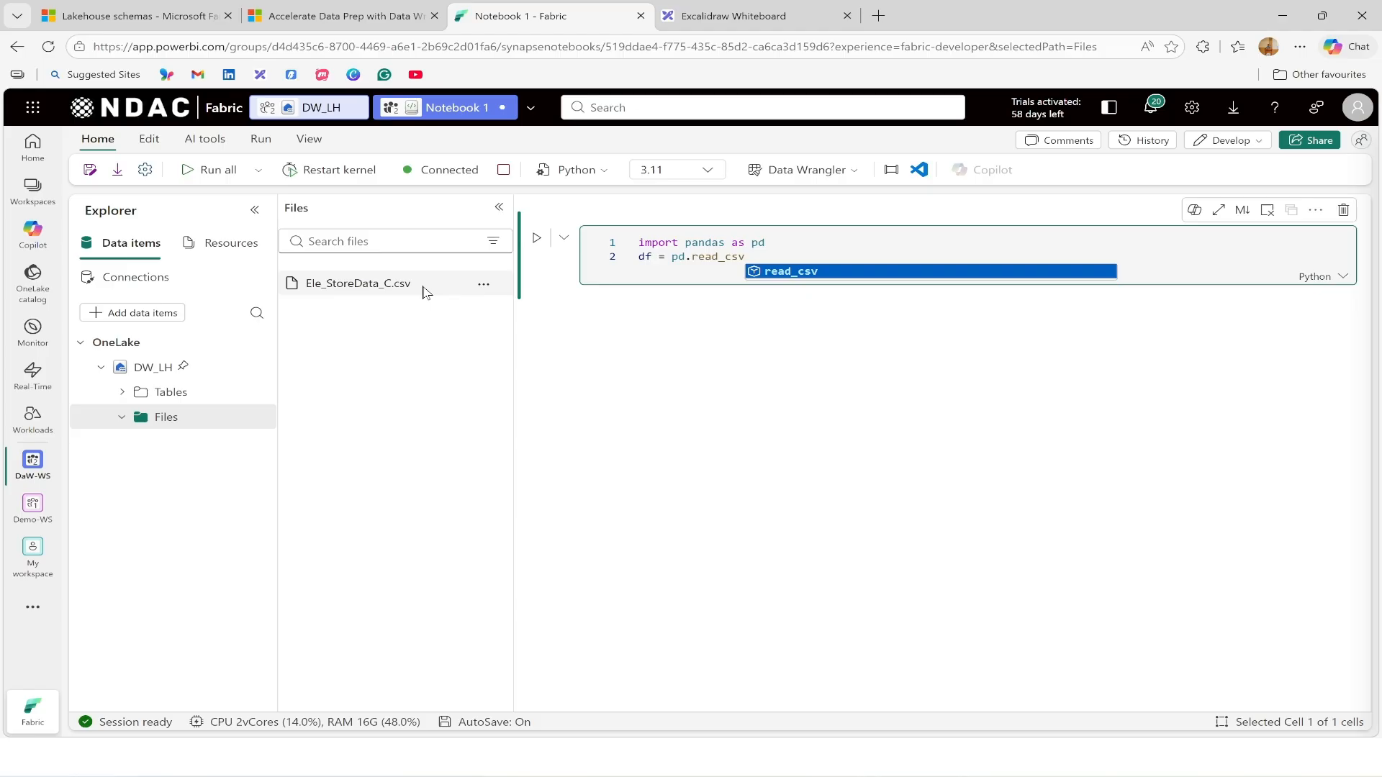
{"action": "type", "text": "("}
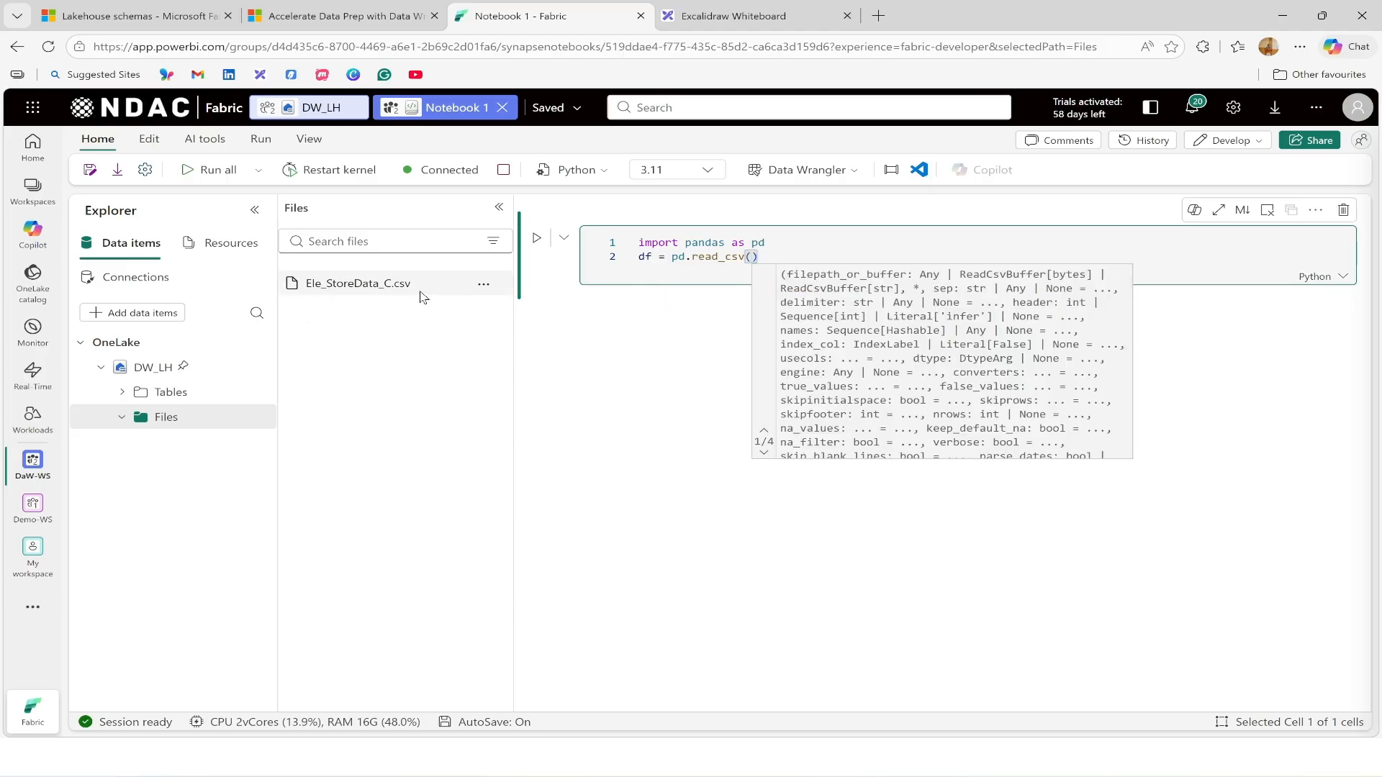
Copy the File API path of Ele_StoreData_C.csv and insert it in double quotes as the argument of pd.read_csv
{"action": "left_click", "coordinate": [484, 290]}
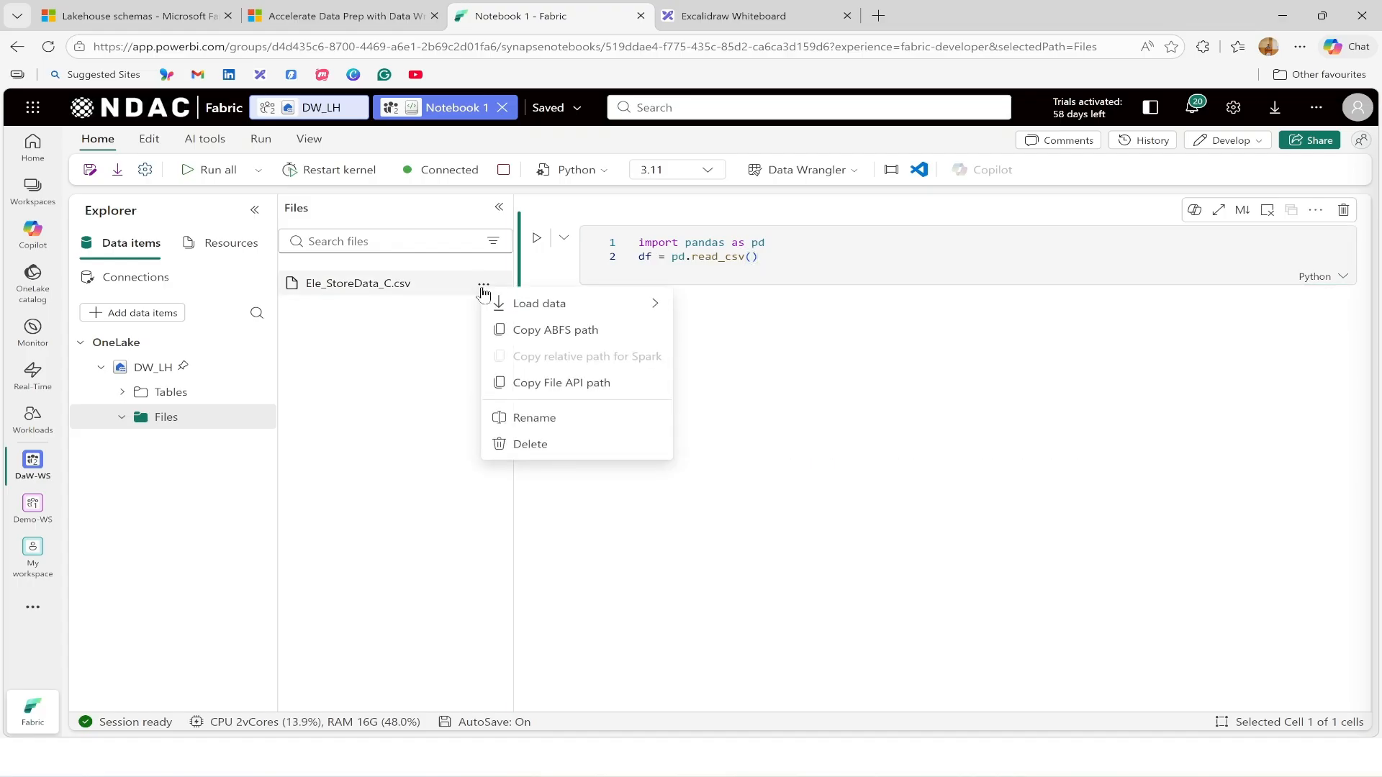
{"action": "left_click", "coordinate": [580, 385]}
{"action": "left_click", "coordinate": [750, 256]}
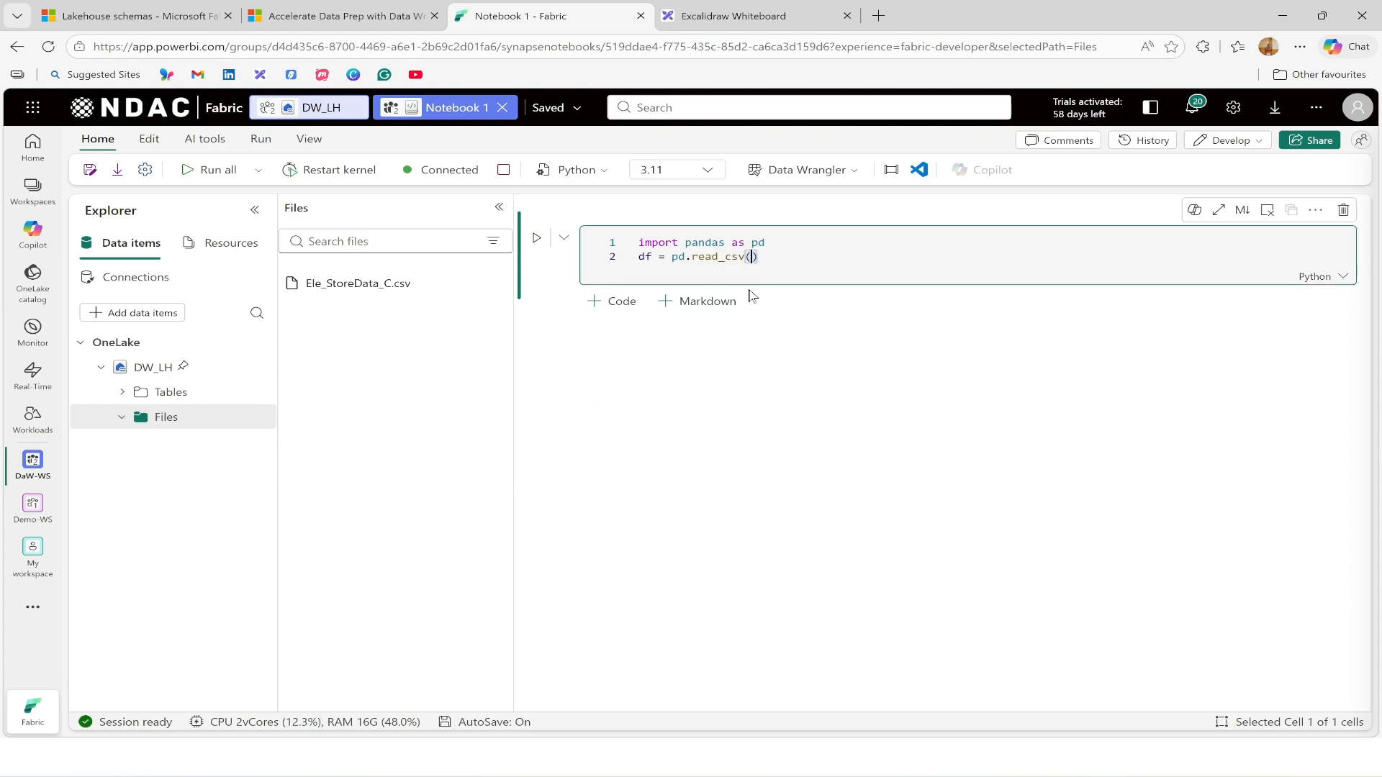
{"action": "type", "text": "\""}
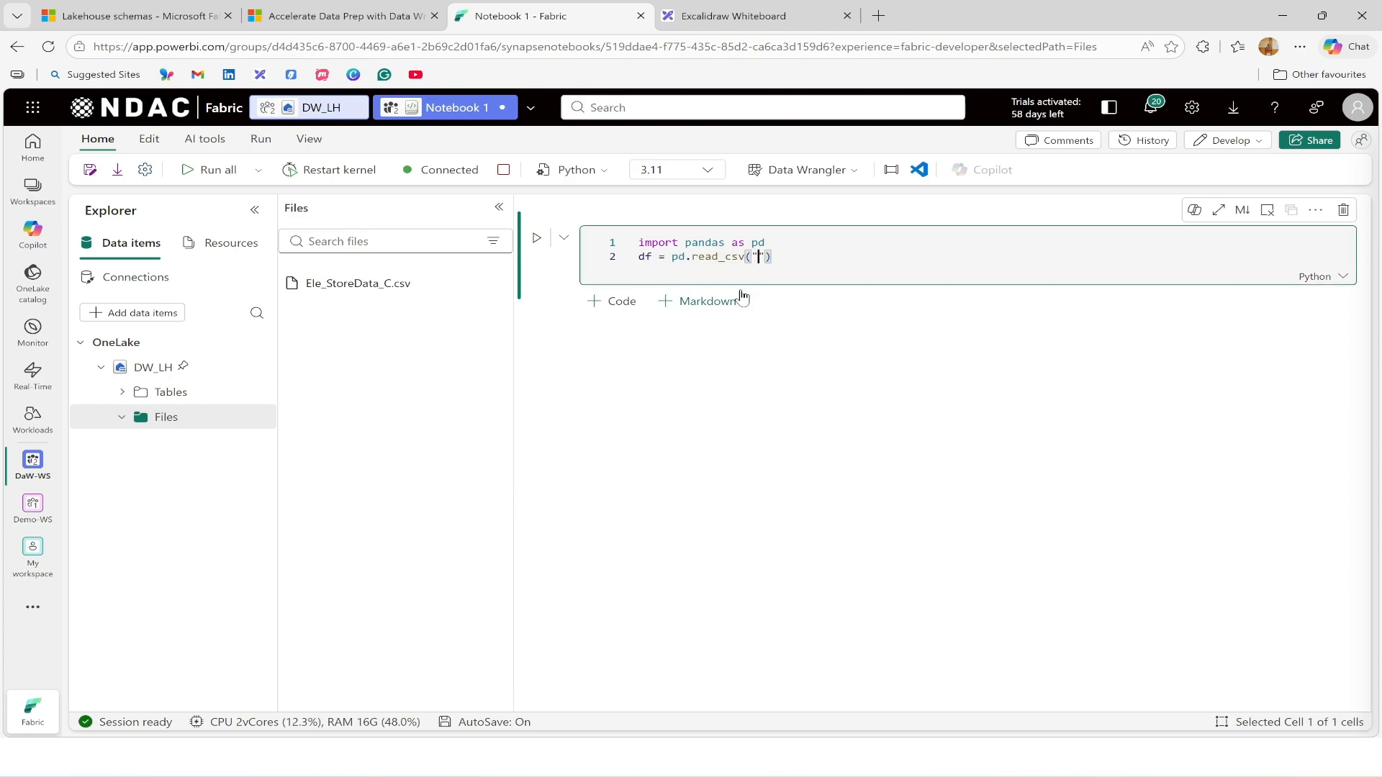
{"action": "key", "text": "ctrl+v"}
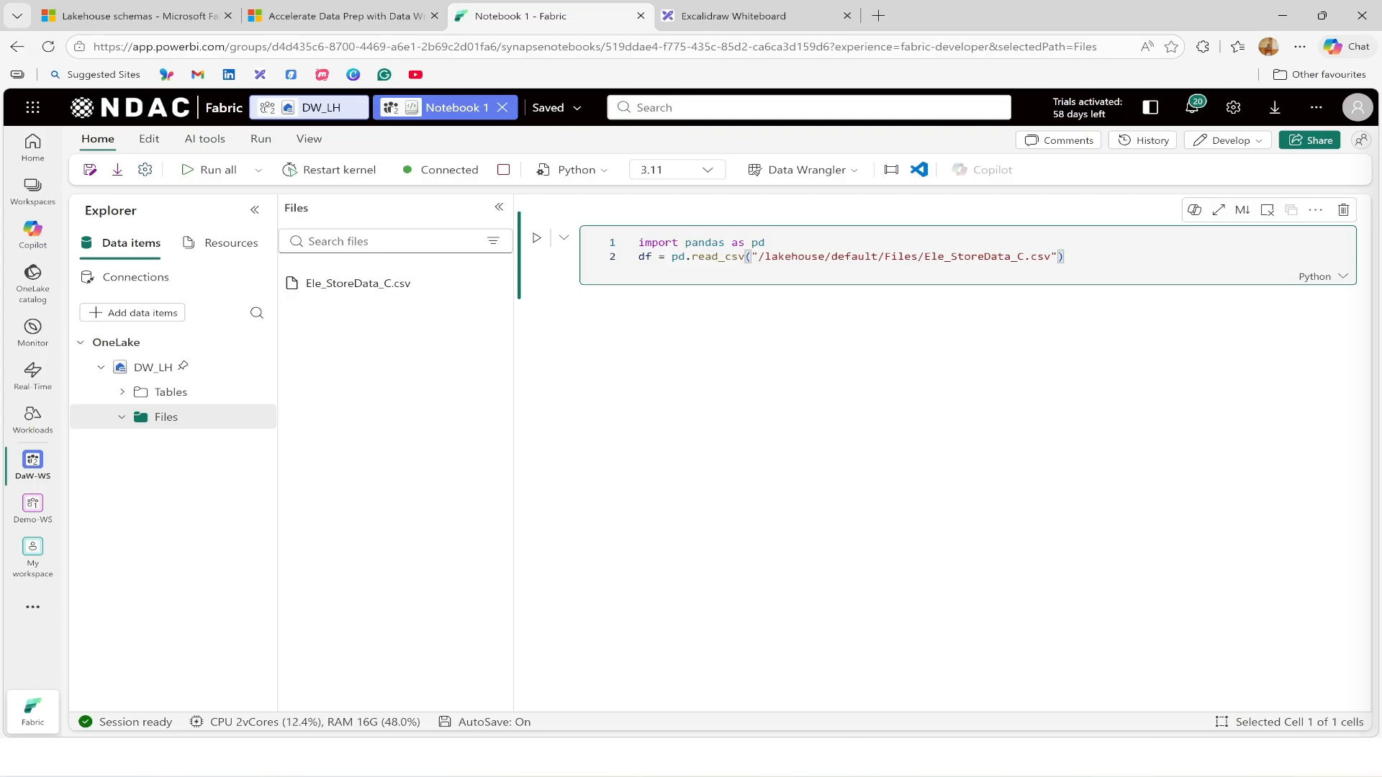
Collapse the Files pane, add display(df) as the third line of the cell and run the cell
{"action": "left_click", "coordinate": [499, 208]}
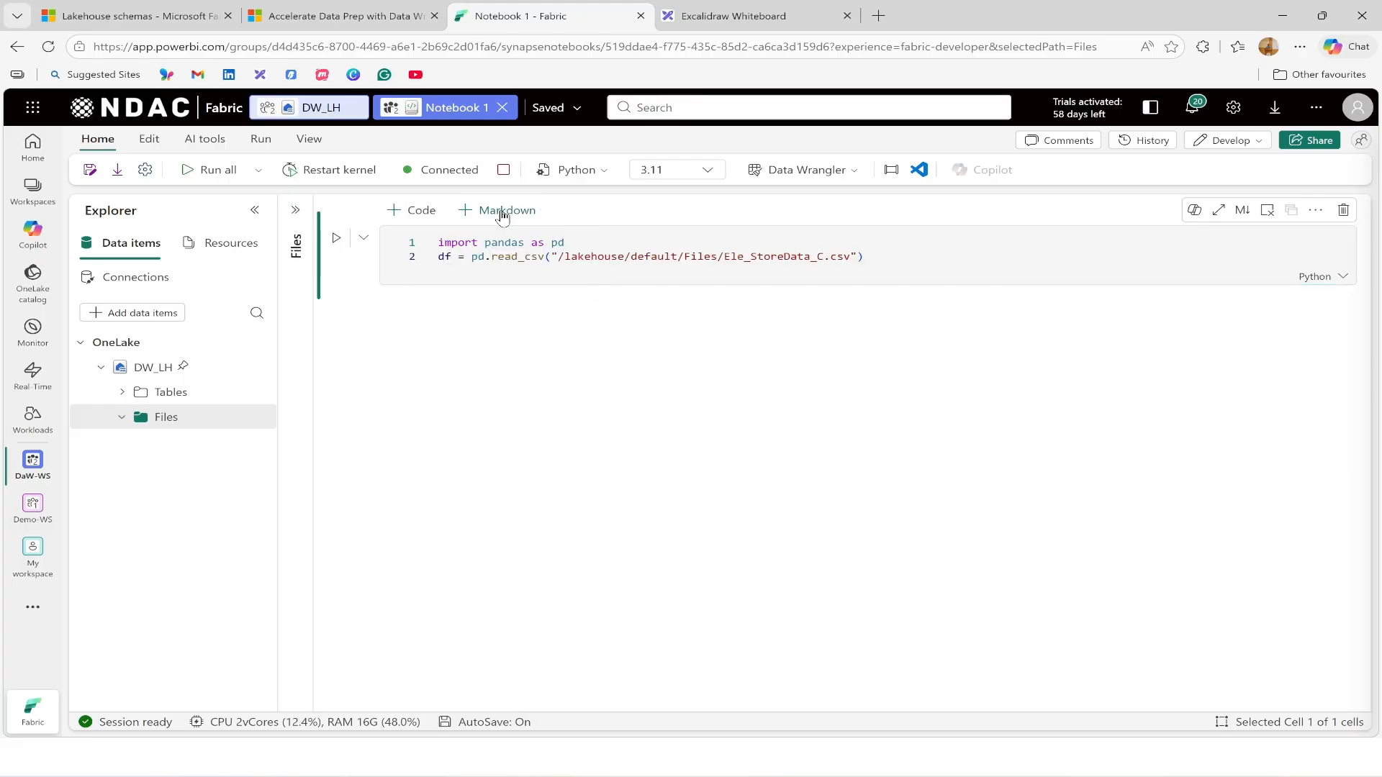
{"action": "left_click", "coordinate": [864, 257]}
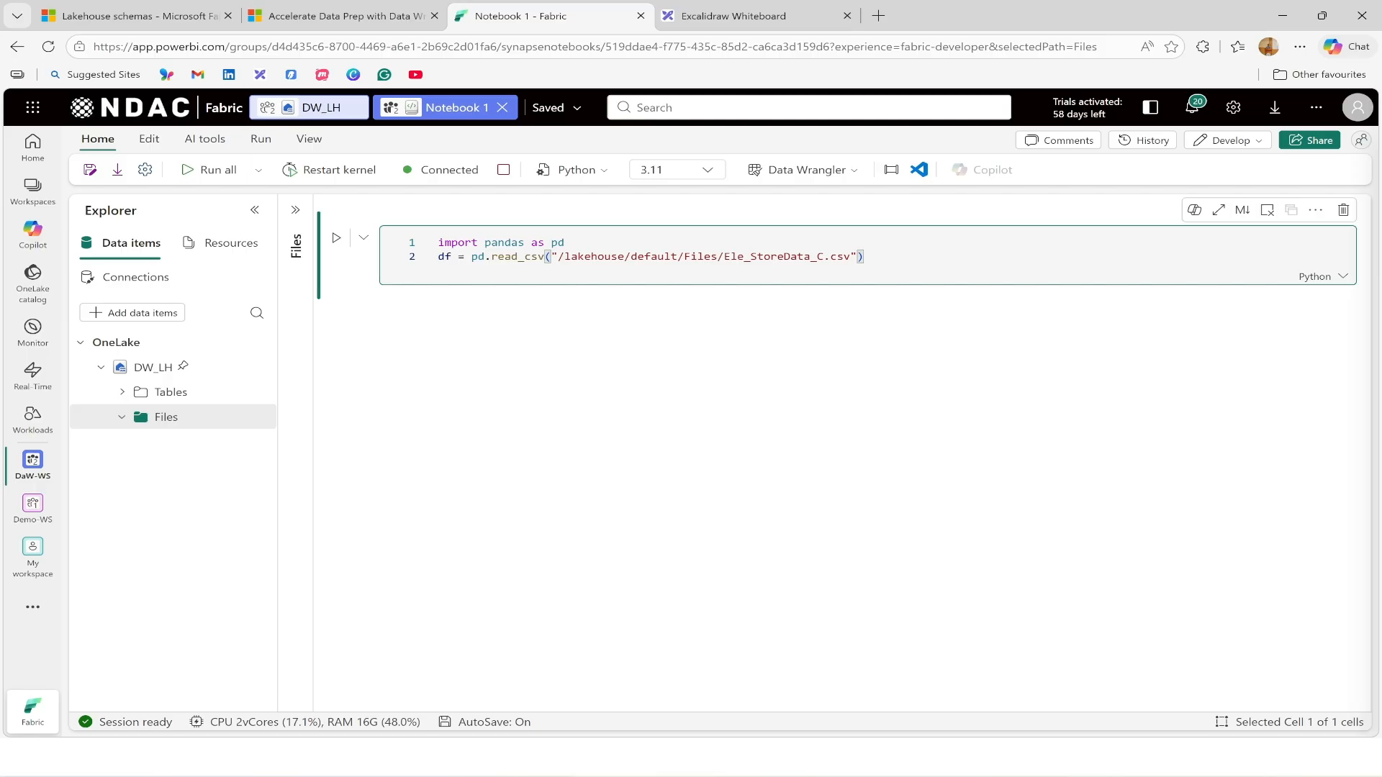
{"action": "key", "text": "Return"}
{"action": "type", "text": "display(df"}
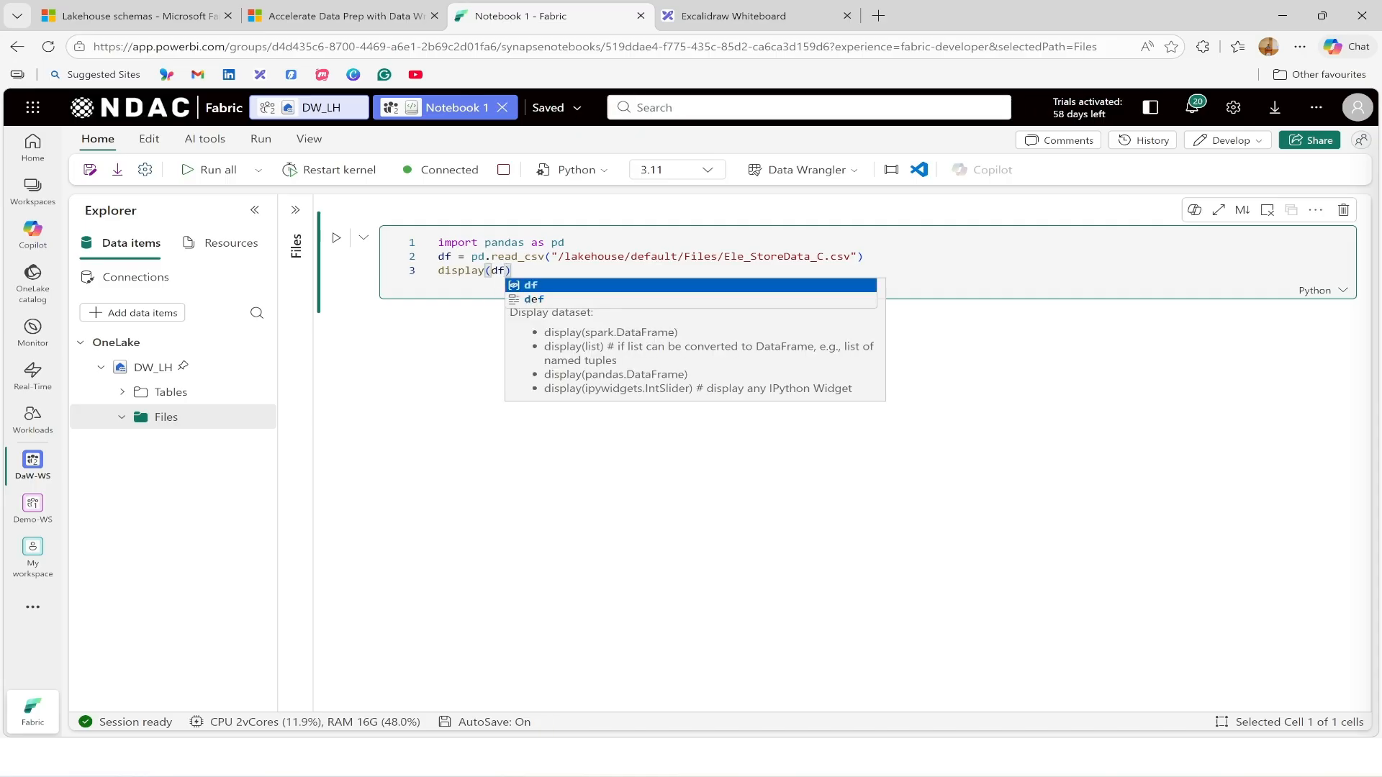
{"action": "type", "text": ")"}
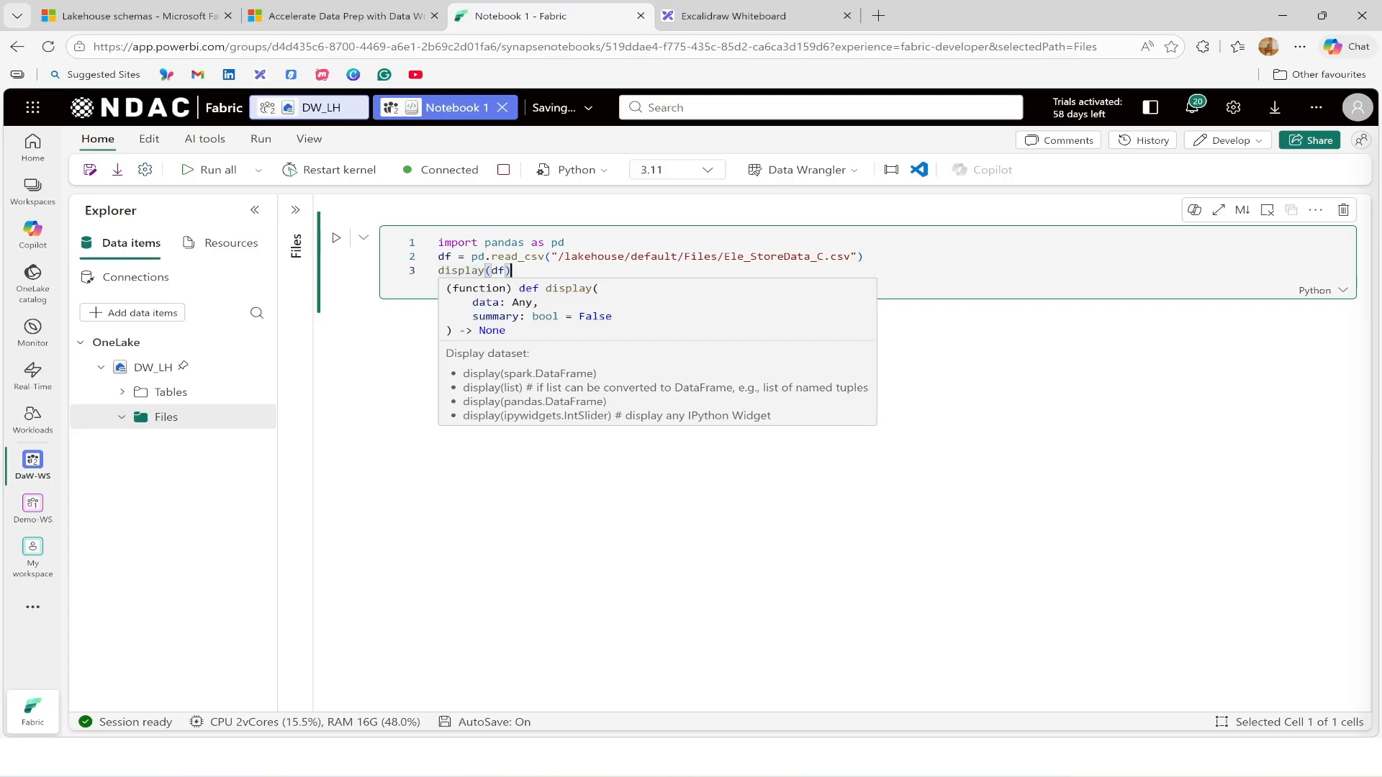
{"action": "left_click", "coordinate": [337, 240]}
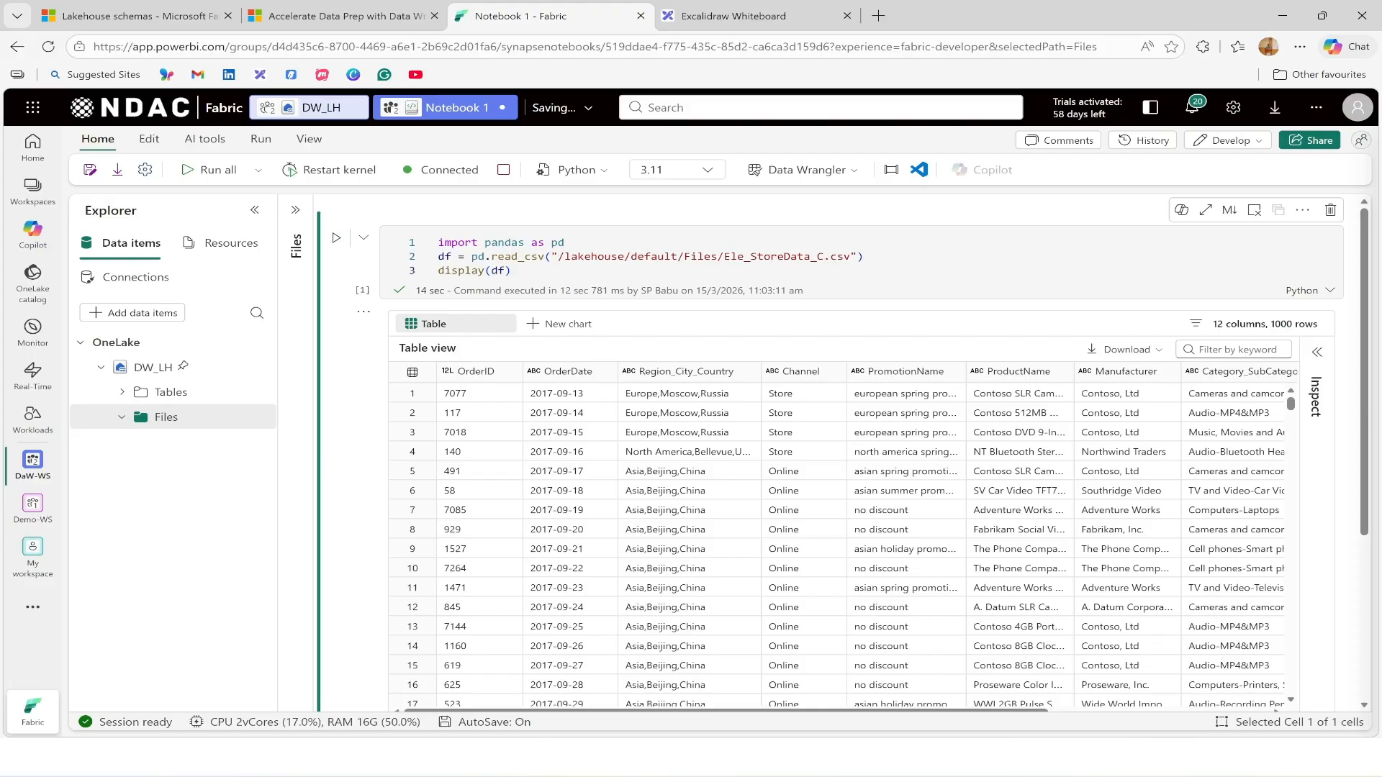
Examine all columns of the displayed table, widening Category_SubCategory slightly, then check the Excalidraw workflow diagram and return to the notebook
{"action": "scroll", "coordinate": [358, 400], "scroll_direction": "down", "scroll_amount": 2}
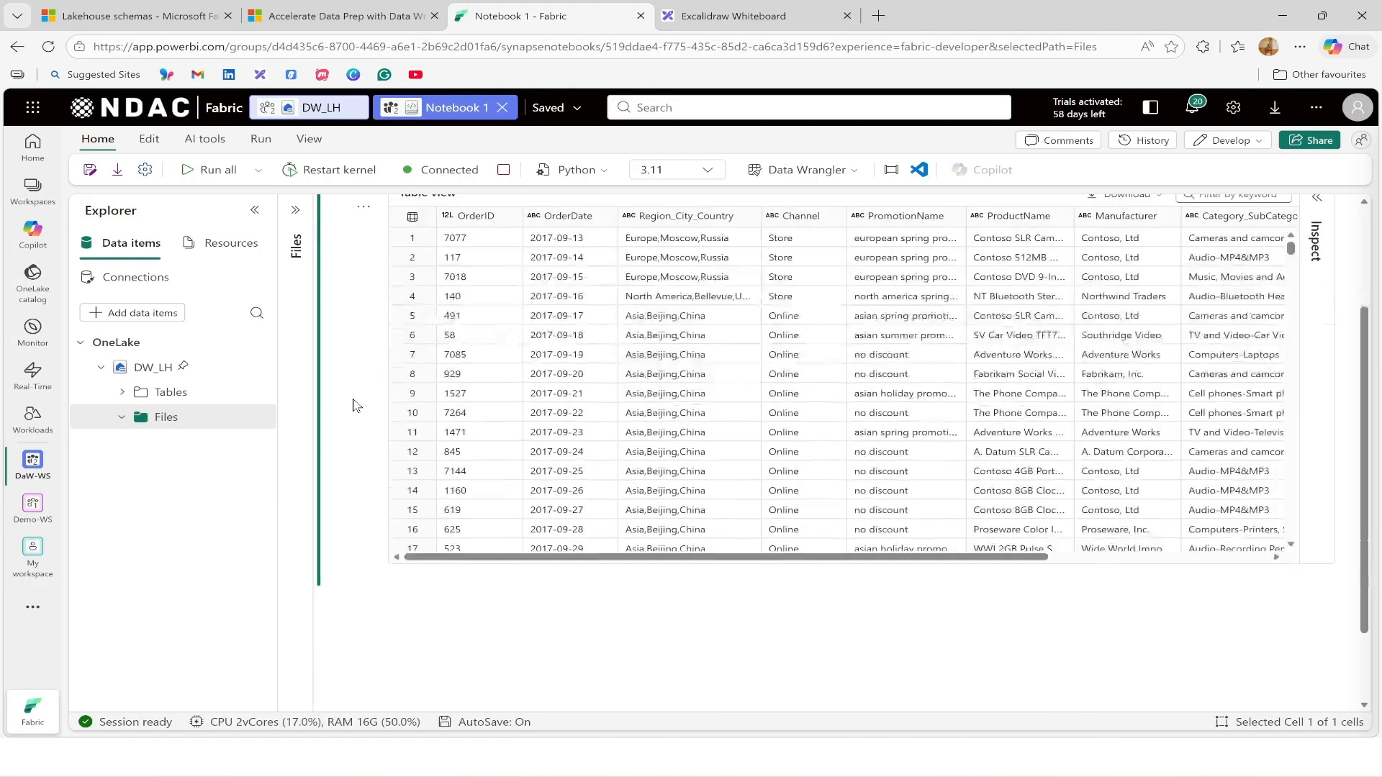
{"action": "scroll", "coordinate": [325, 543], "scroll_direction": "up", "scroll_amount": 1}
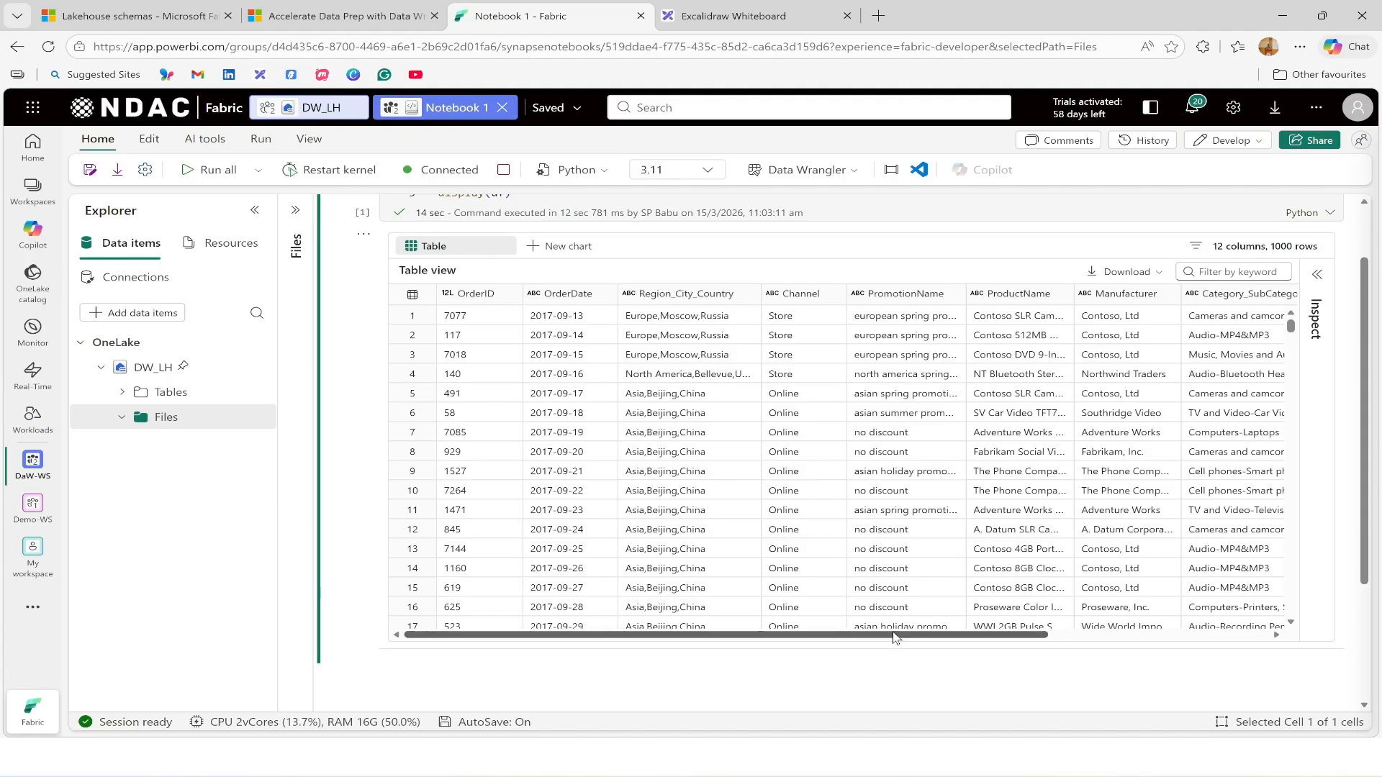
{"action": "left_click_drag", "start_coordinate": [895, 634], "coordinate": [986, 640]}
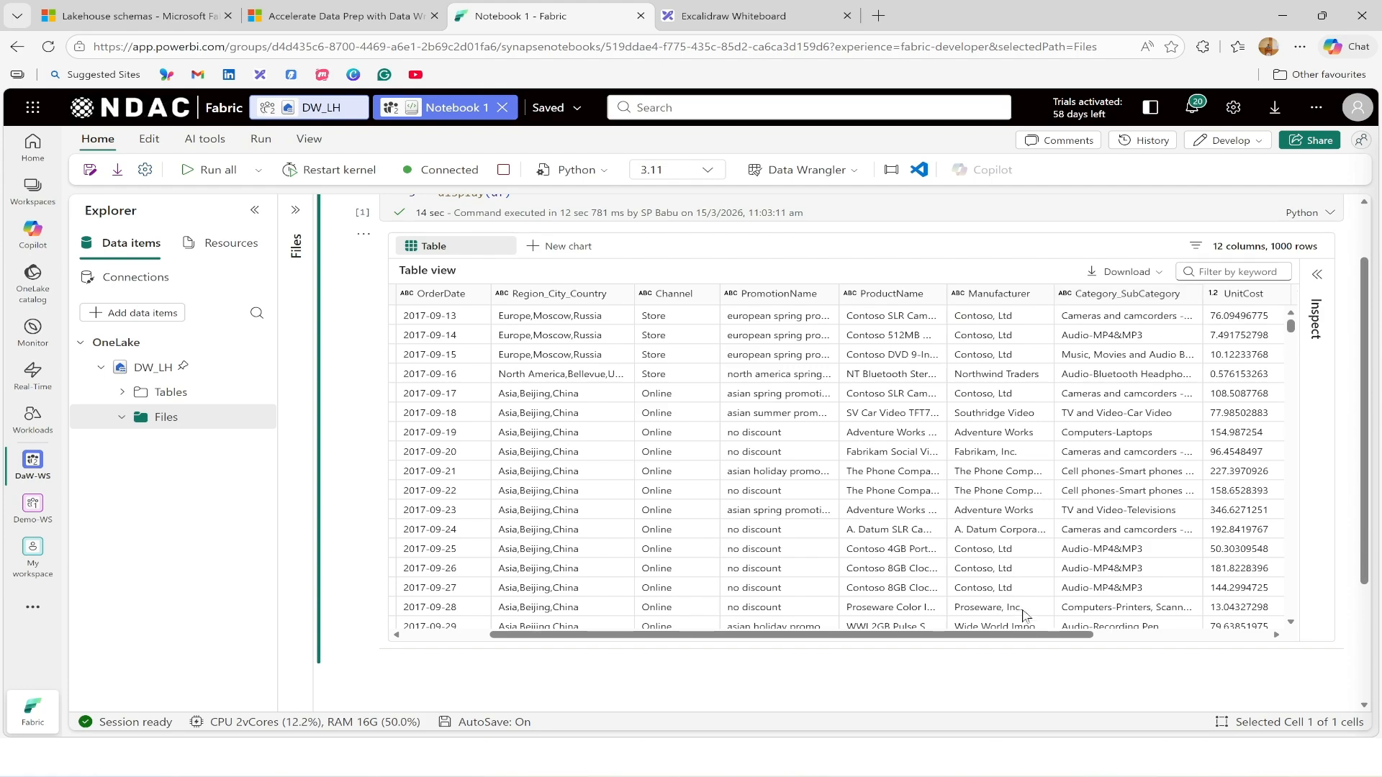
{"action": "left_click_drag", "start_coordinate": [1037, 637], "coordinate": [1126, 637]}
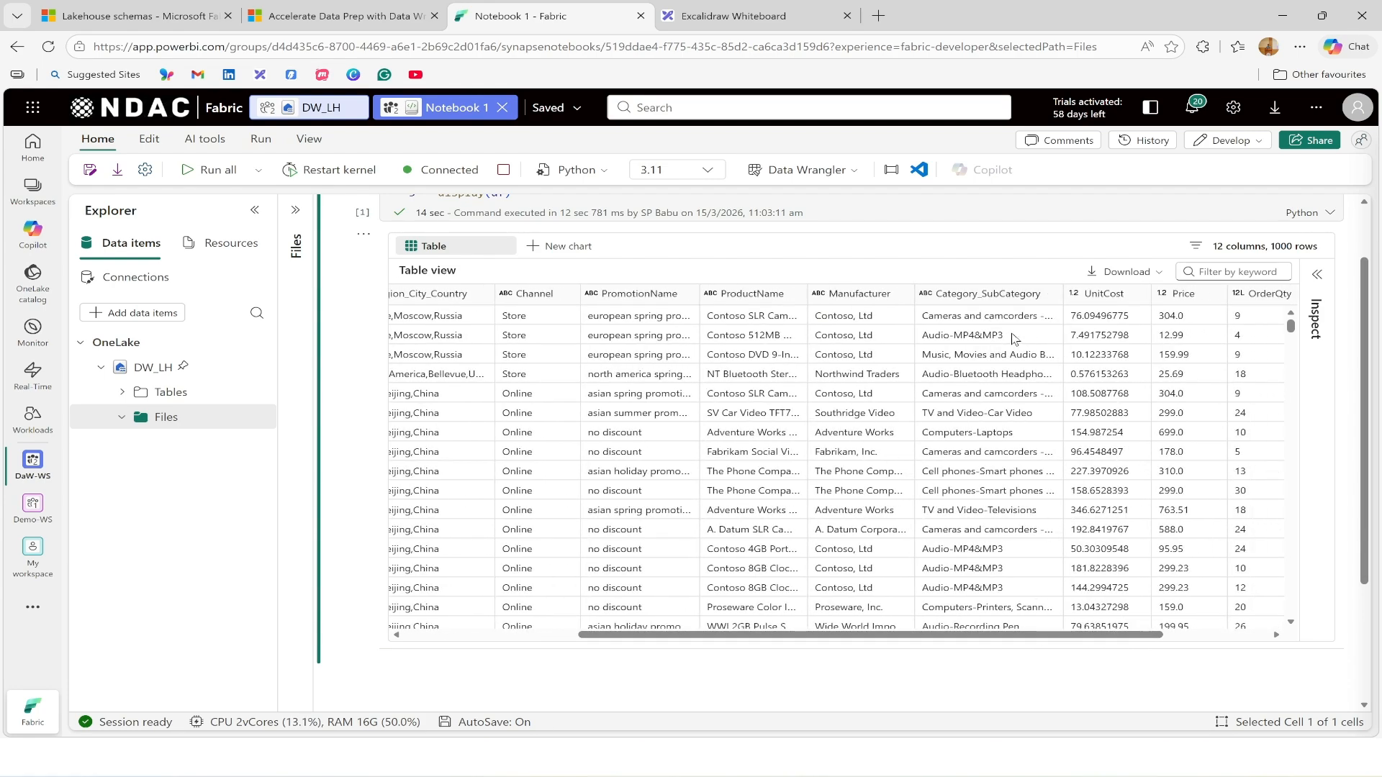
{"action": "left_click_drag", "start_coordinate": [1065, 294], "coordinate": [1082, 295]}
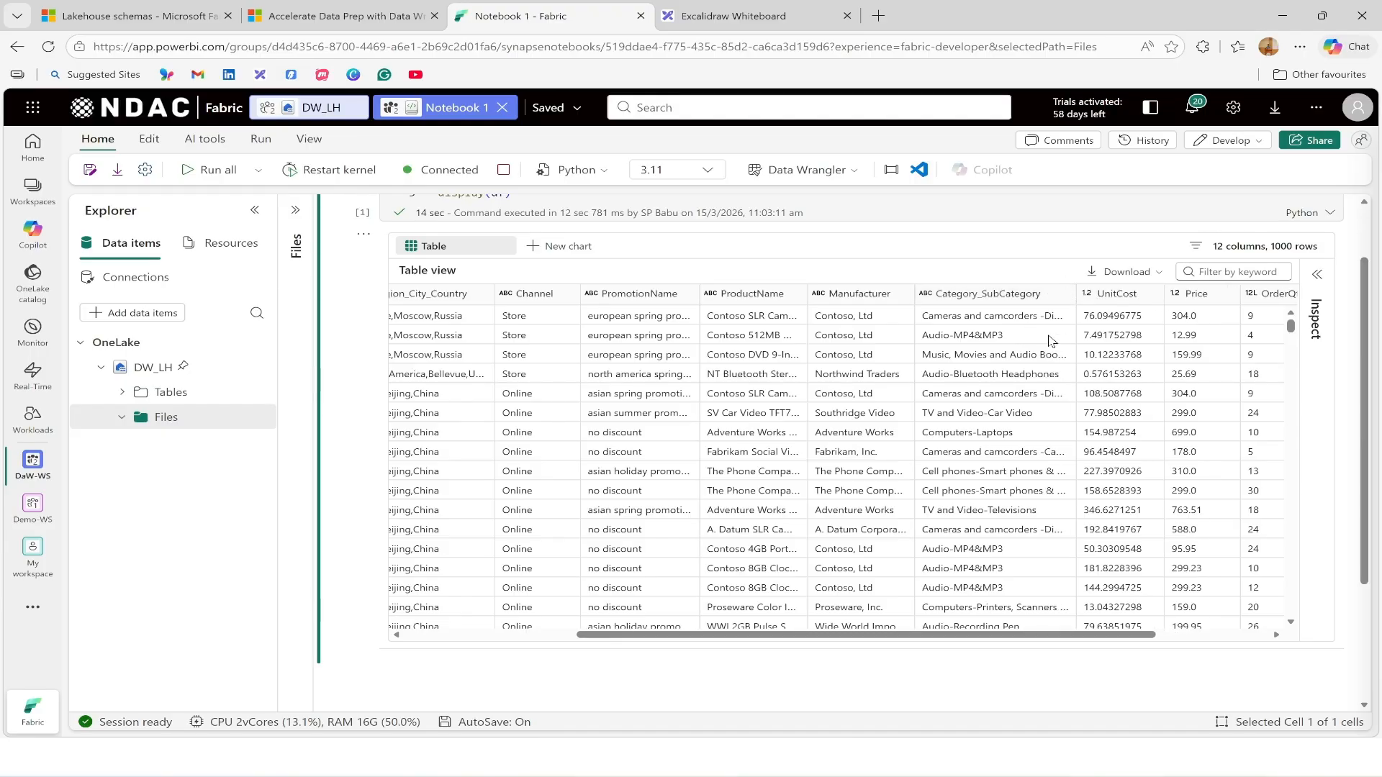
{"action": "left_click_drag", "start_coordinate": [1102, 636], "coordinate": [1272, 641]}
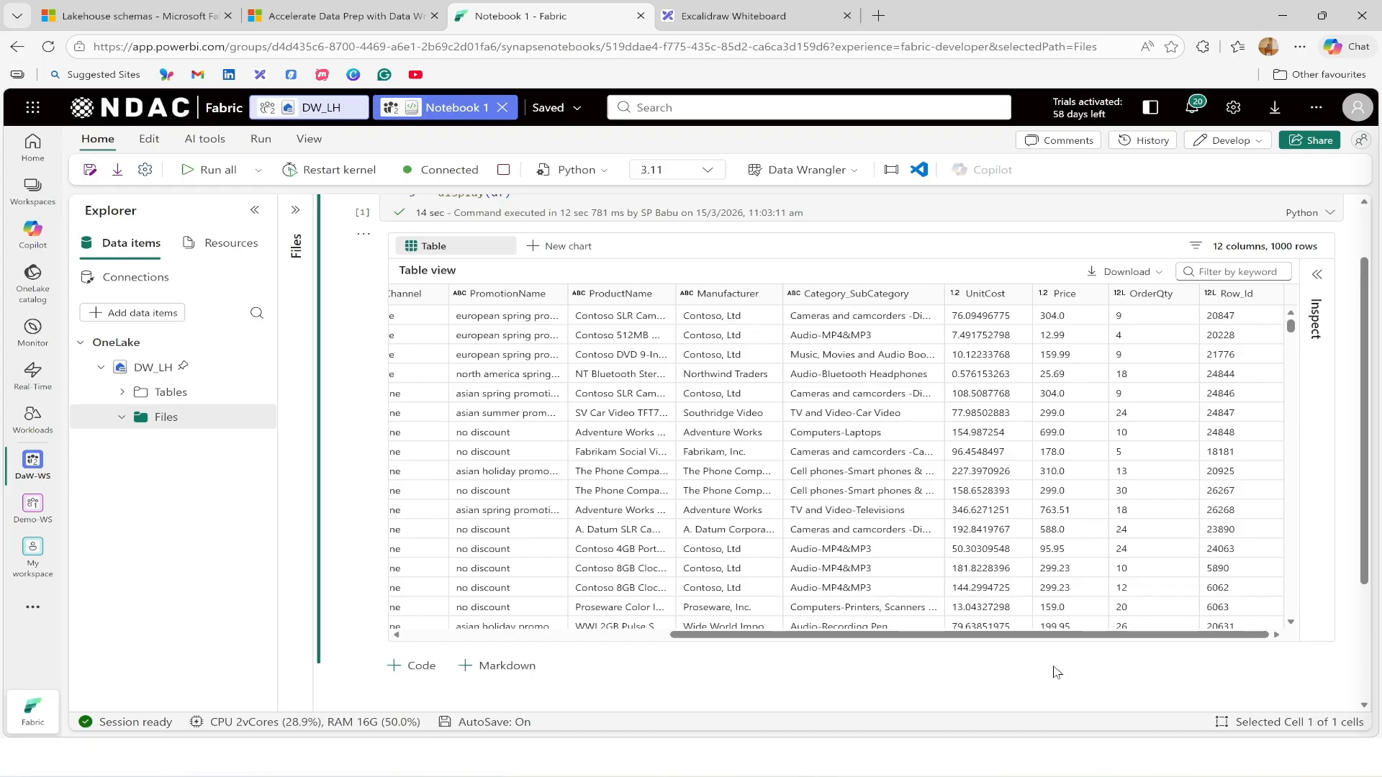
{"action": "left_click_drag", "start_coordinate": [1064, 637], "coordinate": [607, 641]}
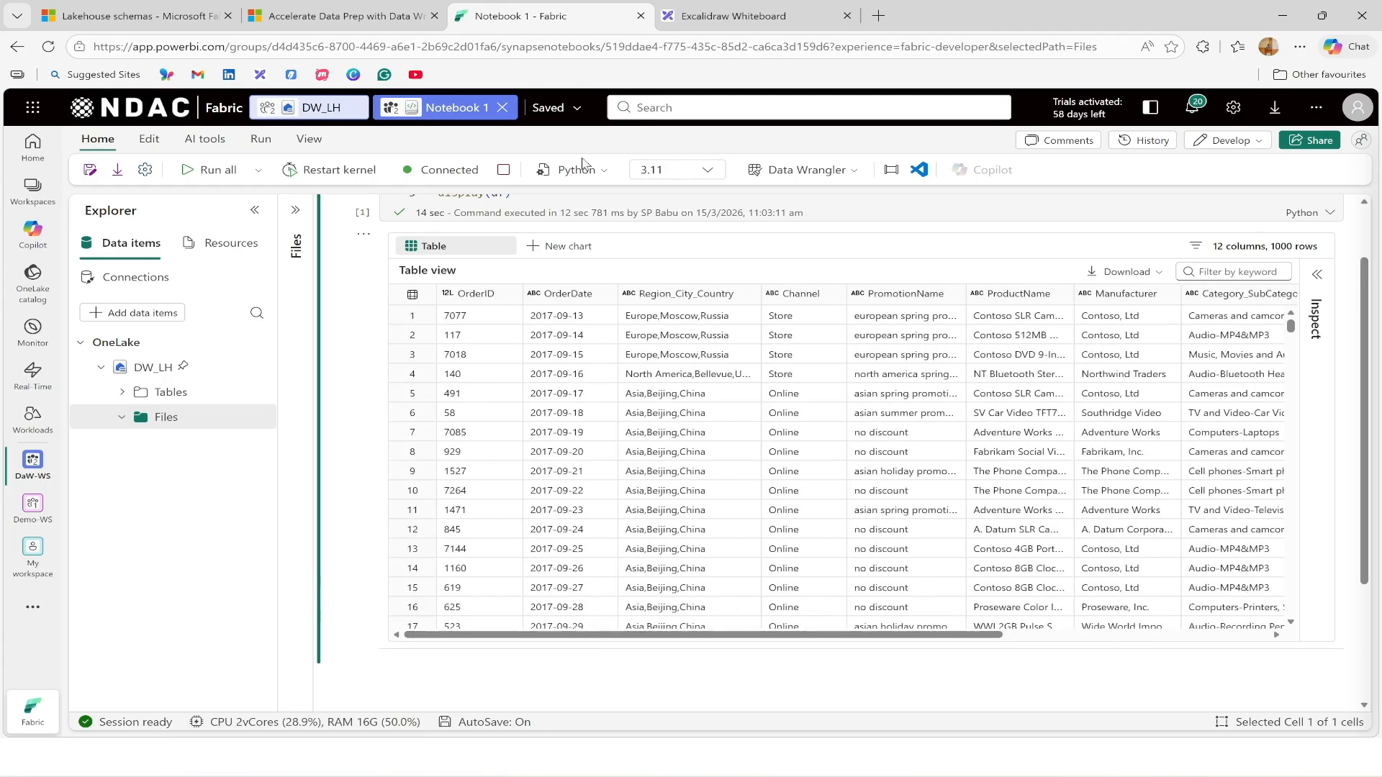
{"action": "left_click", "coordinate": [749, 15]}
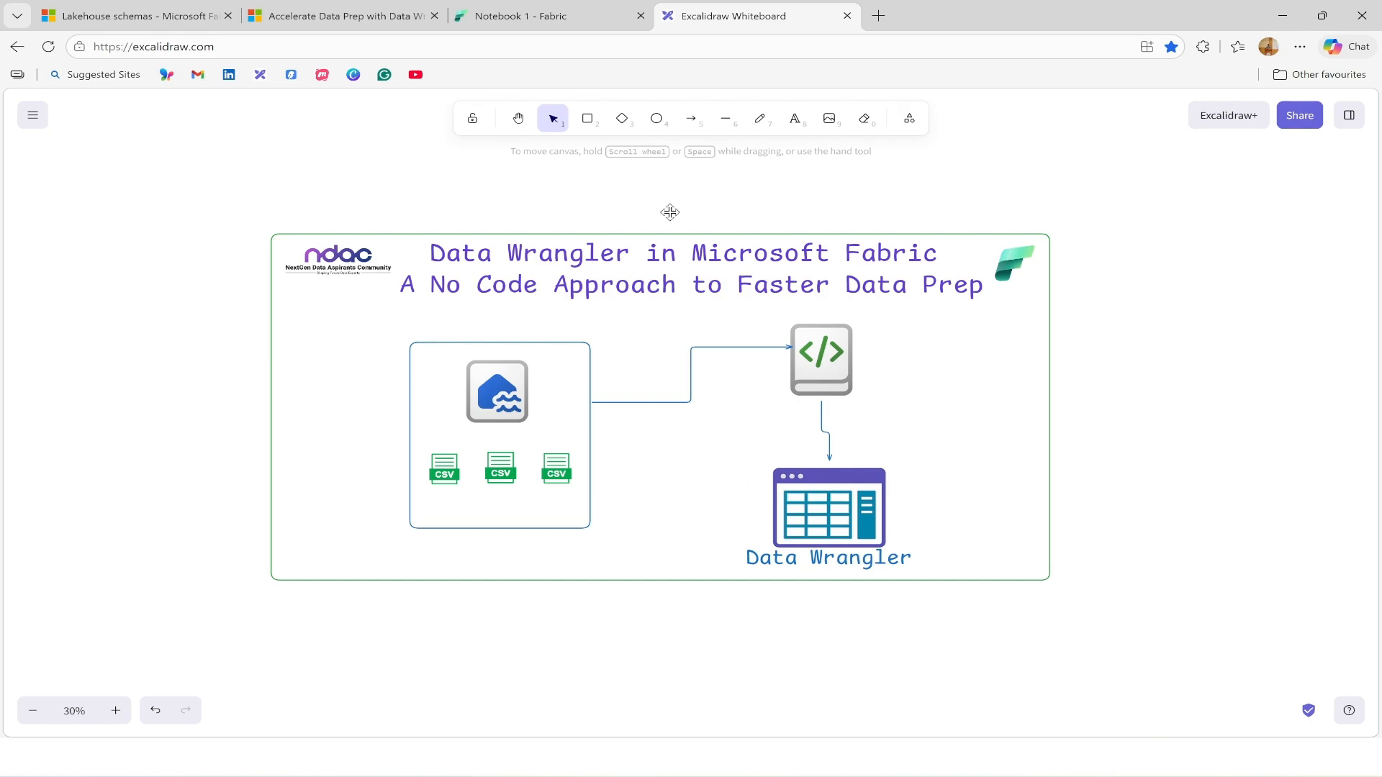
{"action": "left_click", "coordinate": [561, 23]}
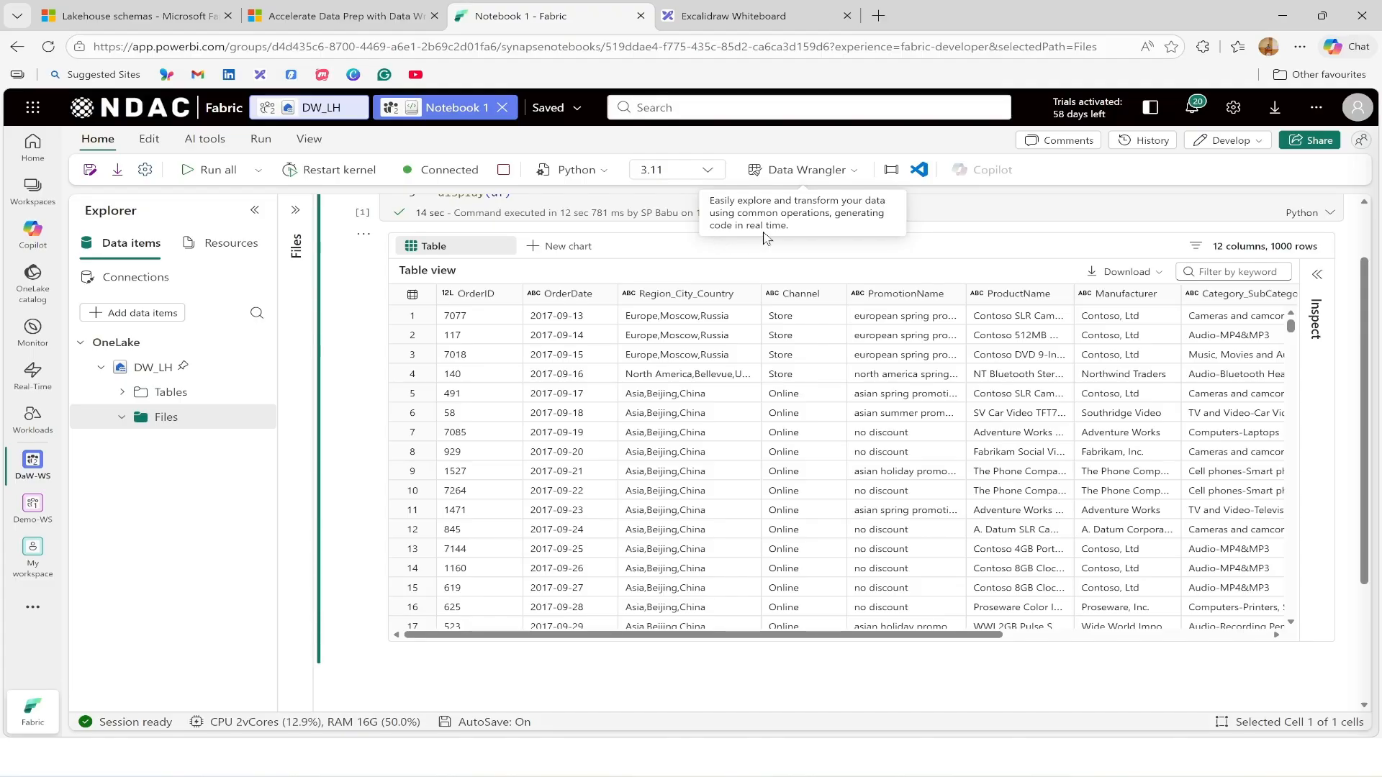
Examine the sample methods and row count in Data Wrangler's custom sample settings, and cancel without launching a sample
{"action": "left_click", "coordinate": [851, 177]}
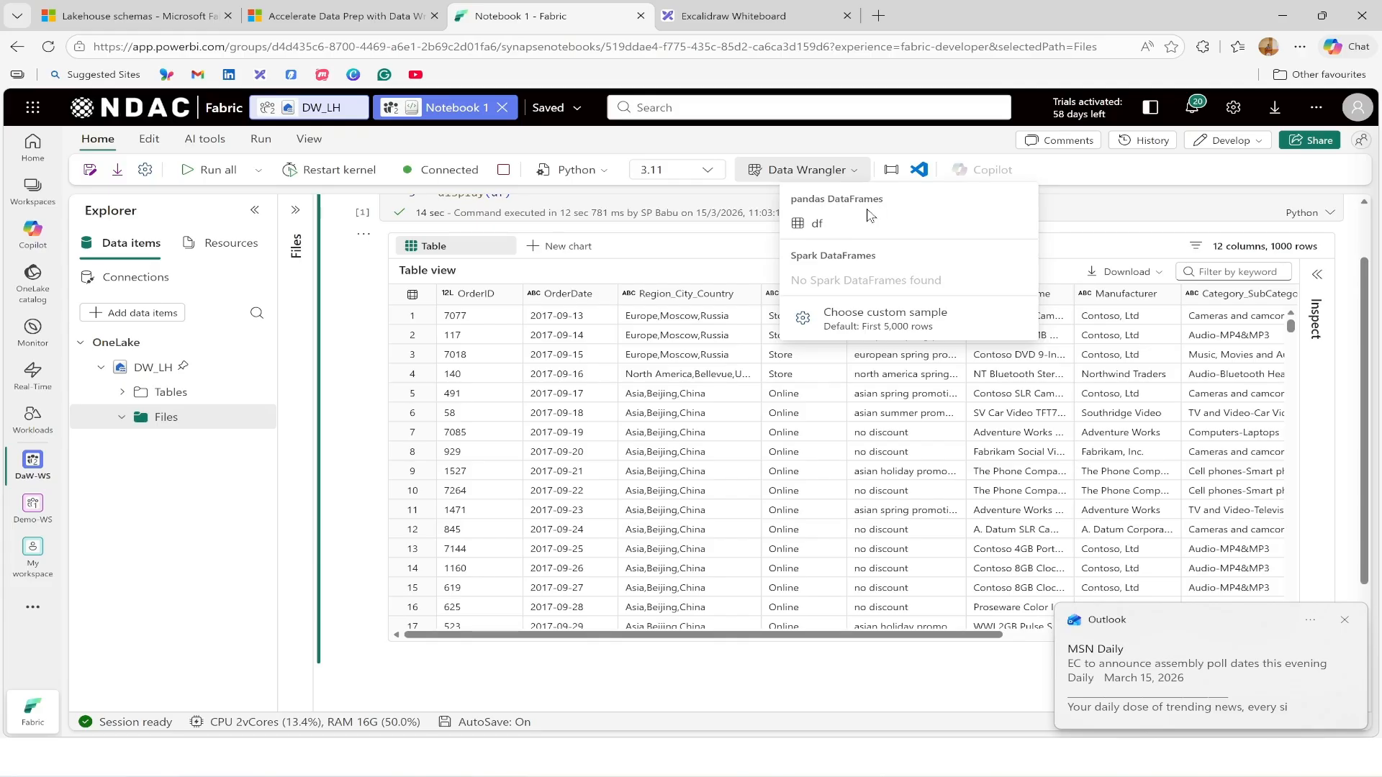
{"action": "left_click", "coordinate": [1346, 621]}
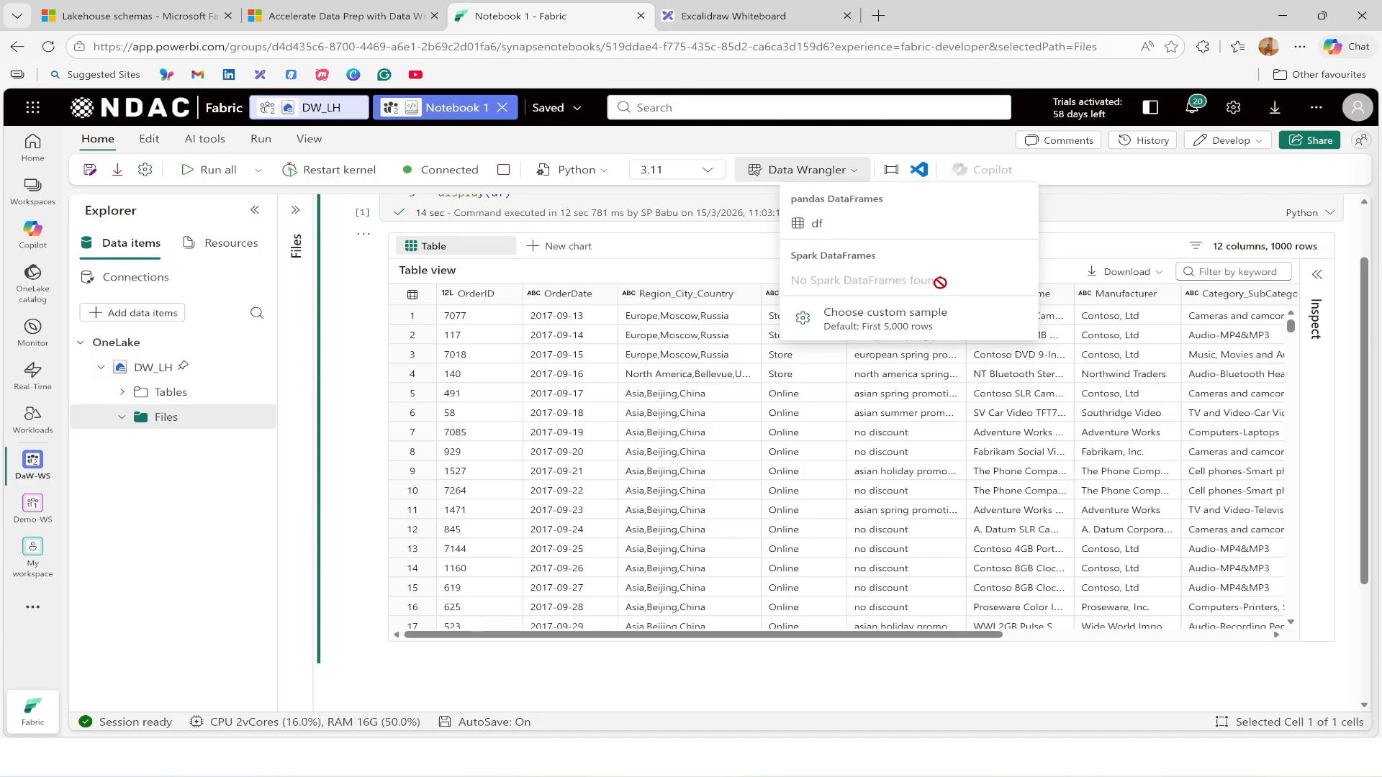
{"action": "left_click", "coordinate": [890, 330]}
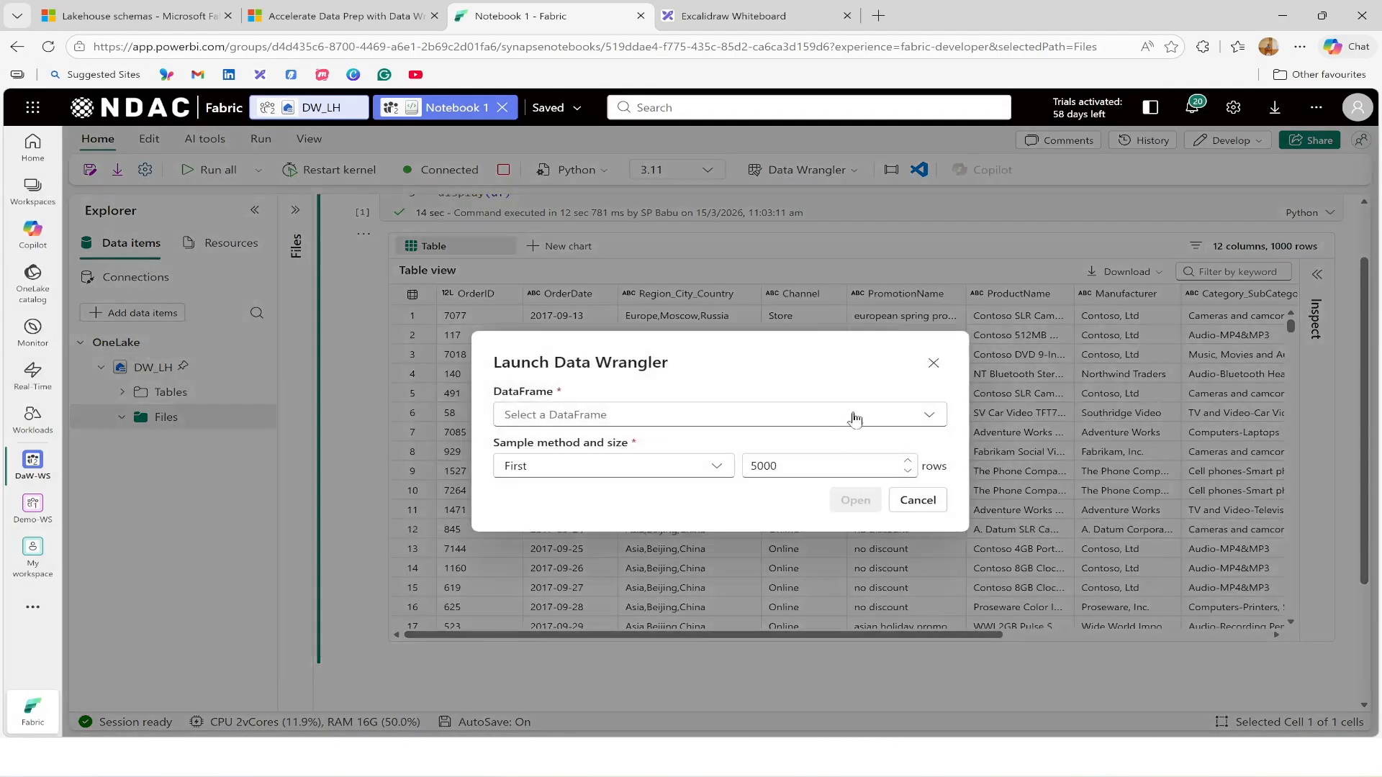
{"action": "left_click", "coordinate": [863, 465]}
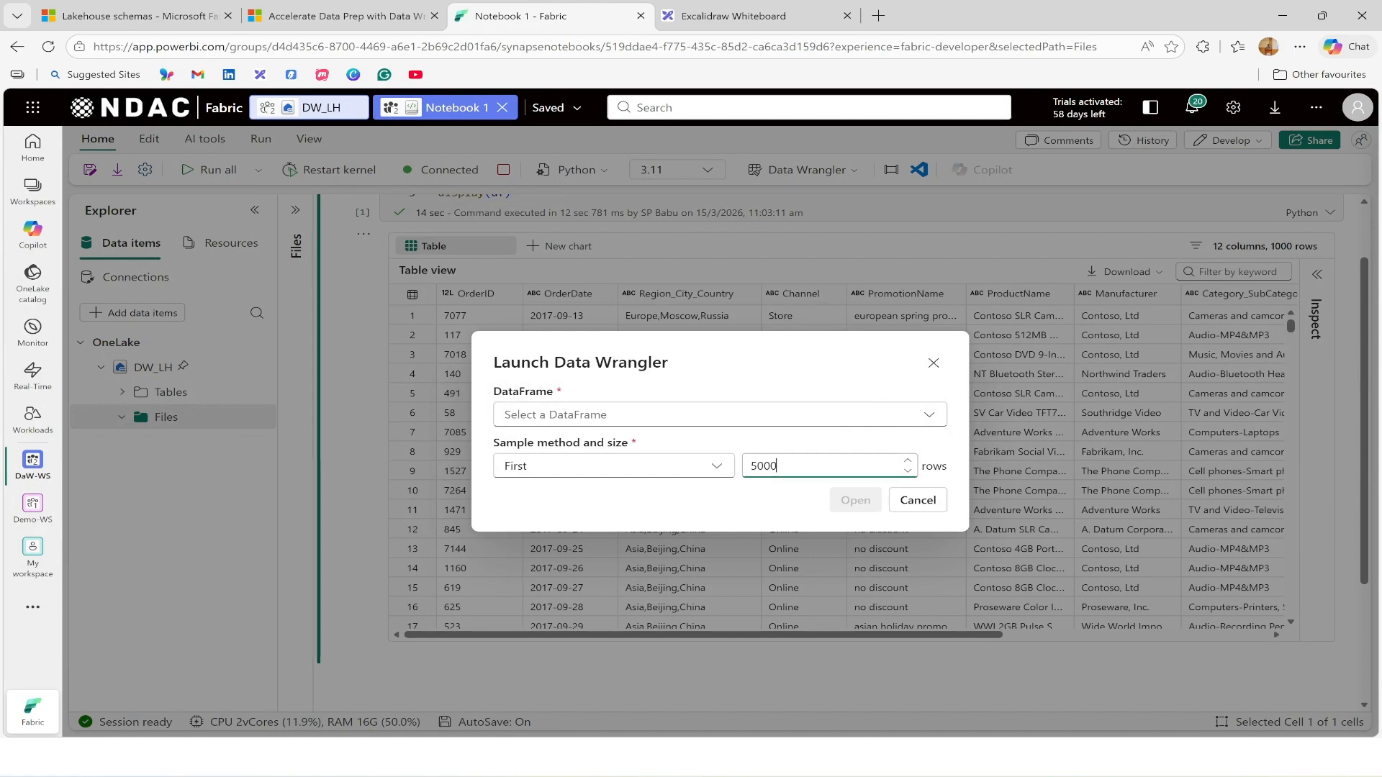
{"action": "left_click", "coordinate": [716, 468]}
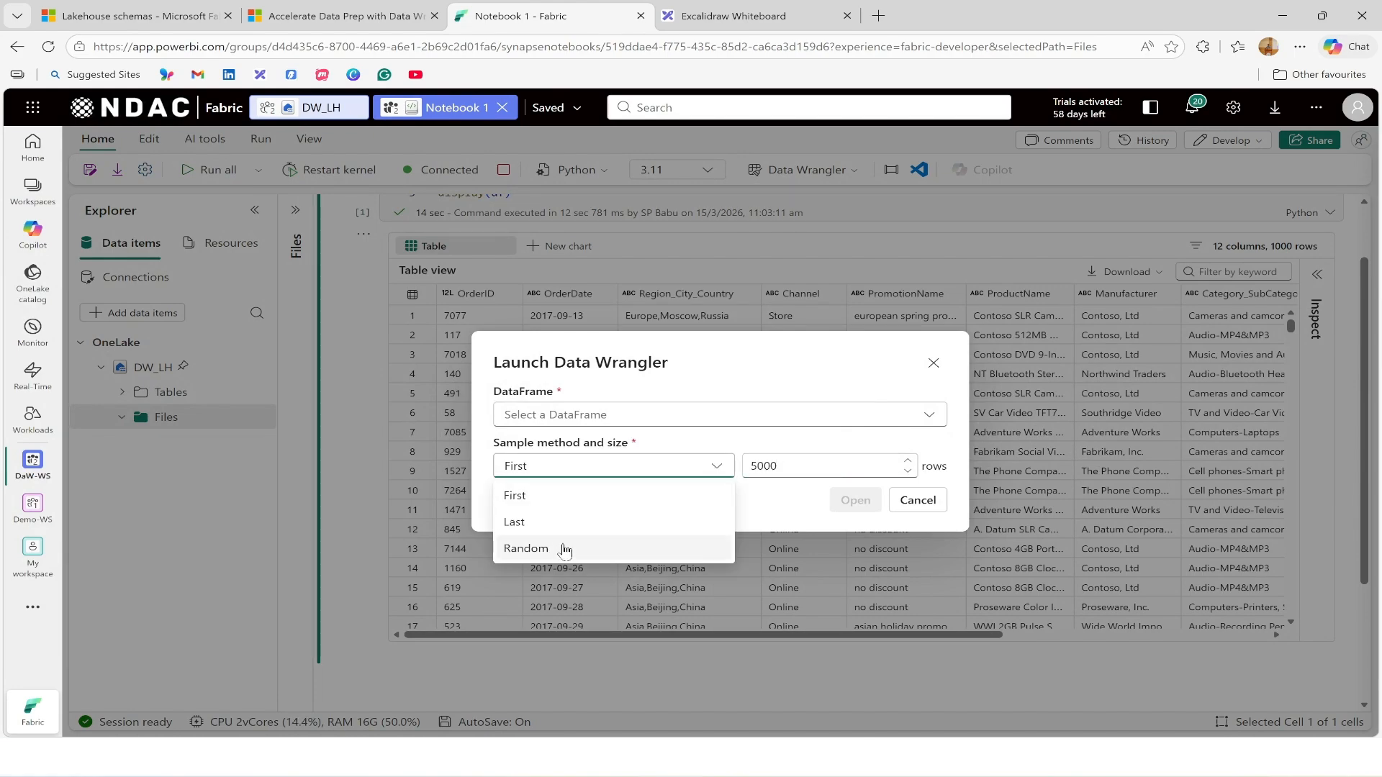
{"action": "left_click", "coordinate": [923, 502]}
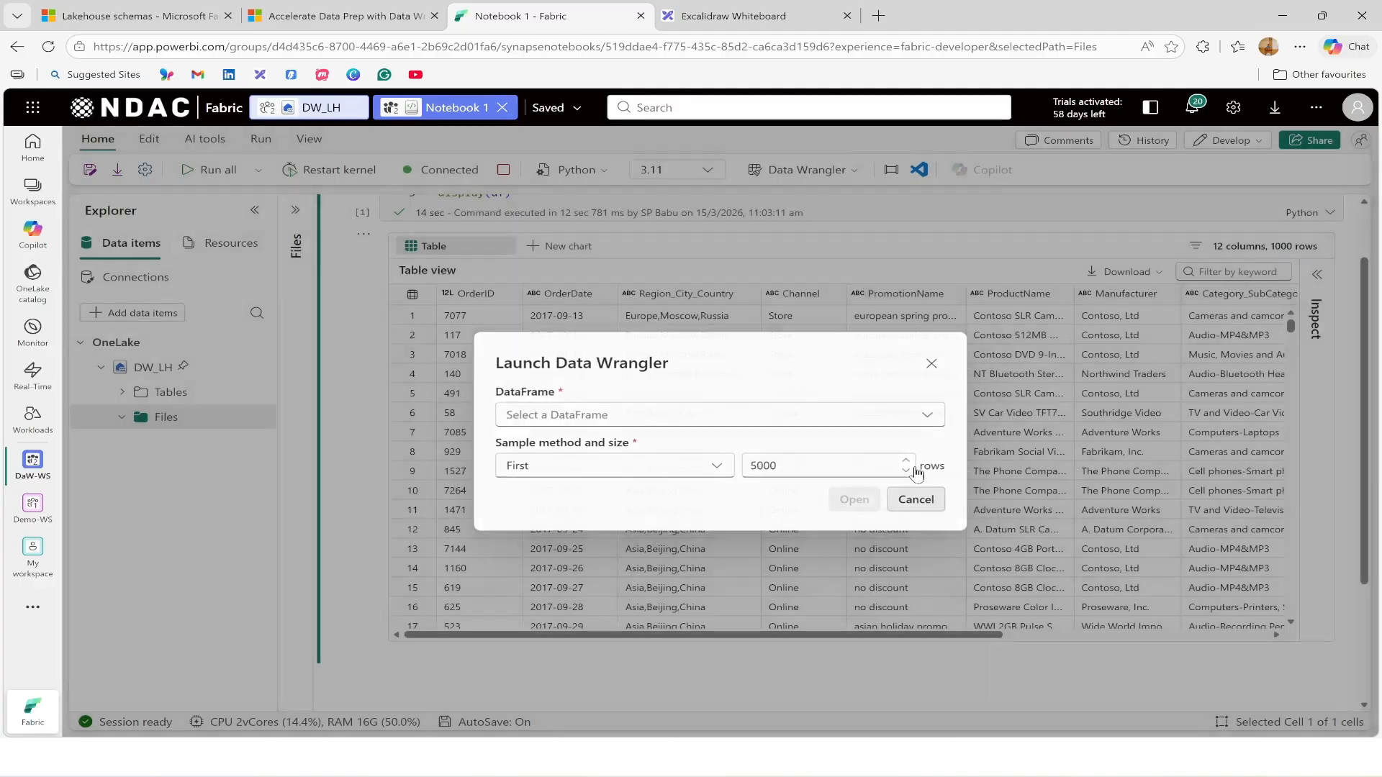
Open the pandas DataFrame df in Data Wrangler and examine the column summaries from OrderID through Category_SubCategory
{"action": "left_click", "coordinate": [854, 180]}
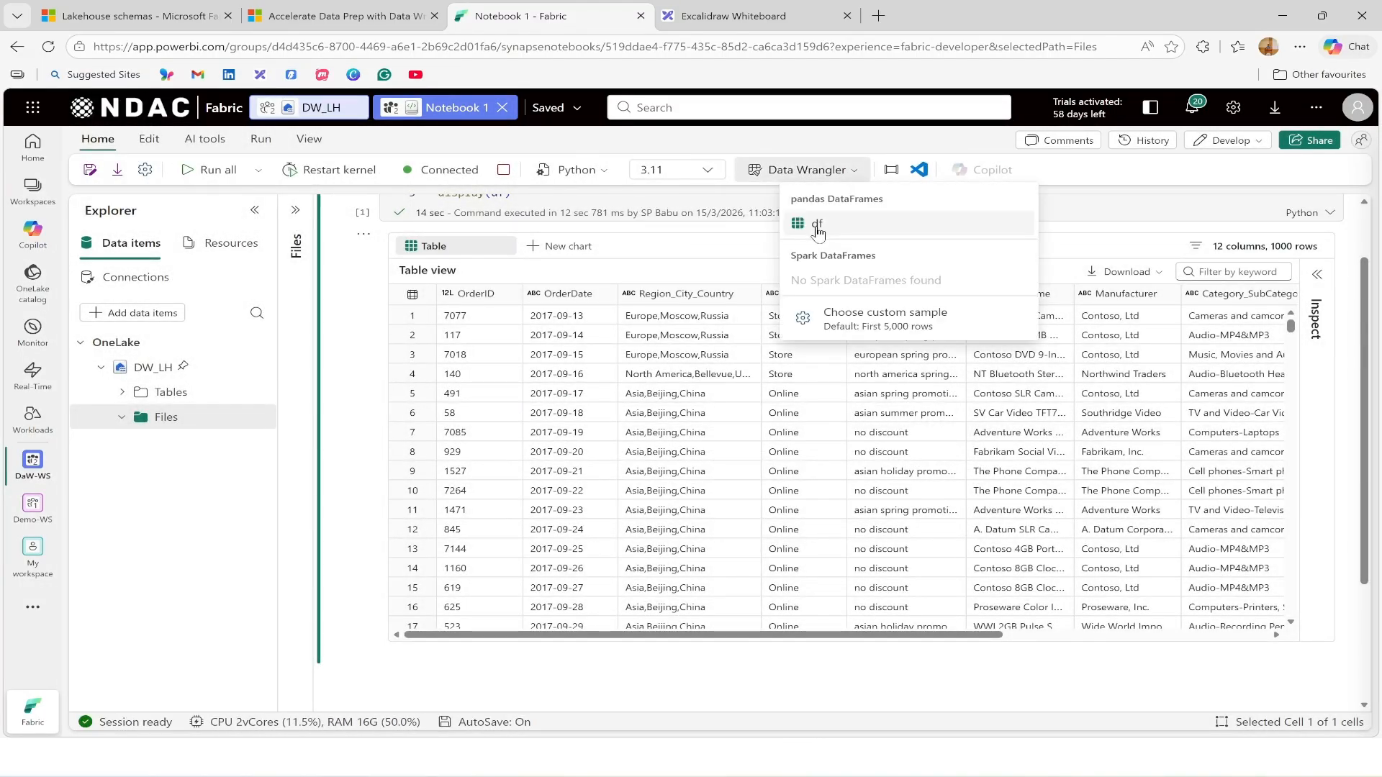
{"action": "left_click", "coordinate": [818, 225]}
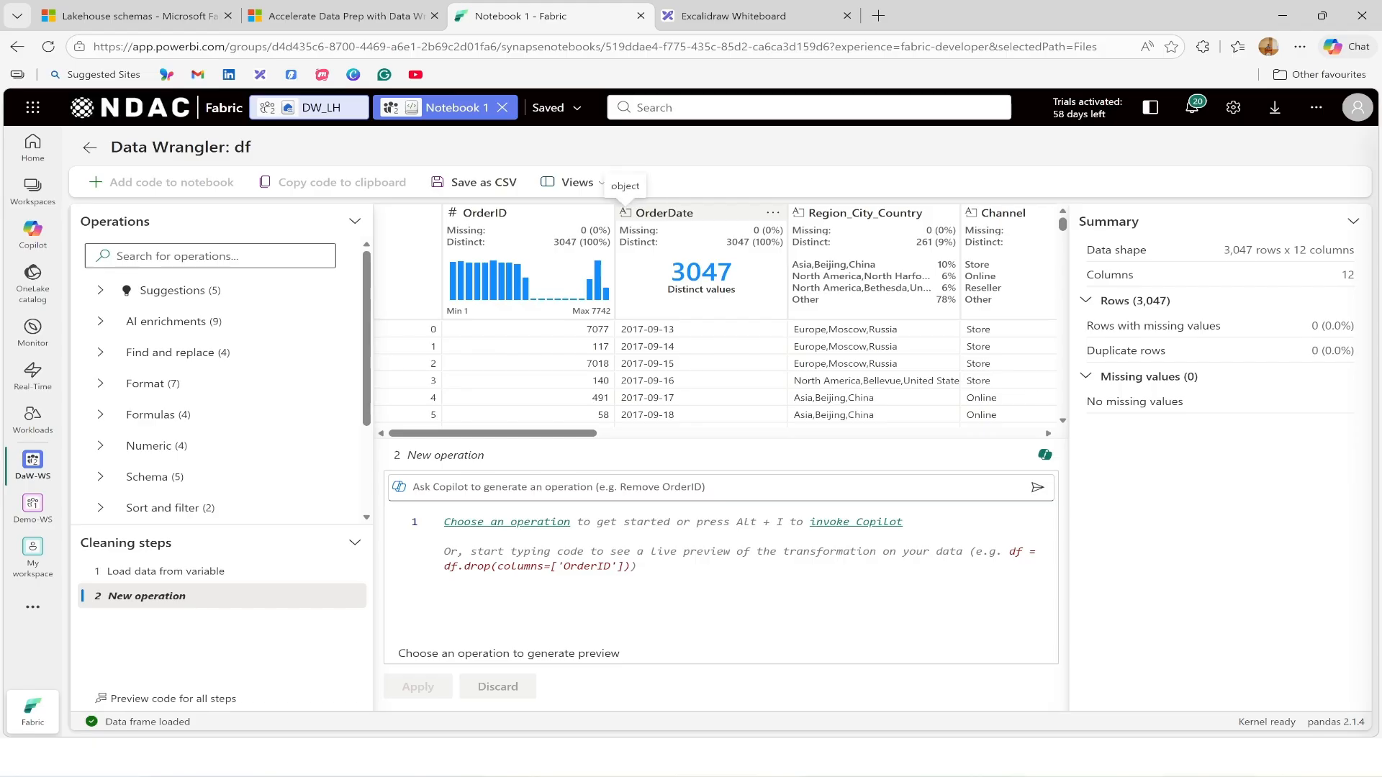
{"action": "left_click_drag", "start_coordinate": [572, 434], "coordinate": [653, 437]}
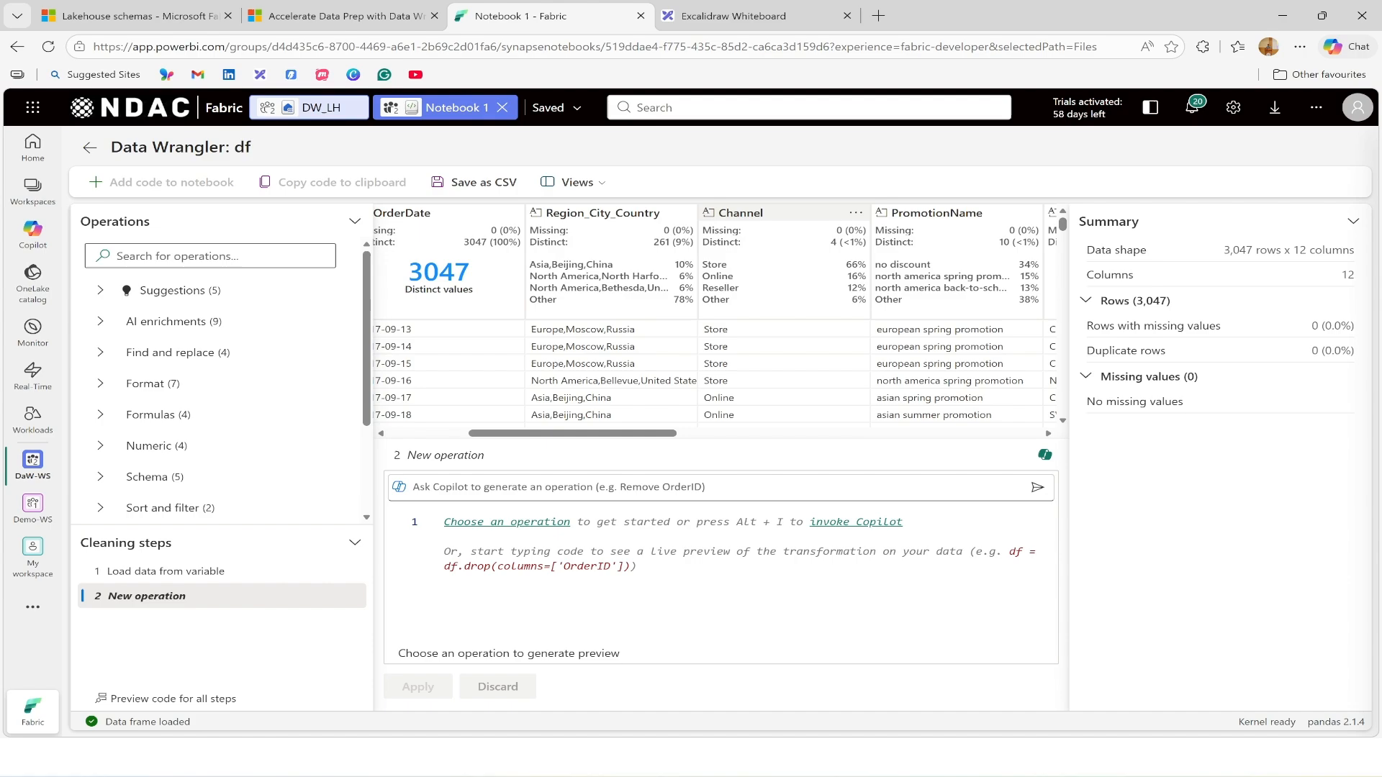
{"action": "left_click_drag", "start_coordinate": [611, 434], "coordinate": [760, 436]}
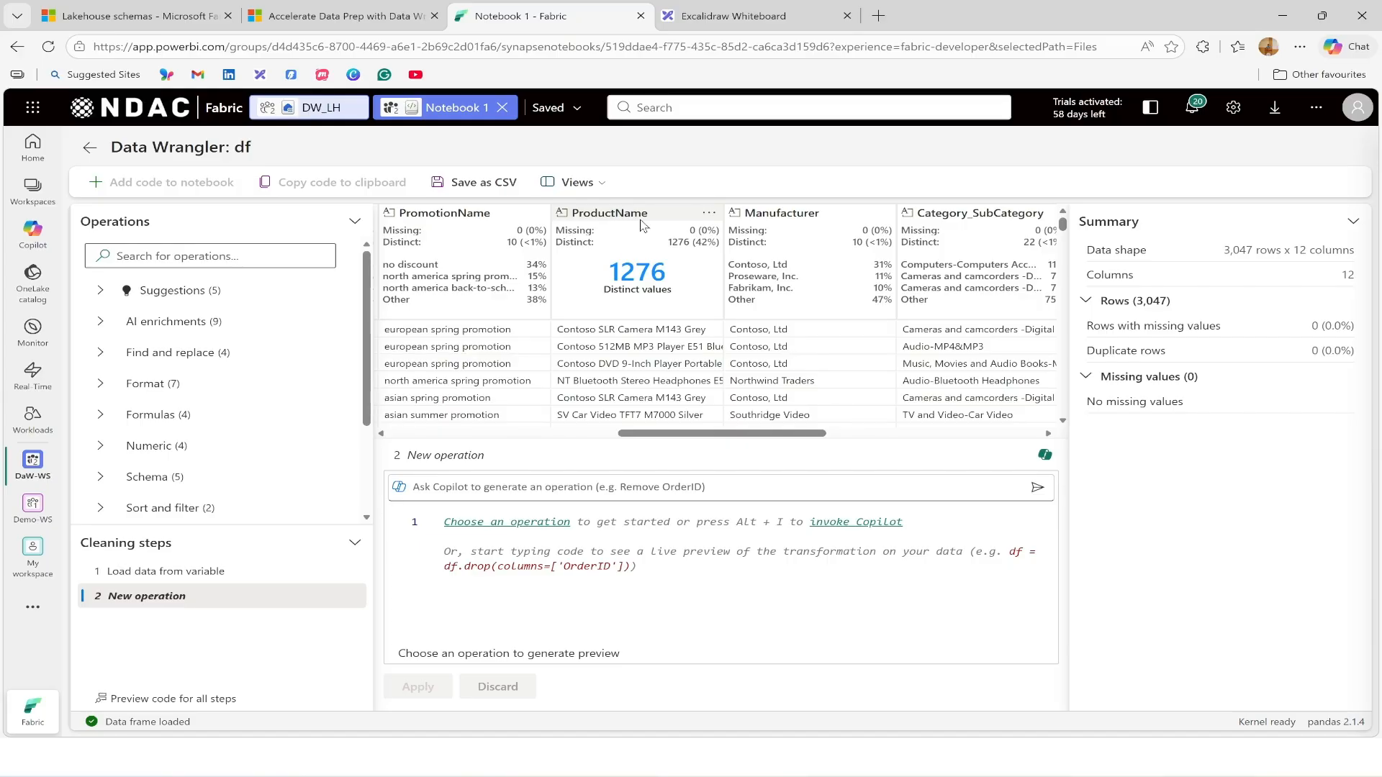
{"action": "left_click_drag", "start_coordinate": [760, 434], "coordinate": [509, 455]}
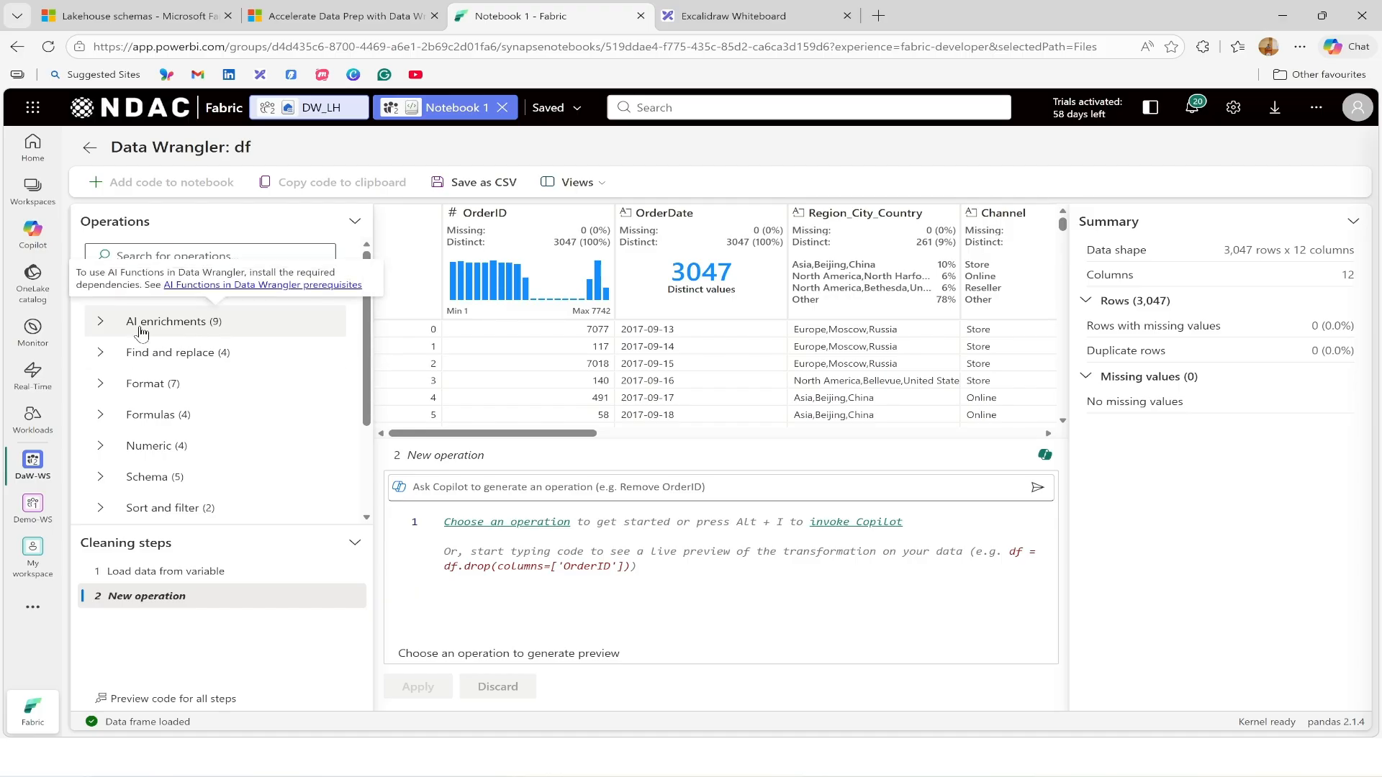
Examine the available operations under Find and replace, Format, Formulas, Numeric, Schema, and Sort and filter, plus the uncategorised ones
{"action": "left_click", "coordinate": [180, 352]}
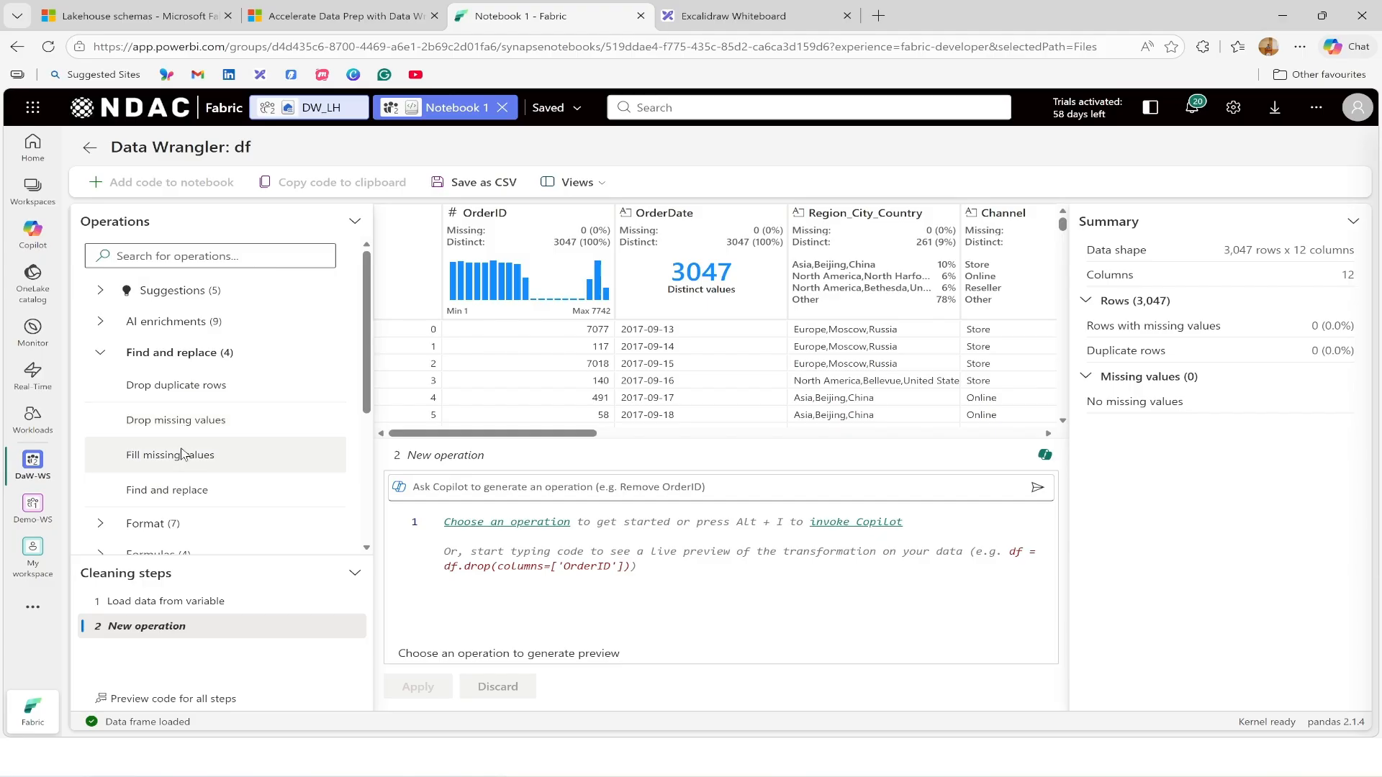
{"action": "left_click", "coordinate": [152, 360]}
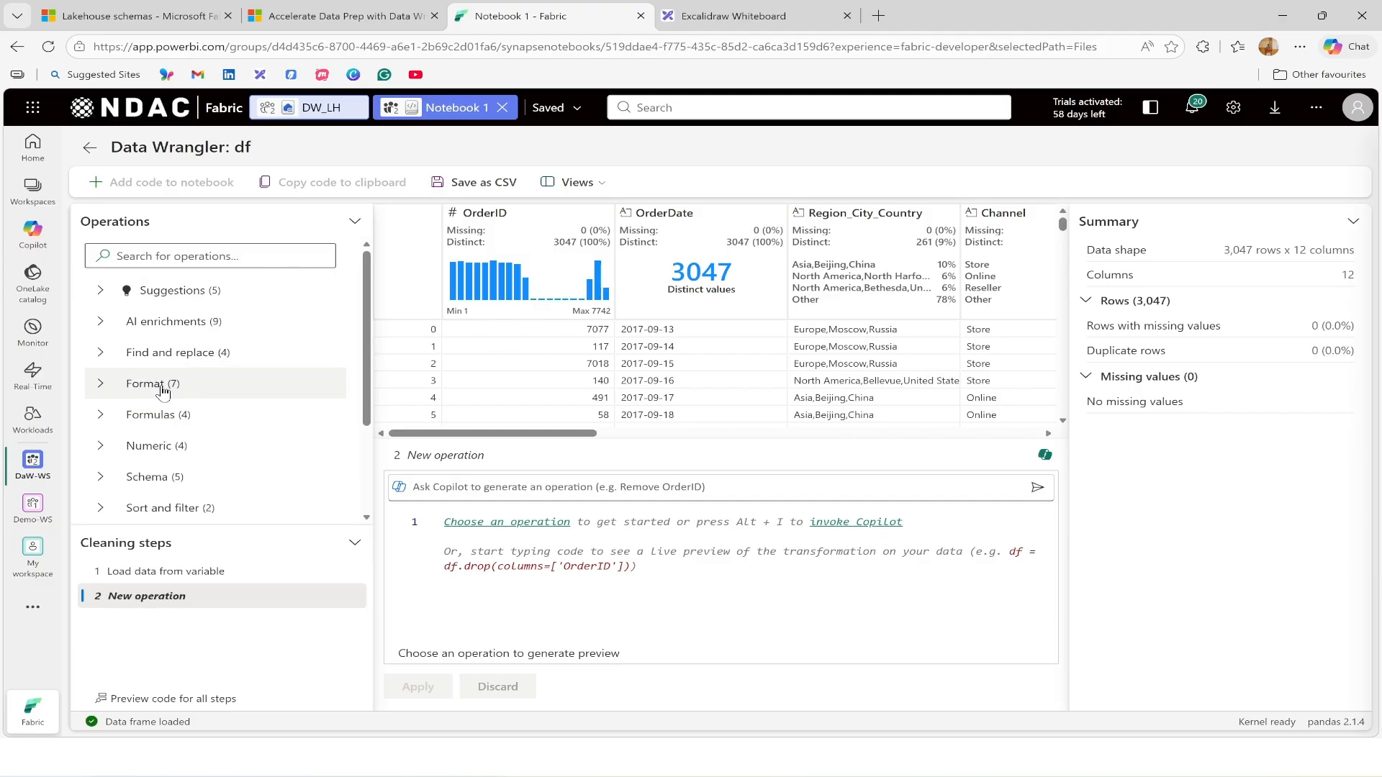
{"action": "left_click", "coordinate": [164, 392]}
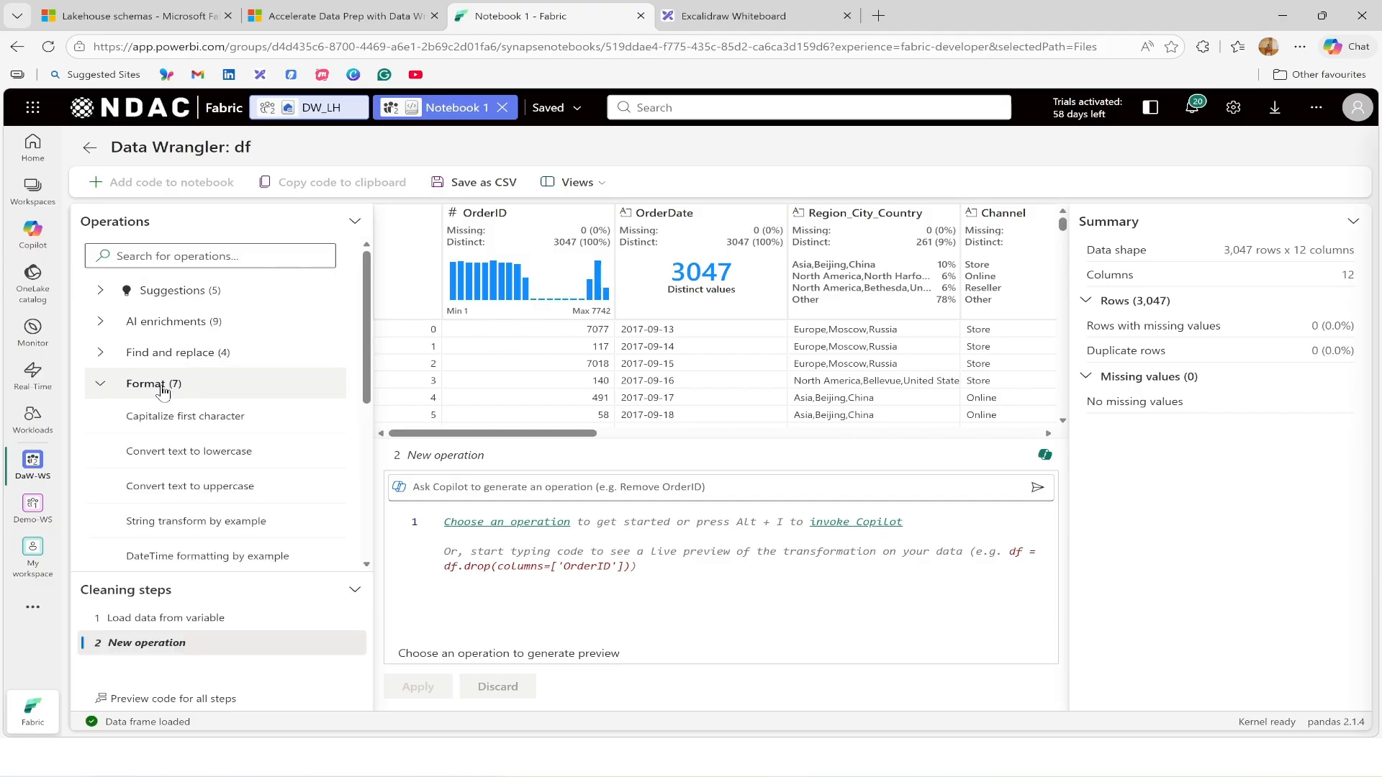
{"action": "left_click", "coordinate": [164, 392]}
{"action": "left_click", "coordinate": [165, 423]}
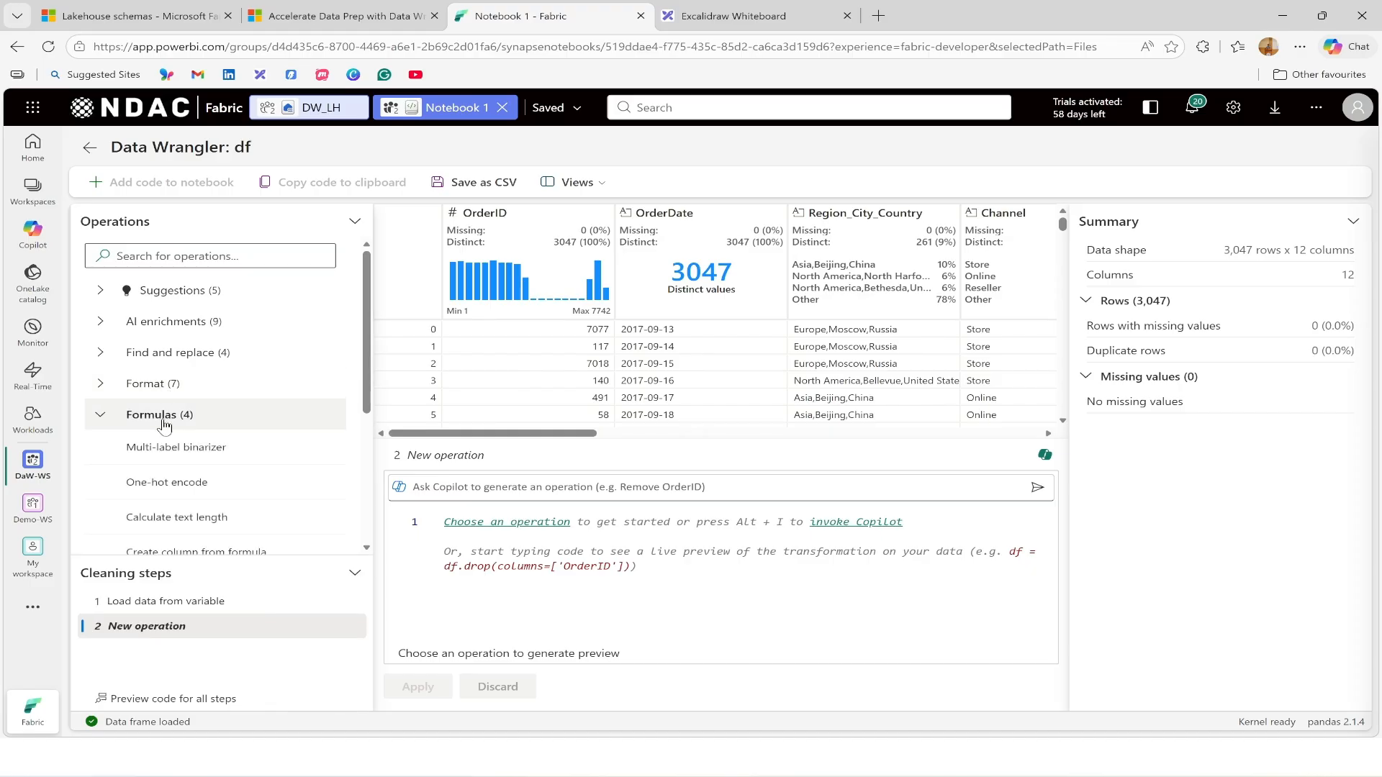
{"action": "left_click", "coordinate": [165, 423]}
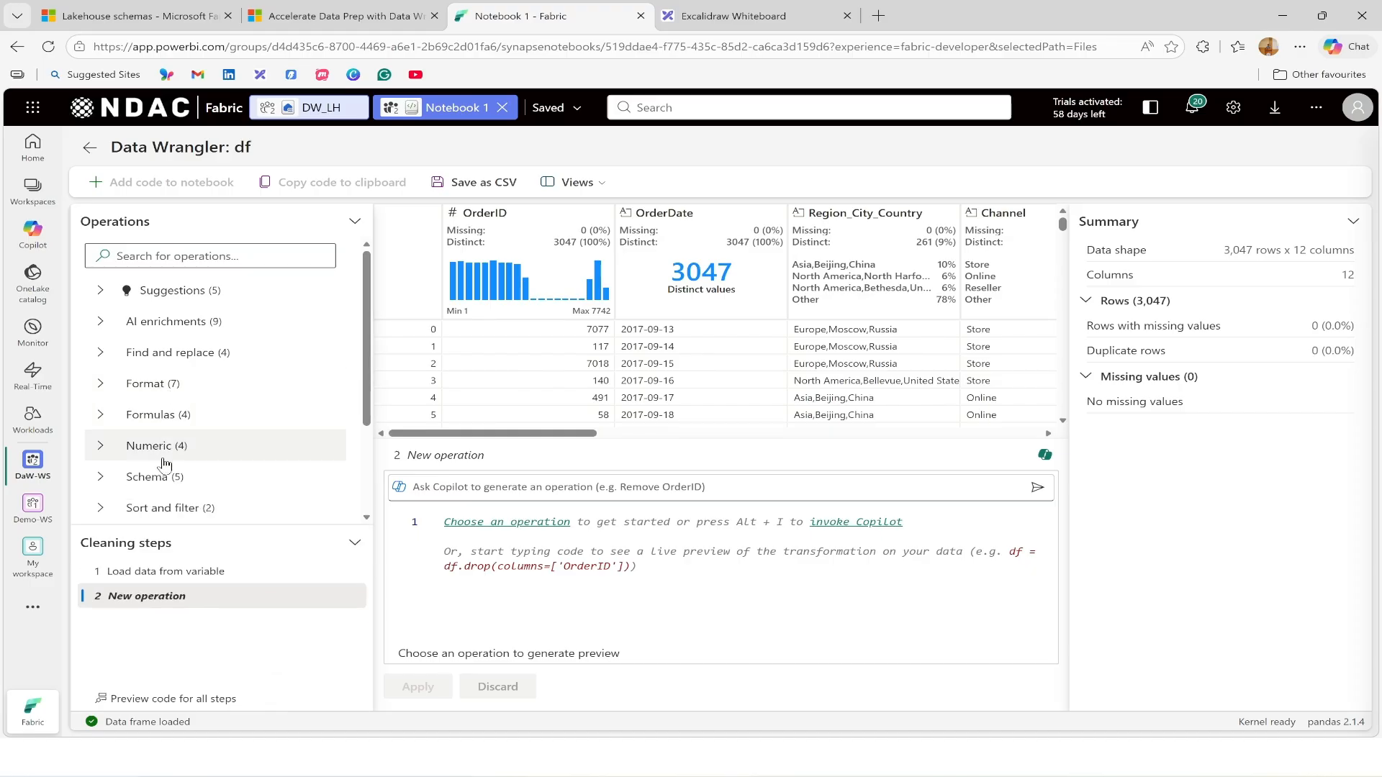
{"action": "left_click", "coordinate": [160, 448]}
{"action": "scroll", "coordinate": [201, 486], "scroll_direction": "down", "scroll_amount": 1}
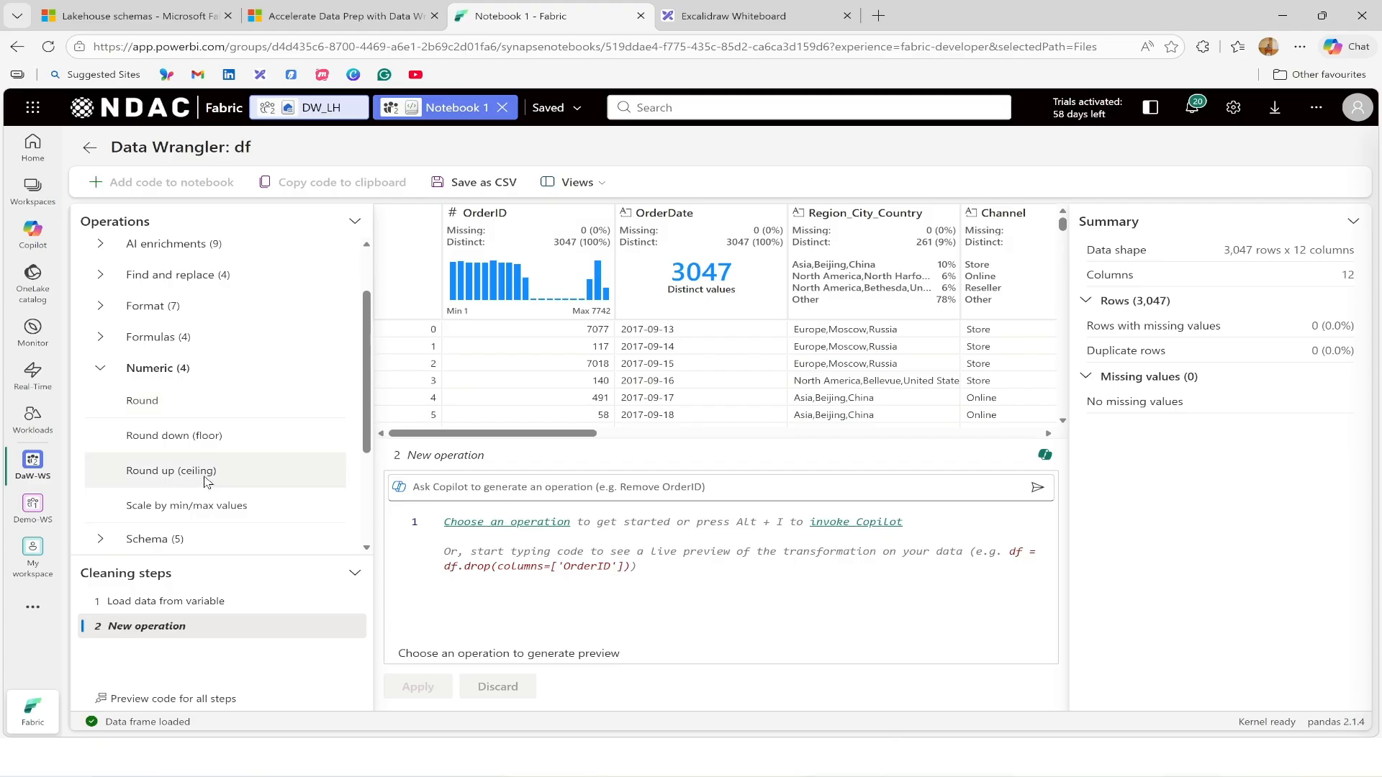
{"action": "left_click", "coordinate": [164, 368]}
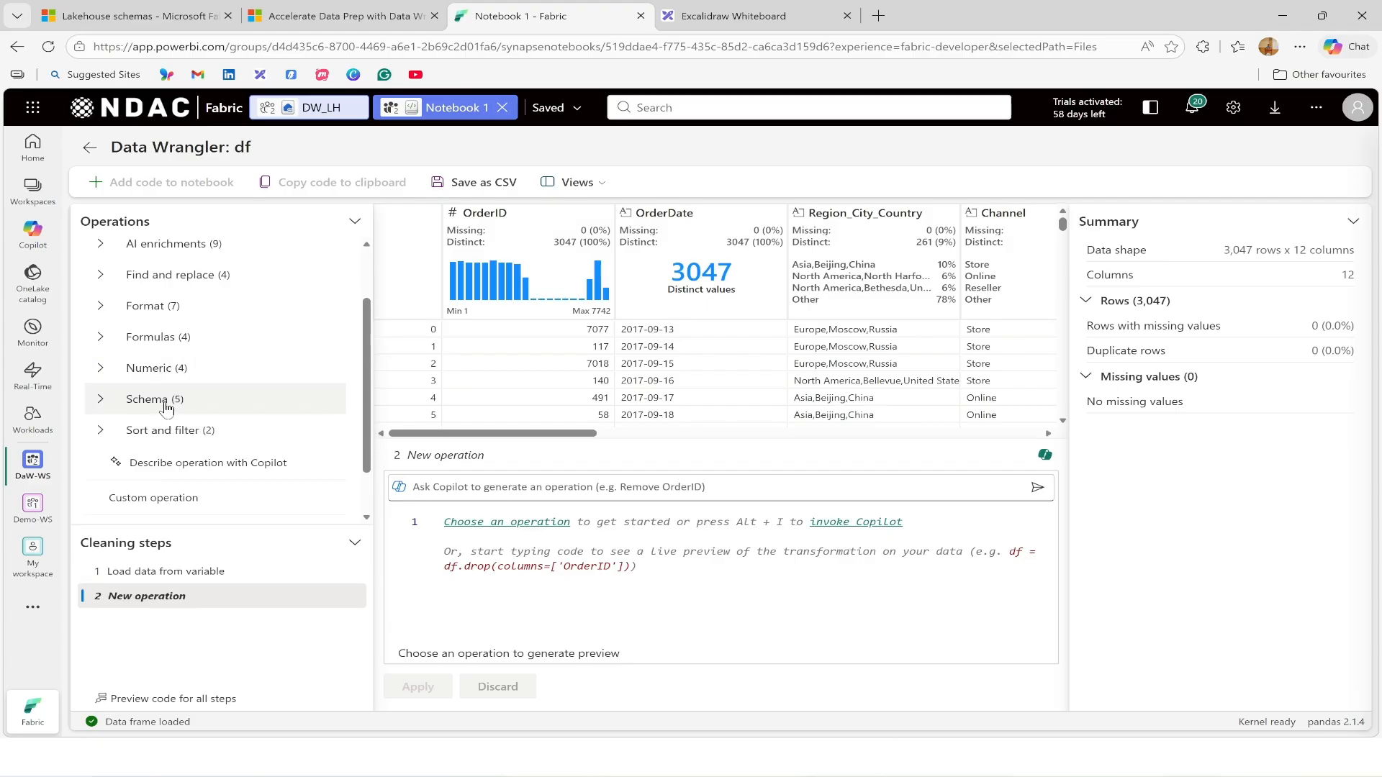
{"action": "left_click", "coordinate": [165, 398]}
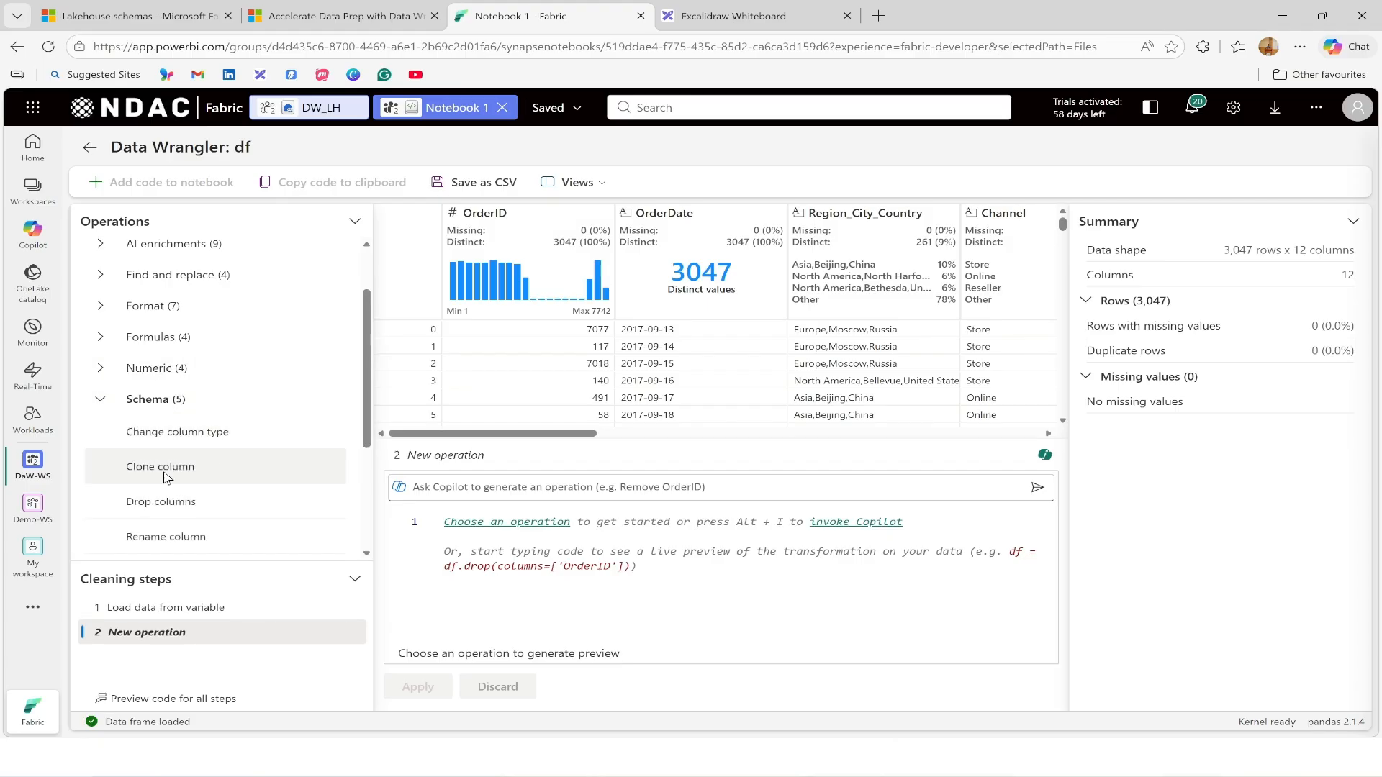
{"action": "left_click", "coordinate": [151, 400]}
{"action": "left_click", "coordinate": [177, 430]}
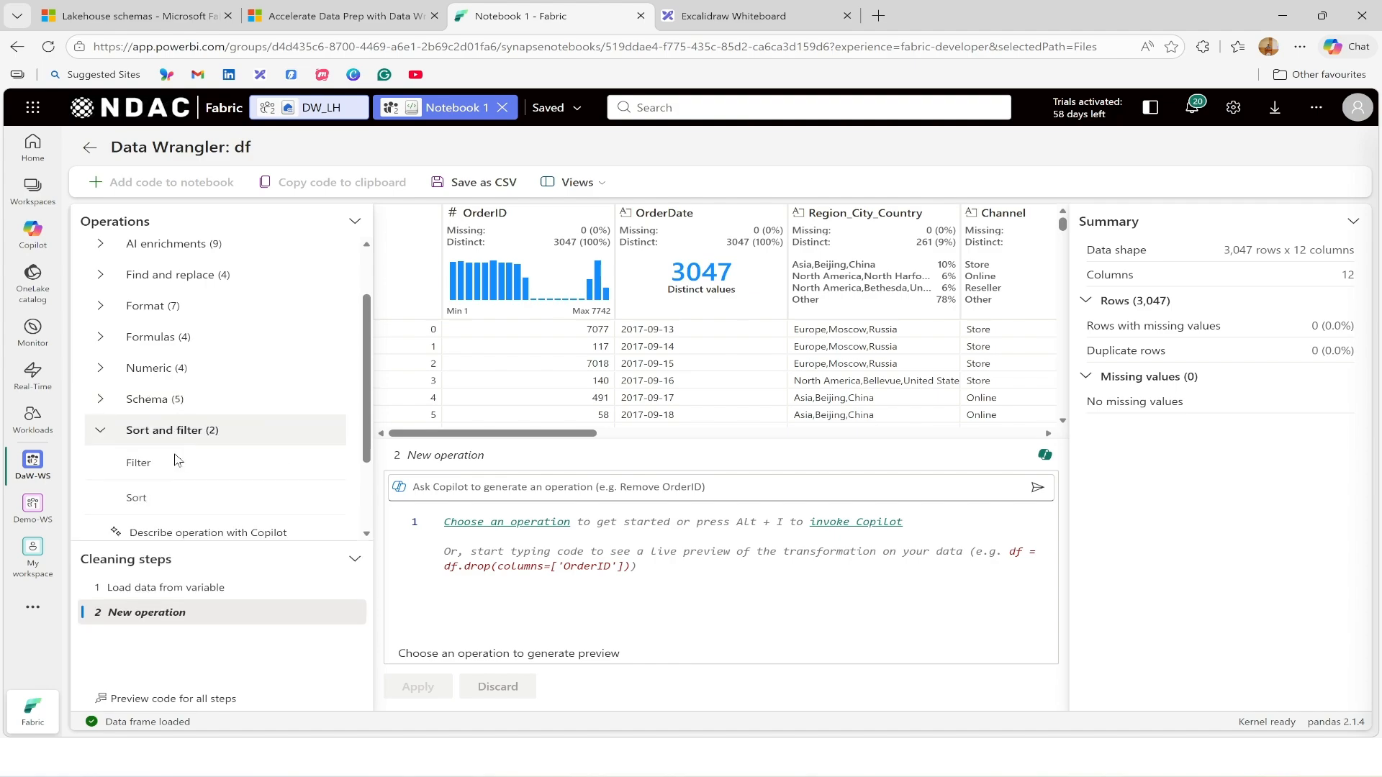
{"action": "left_click", "coordinate": [177, 430]}
{"action": "scroll", "coordinate": [200, 450], "scroll_direction": "down", "scroll_amount": 1}
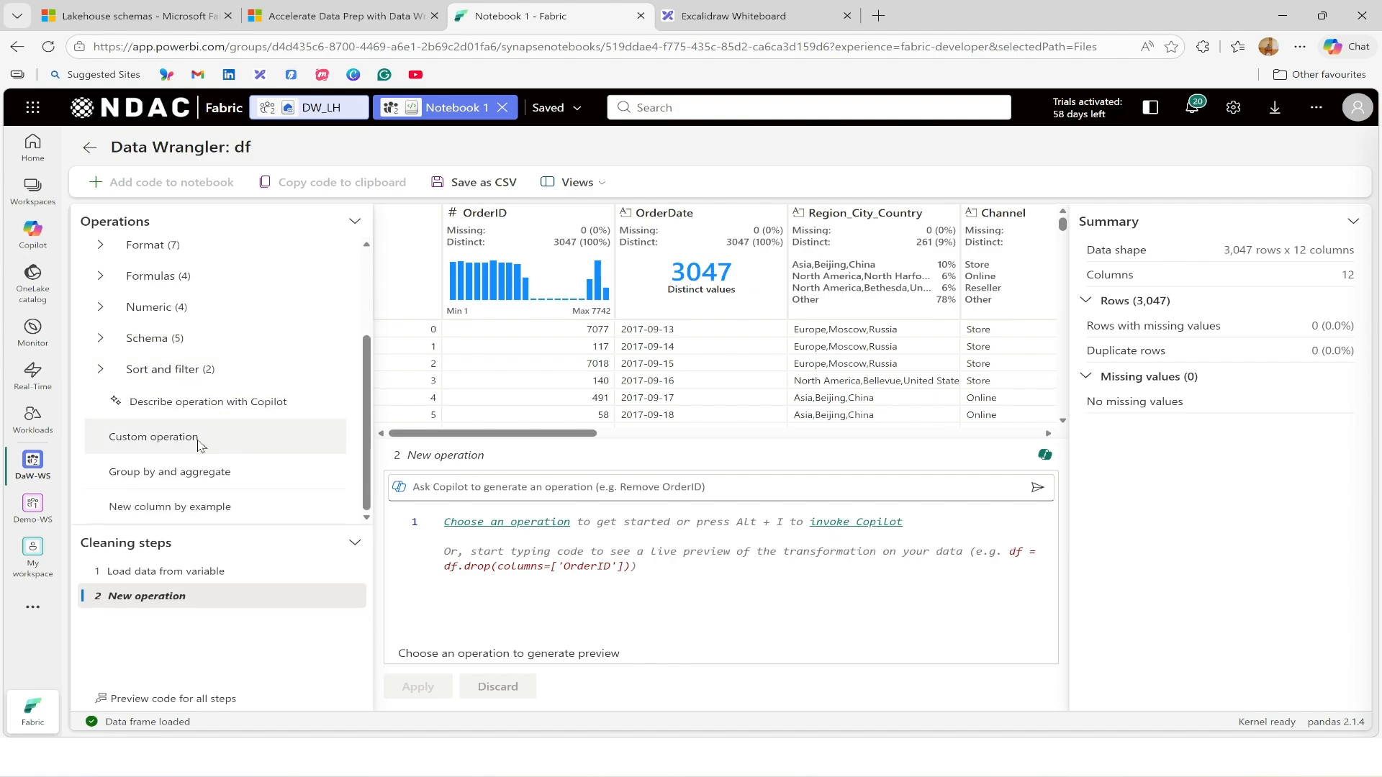
{"action": "scroll", "coordinate": [204, 435], "scroll_direction": "up", "scroll_amount": 4}
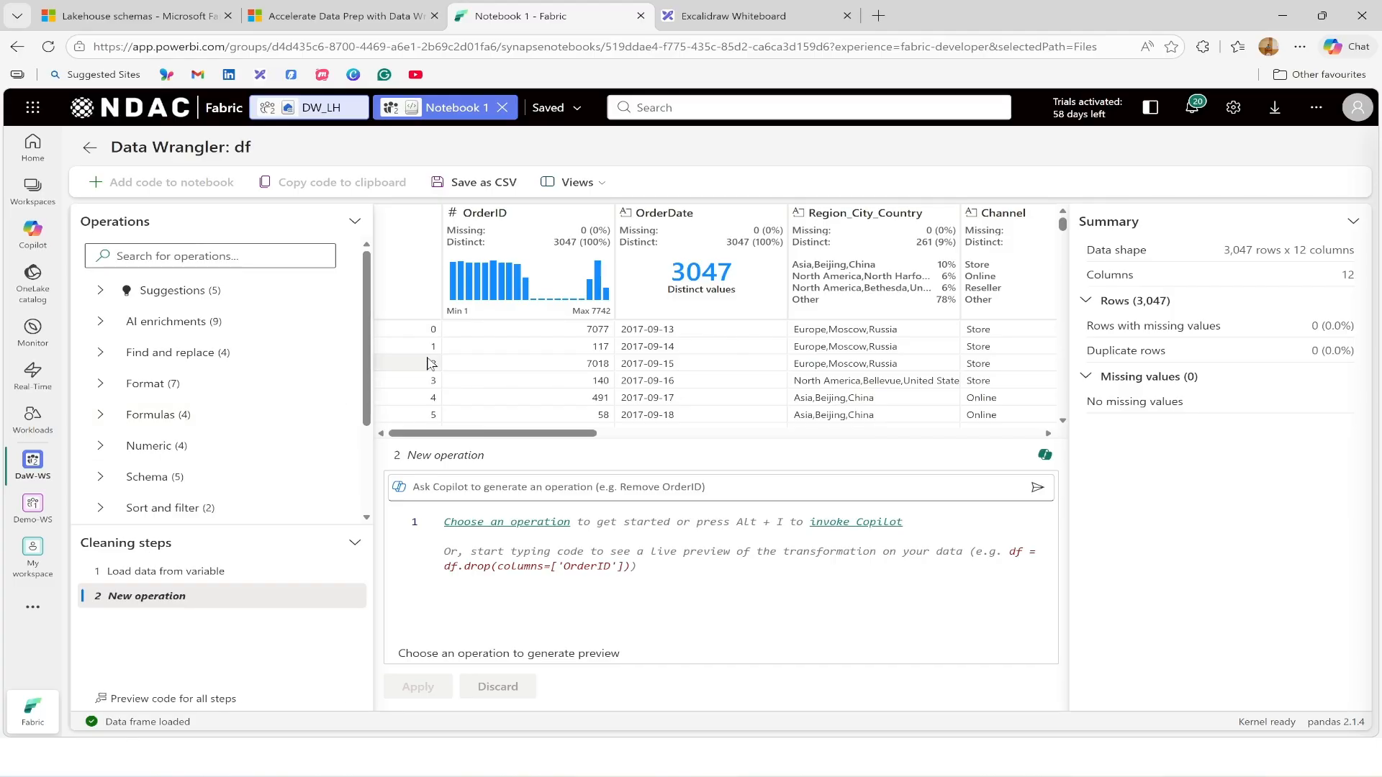
{"action": "mouse_move", "coordinate": [502, 298]}
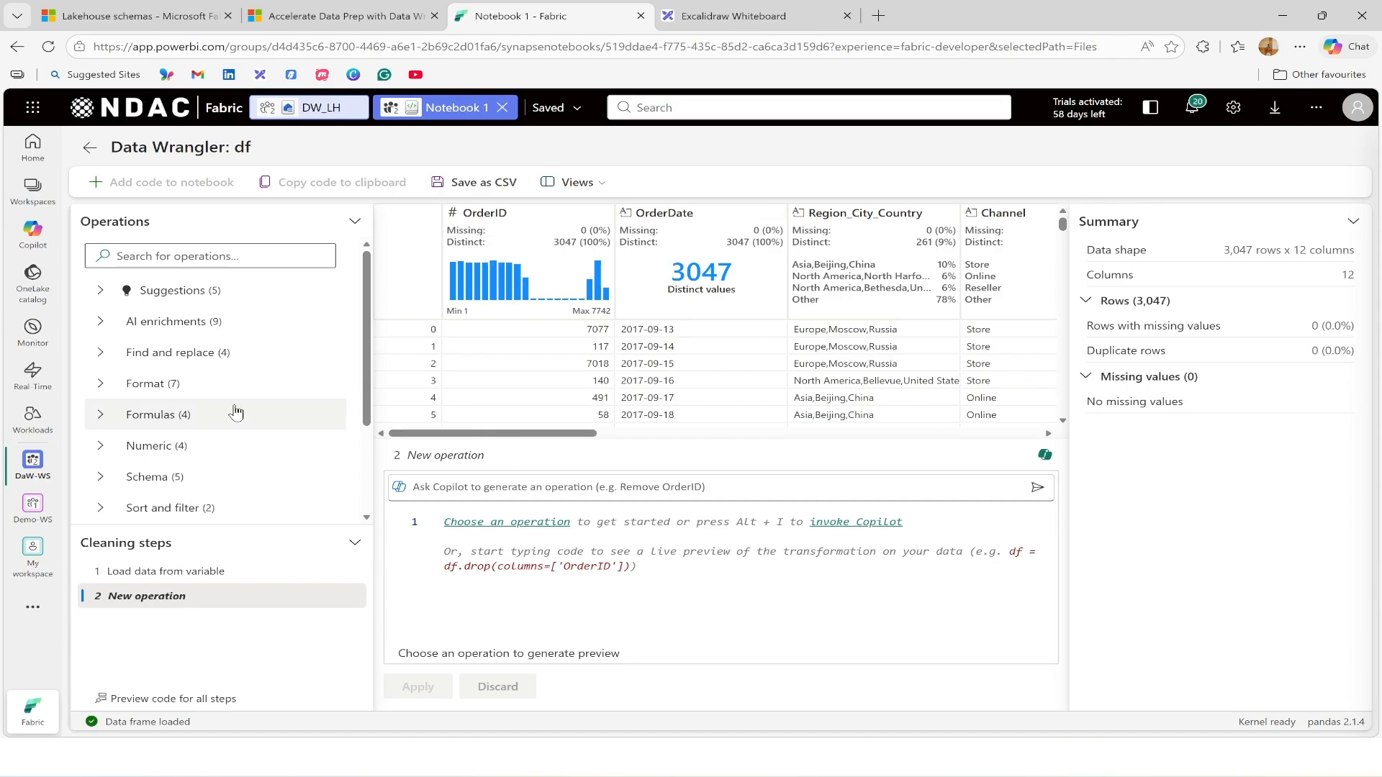
Start a Change column type operation from the Schema group with OrderDate as the only target column
{"action": "scroll", "coordinate": [236, 413], "scroll_direction": "down", "scroll_amount": 3}
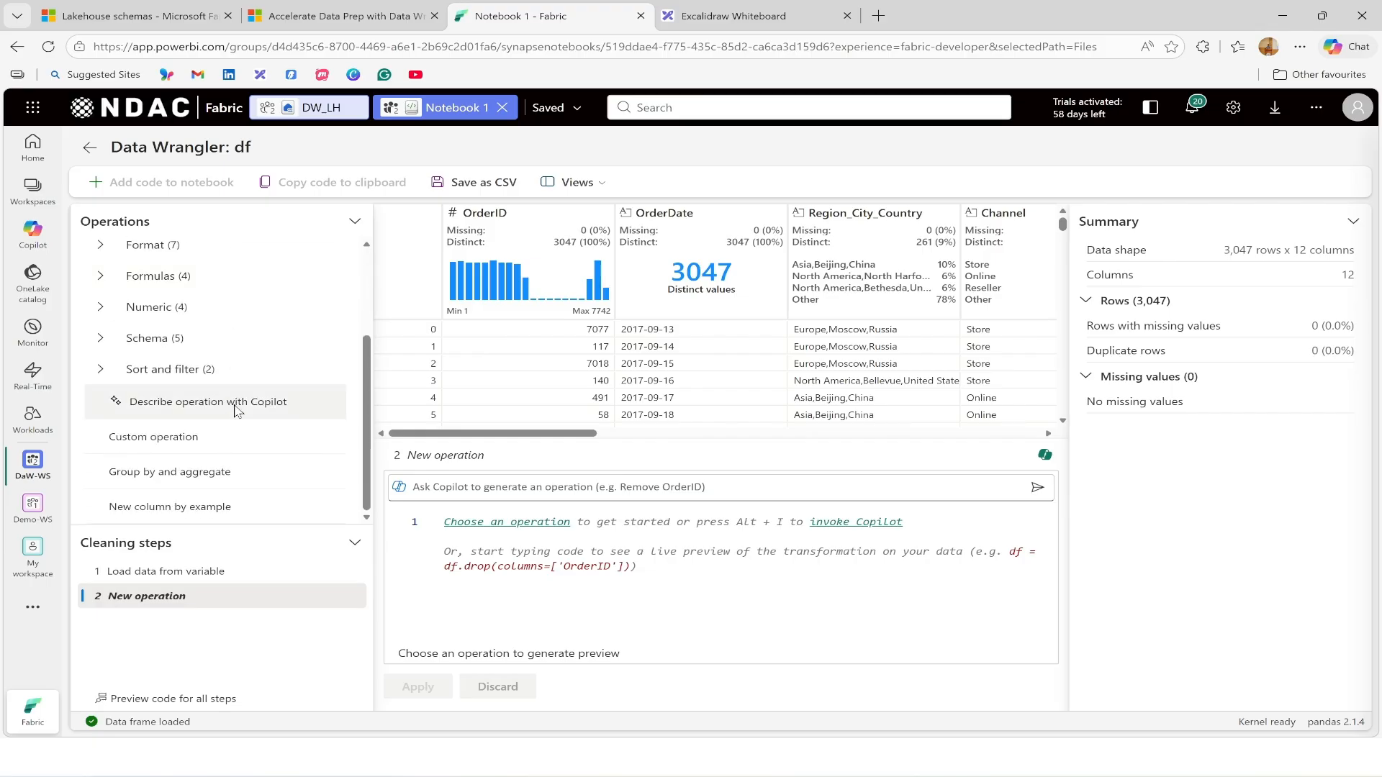
{"action": "left_click", "coordinate": [147, 340]}
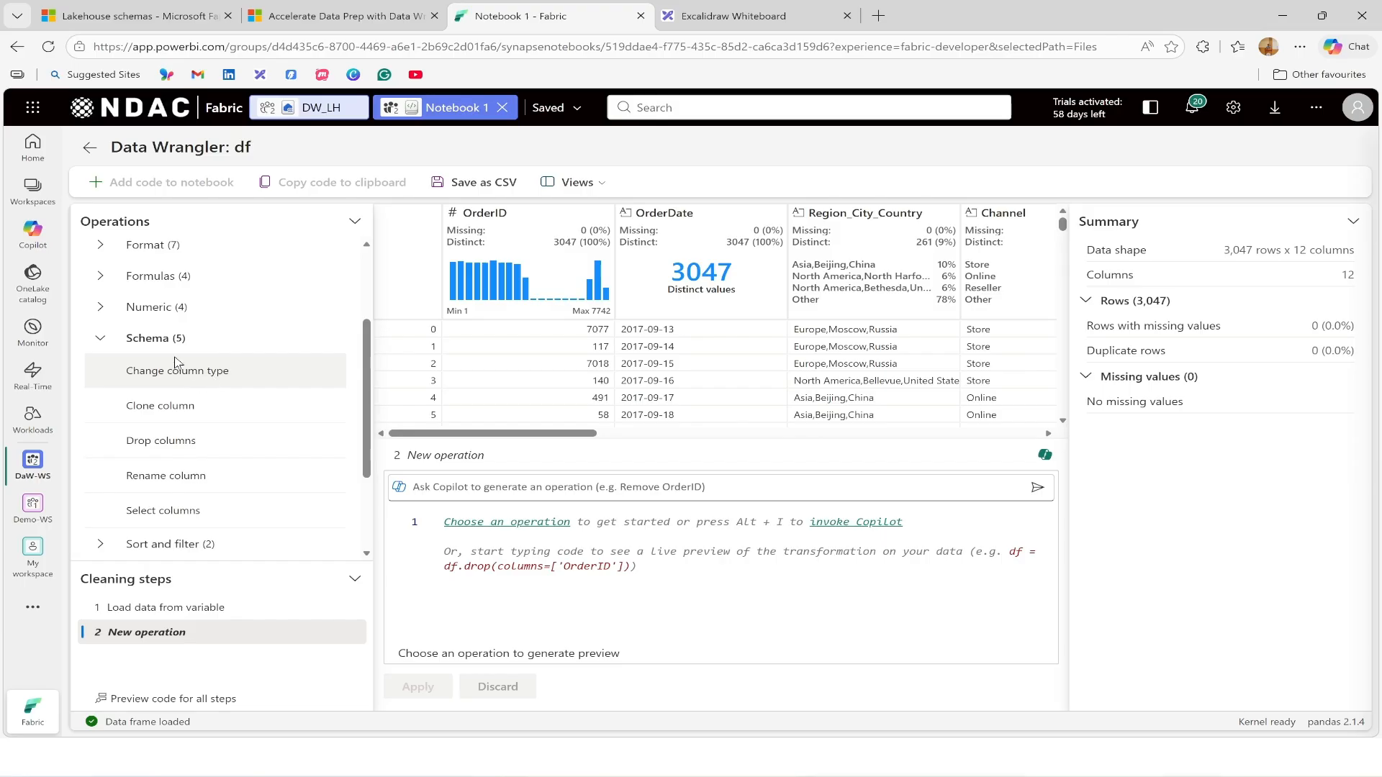
{"action": "left_click", "coordinate": [188, 372]}
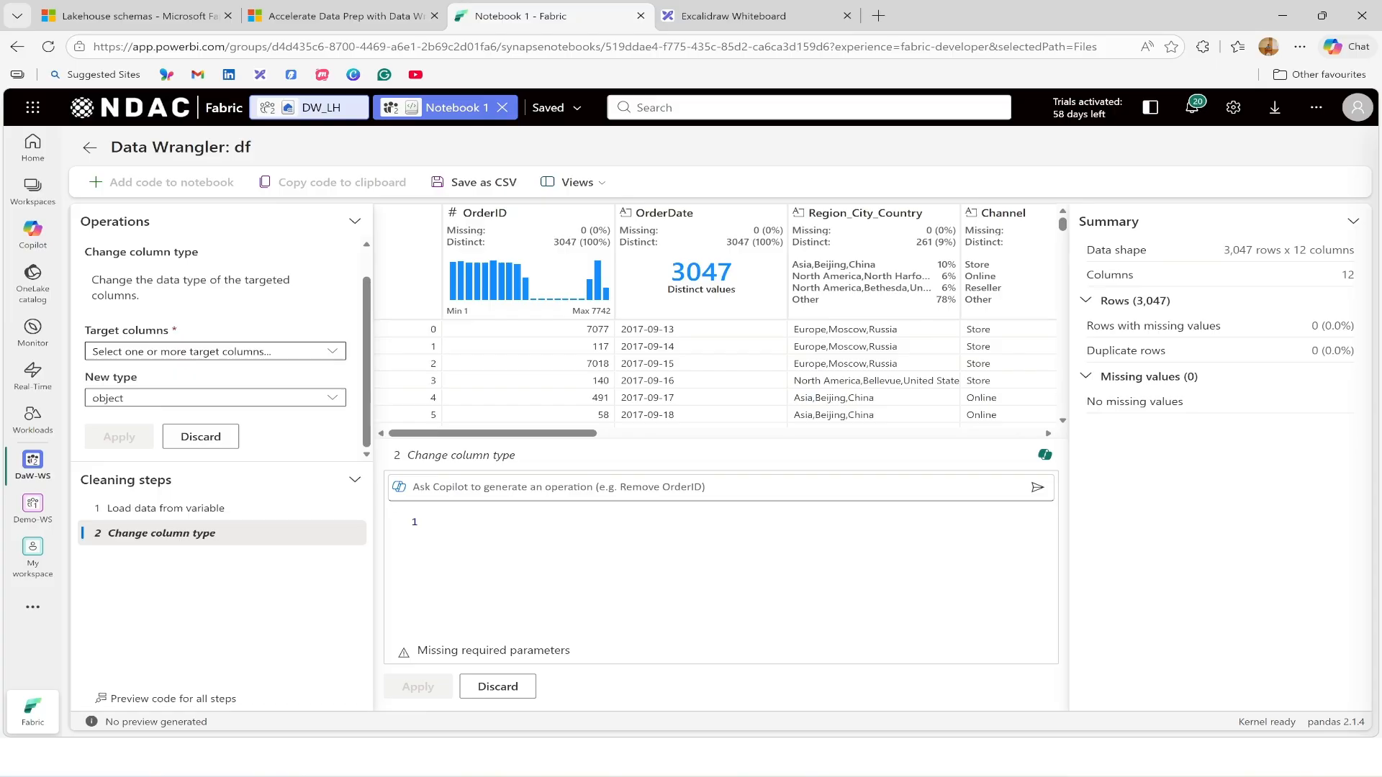
{"action": "left_click", "coordinate": [328, 354]}
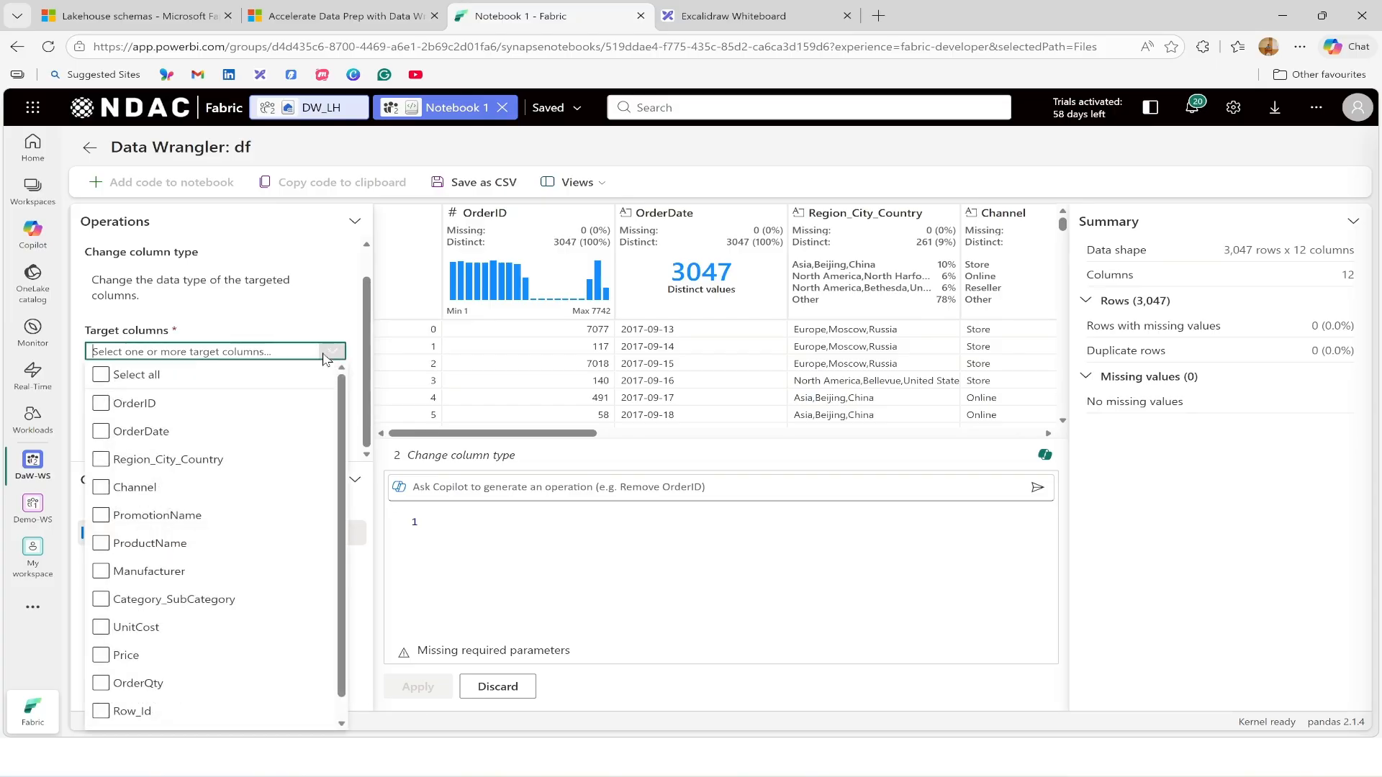
{"action": "left_click", "coordinate": [105, 434]}
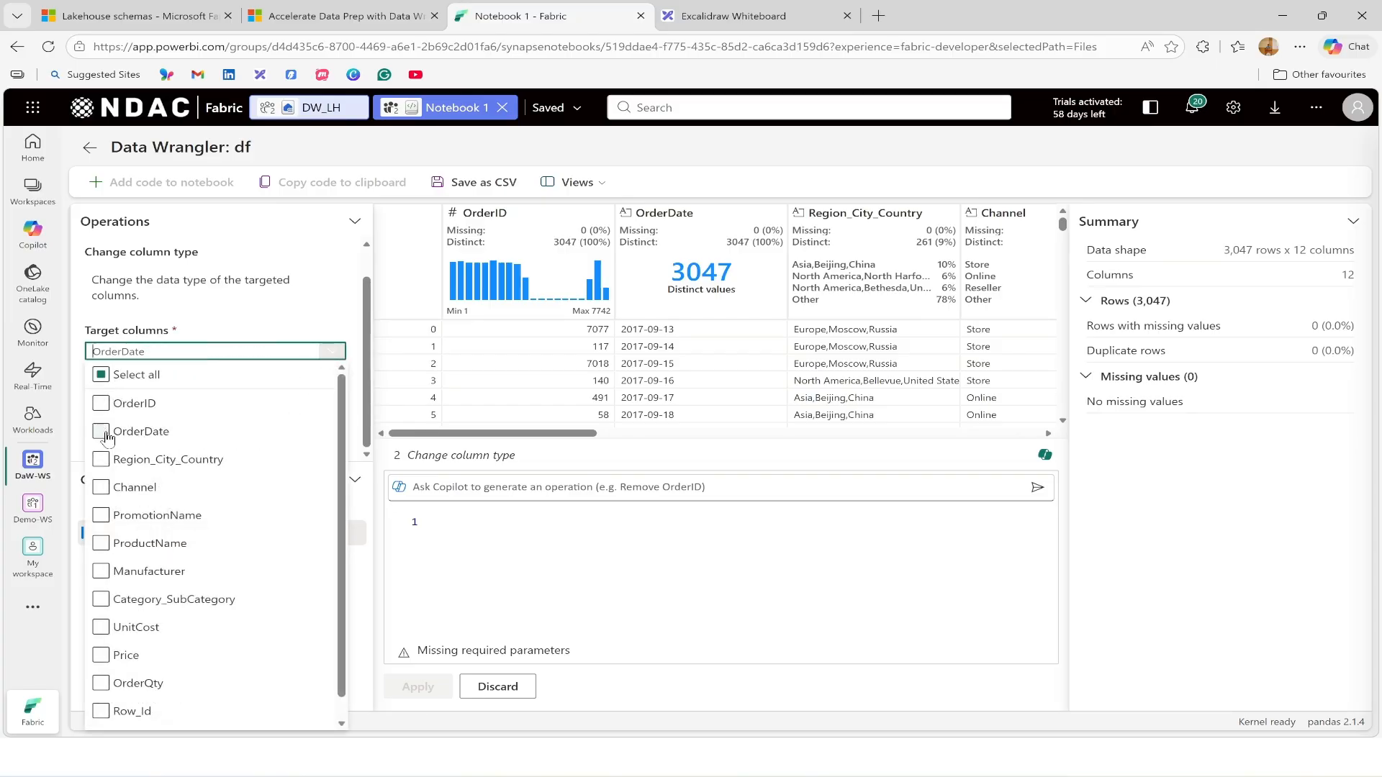
{"action": "left_click", "coordinate": [352, 374]}
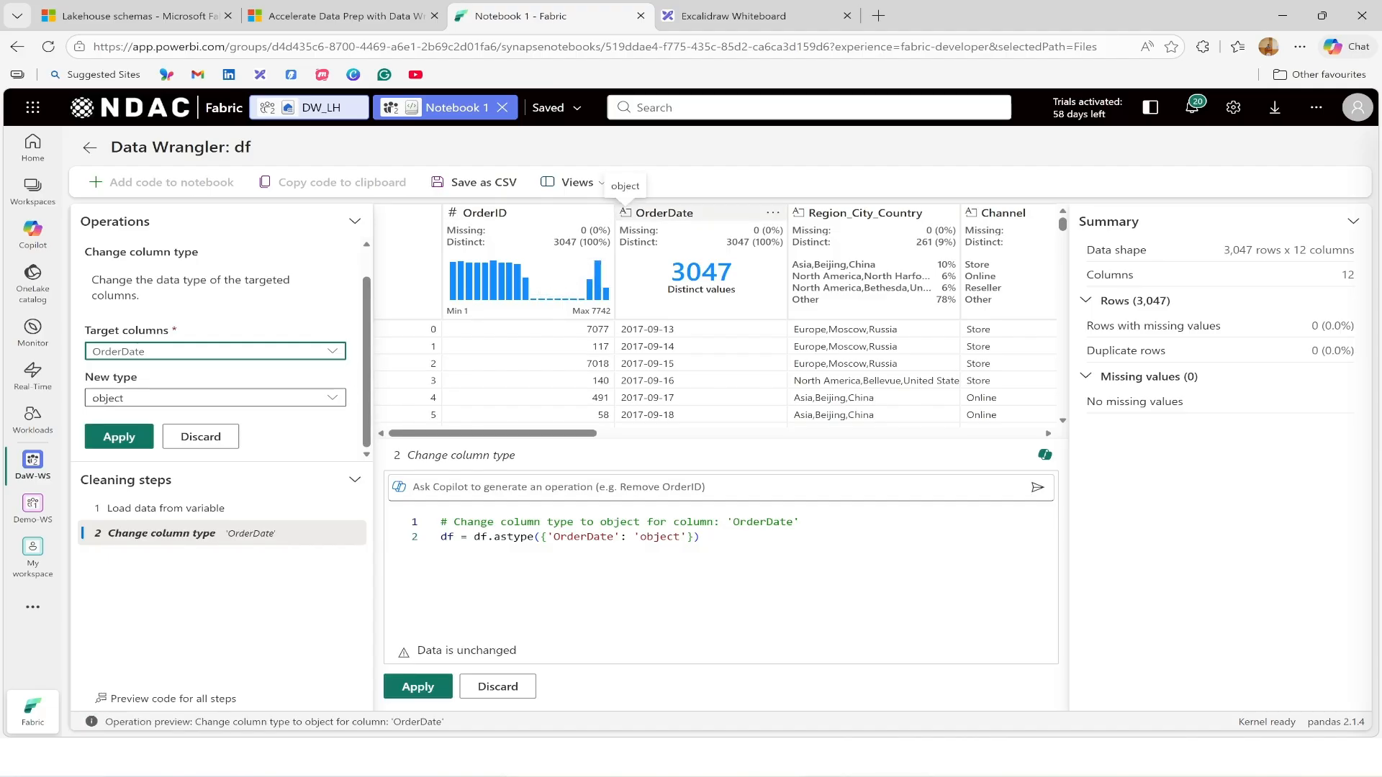
Set OrderDate's new type to datetime64[ns], check the preview of the converted column and apply the operation
{"action": "left_click", "coordinate": [330, 400]}
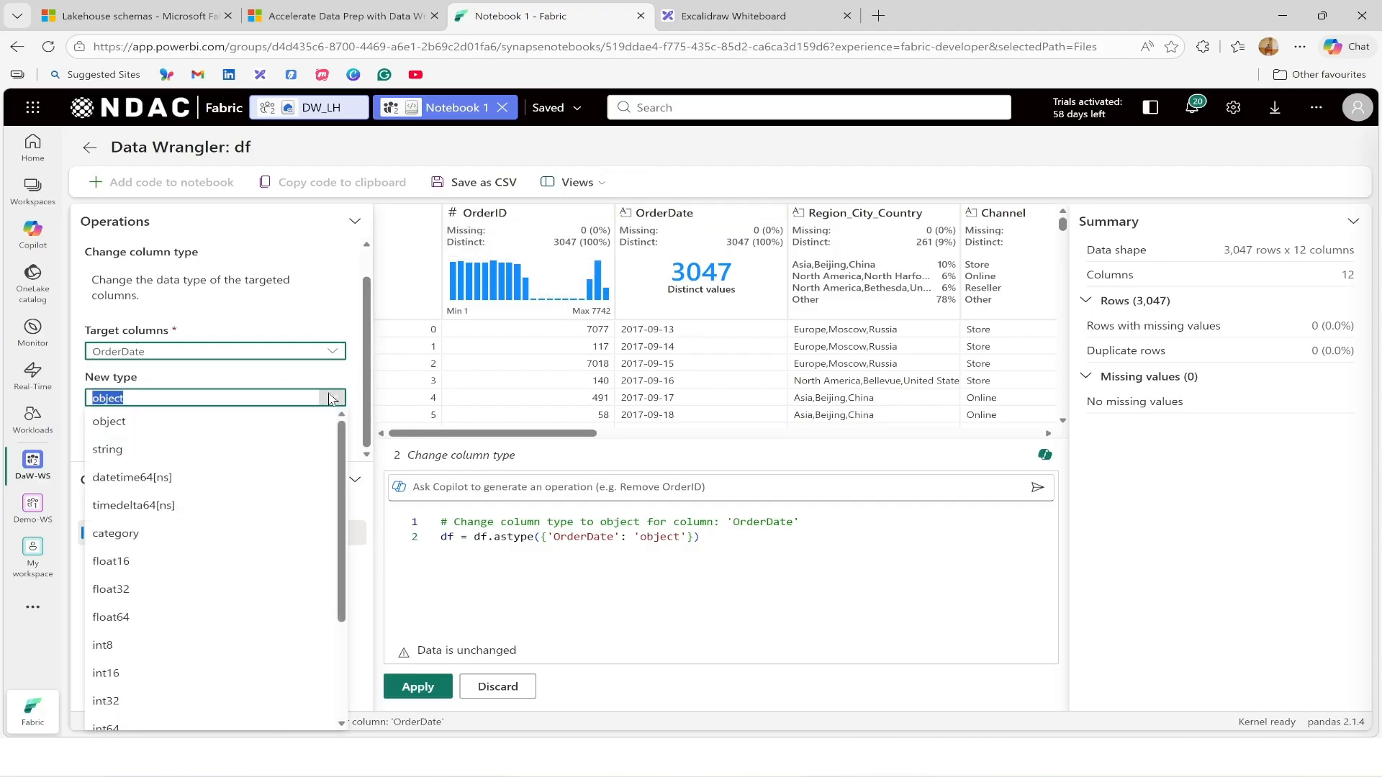
{"action": "scroll", "coordinate": [293, 472], "scroll_direction": "down", "scroll_amount": 3}
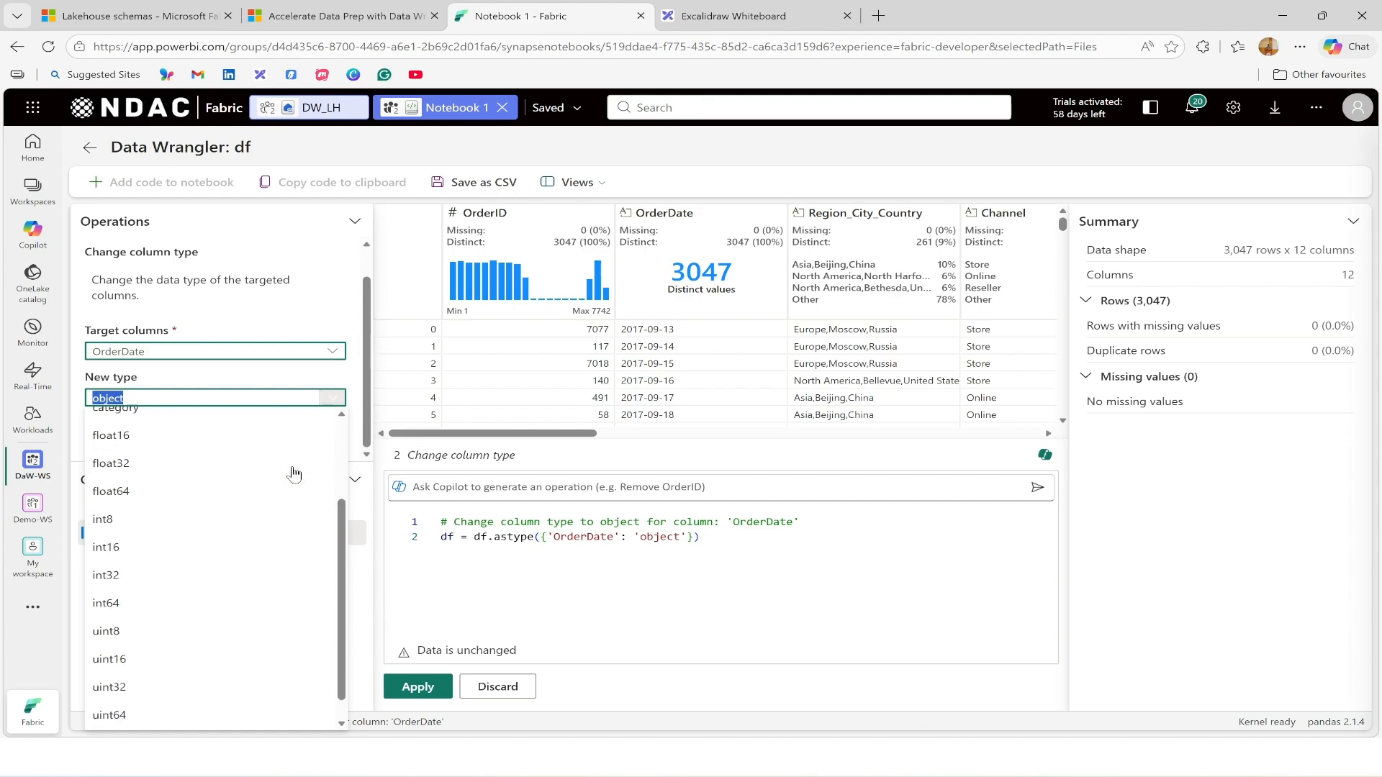
{"action": "scroll", "coordinate": [293, 472], "scroll_direction": "up", "scroll_amount": 3}
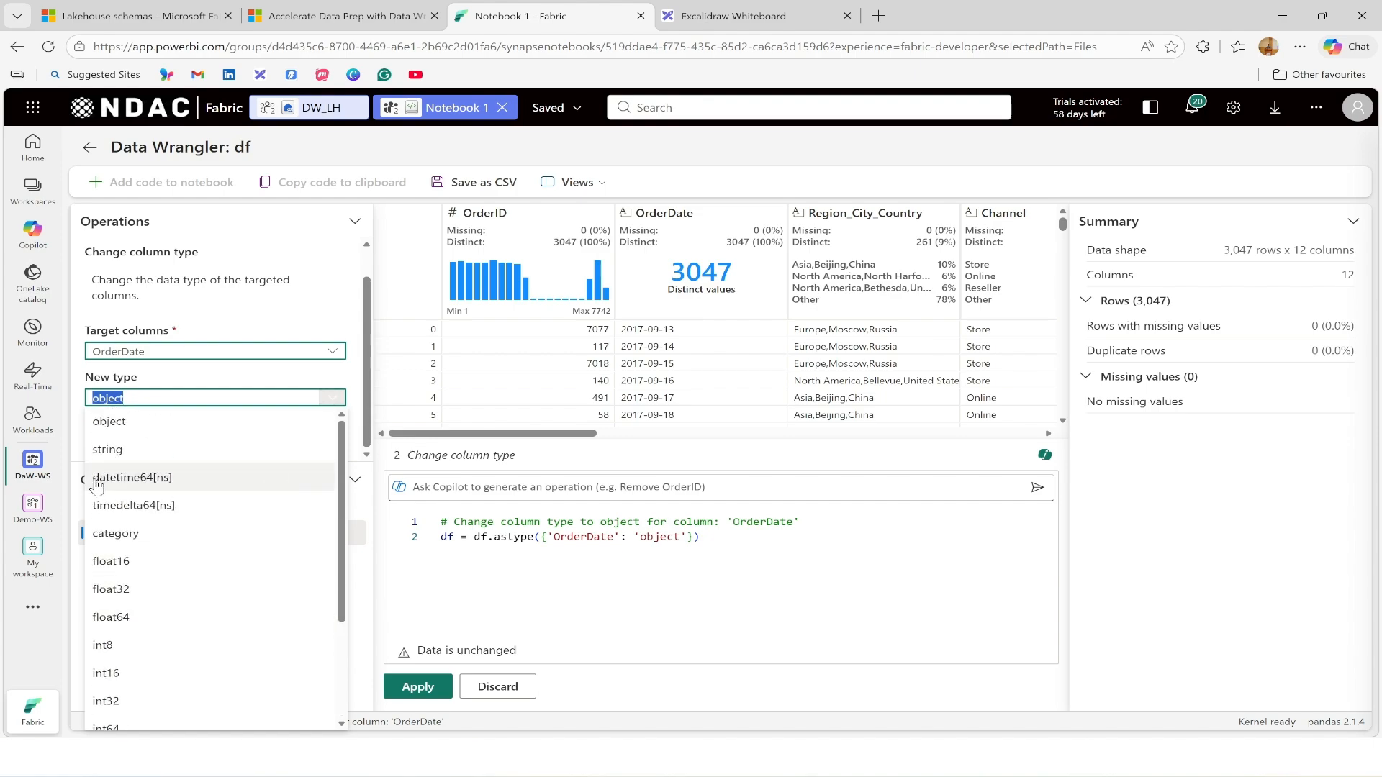
{"action": "left_click", "coordinate": [133, 487]}
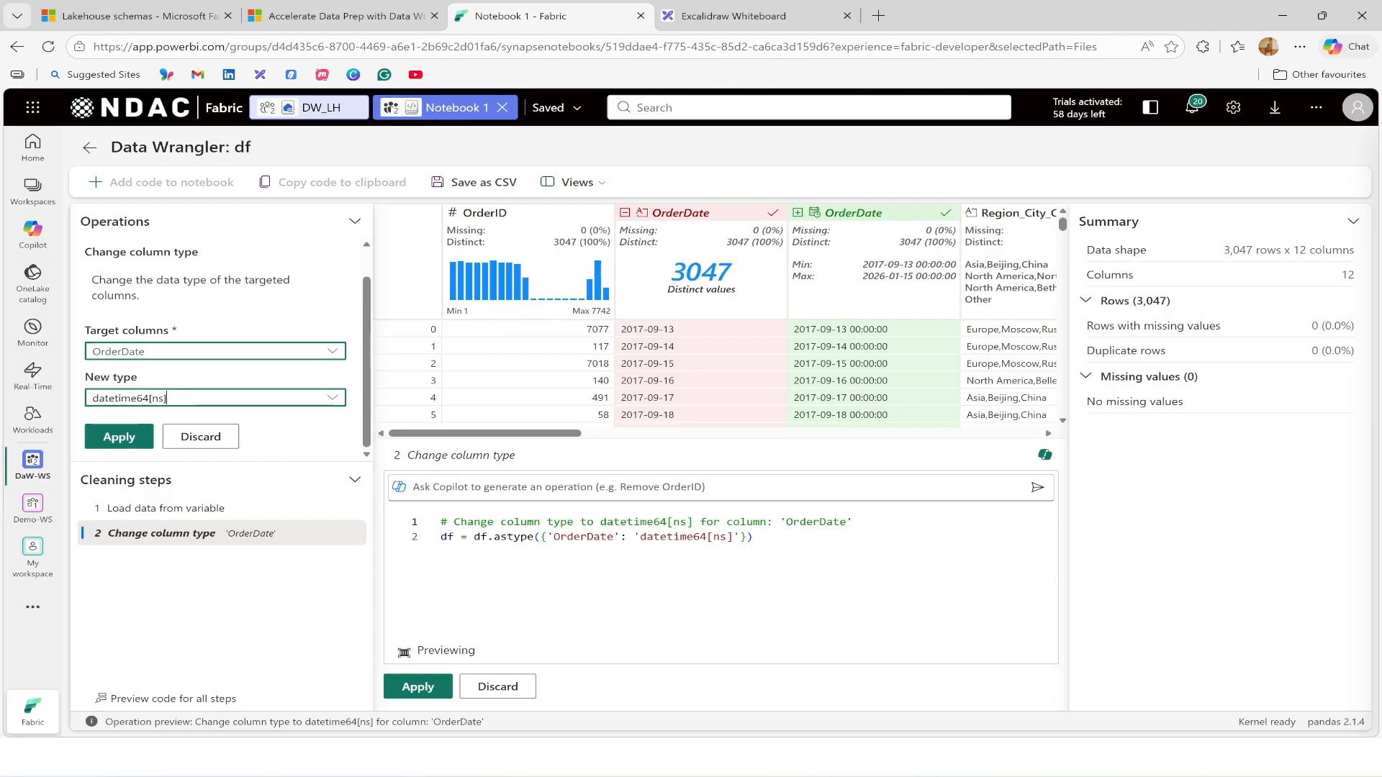
{"action": "left_click_drag", "start_coordinate": [552, 434], "coordinate": [605, 434]}
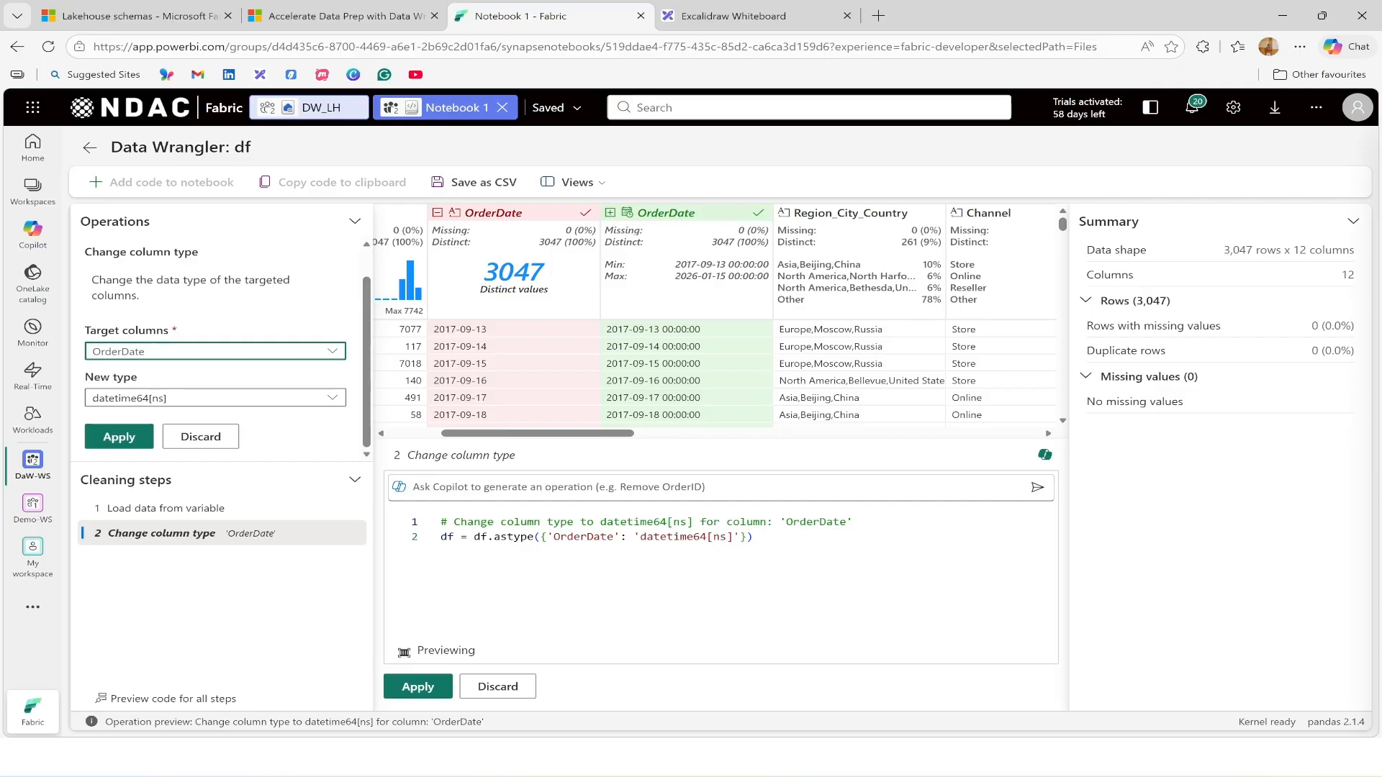
{"action": "left_click", "coordinate": [418, 686]}
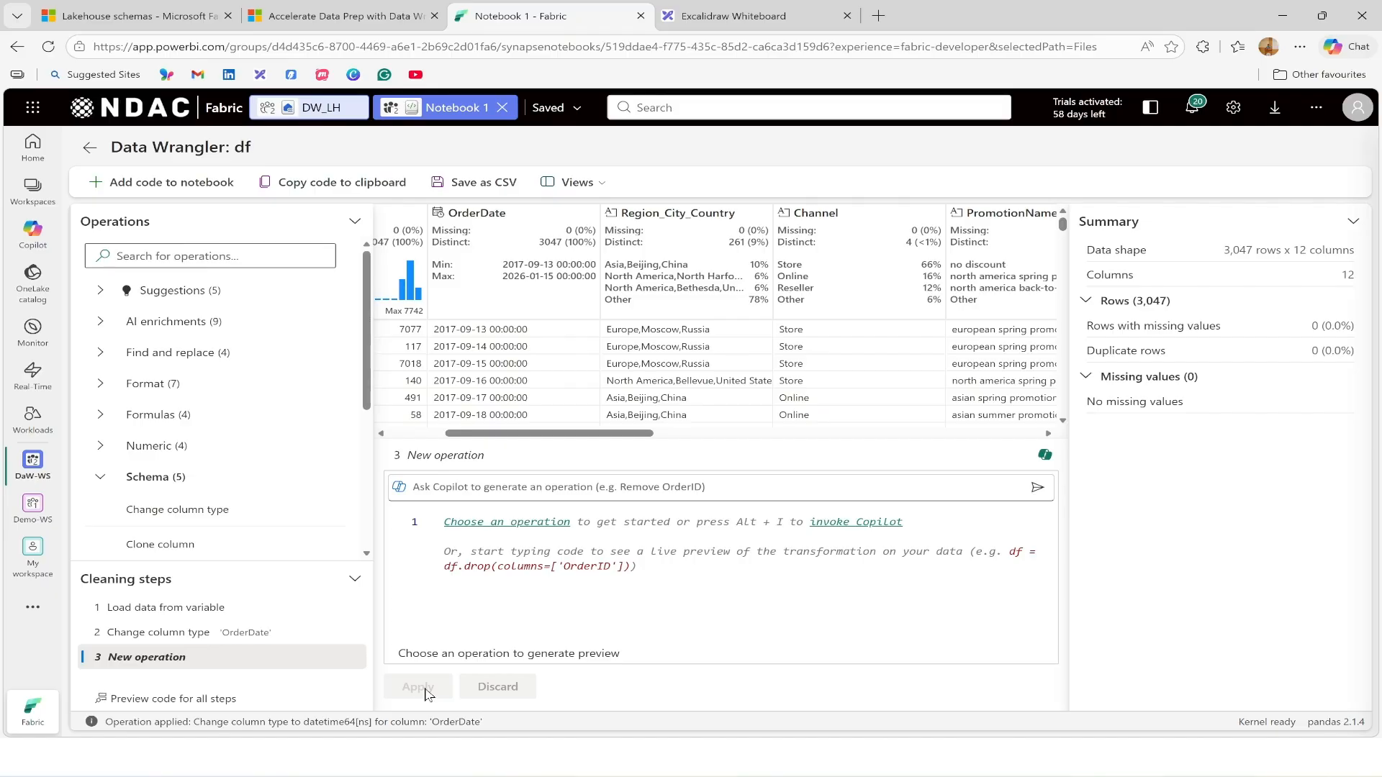
Review the converted OrderDate and the Region_City_Country values, and start a Split text operation from the Format group
{"action": "left_click_drag", "start_coordinate": [582, 435], "coordinate": [536, 434]}
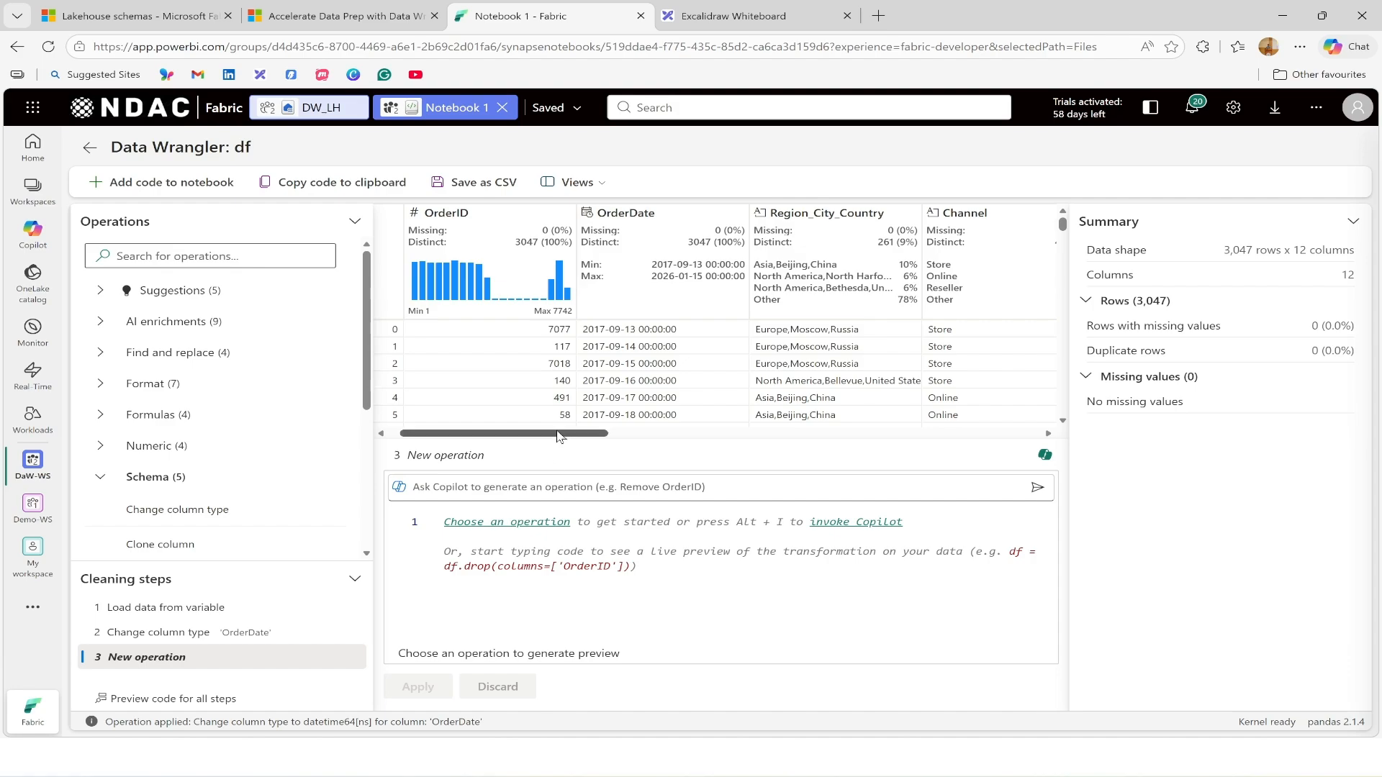
{"action": "left_click_drag", "start_coordinate": [558, 435], "coordinate": [597, 436]}
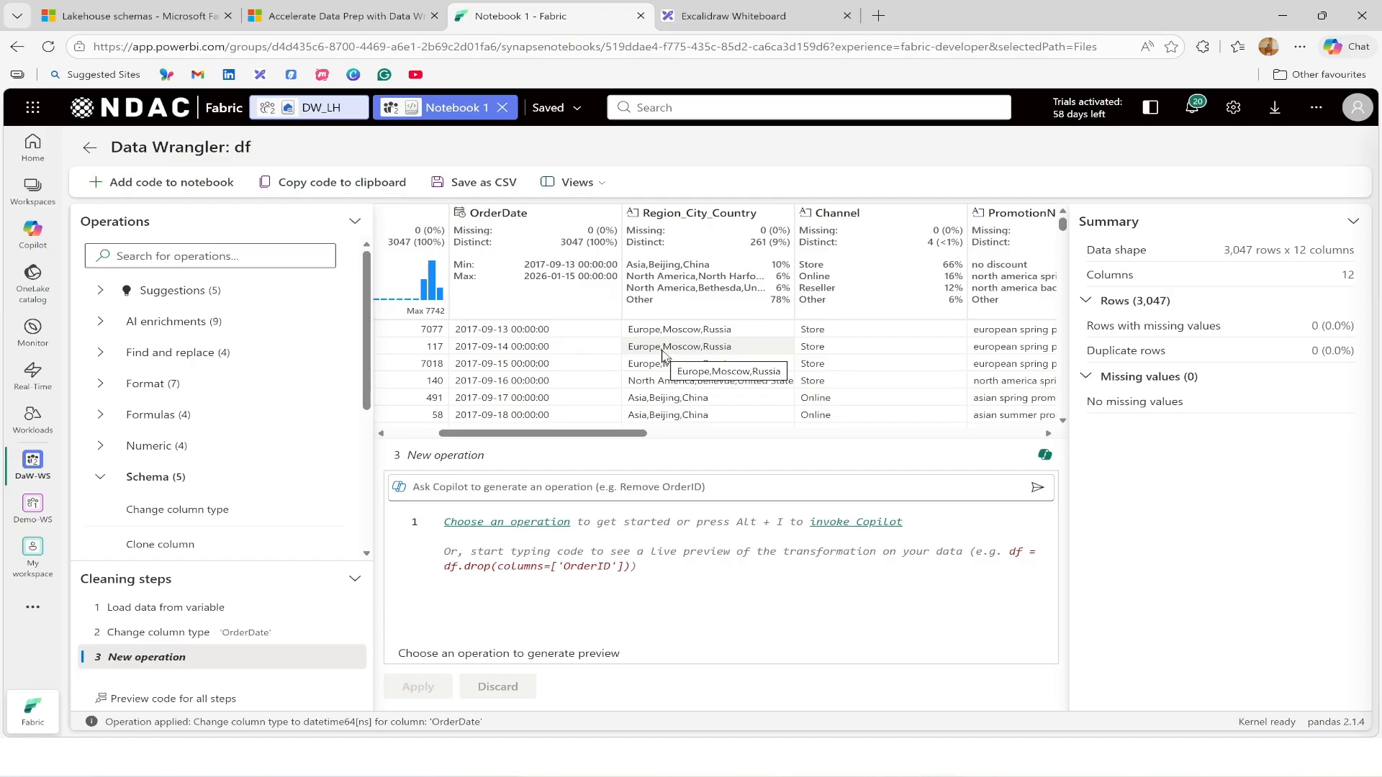
{"action": "left_click", "coordinate": [173, 475]}
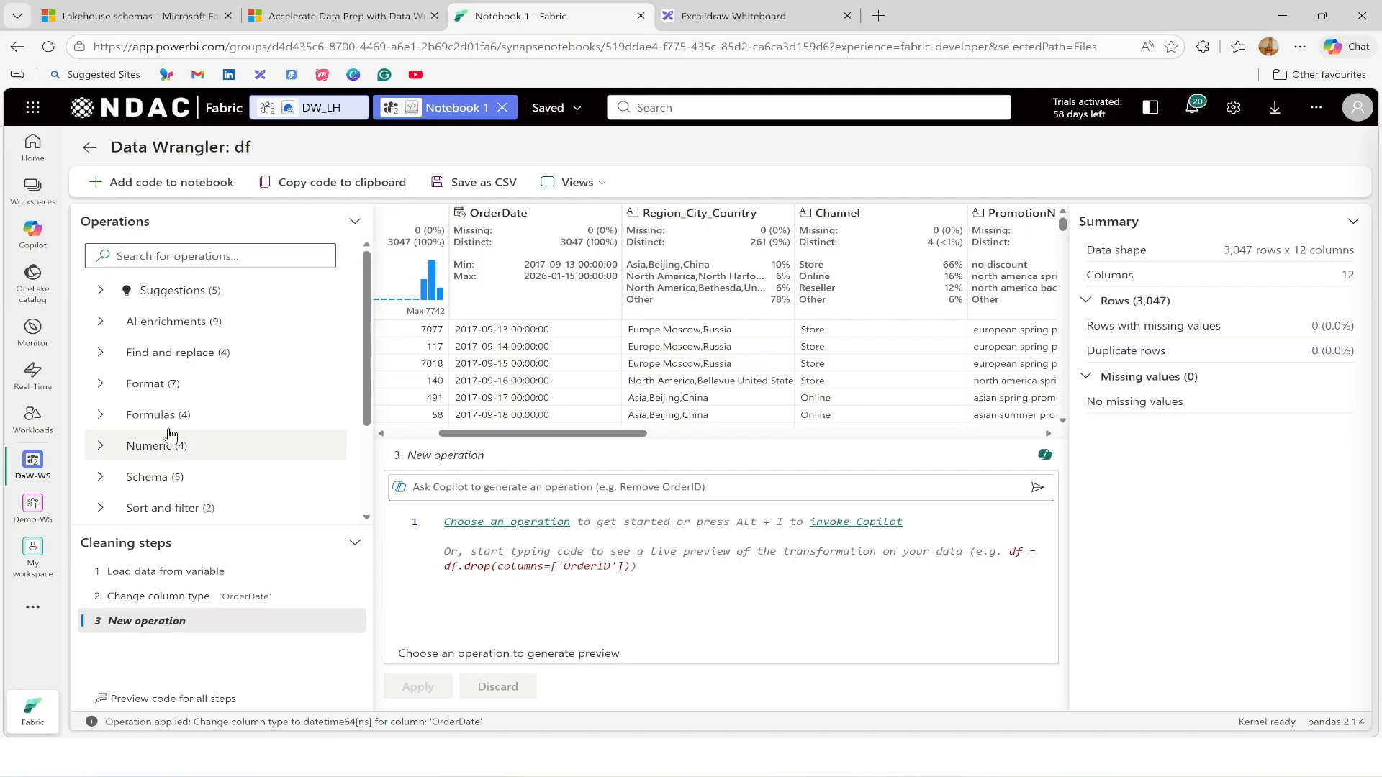
{"action": "left_click", "coordinate": [164, 394]}
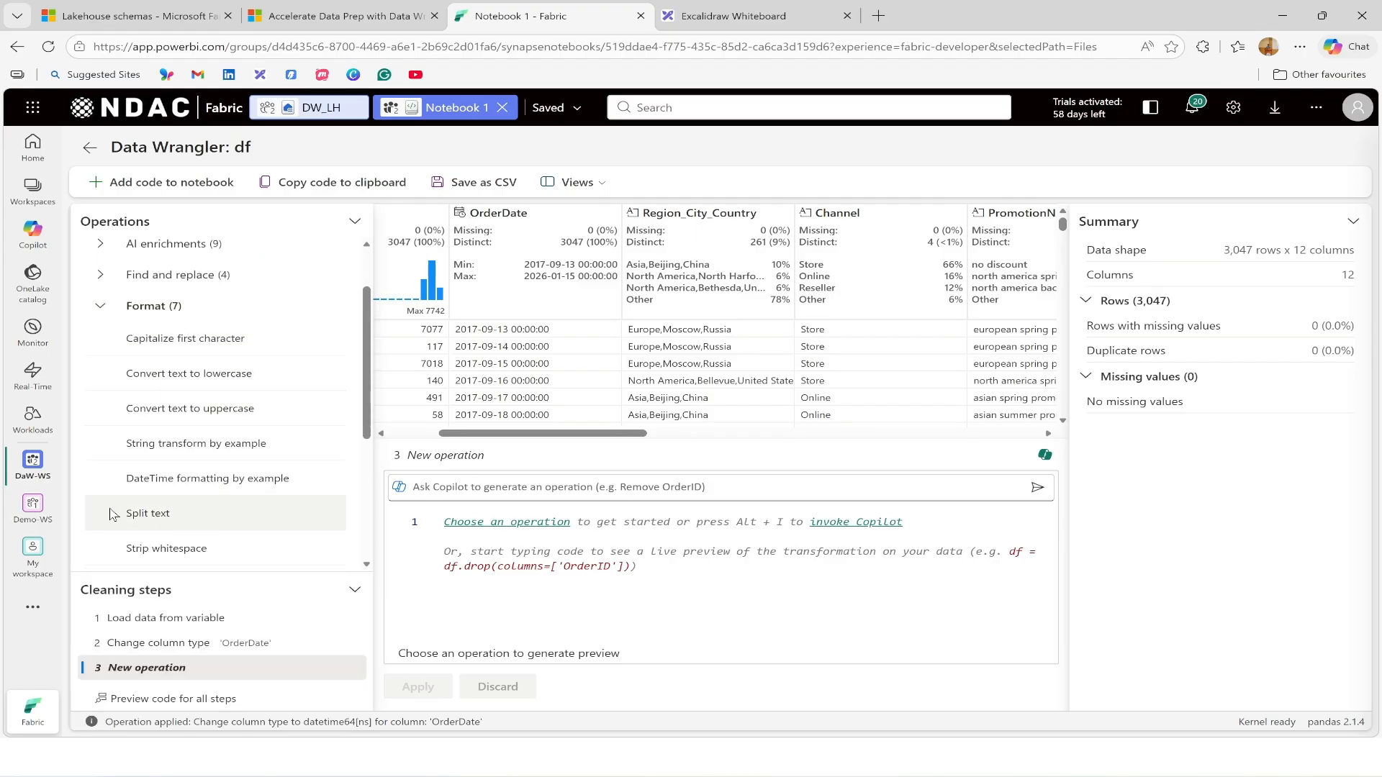
{"action": "left_click", "coordinate": [165, 520]}
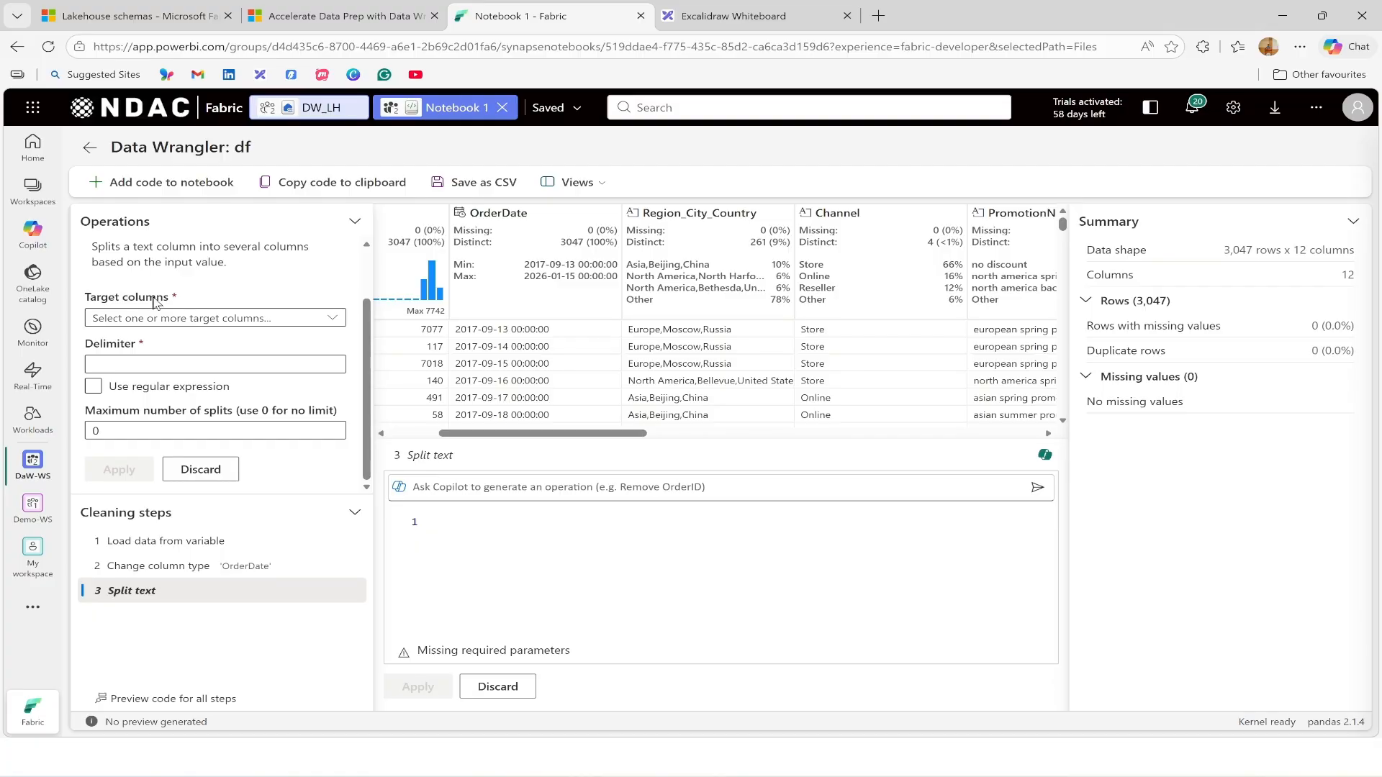
Select Region_City_Country as the only target column of the Split text operation
{"action": "left_click", "coordinate": [332, 321]}
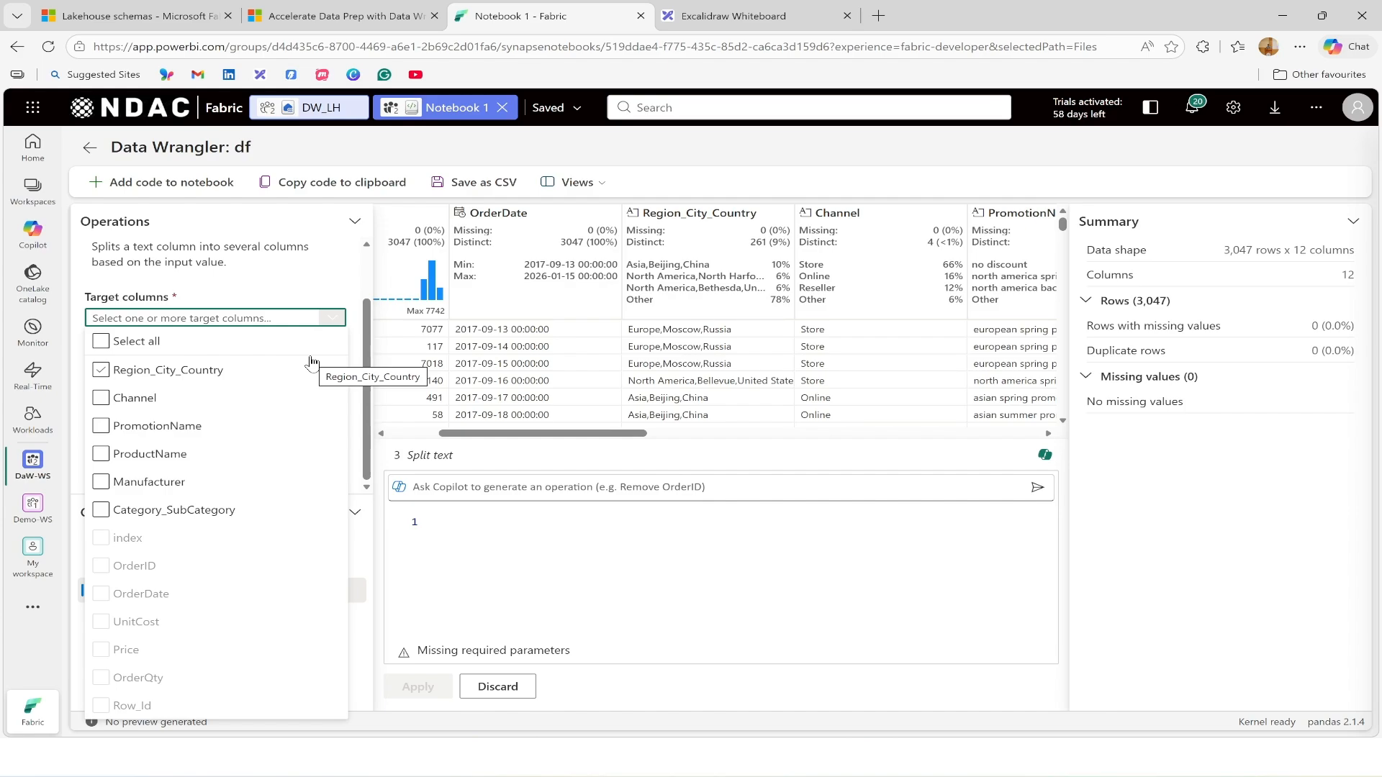
{"action": "left_click", "coordinate": [286, 340]}
{"action": "left_click", "coordinate": [286, 340]}
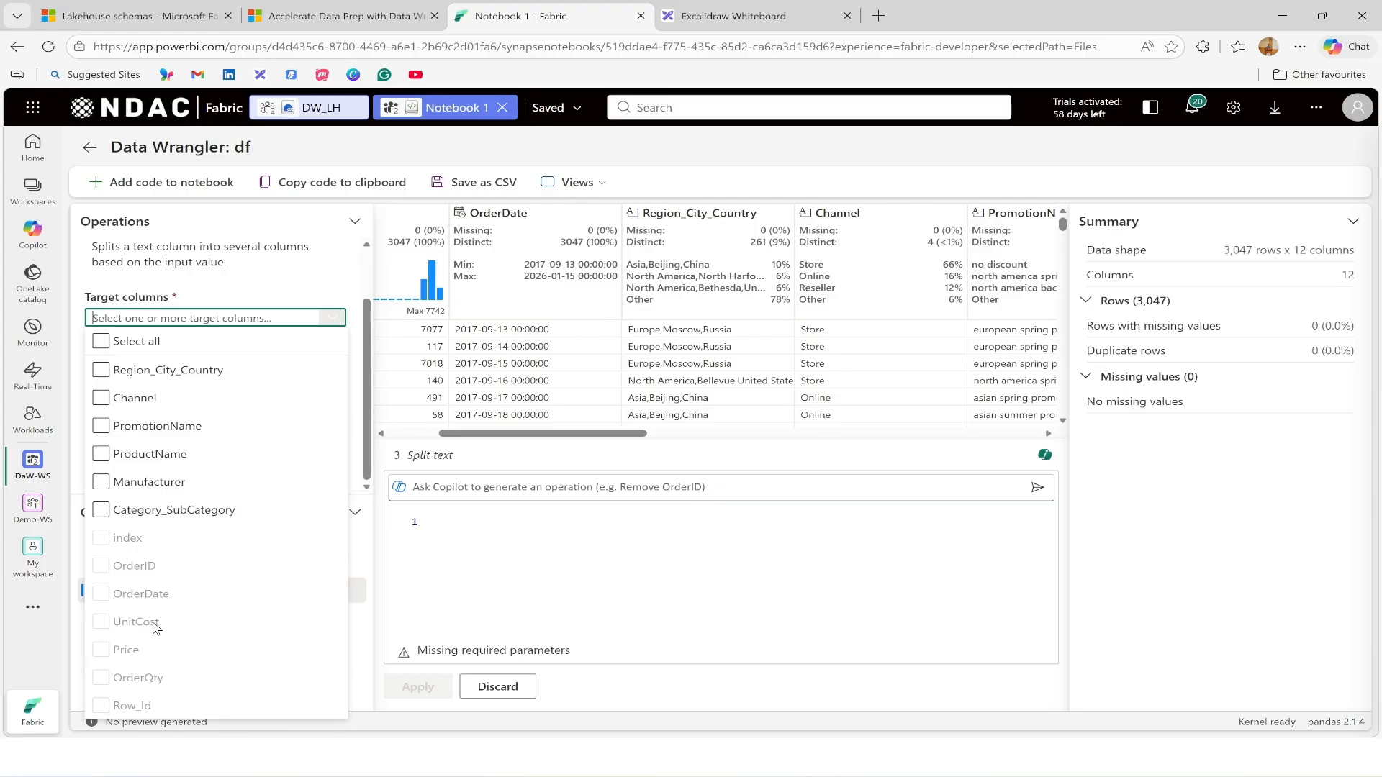
{"action": "mouse_move", "coordinate": [166, 650]}
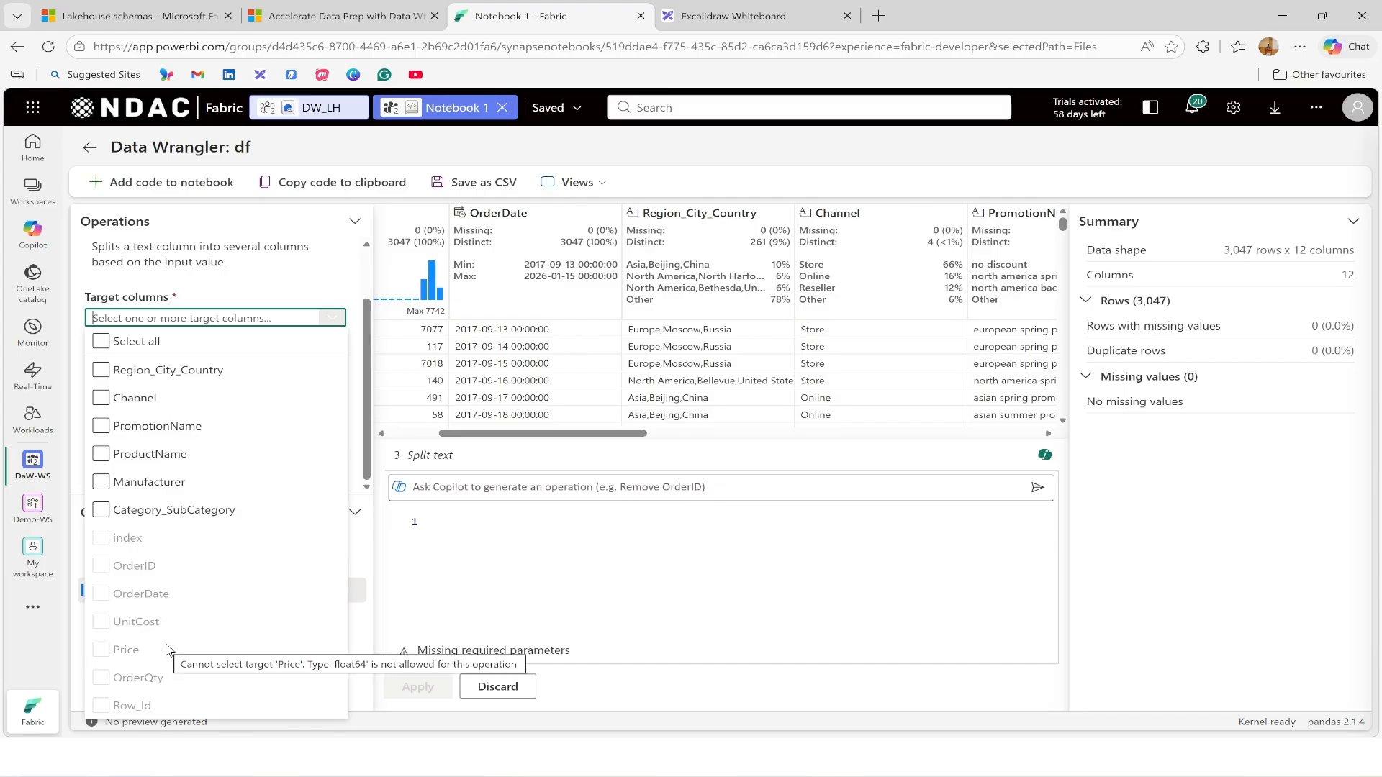
{"action": "left_click", "coordinate": [193, 402]}
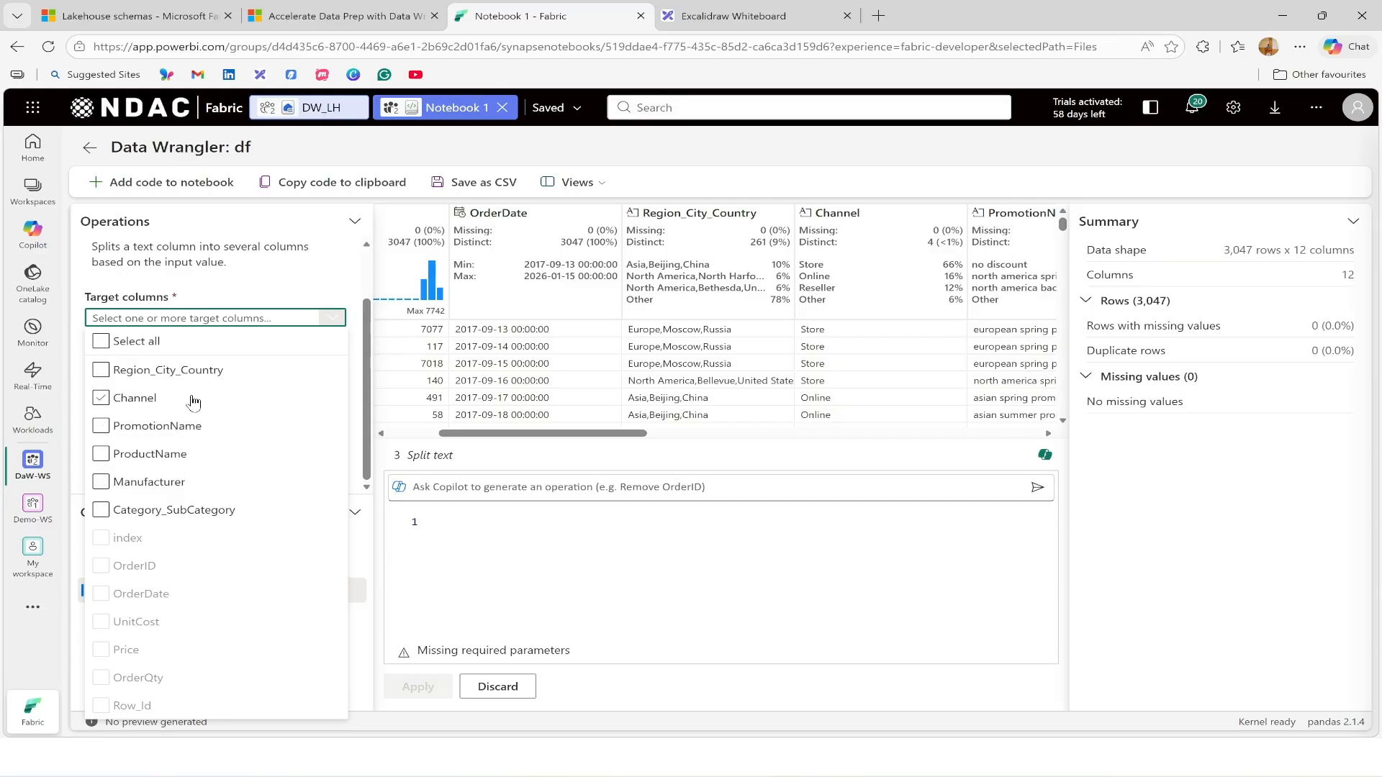
{"action": "left_click", "coordinate": [192, 384]}
{"action": "left_click", "coordinate": [180, 424]}
{"action": "left_click", "coordinate": [179, 424]}
{"action": "left_click", "coordinate": [153, 372]}
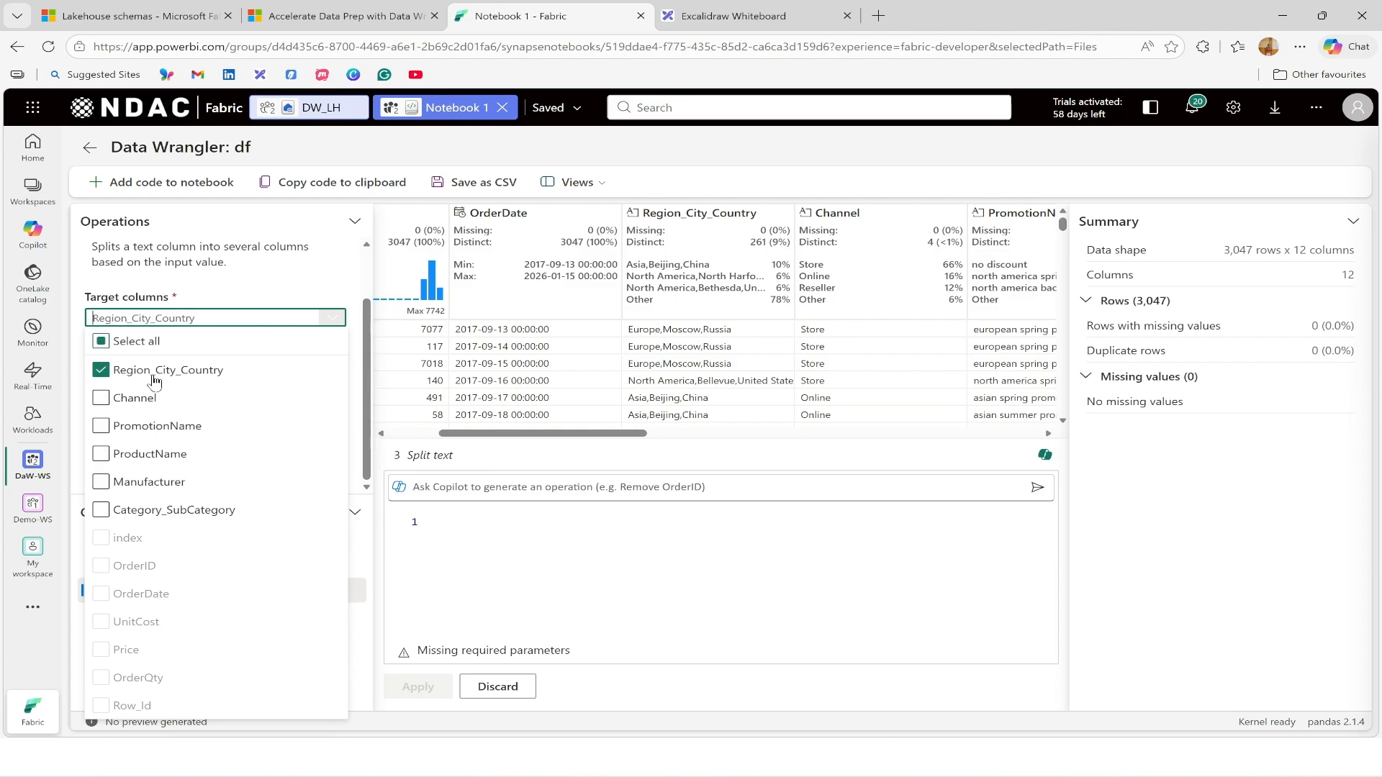
{"action": "left_click", "coordinate": [357, 372]}
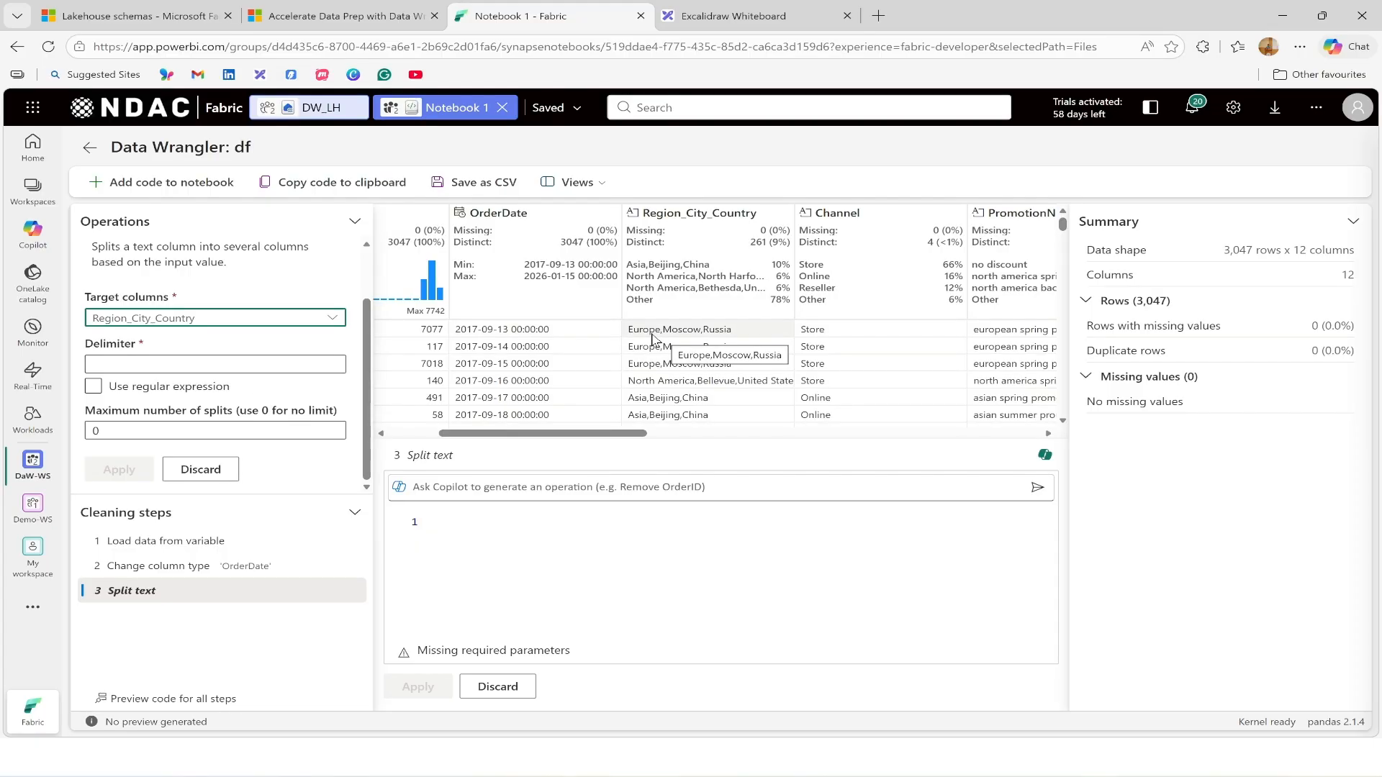
Set the split delimiter to a comma and check the preview of the columns split from Region_City_Country
{"action": "left_click", "coordinate": [198, 364]}
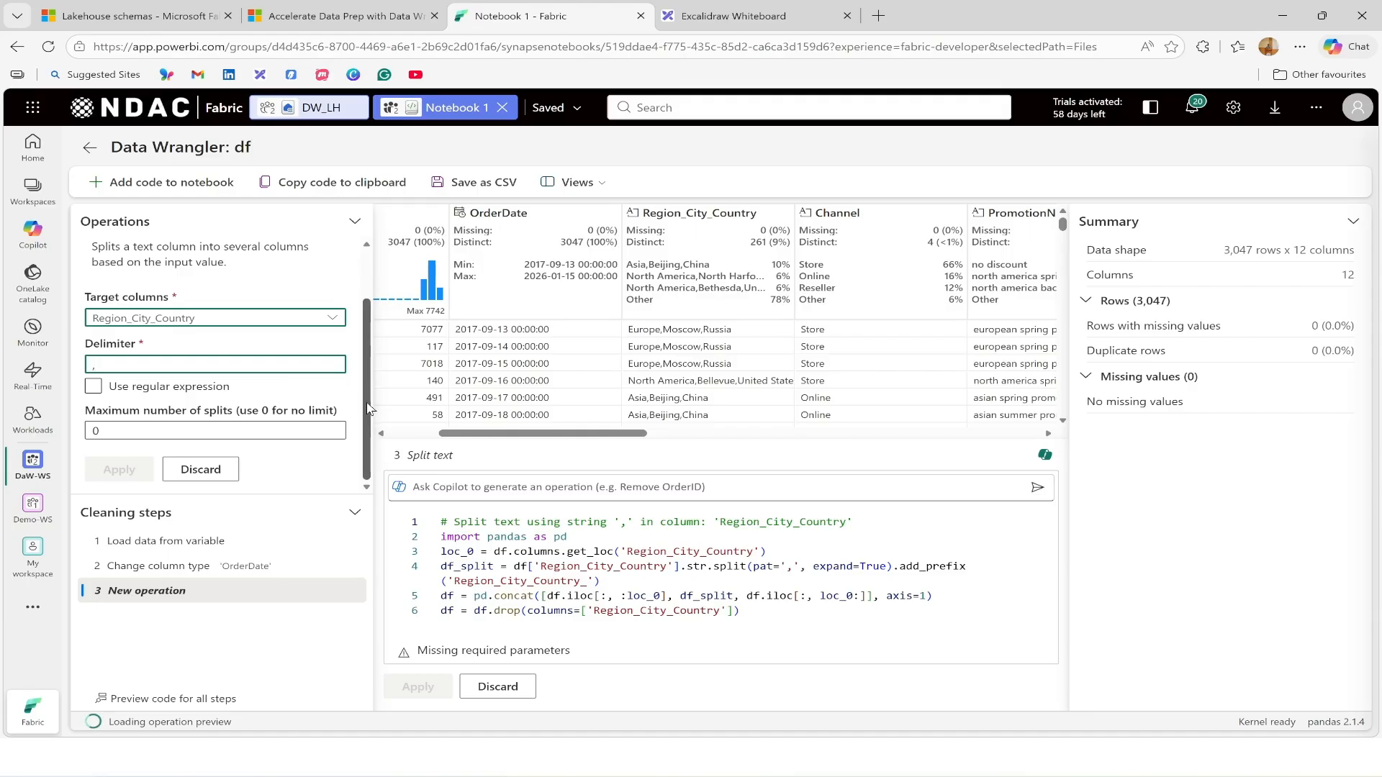
{"action": "left_click_drag", "start_coordinate": [526, 434], "coordinate": [536, 434]}
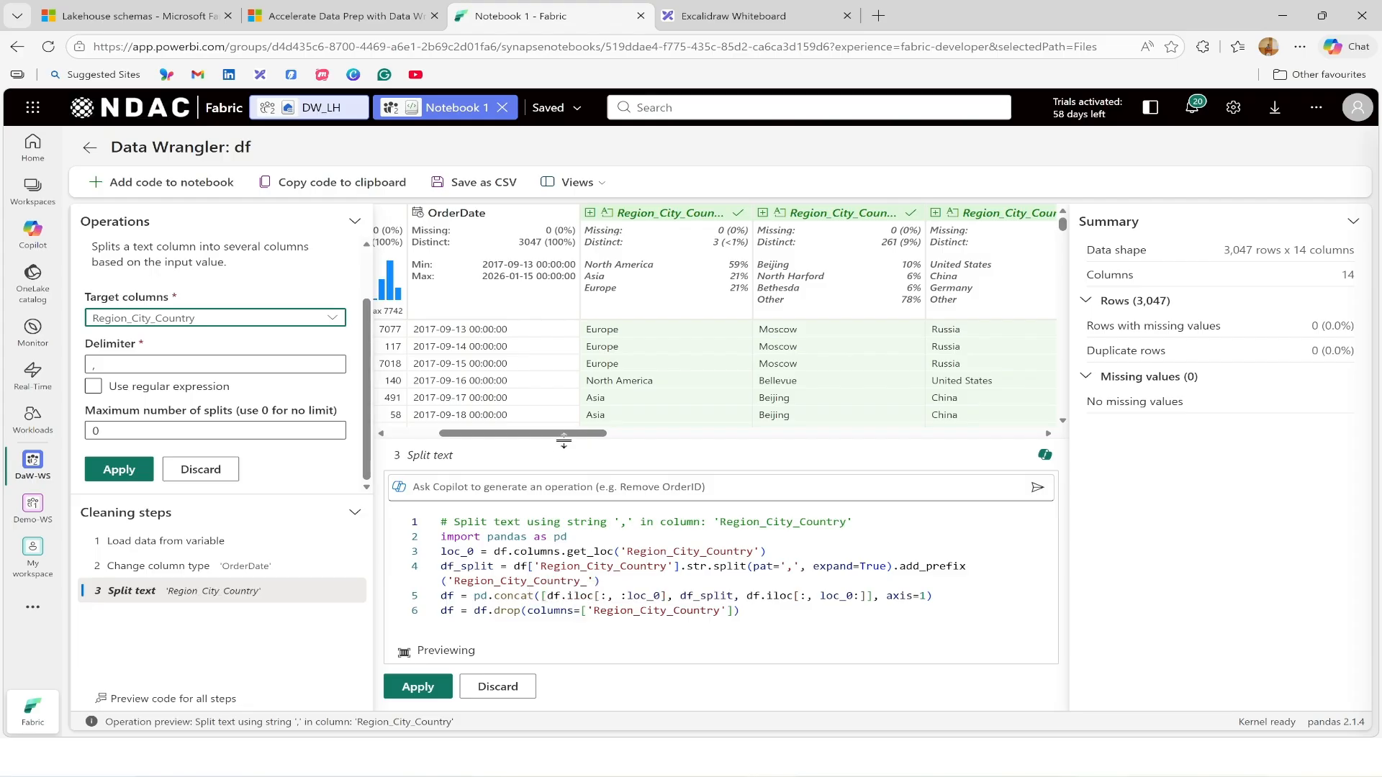
{"action": "left_click_drag", "start_coordinate": [564, 434], "coordinate": [610, 441]}
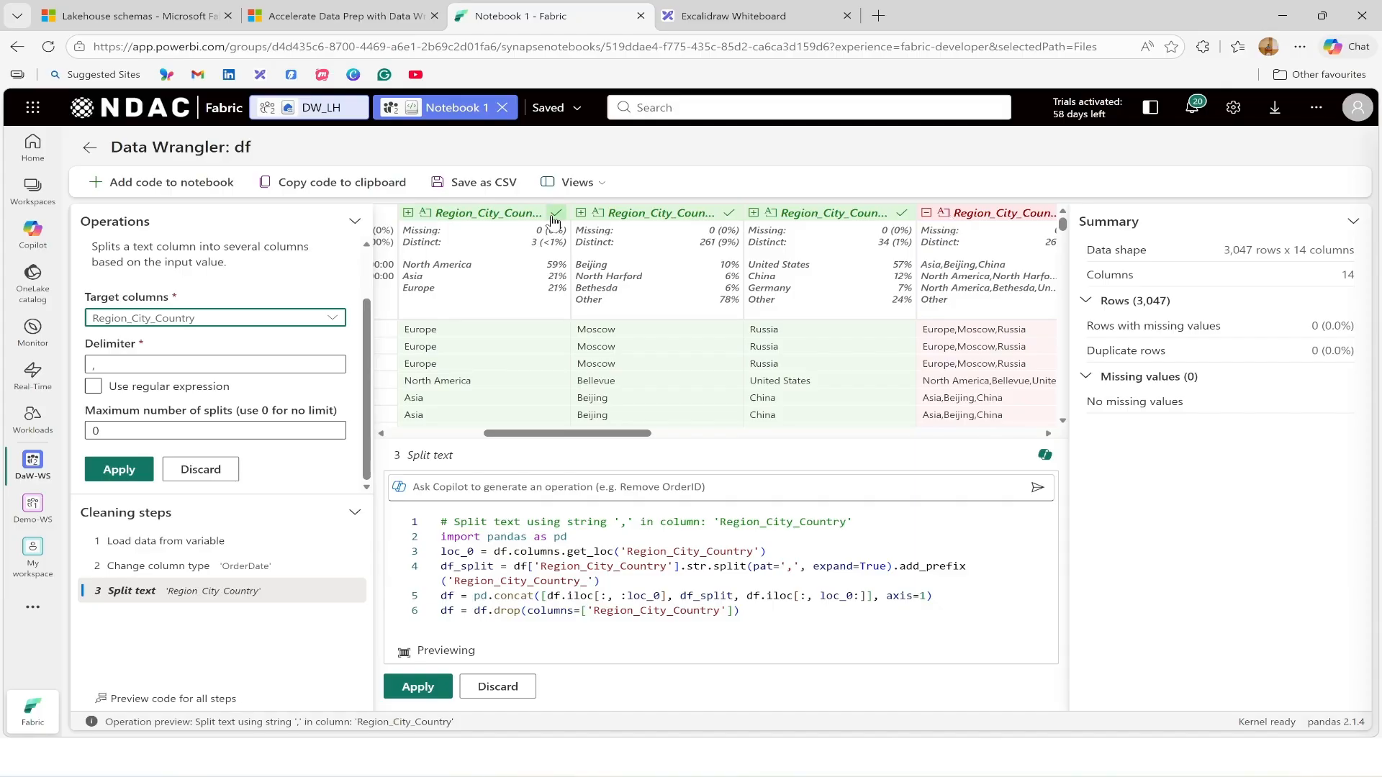
{"action": "left_click_drag", "start_coordinate": [580, 434], "coordinate": [560, 433]}
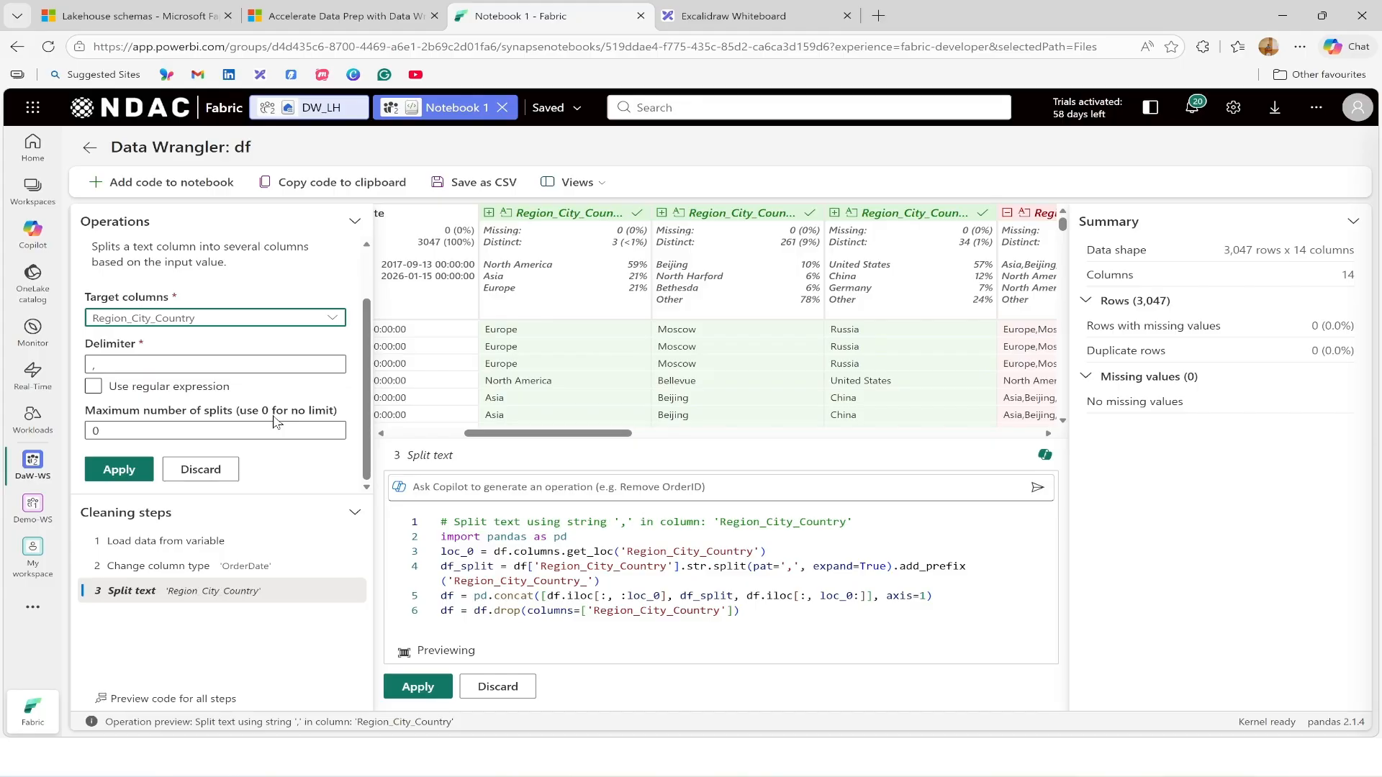
Try a maximum number of splits of 1 and check how the preview columns change
{"action": "double_click", "coordinate": [126, 434]}
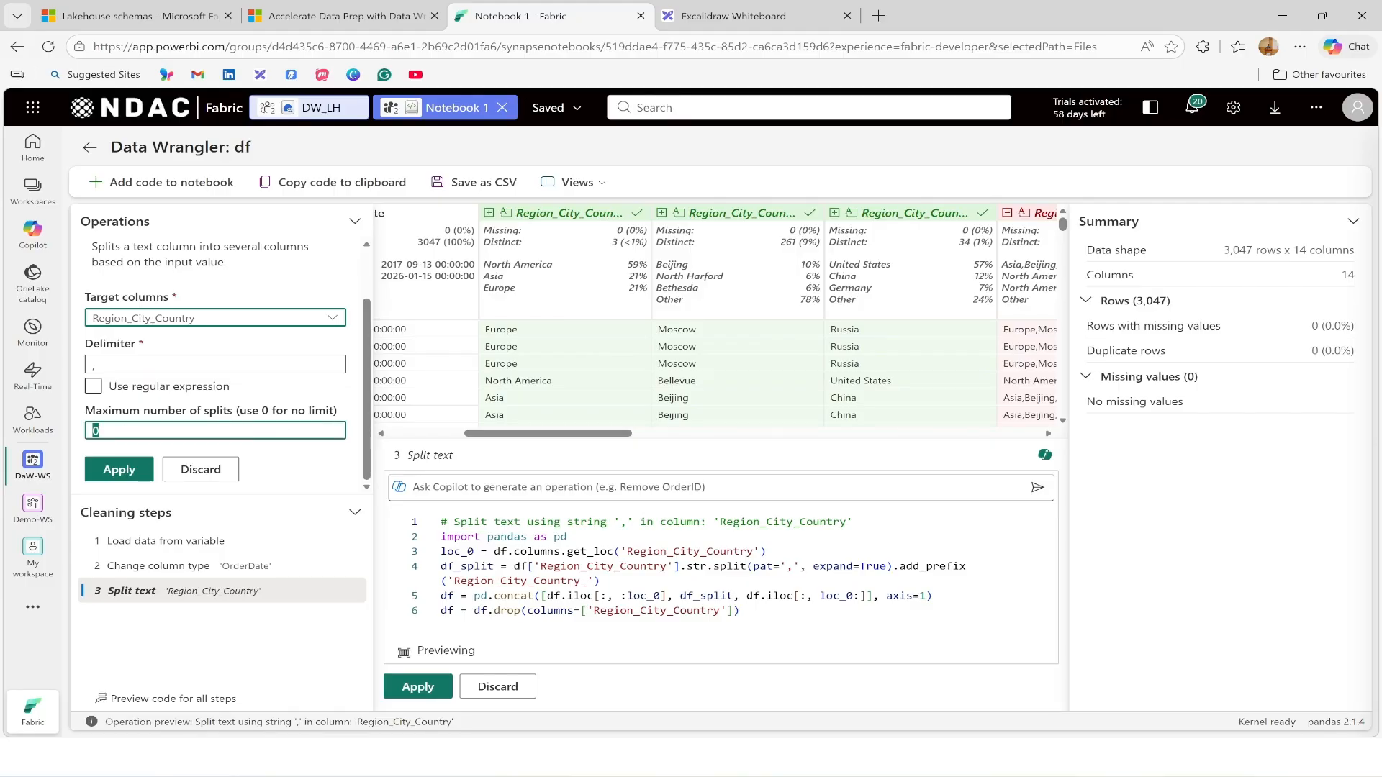
{"action": "type", "text": "1"}
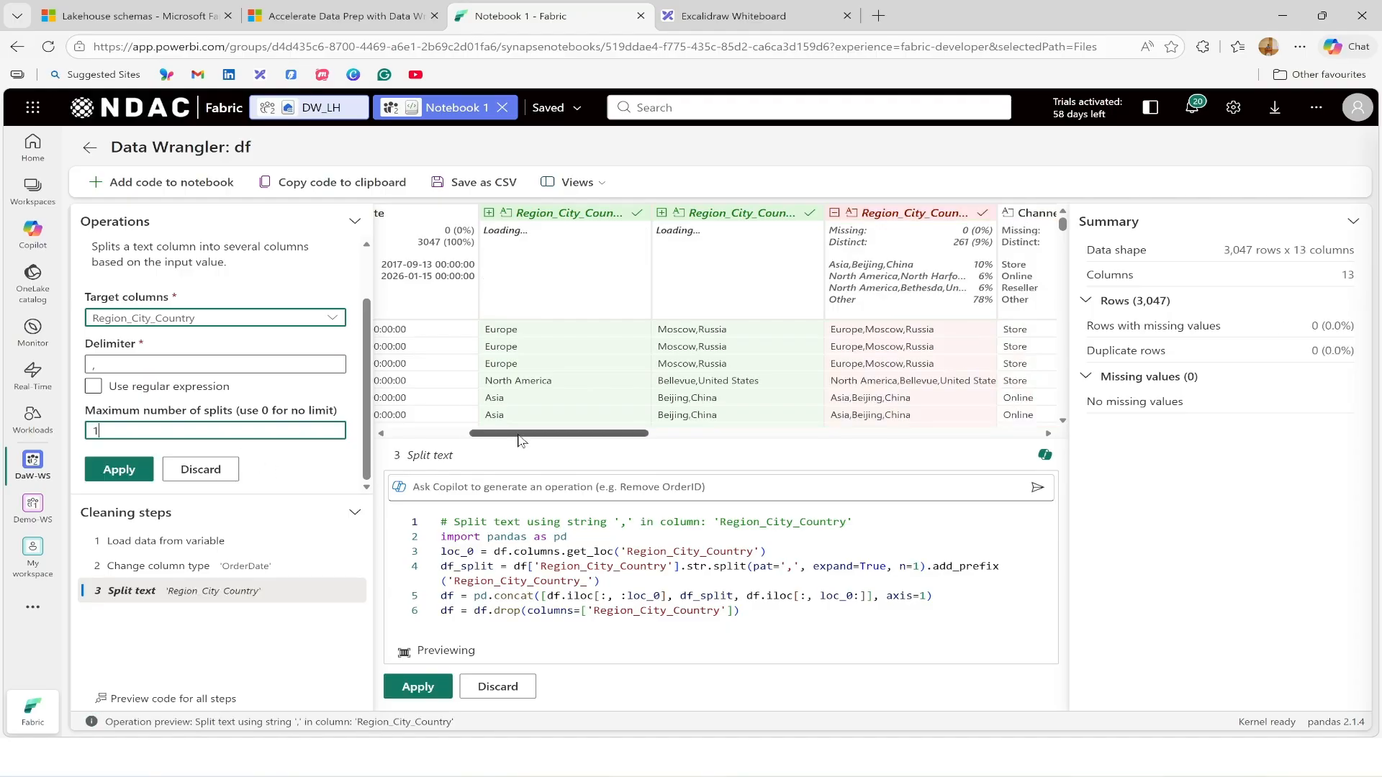
{"action": "left_click_drag", "start_coordinate": [519, 435], "coordinate": [527, 436]}
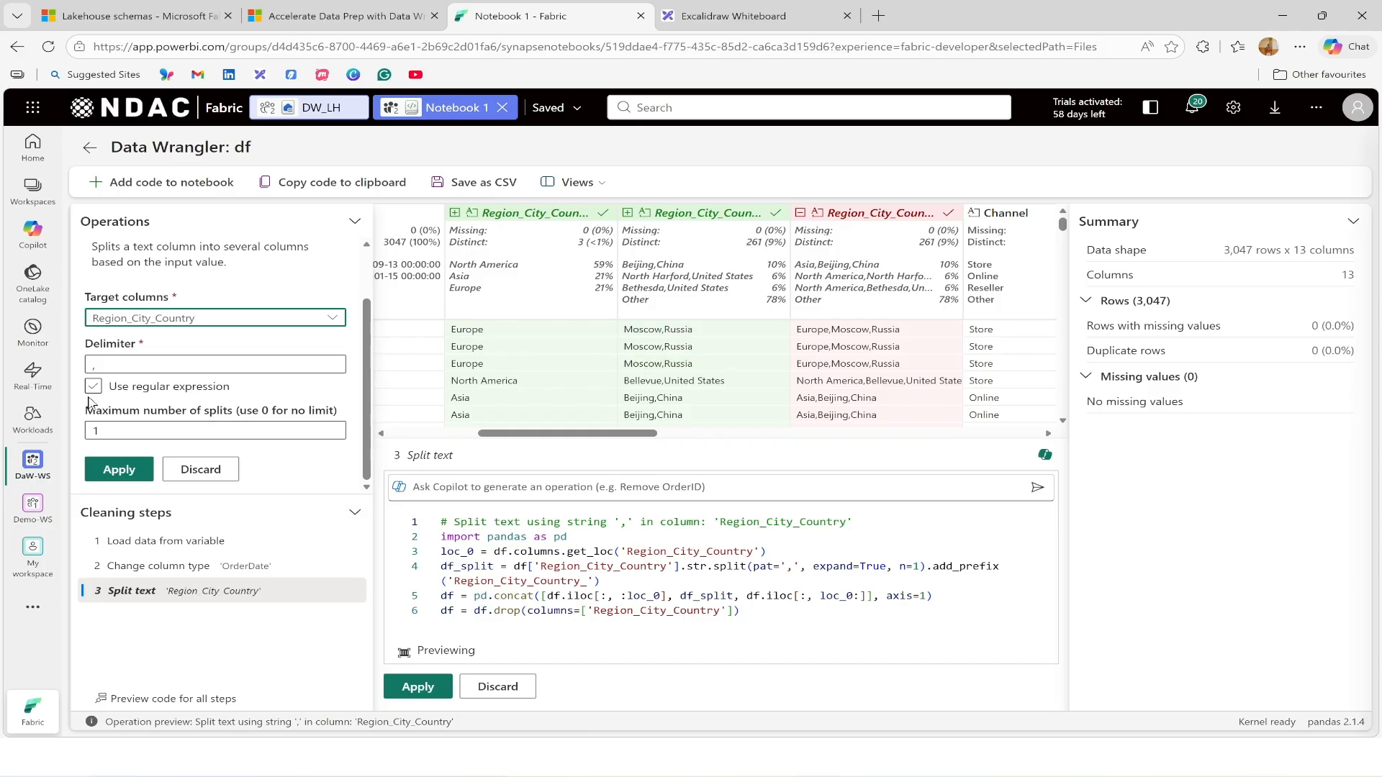
Set the maximum number of splits to 0, apply the Split text operation and check the new columns
{"action": "double_click", "coordinate": [97, 431]}
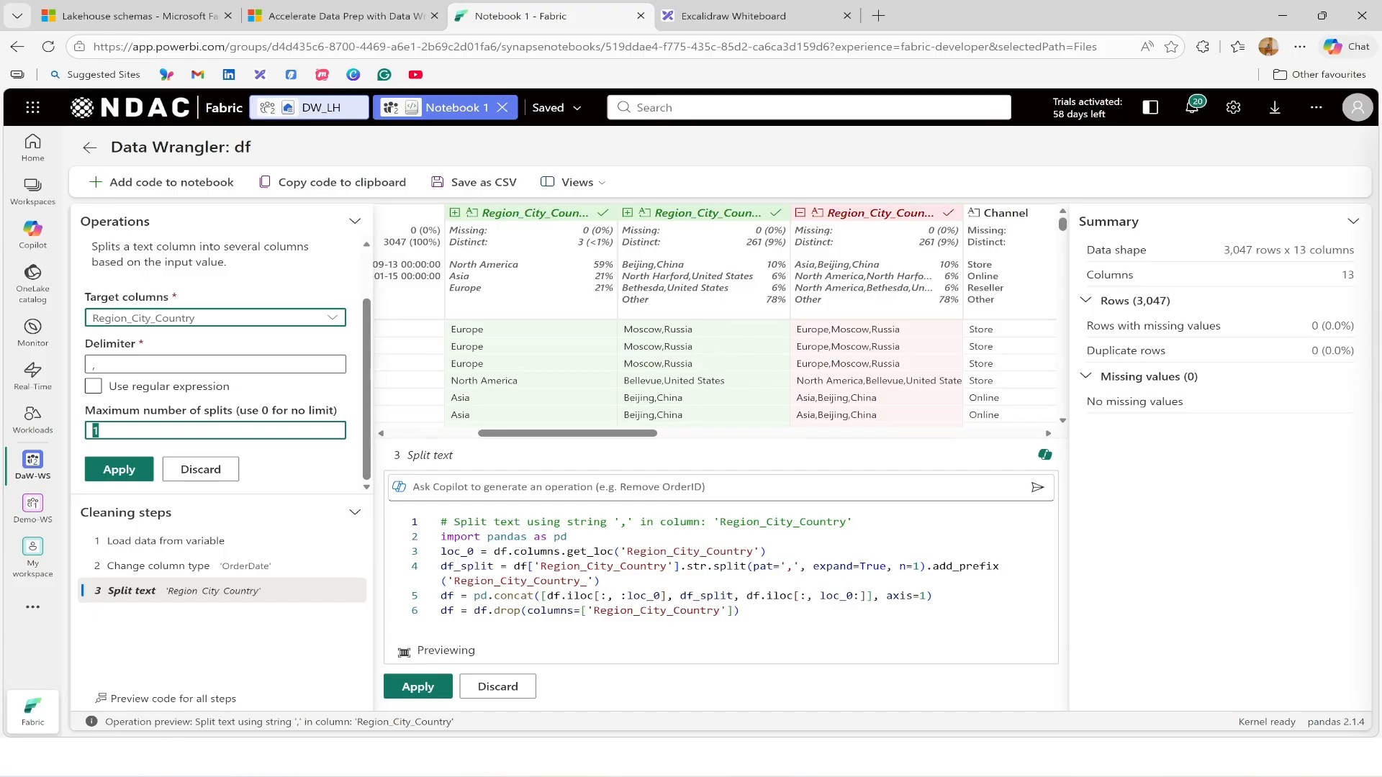
{"action": "type", "text": "0"}
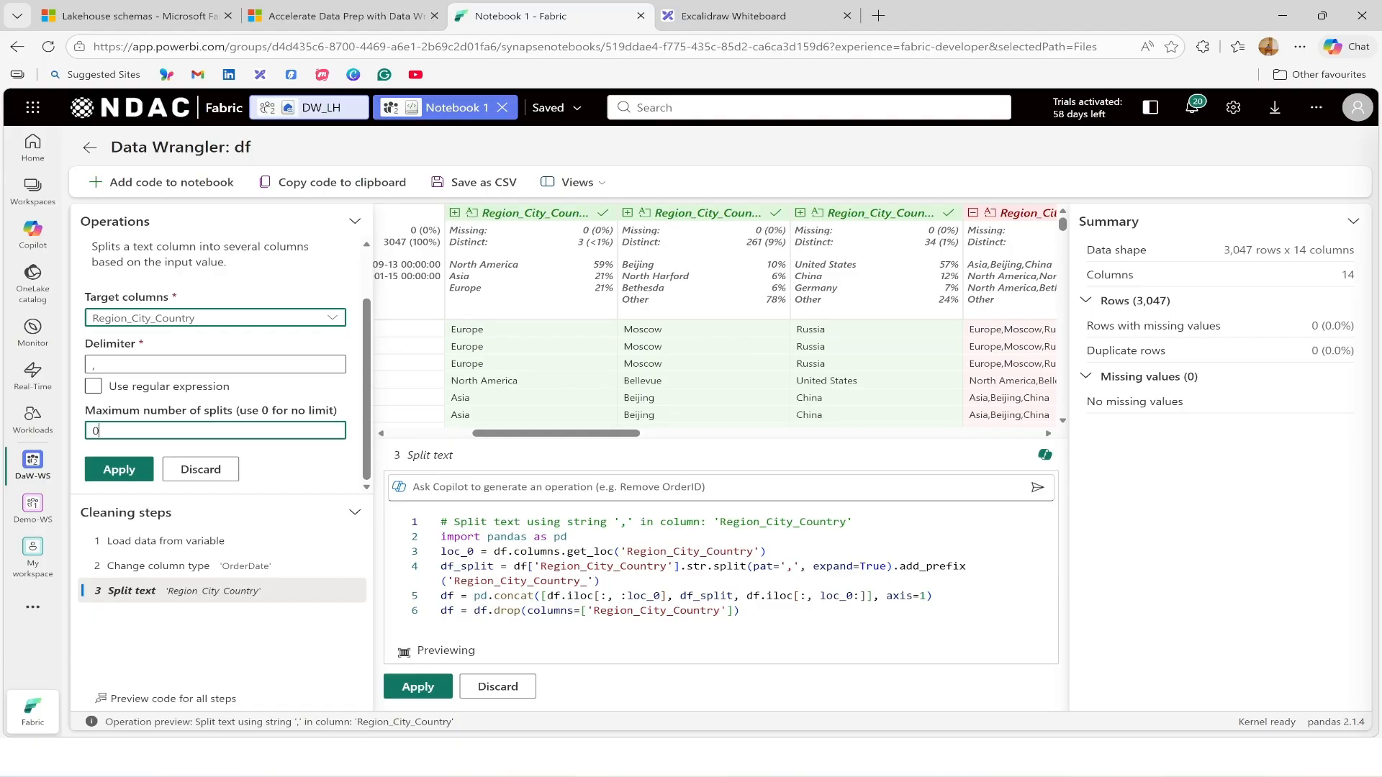
{"action": "left_click", "coordinate": [133, 474]}
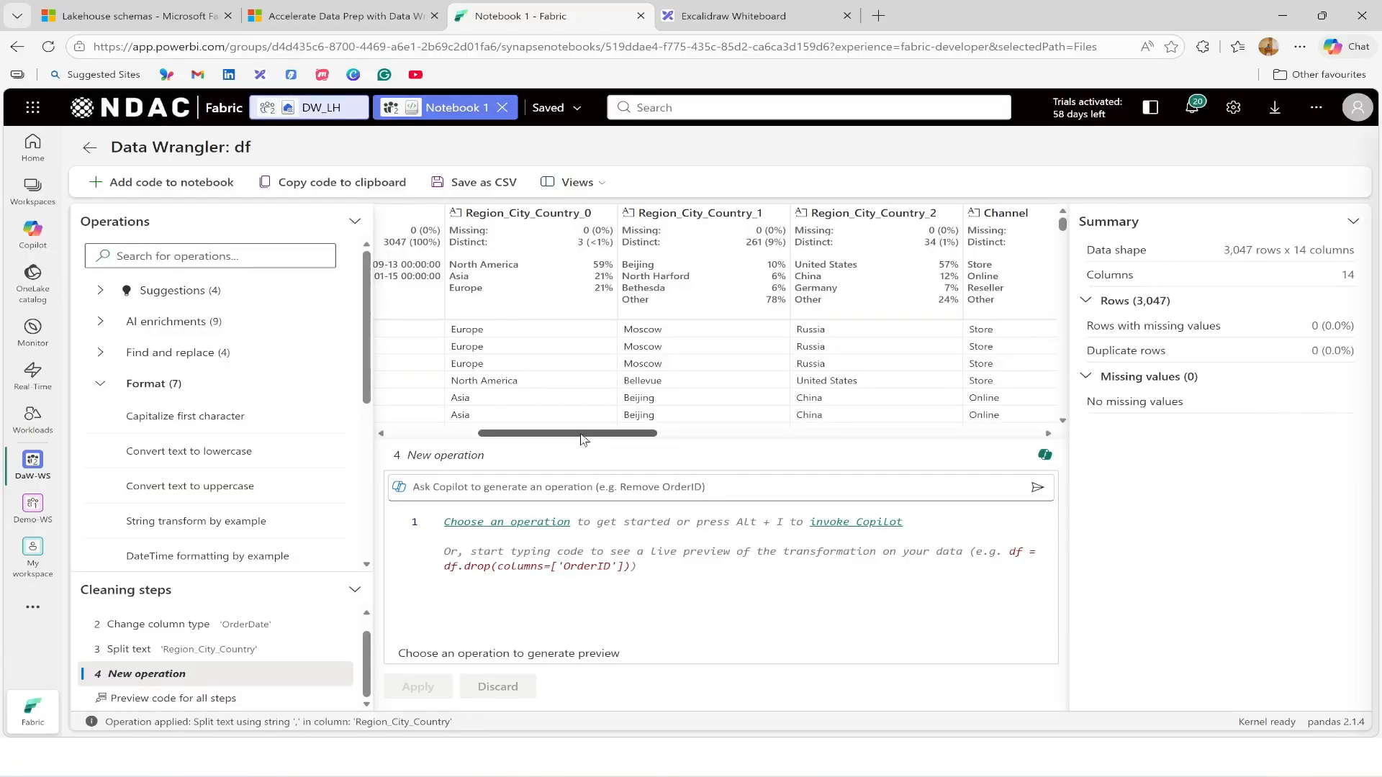
{"action": "left_click_drag", "start_coordinate": [582, 435], "coordinate": [575, 436]}
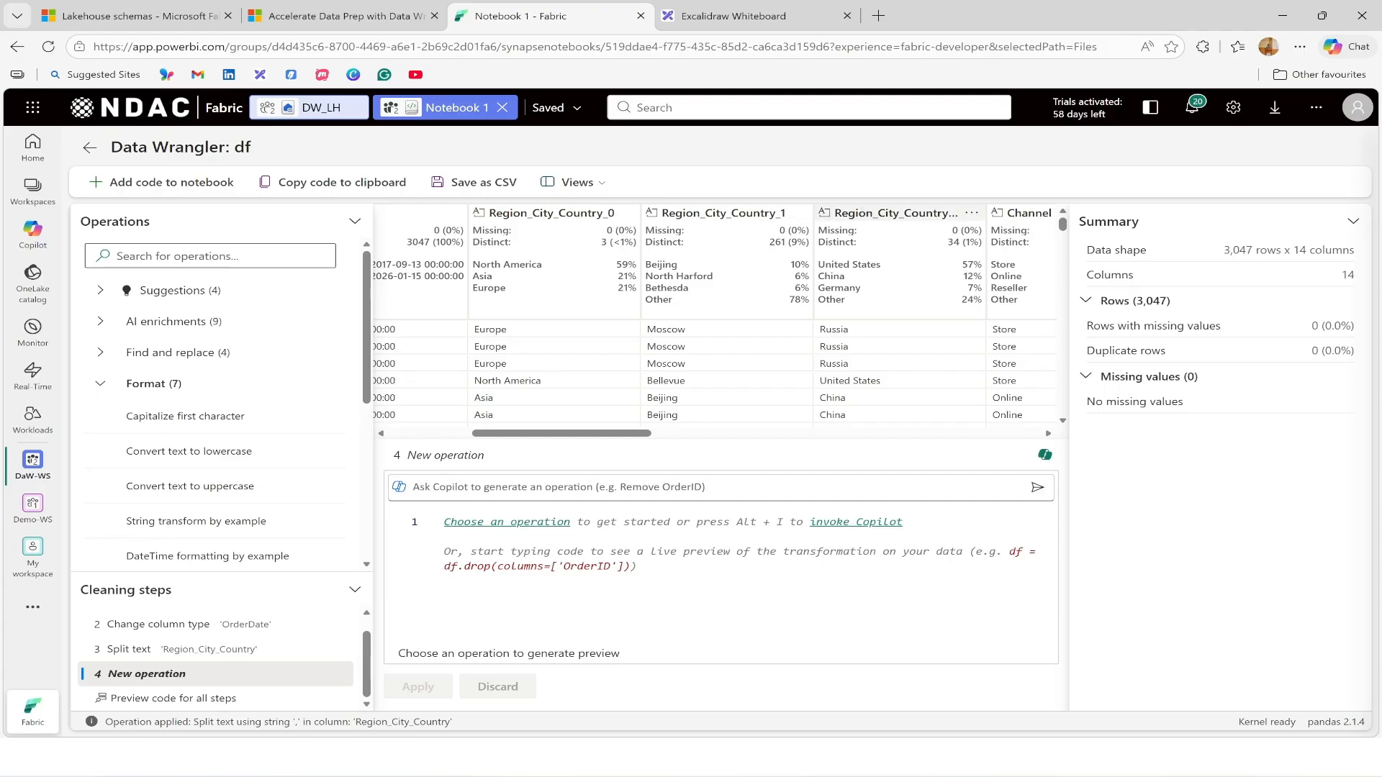
Rename the column Region_City_Country_0 to Region with a Rename column operation from the Schema group and apply it
{"action": "left_click", "coordinate": [178, 386]}
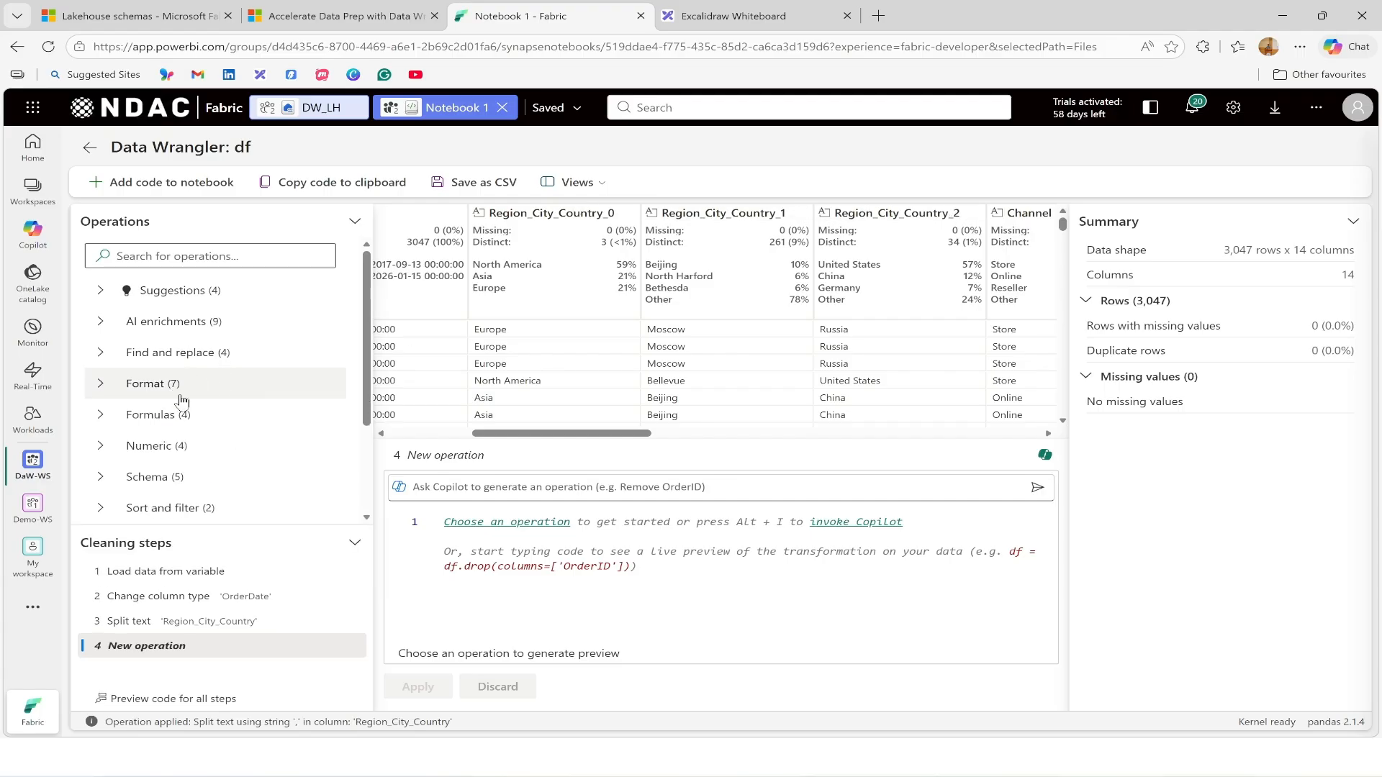
{"action": "scroll", "coordinate": [191, 418], "scroll_direction": "down", "scroll_amount": 1}
{"action": "left_click", "coordinate": [185, 399]}
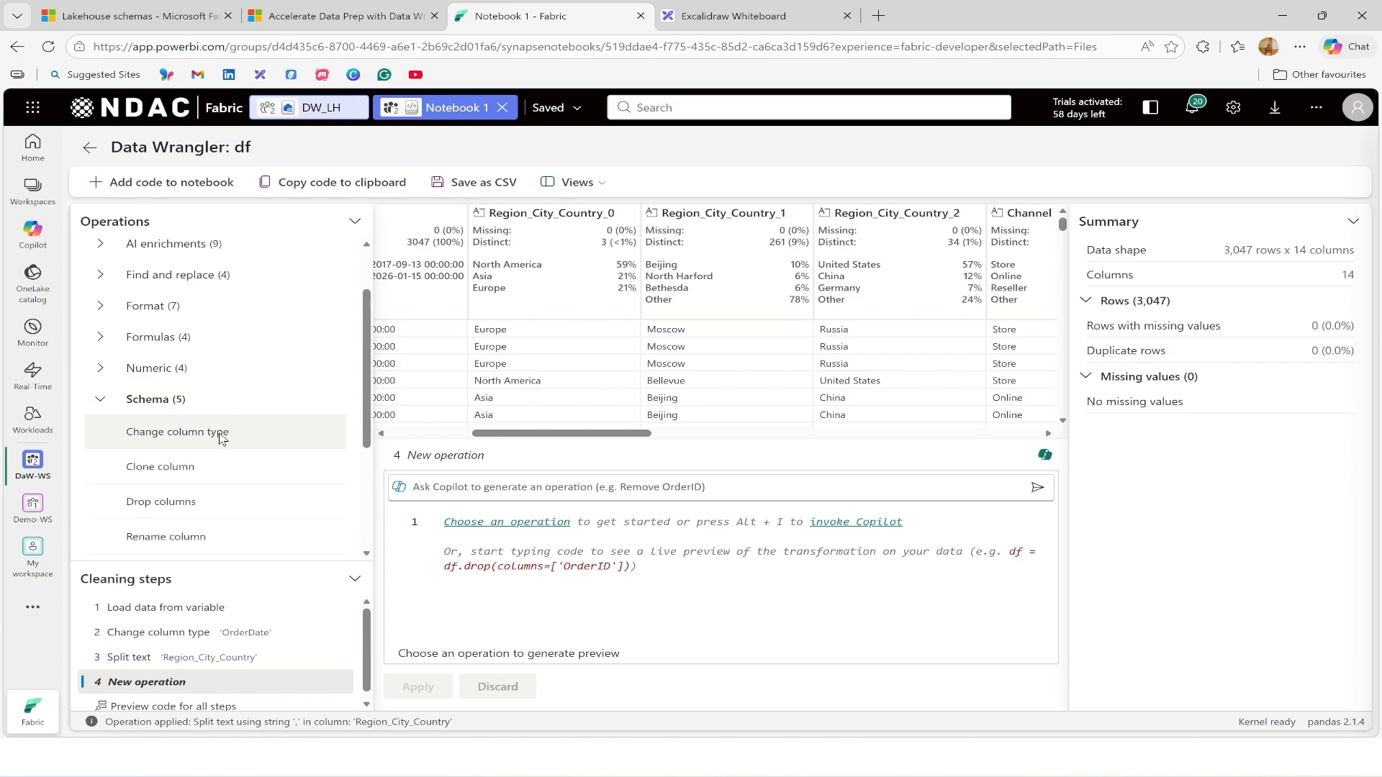
{"action": "scroll", "coordinate": [186, 469], "scroll_direction": "down", "scroll_amount": 2}
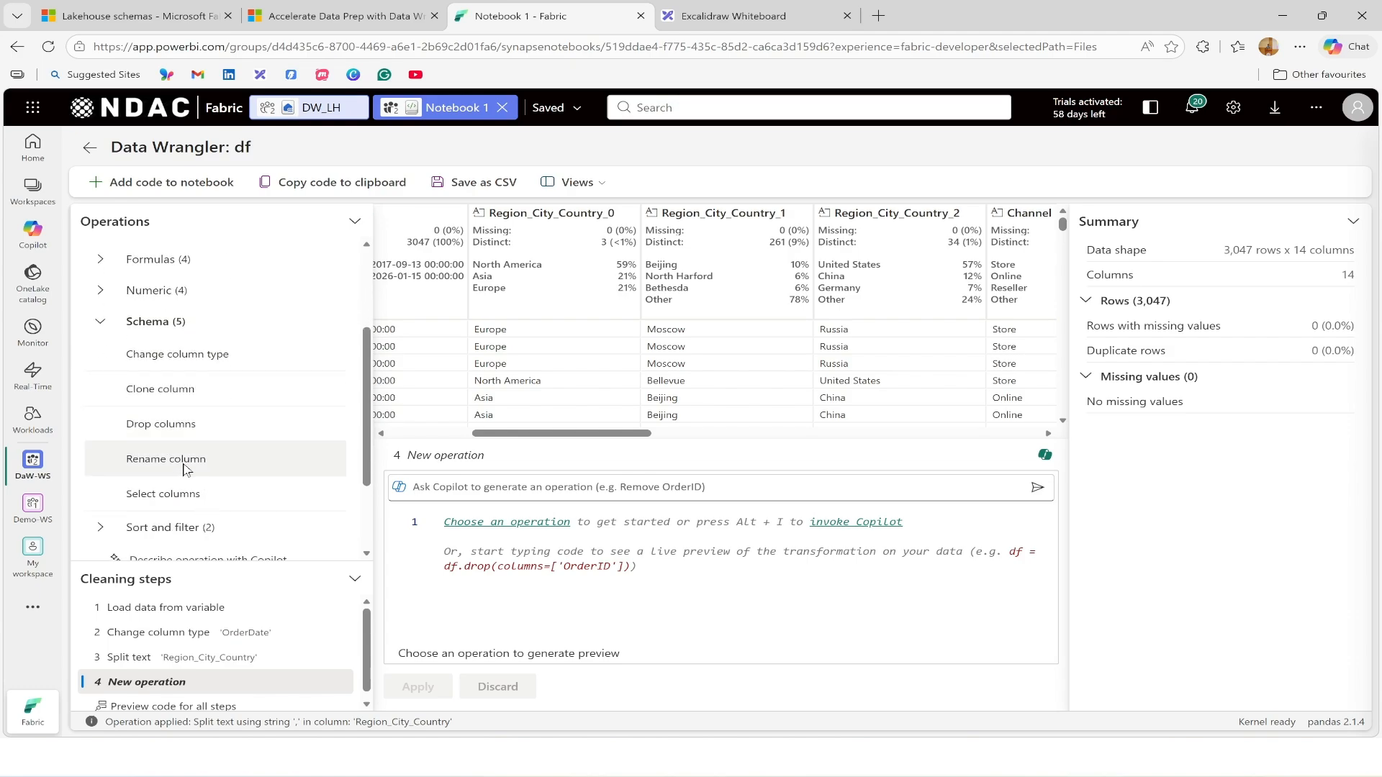
{"action": "left_click", "coordinate": [185, 467]}
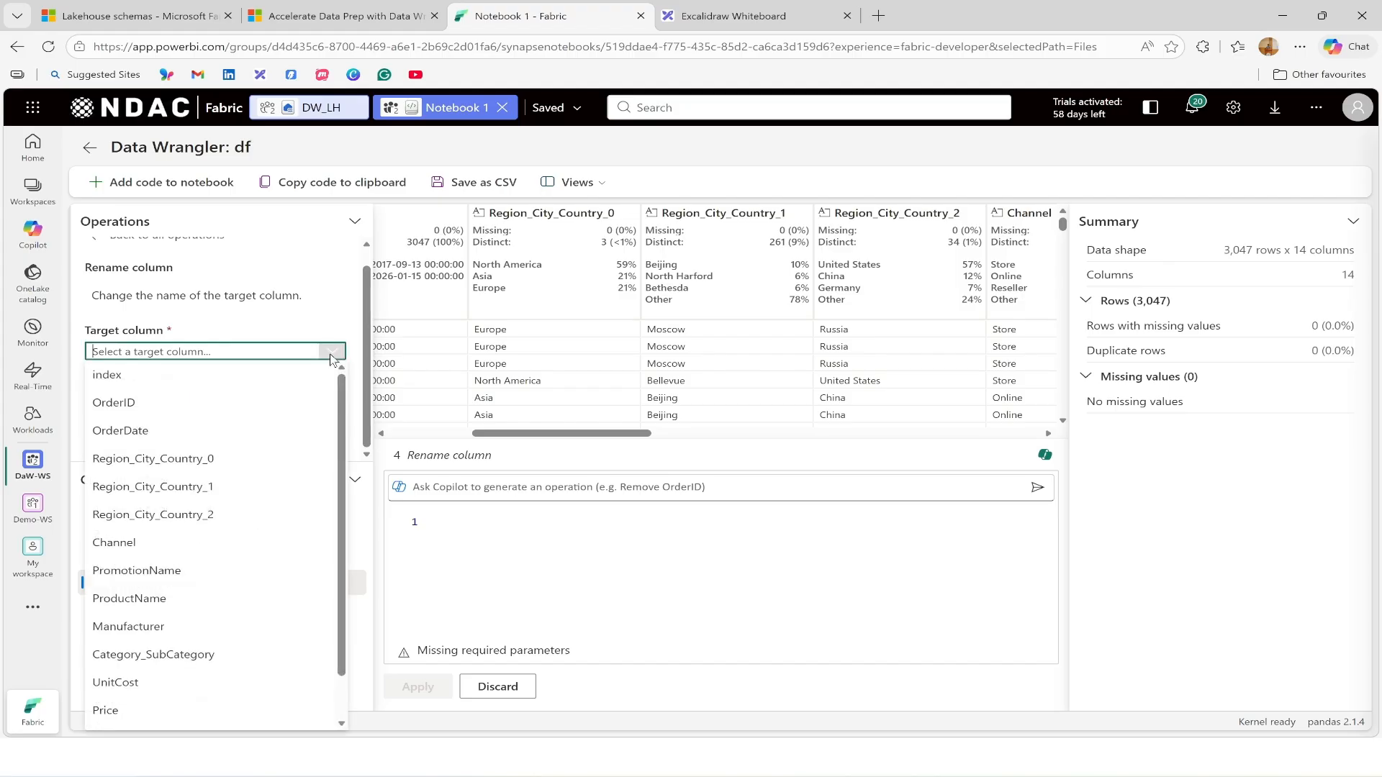
{"action": "left_click", "coordinate": [185, 459]}
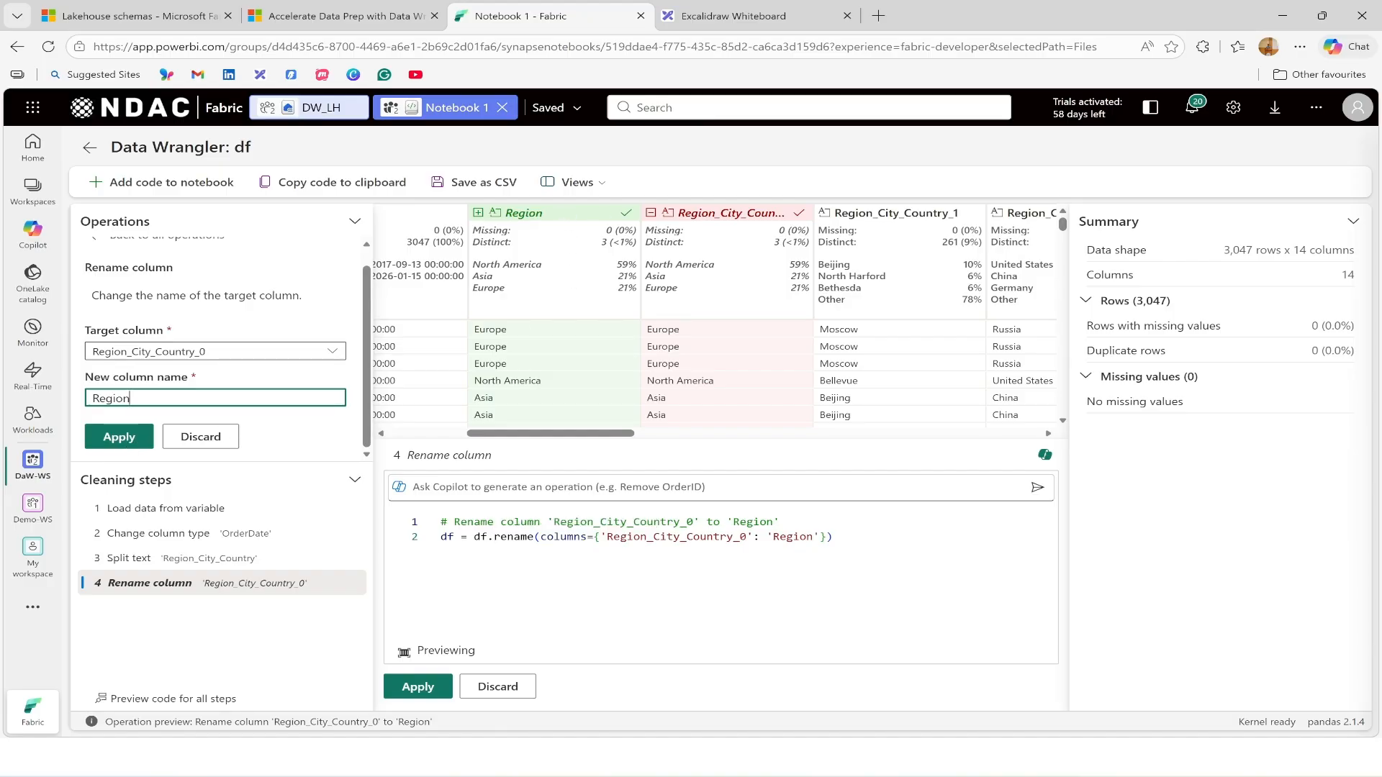
{"action": "left_click", "coordinate": [120, 437]}
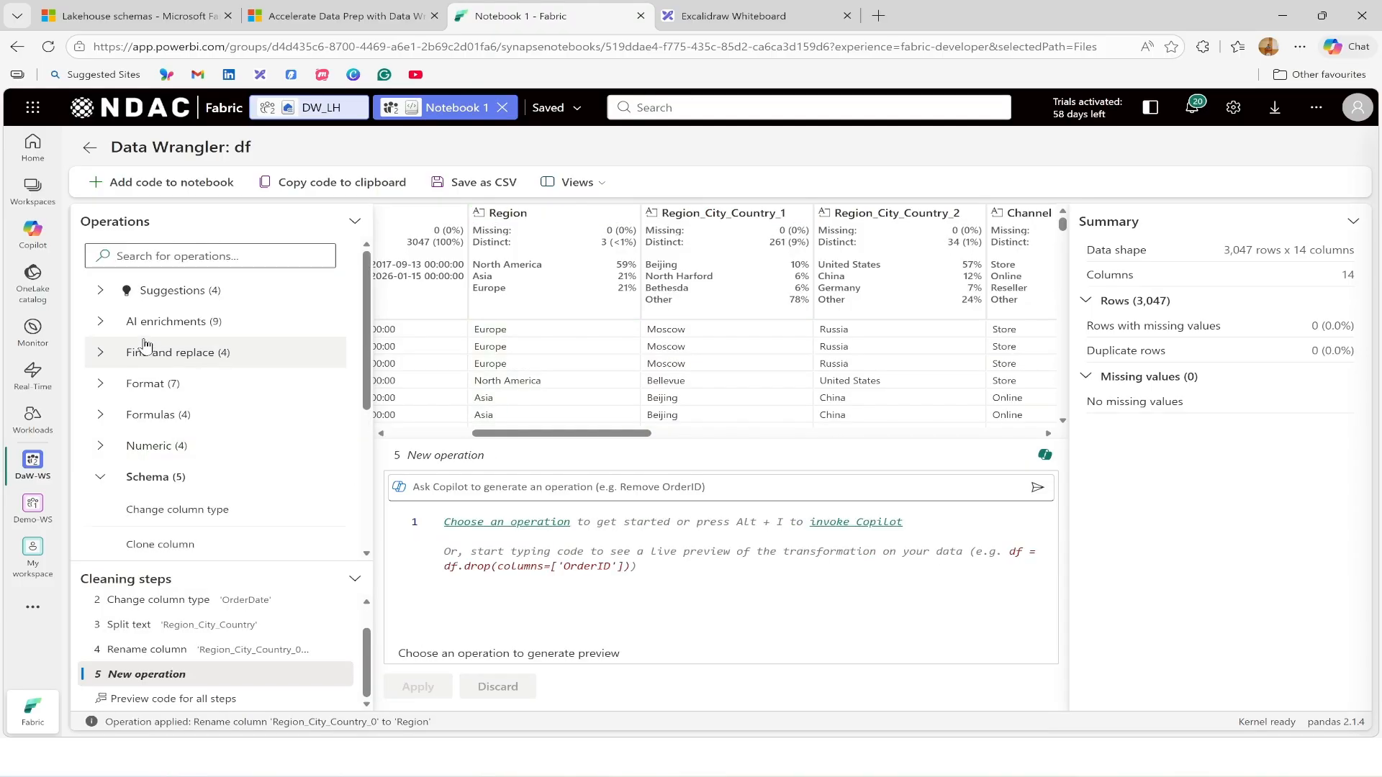
Rename the column Region_City_Country_1 to City with another Rename column operation and apply it
{"action": "scroll", "coordinate": [220, 477], "scroll_direction": "down", "scroll_amount": 3}
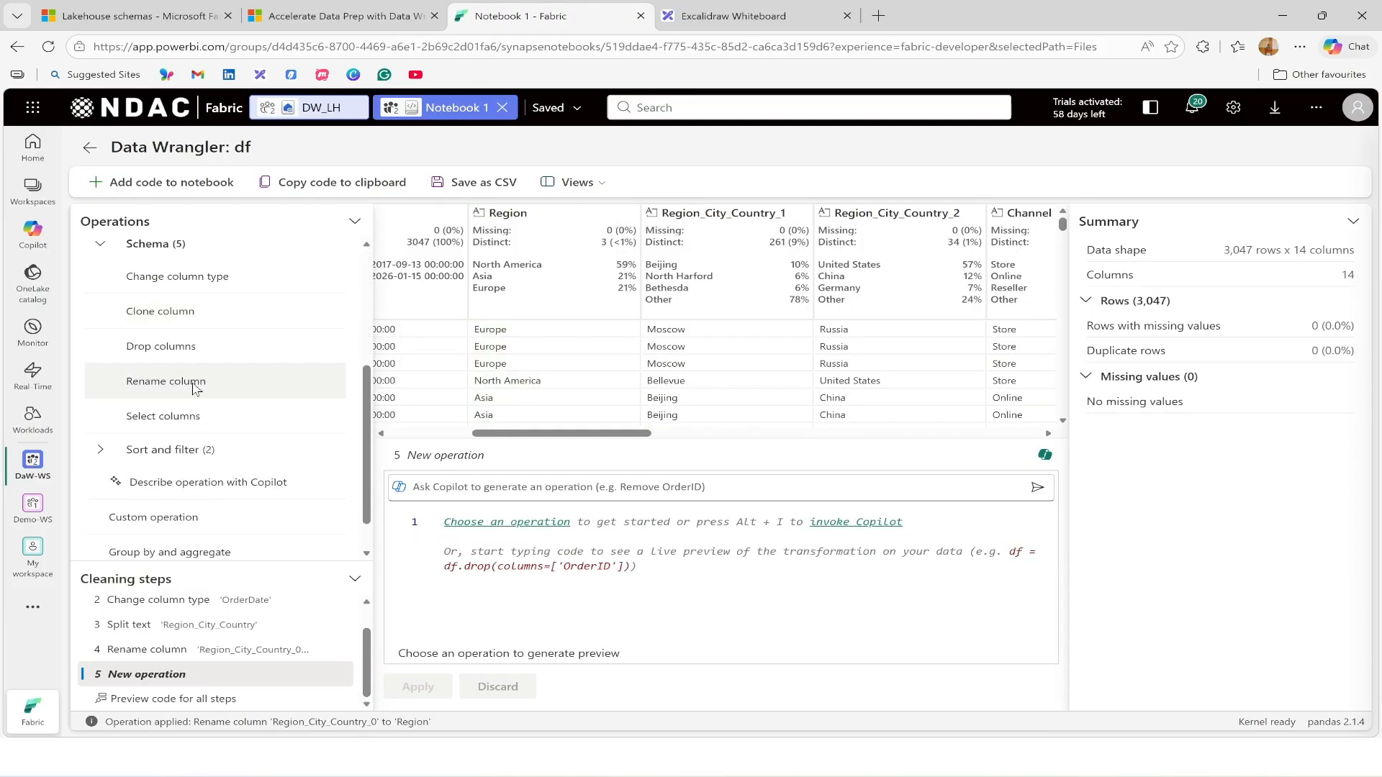
{"action": "left_click", "coordinate": [195, 381]}
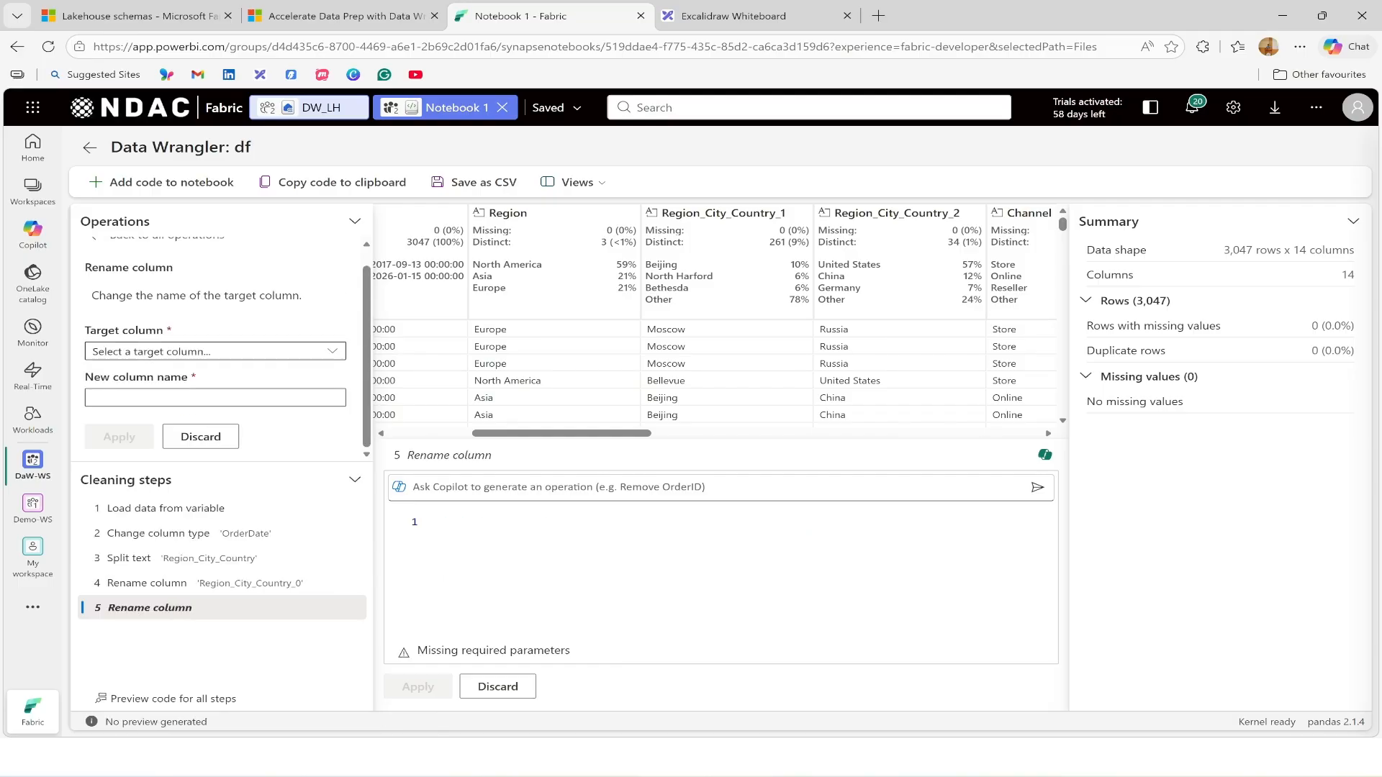
{"action": "left_click", "coordinate": [332, 351]}
{"action": "left_click", "coordinate": [185, 487]}
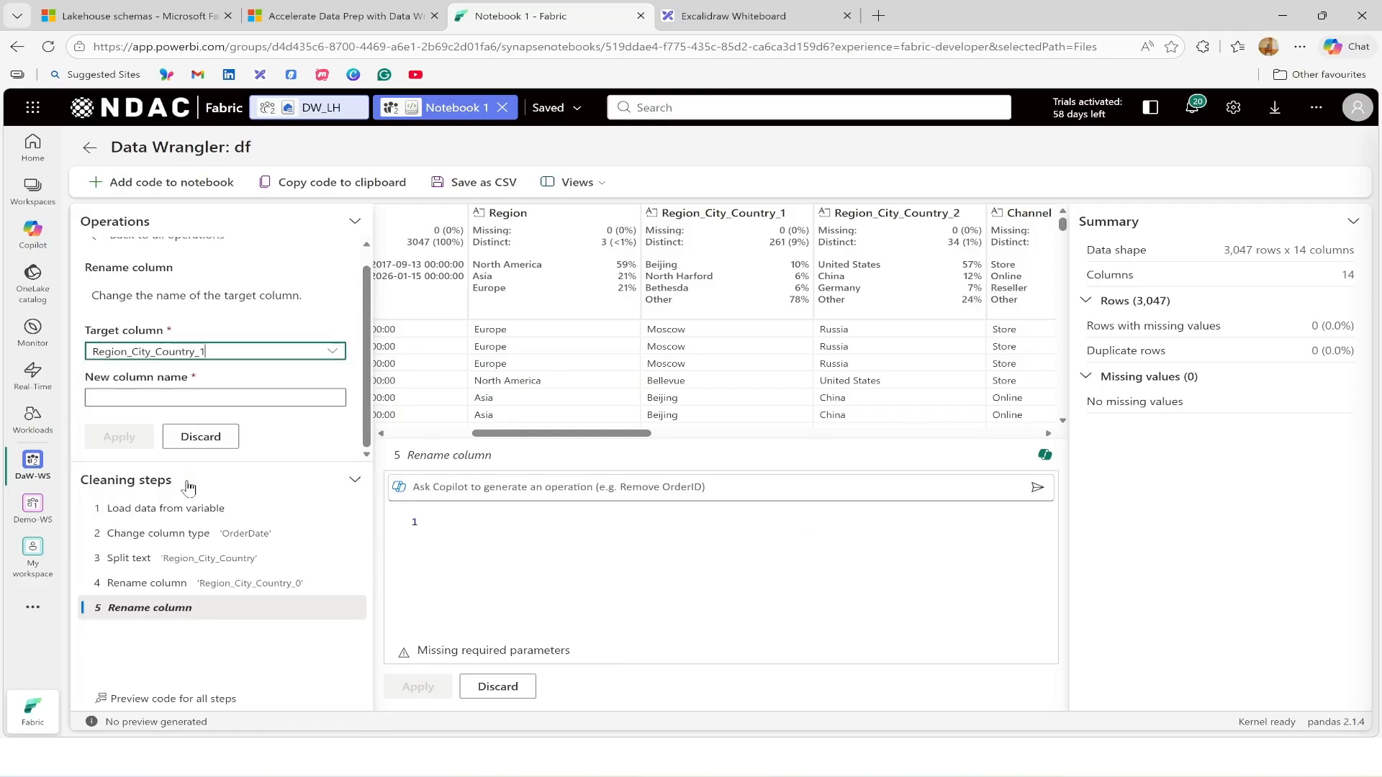
{"action": "left_click", "coordinate": [187, 397]}
{"action": "type", "text": "City"}
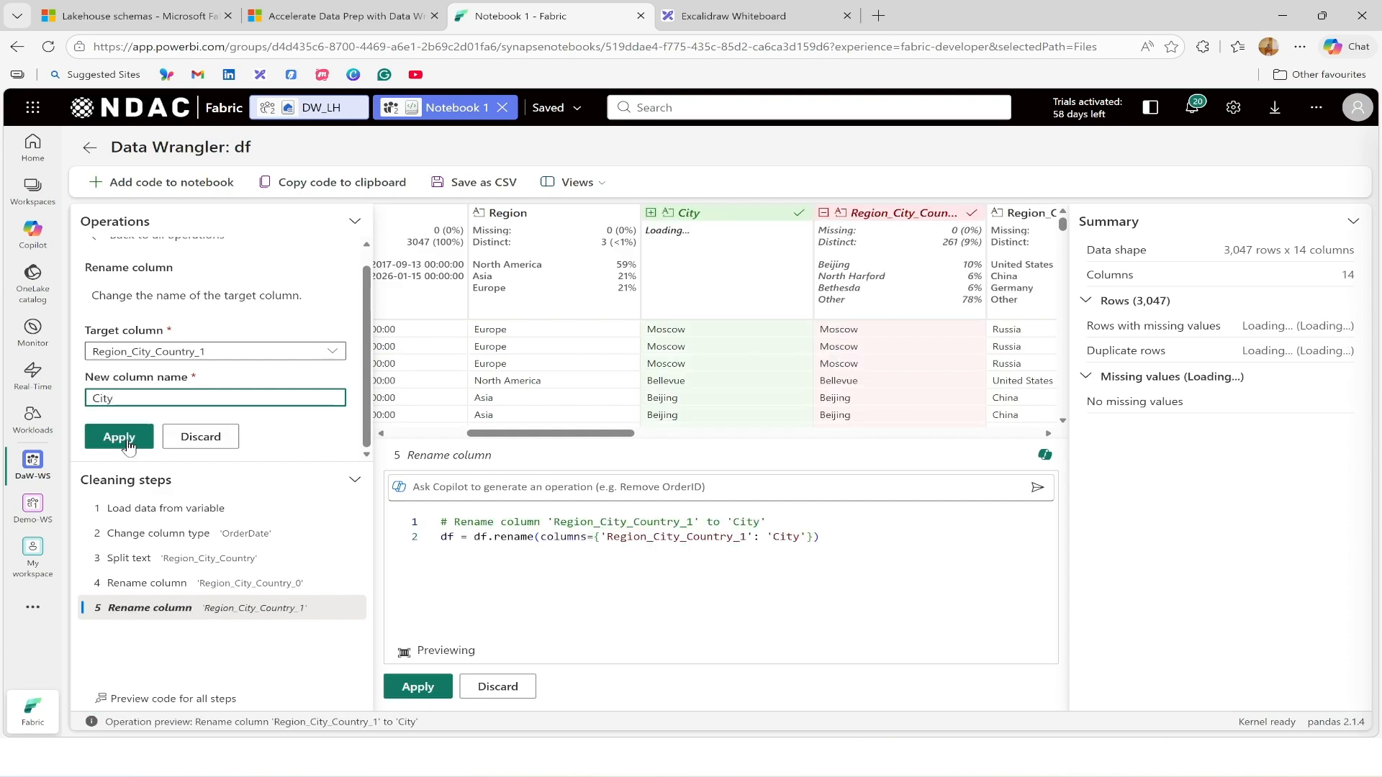
{"action": "left_click", "coordinate": [121, 441]}
Rename the column Region_City_Country_2 to Country with a Rename column operation and apply it
{"action": "scroll", "coordinate": [228, 465], "scroll_direction": "down", "scroll_amount": 2}
{"action": "scroll", "coordinate": [227, 466], "scroll_direction": "down", "scroll_amount": 1}
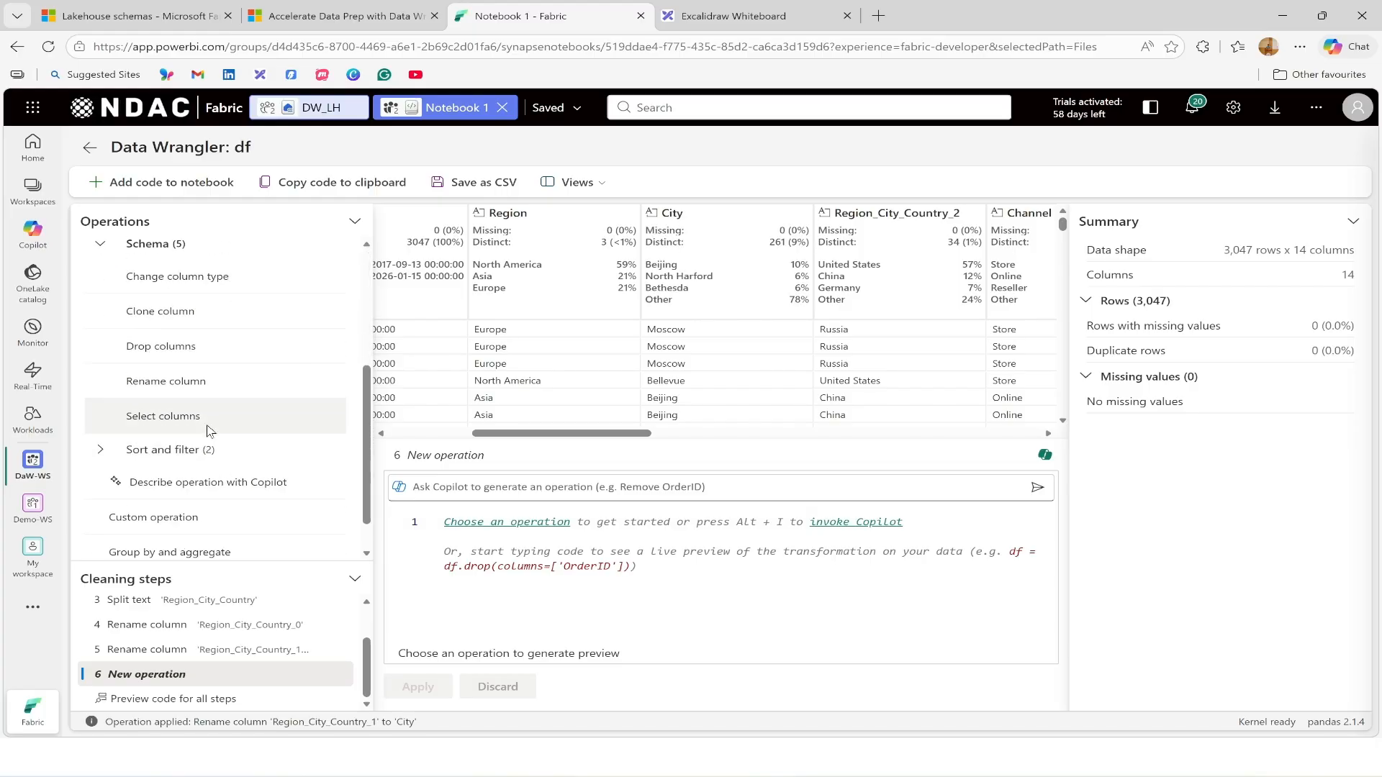
{"action": "left_click", "coordinate": [208, 376]}
{"action": "left_click", "coordinate": [208, 352]}
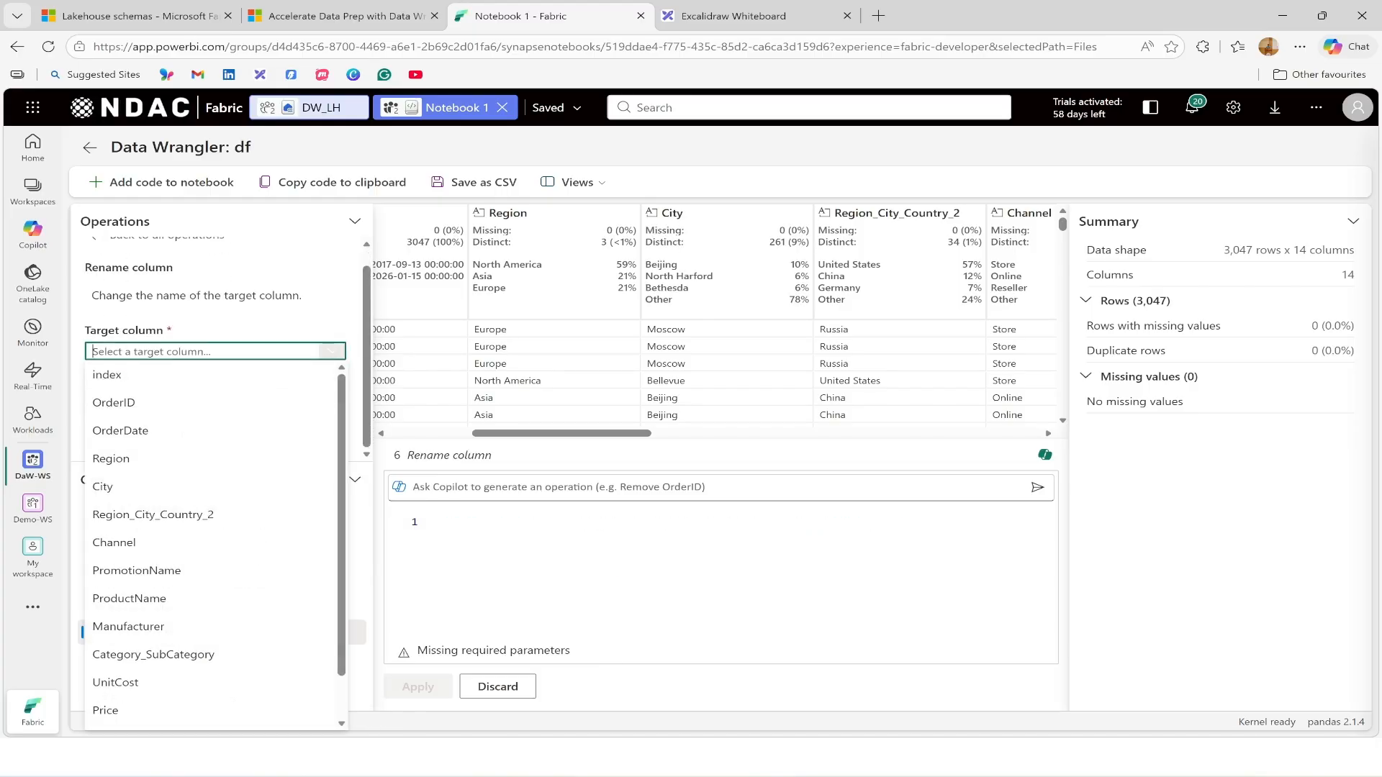
{"action": "left_click", "coordinate": [191, 519]}
{"action": "left_click", "coordinate": [193, 398]}
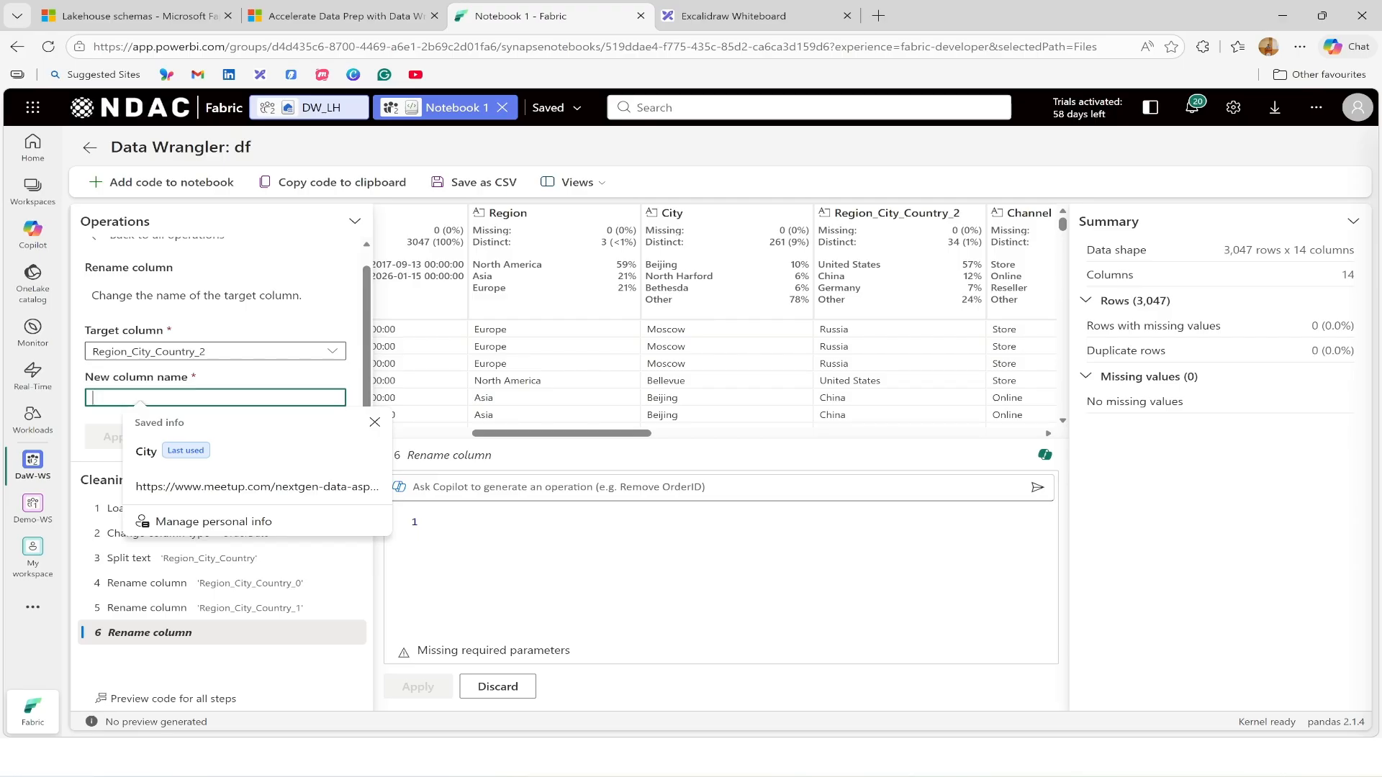
{"action": "type", "text": "Country"}
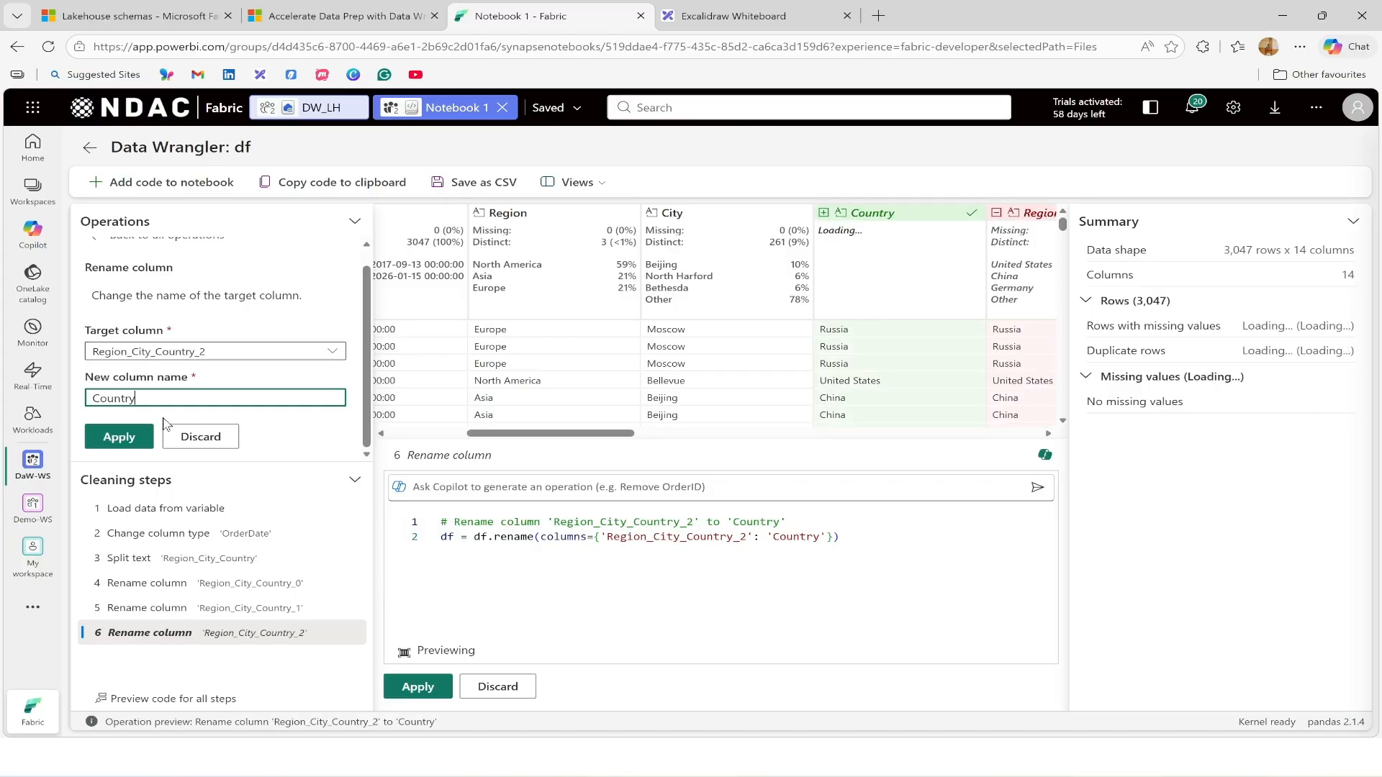
{"action": "left_click", "coordinate": [143, 437]}
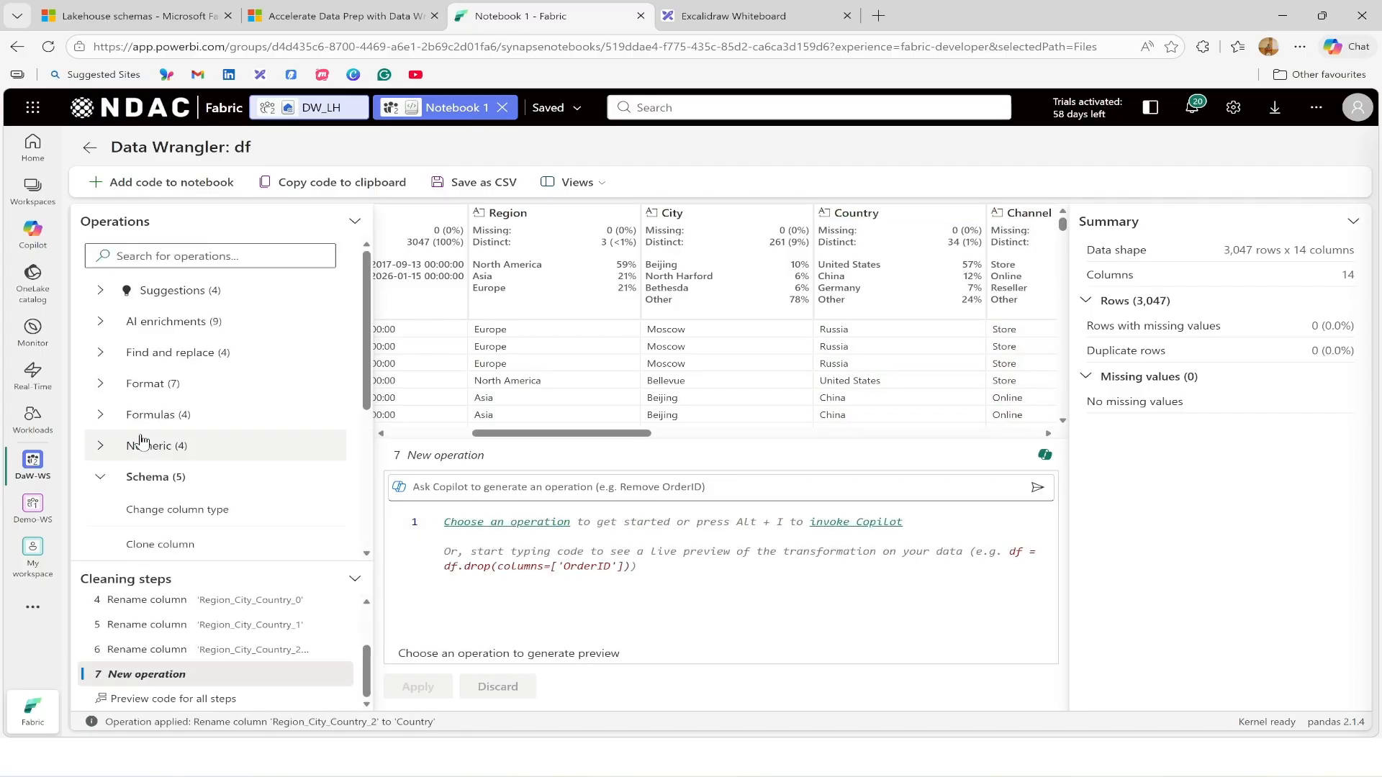
Set up a Capitalize first character operation from the Format group on the PromotionName column
{"action": "left_click_drag", "start_coordinate": [513, 434], "coordinate": [530, 439]}
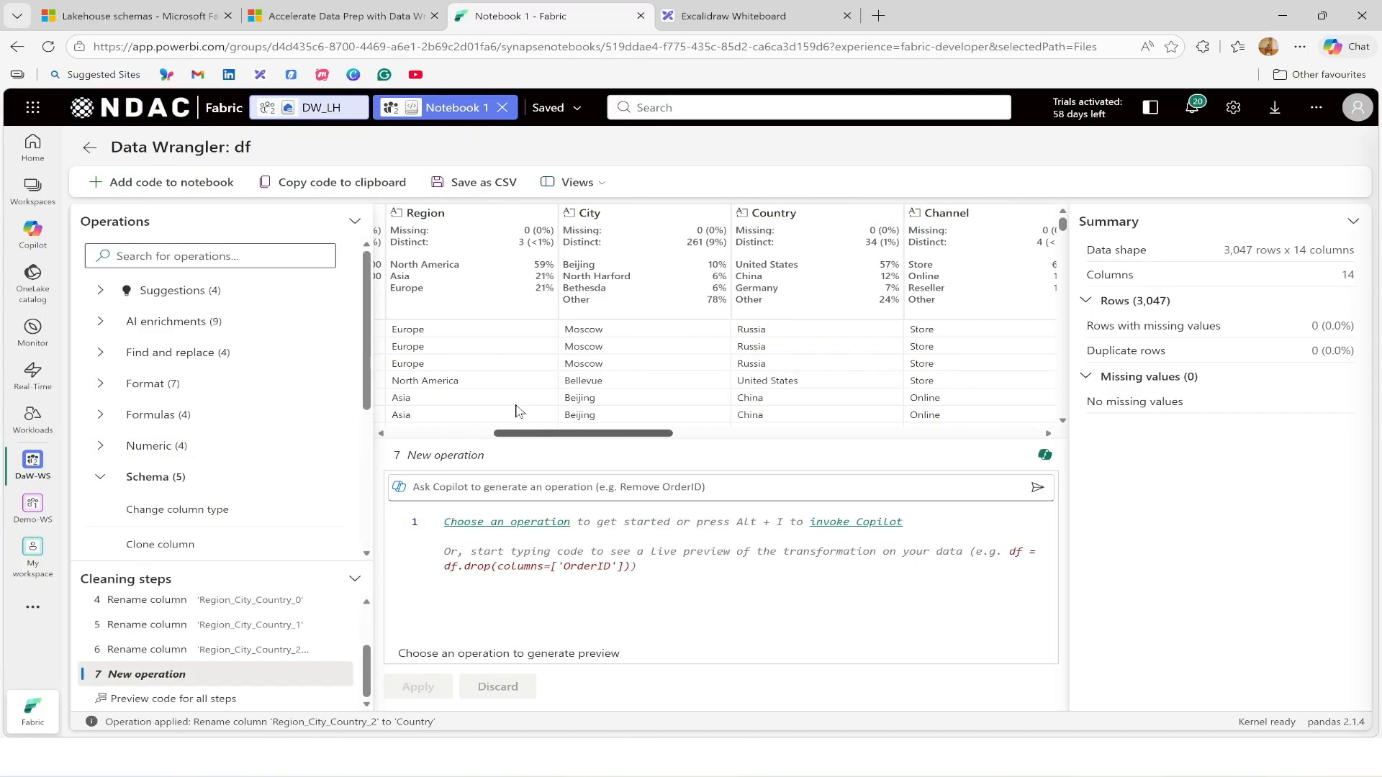
{"action": "left_click_drag", "start_coordinate": [635, 441], "coordinate": [721, 435]}
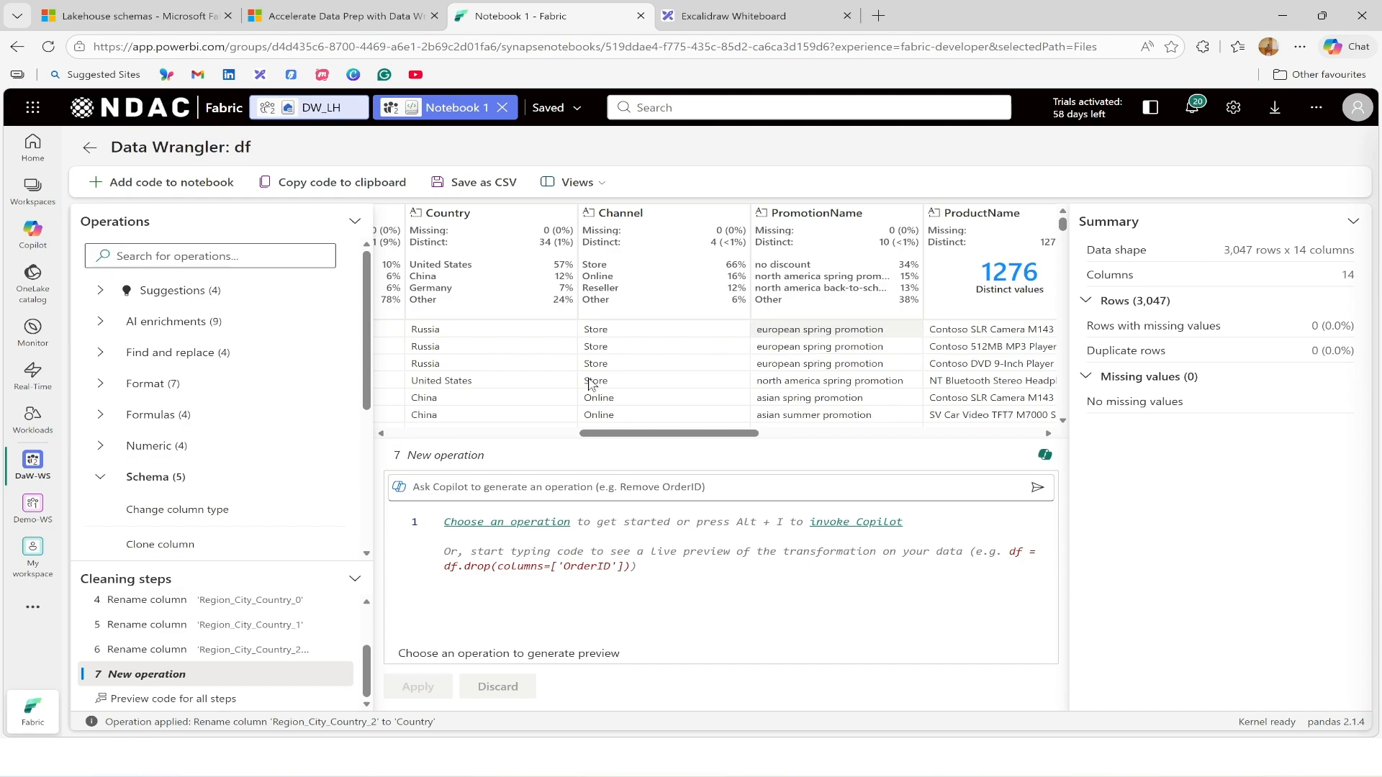
{"action": "scroll", "coordinate": [278, 469], "scroll_direction": "down", "scroll_amount": 2}
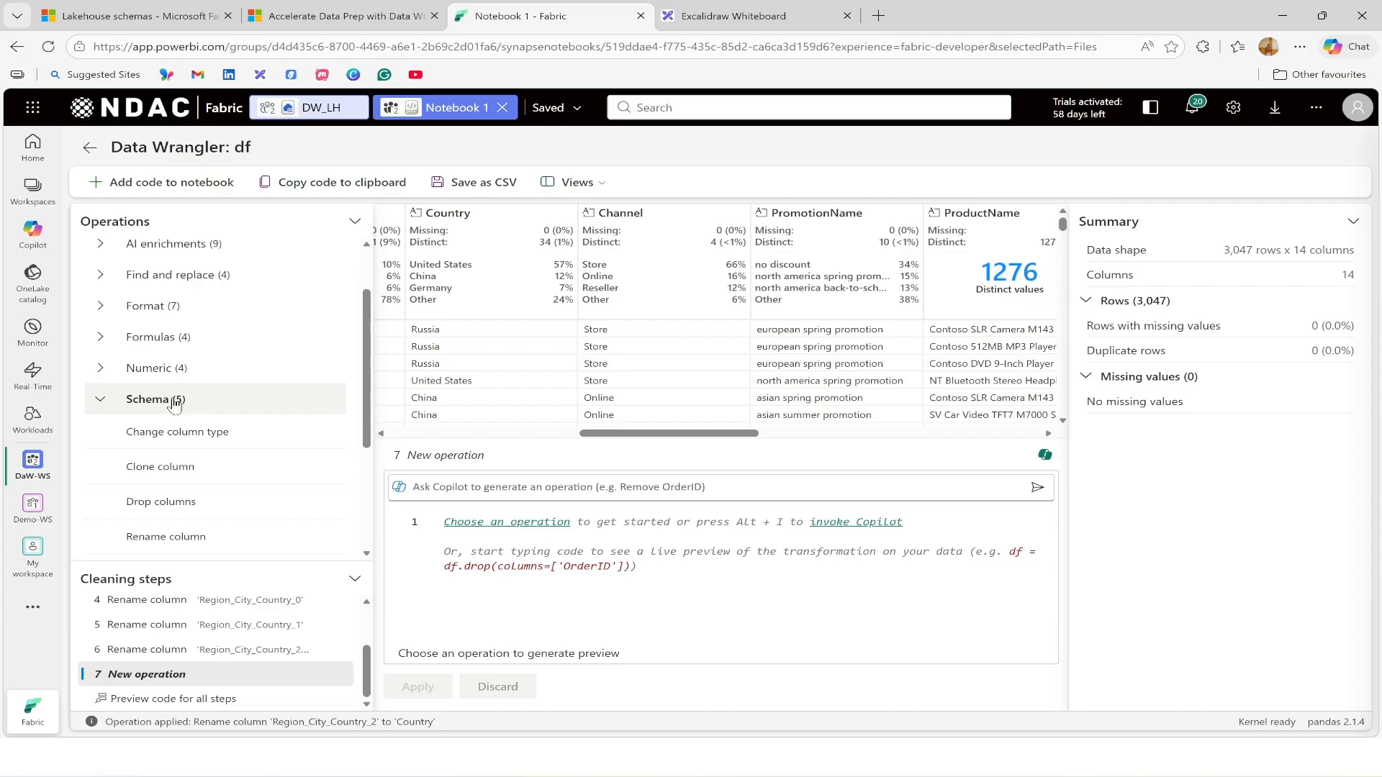
{"action": "left_click", "coordinate": [175, 401]}
{"action": "left_click", "coordinate": [199, 310]}
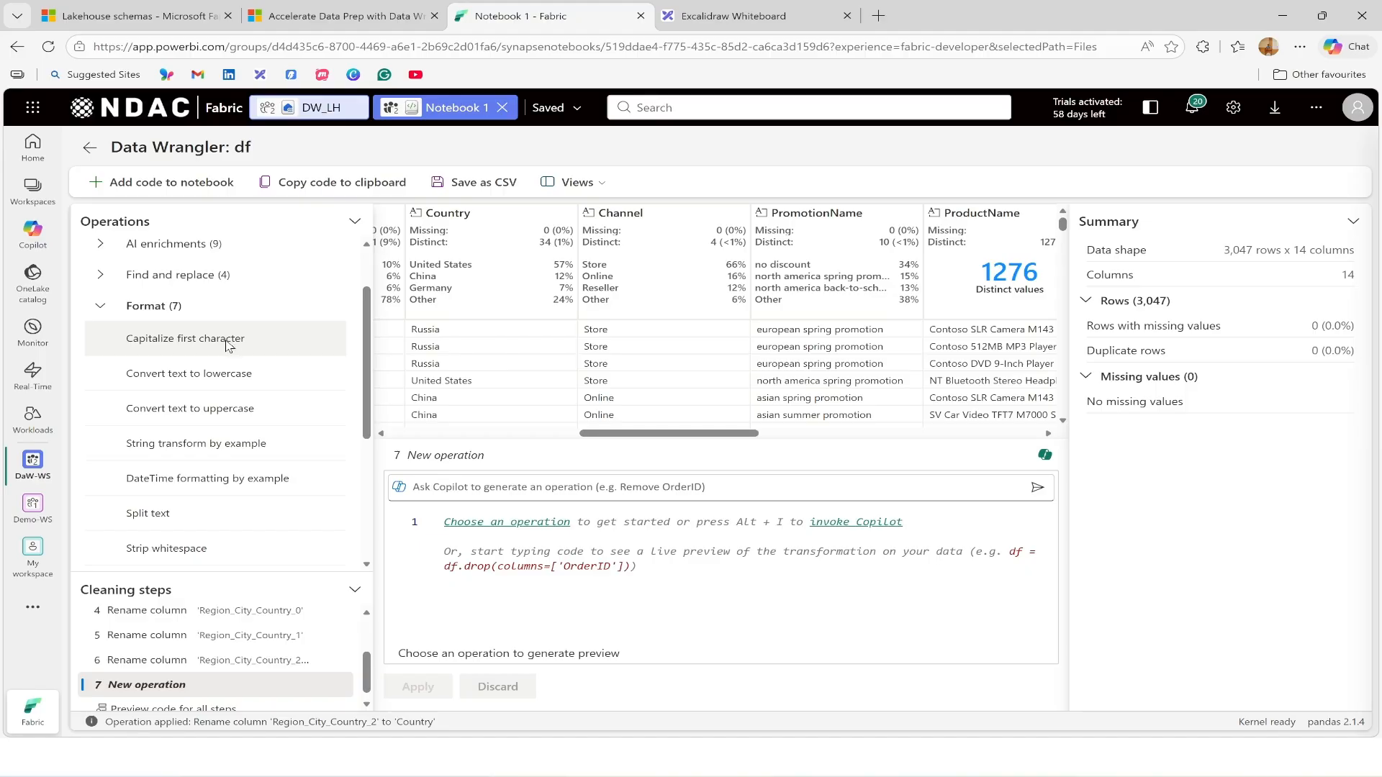
{"action": "left_click", "coordinate": [229, 347]}
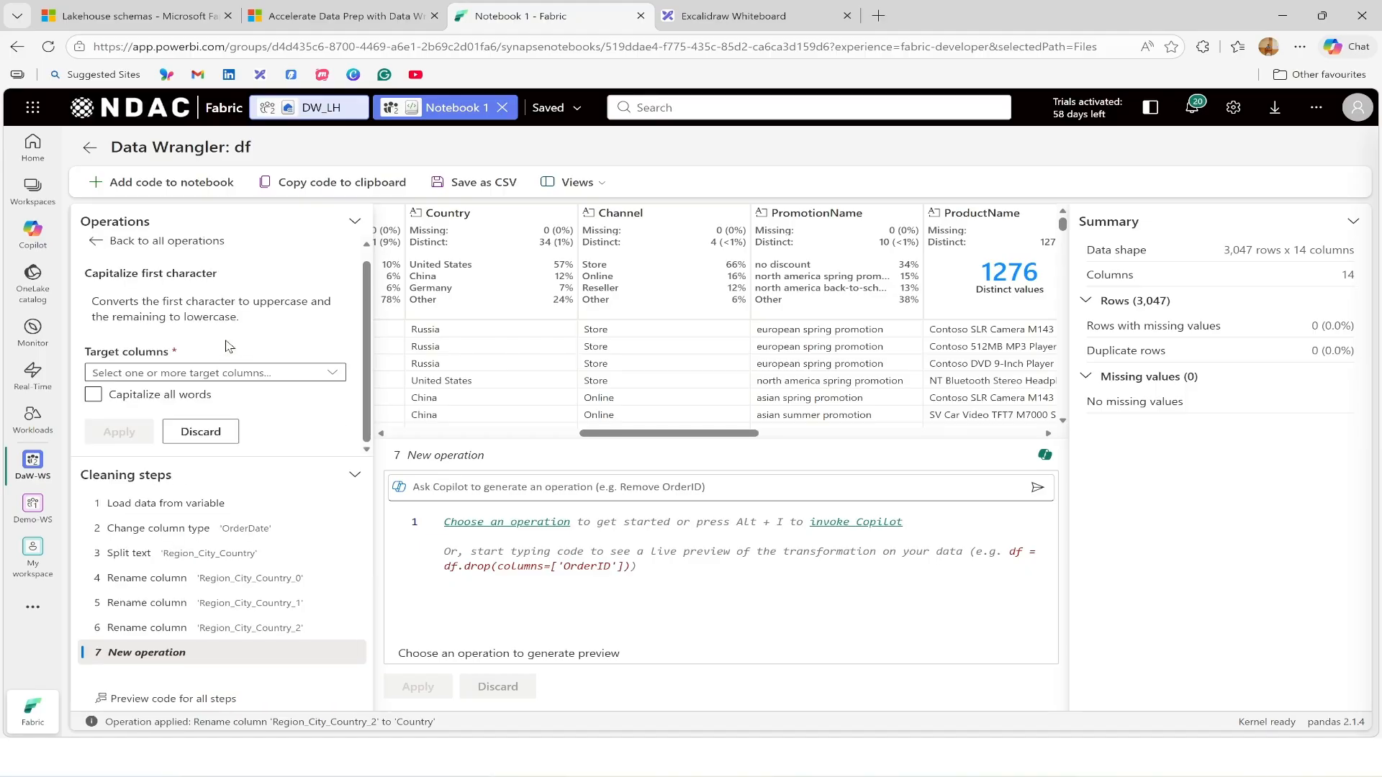
{"action": "left_click", "coordinate": [333, 373]}
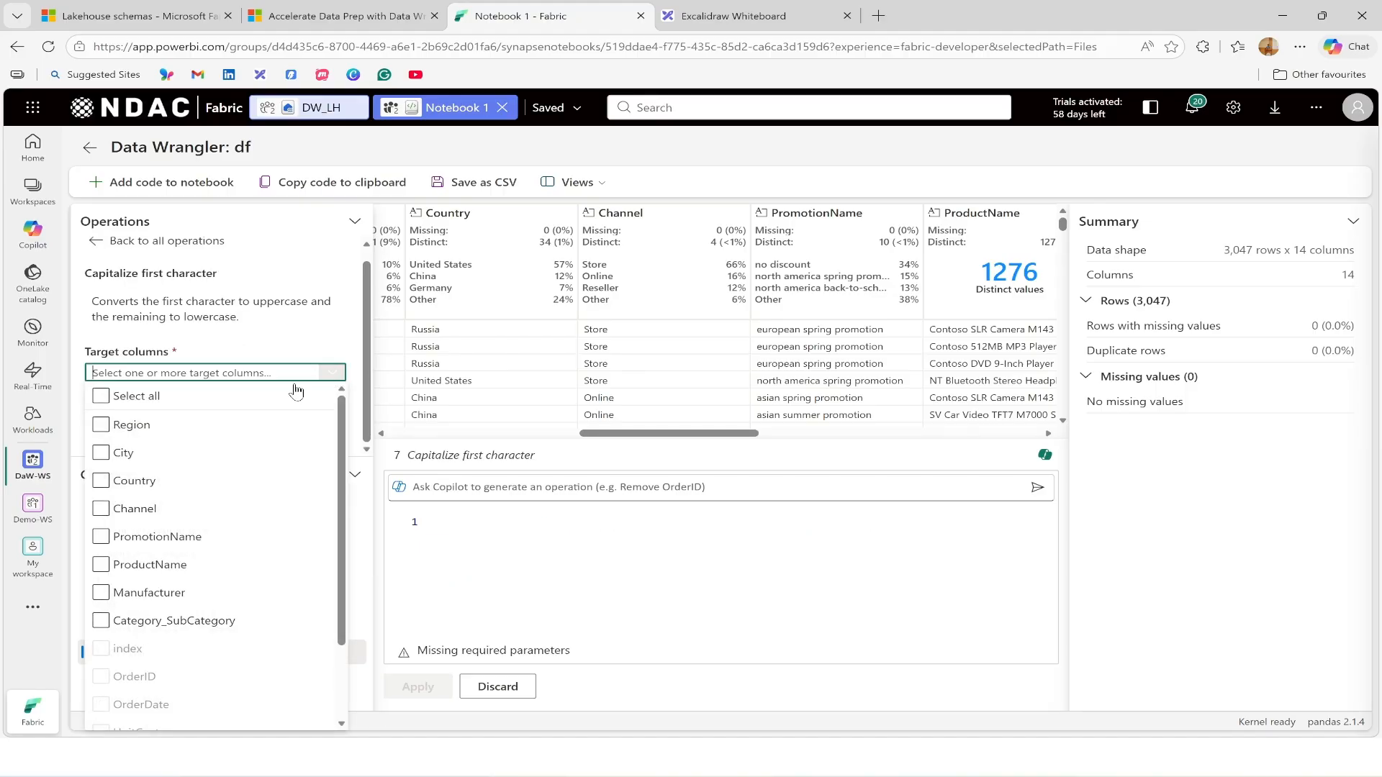
{"action": "left_click", "coordinate": [185, 538]}
{"action": "left_click", "coordinate": [365, 392]}
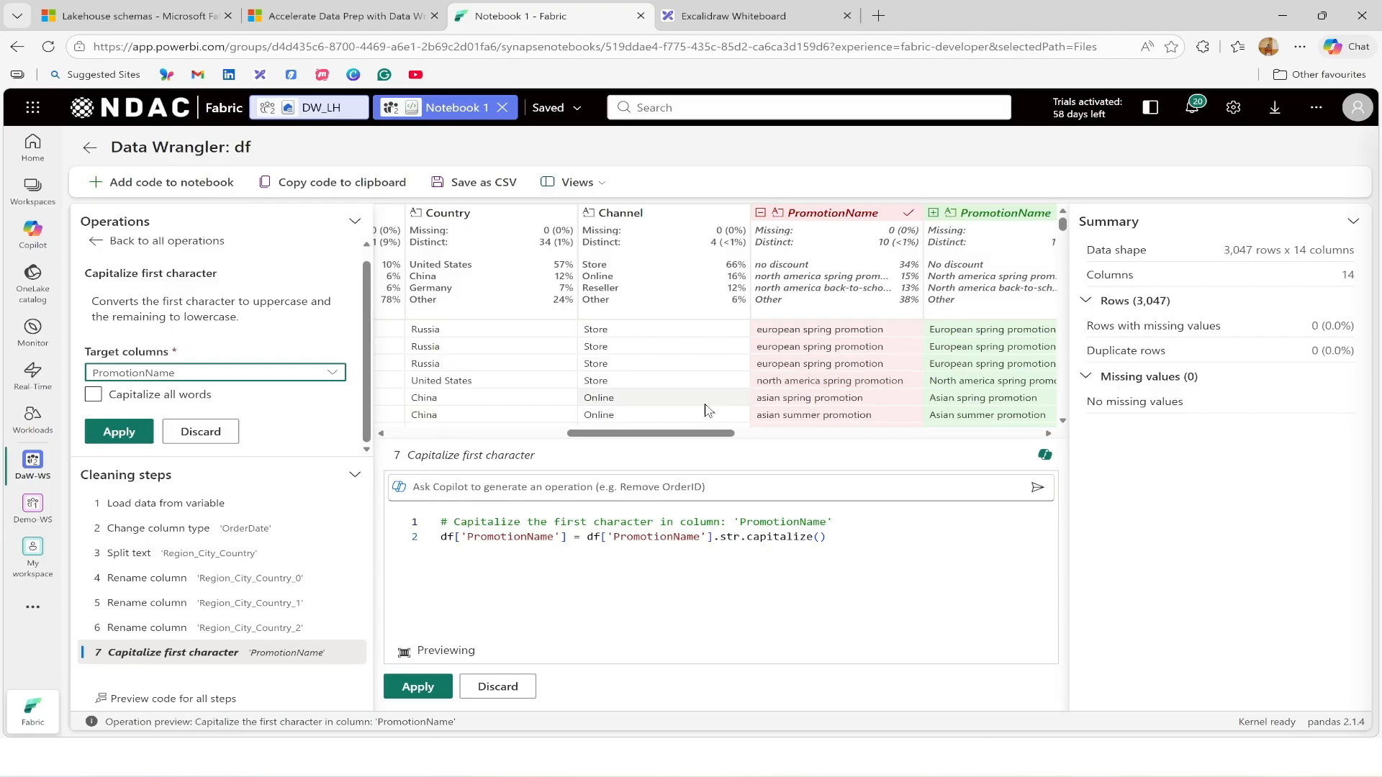
Check the PromotionName preview, enable capitalizing all words and apply the operation
{"action": "left_click_drag", "start_coordinate": [661, 435], "coordinate": [710, 435]}
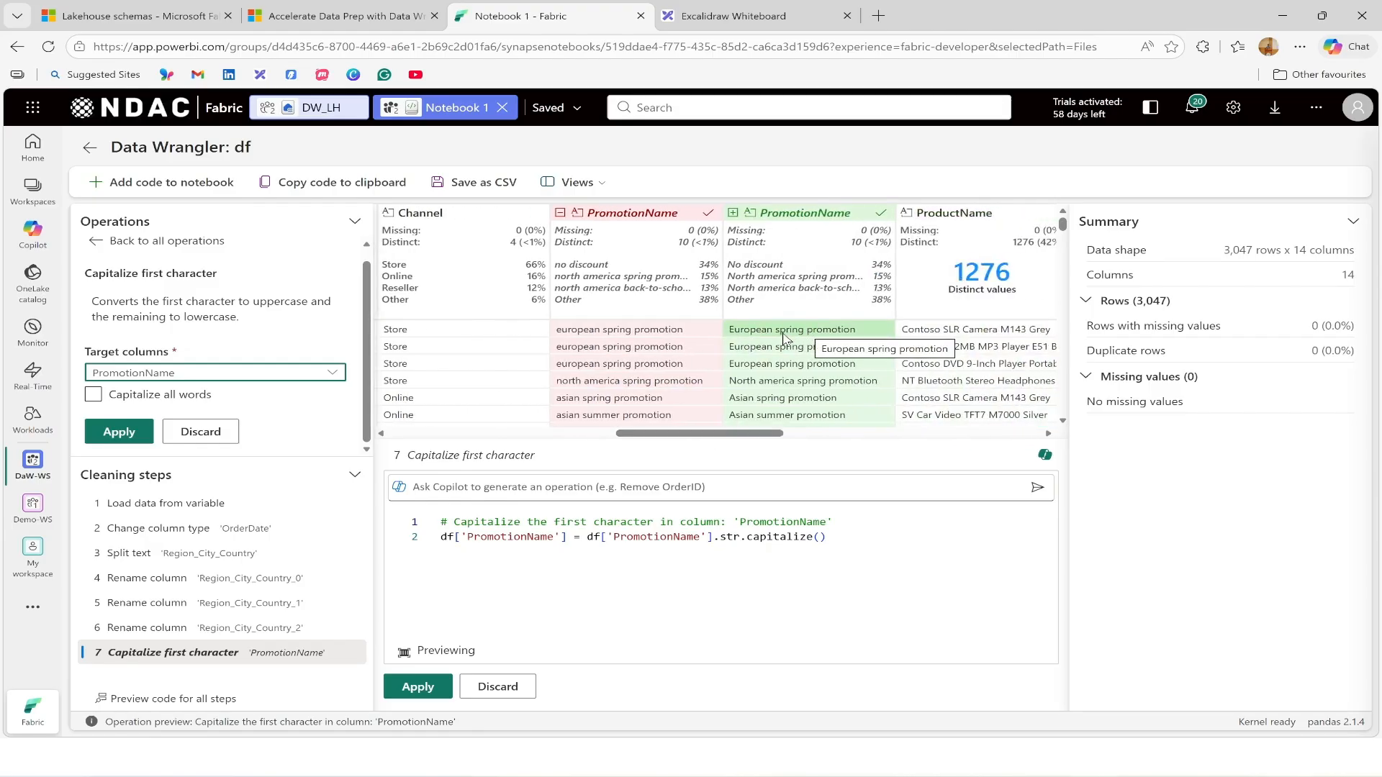
{"action": "left_click", "coordinate": [93, 394]}
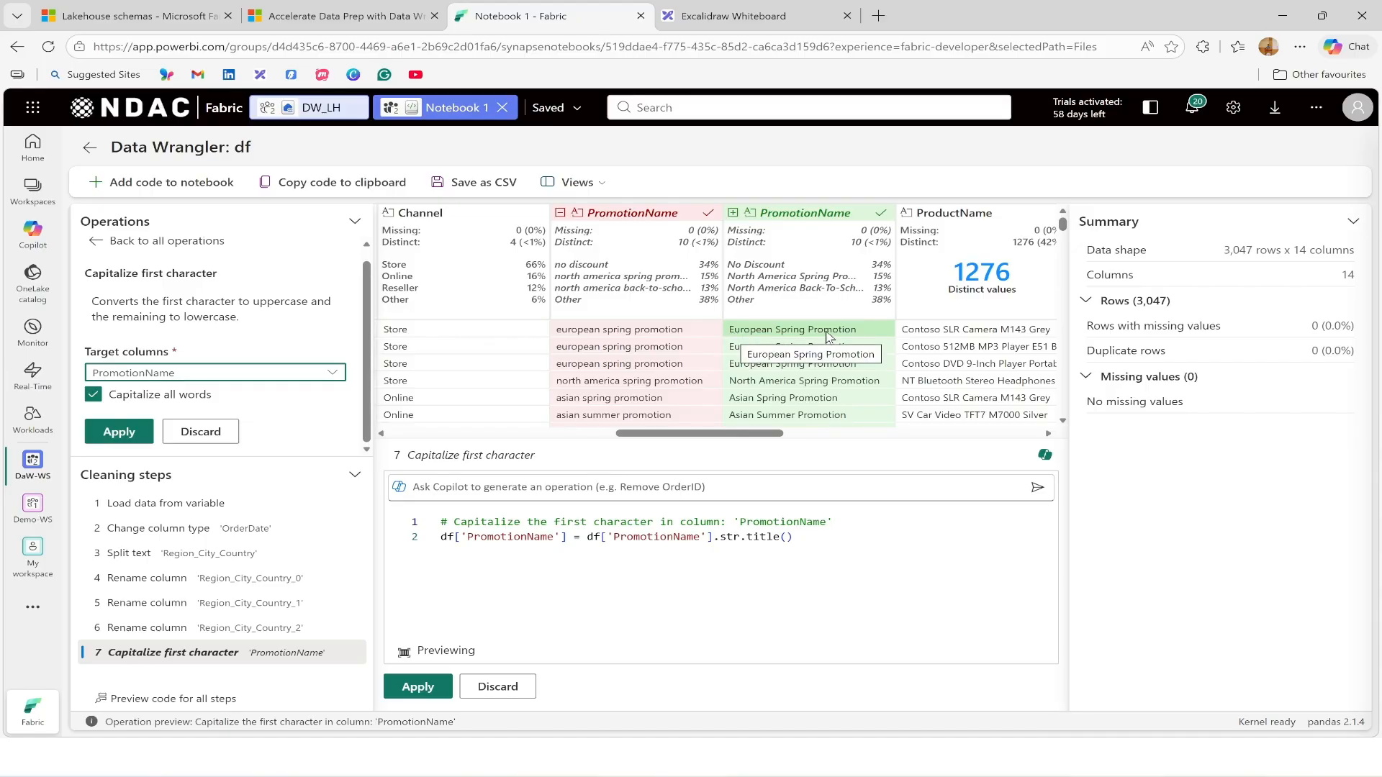
{"action": "left_click", "coordinate": [119, 432]}
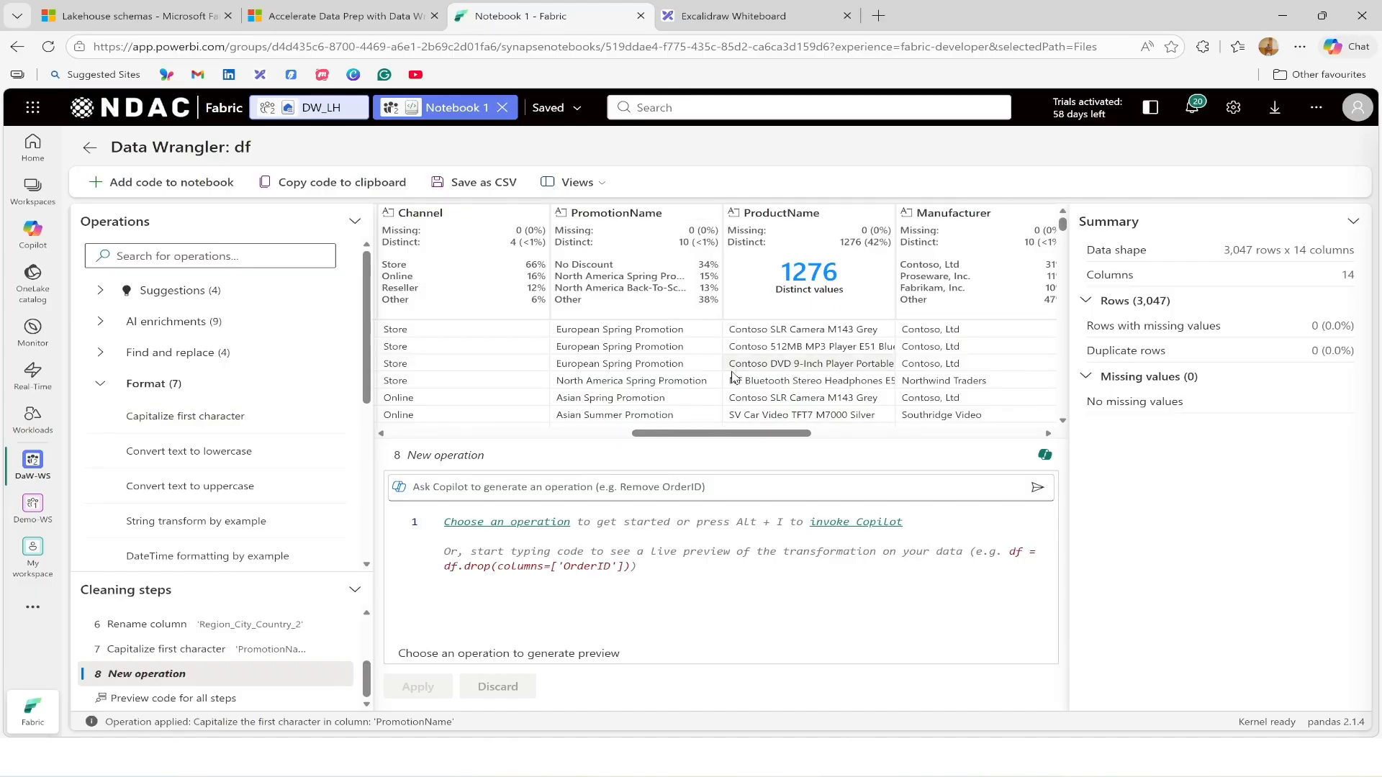
Split the Category_SubCategory column at the delimiter "-" with a Split text operation and apply it
{"action": "left_click_drag", "start_coordinate": [766, 434], "coordinate": [858, 435]}
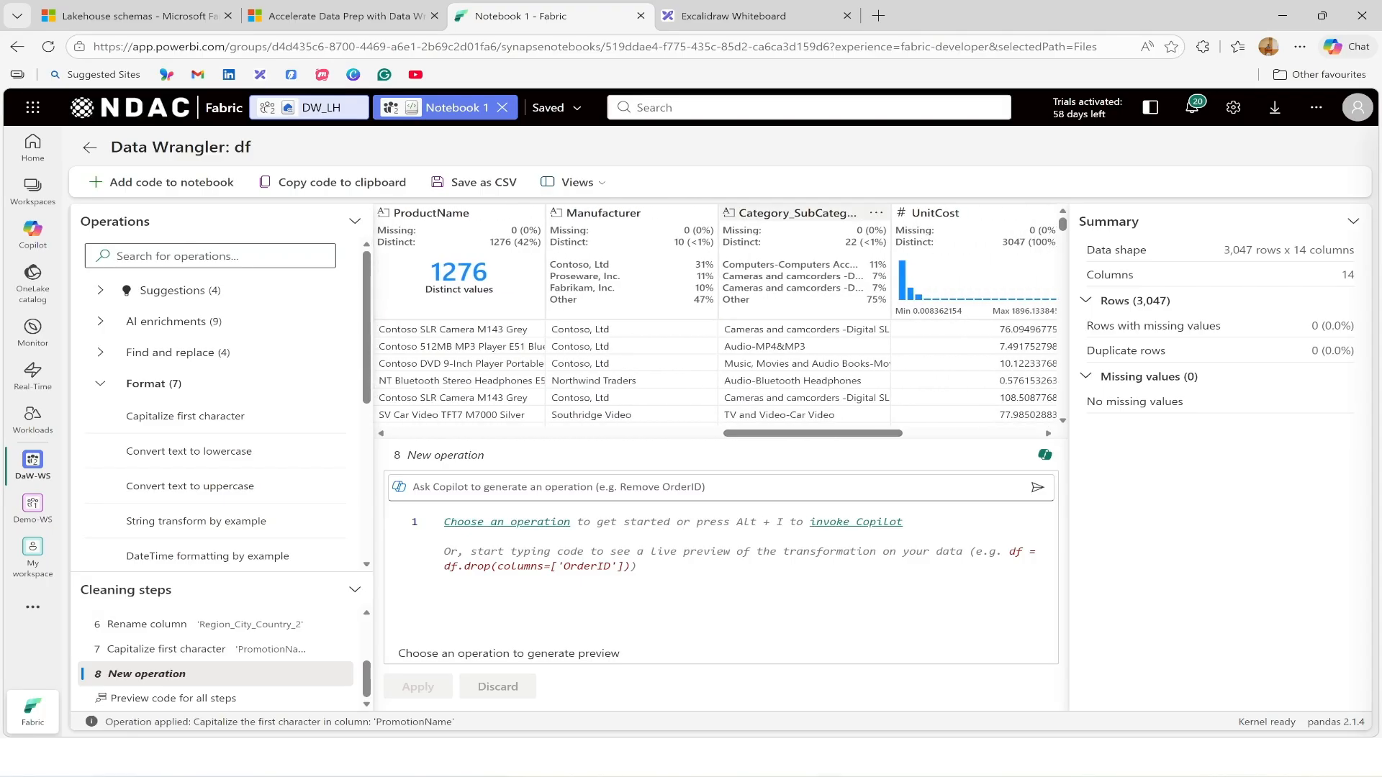
{"action": "left_click", "coordinate": [810, 216]}
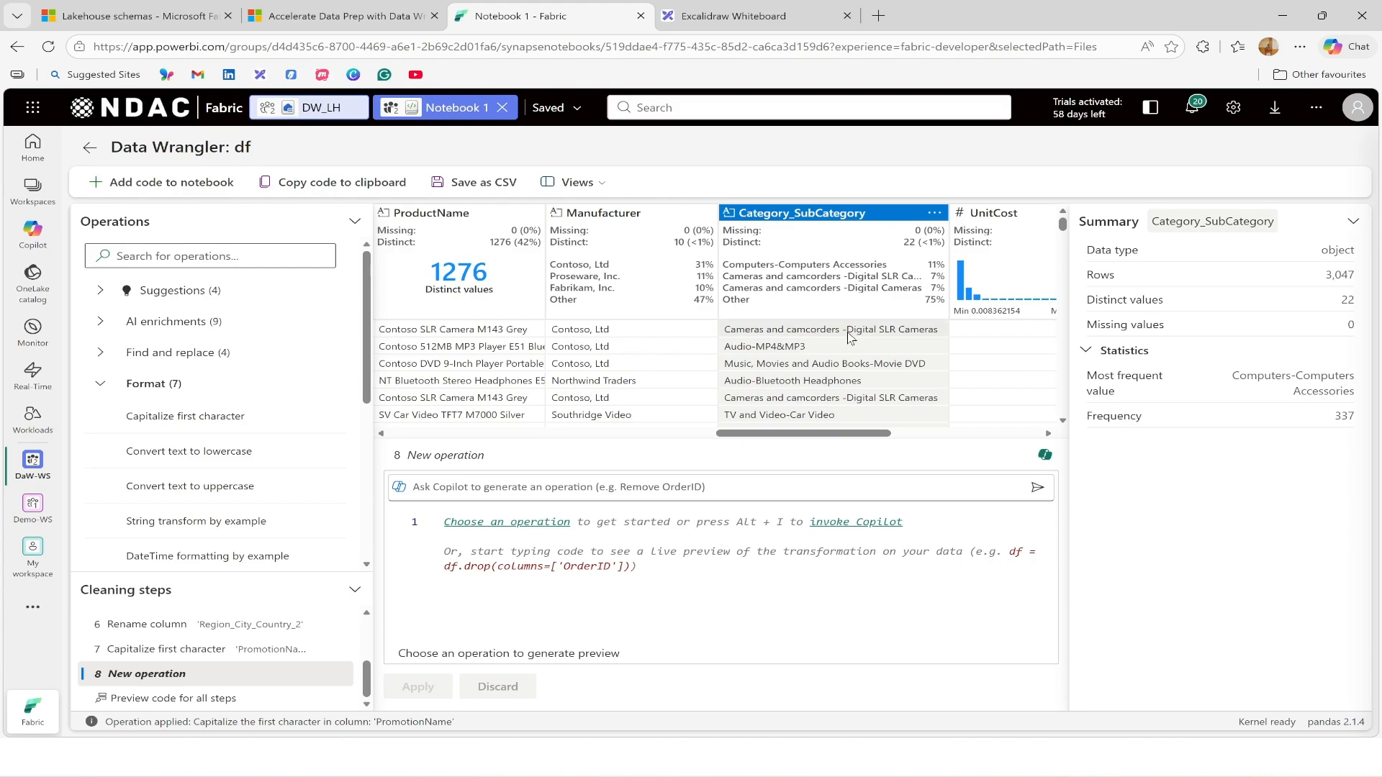
{"action": "left_click", "coordinate": [172, 385]}
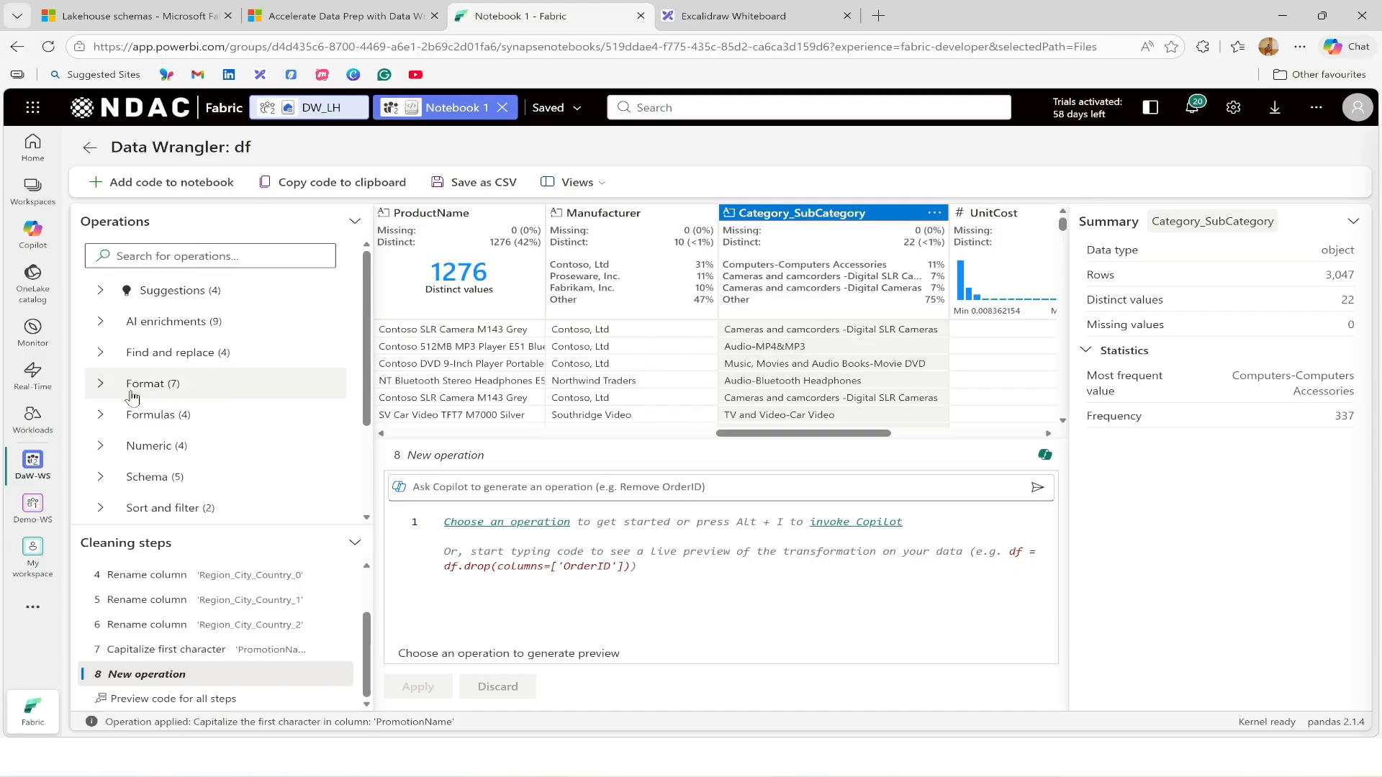
{"action": "left_click", "coordinate": [207, 387]}
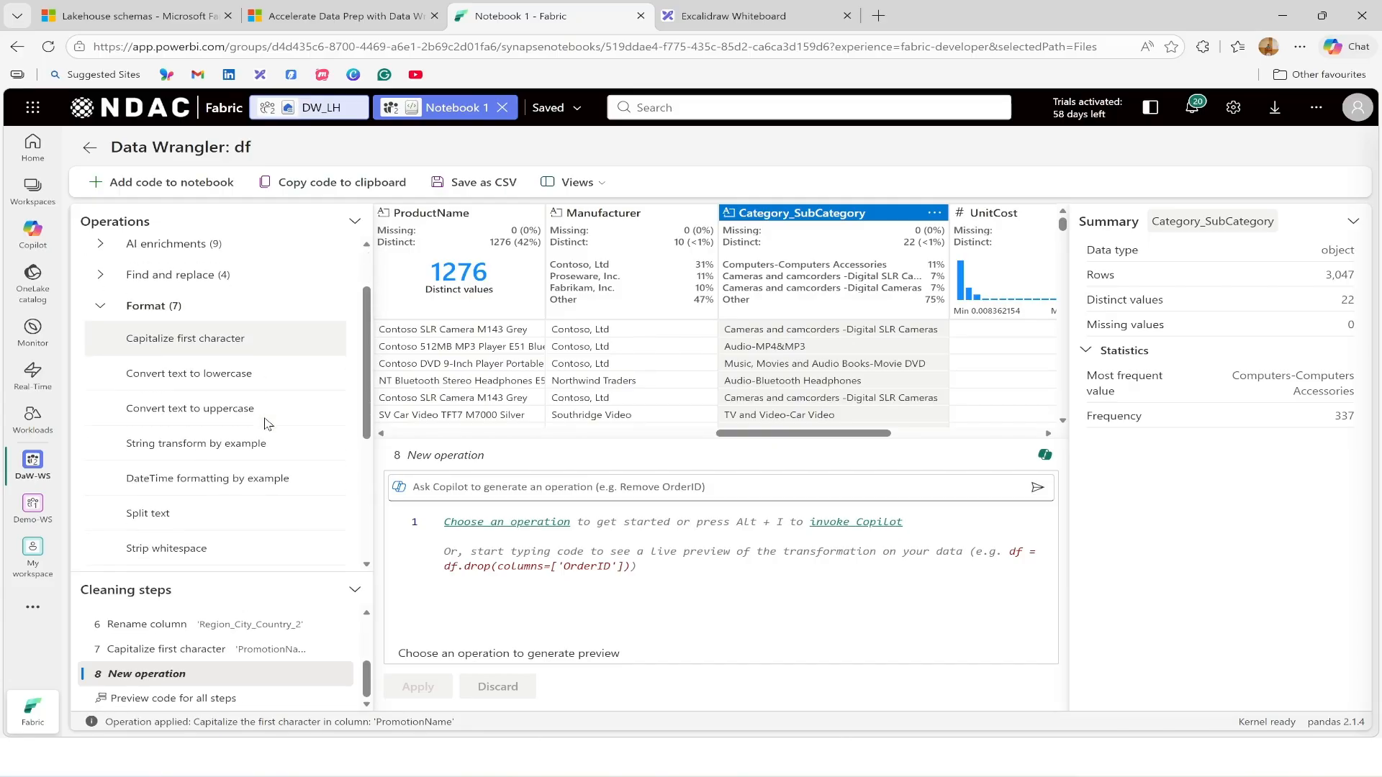
{"action": "left_click", "coordinate": [152, 514]}
{"action": "left_click", "coordinate": [224, 365]}
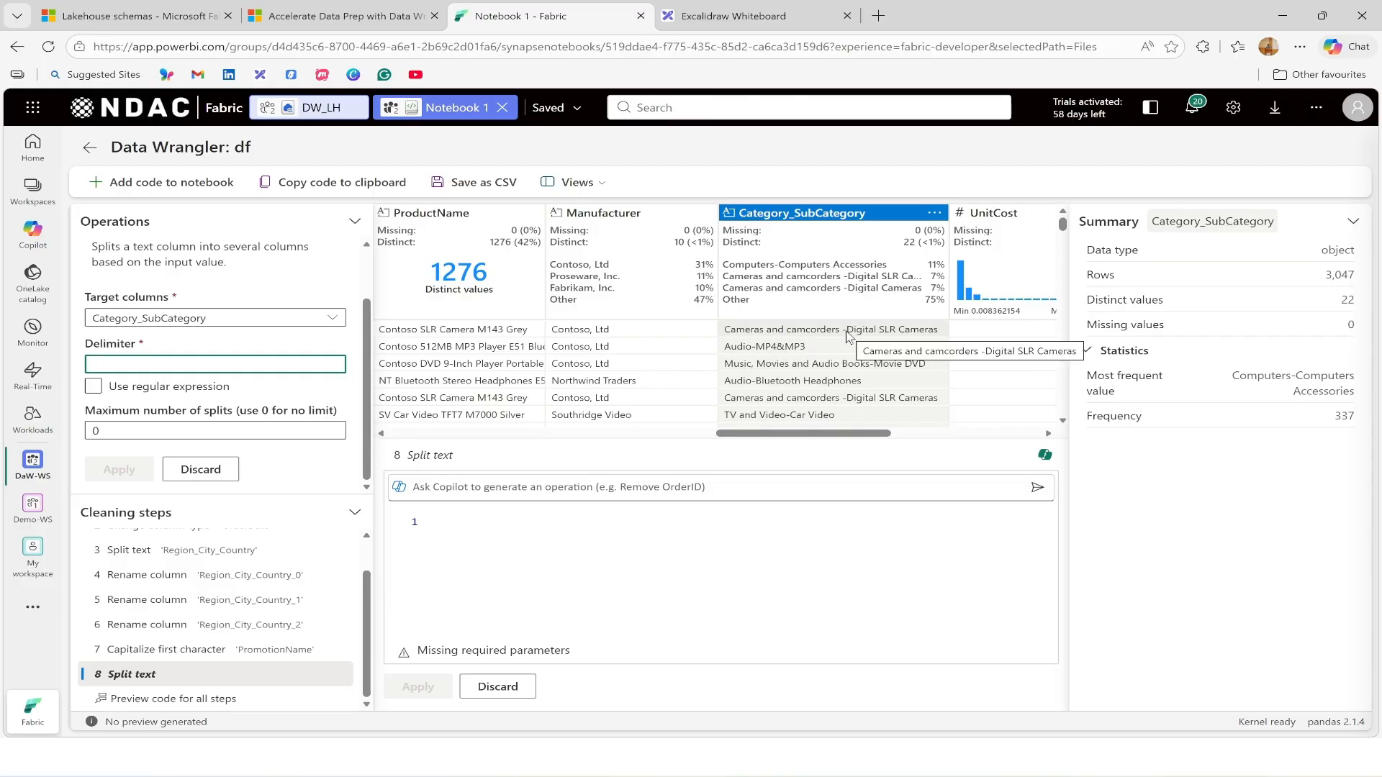
{"action": "type", "text": "-"}
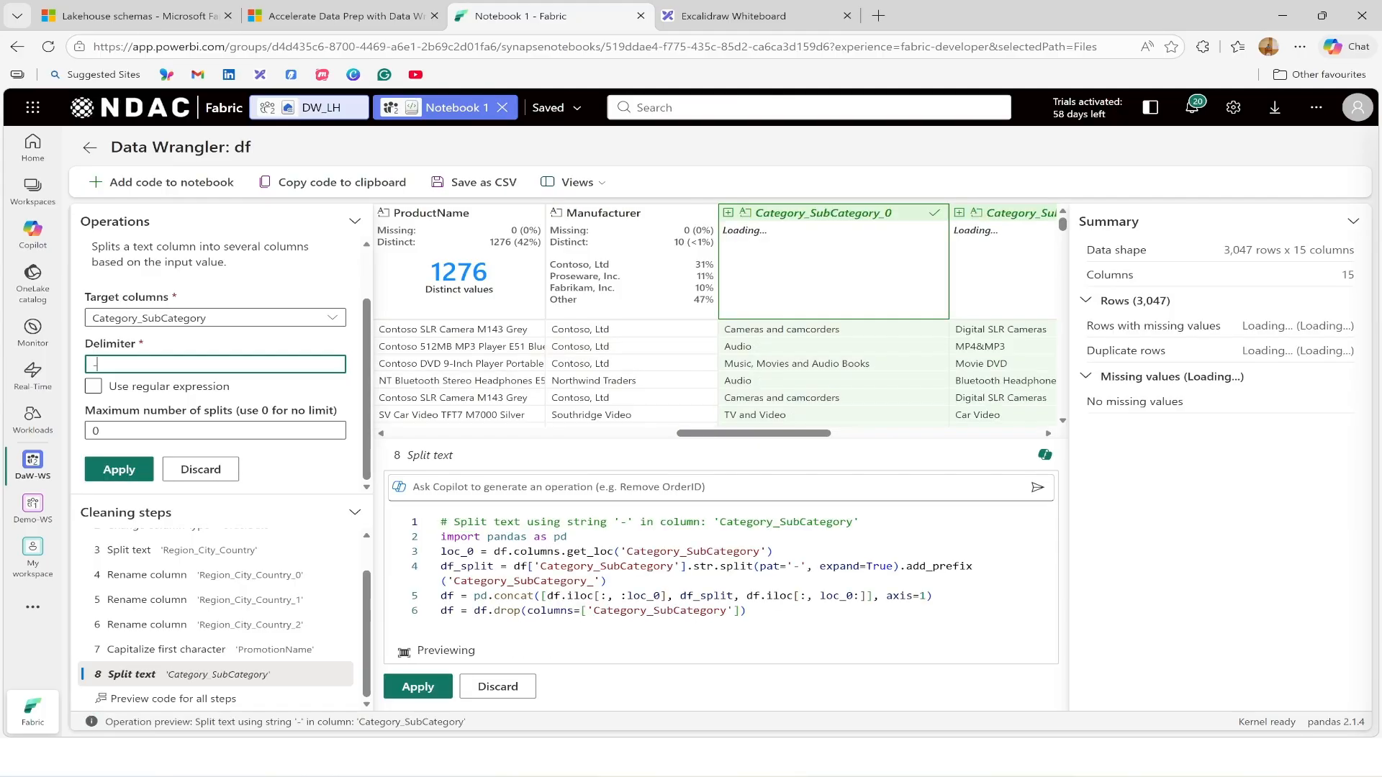
{"action": "left_click_drag", "start_coordinate": [812, 438], "coordinate": [874, 437]}
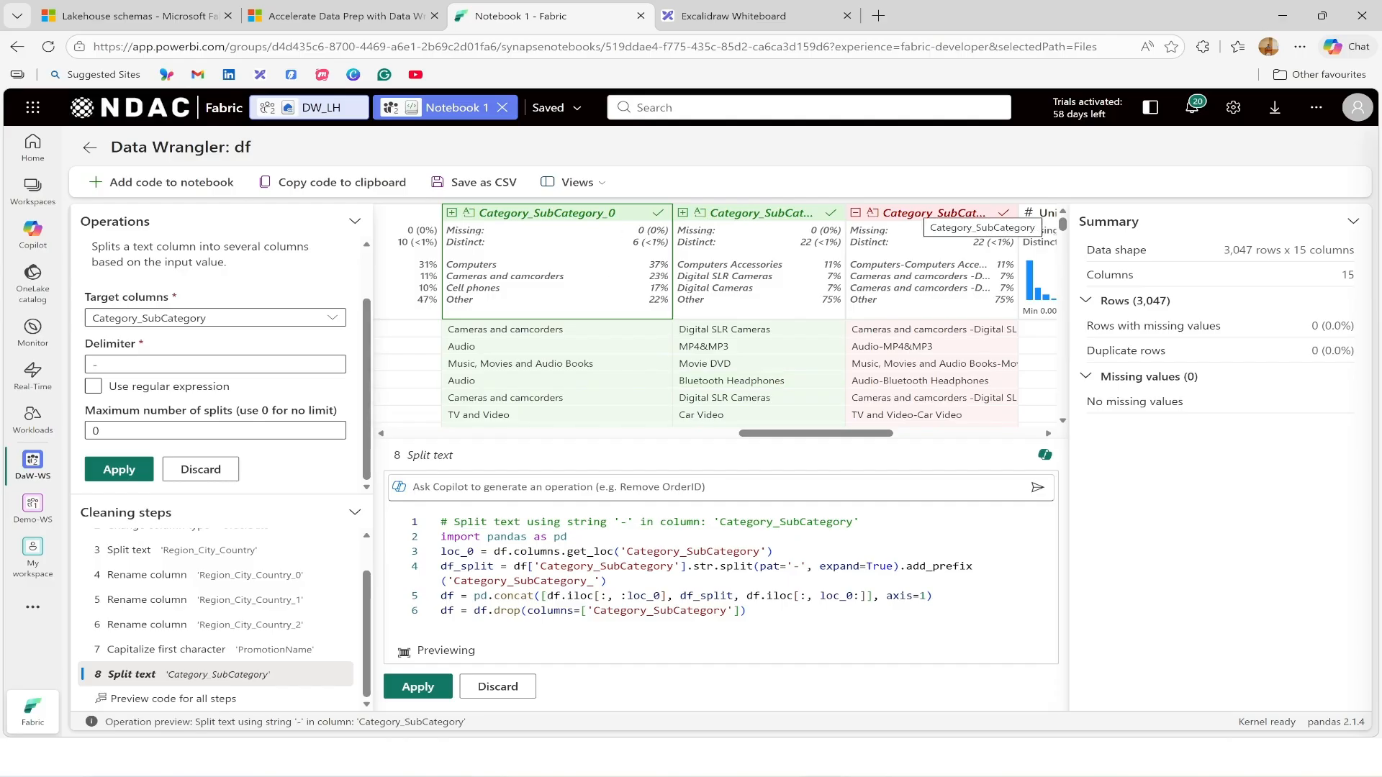
{"action": "left_click", "coordinate": [117, 472]}
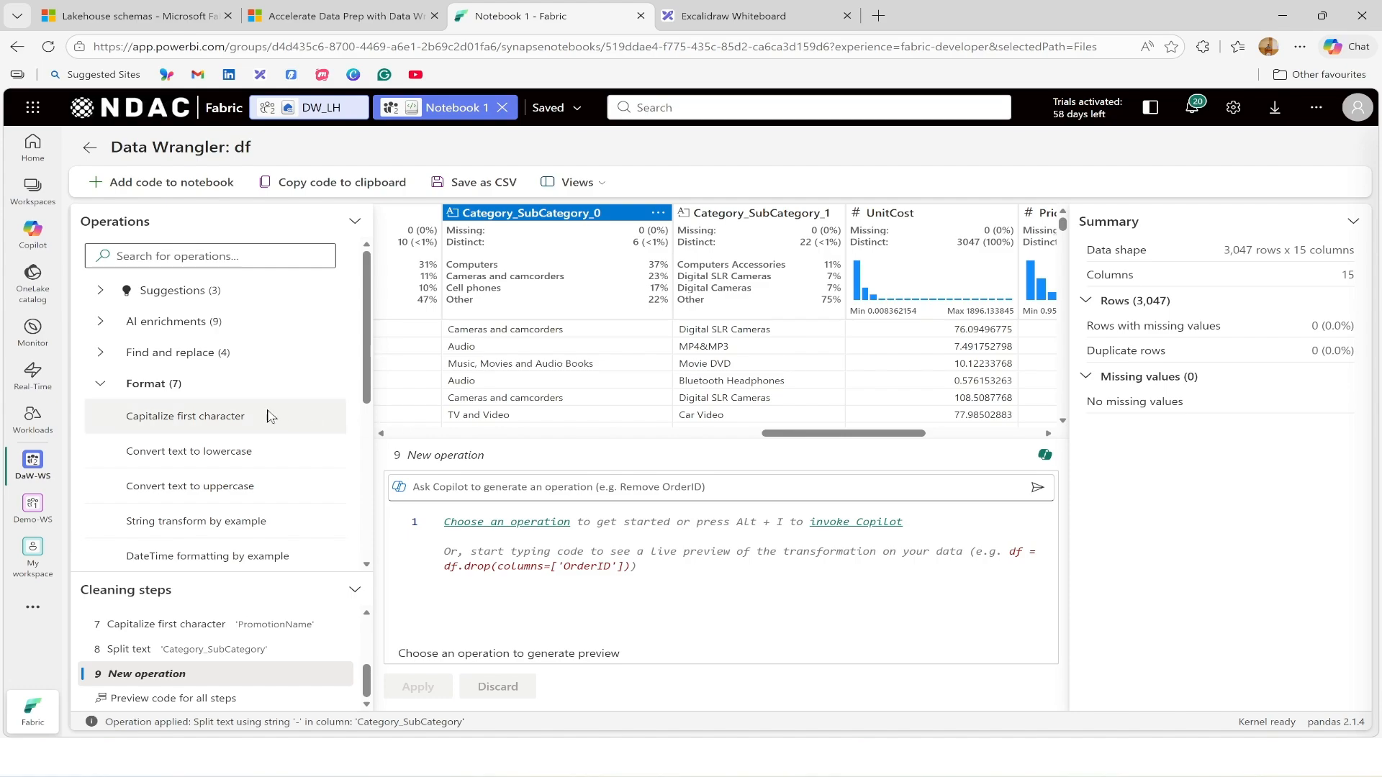
Rename the column Category_SubCategory_0 to Category with a Rename column operation from the Schema group and apply it
{"action": "left_click", "coordinate": [167, 389]}
{"action": "scroll", "coordinate": [209, 367], "scroll_direction": "down", "scroll_amount": 2}
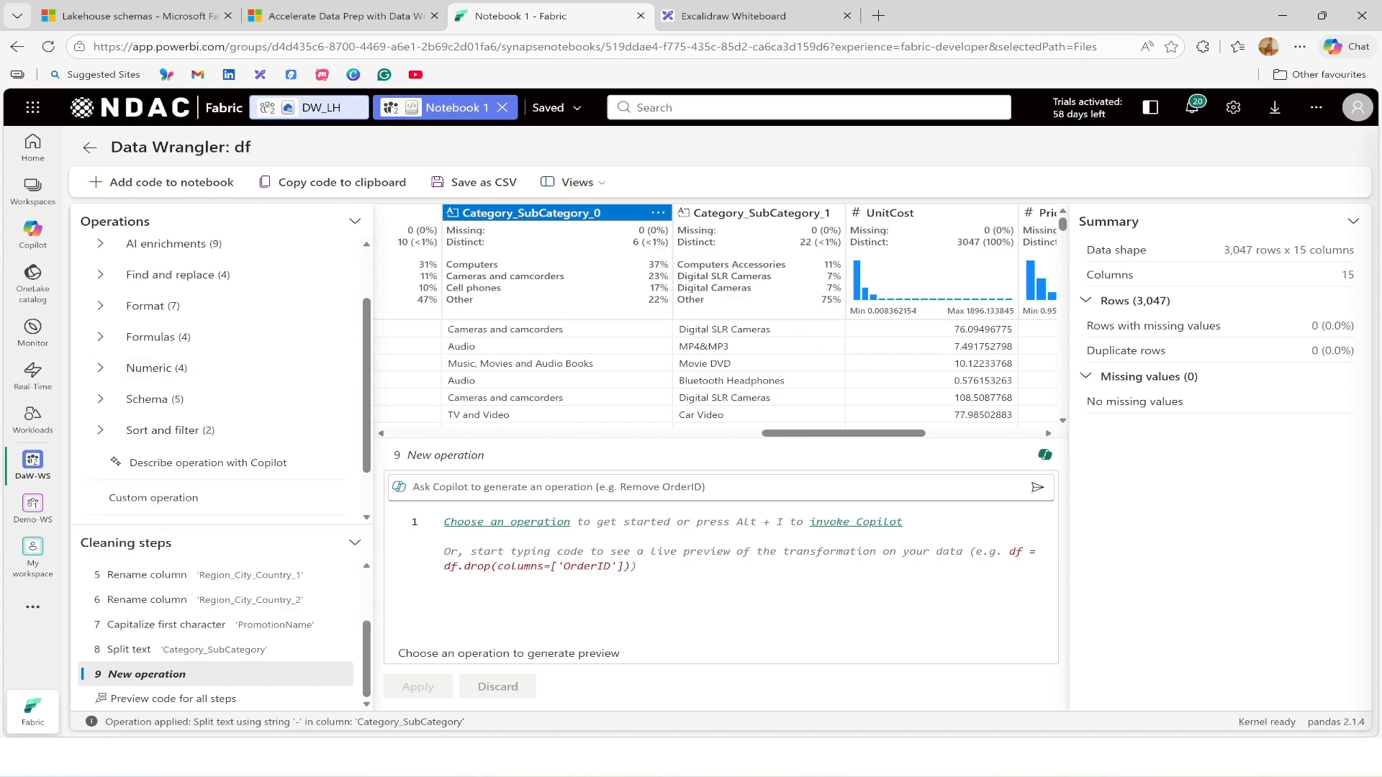
{"action": "left_click", "coordinate": [192, 399]}
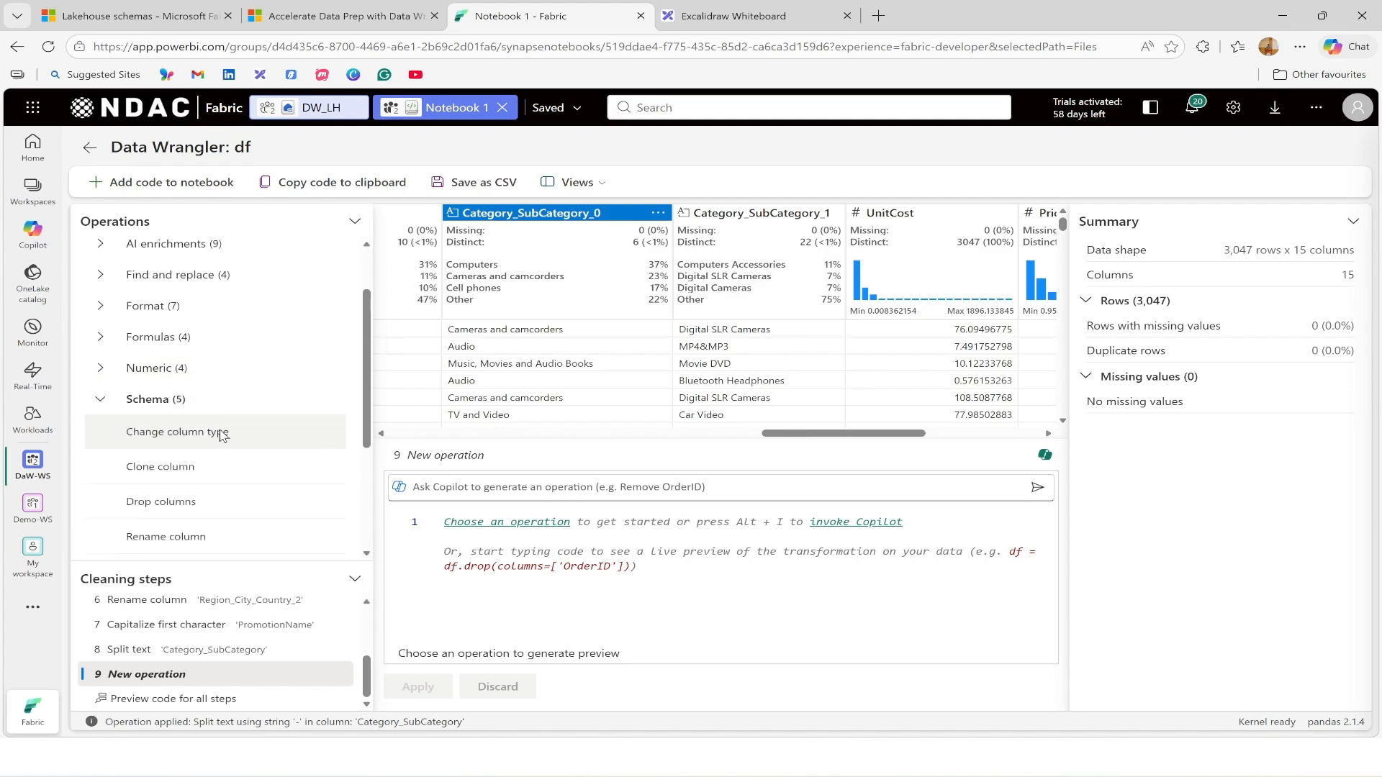
{"action": "scroll", "coordinate": [222, 438], "scroll_direction": "down", "scroll_amount": 2}
{"action": "left_click", "coordinate": [215, 452]}
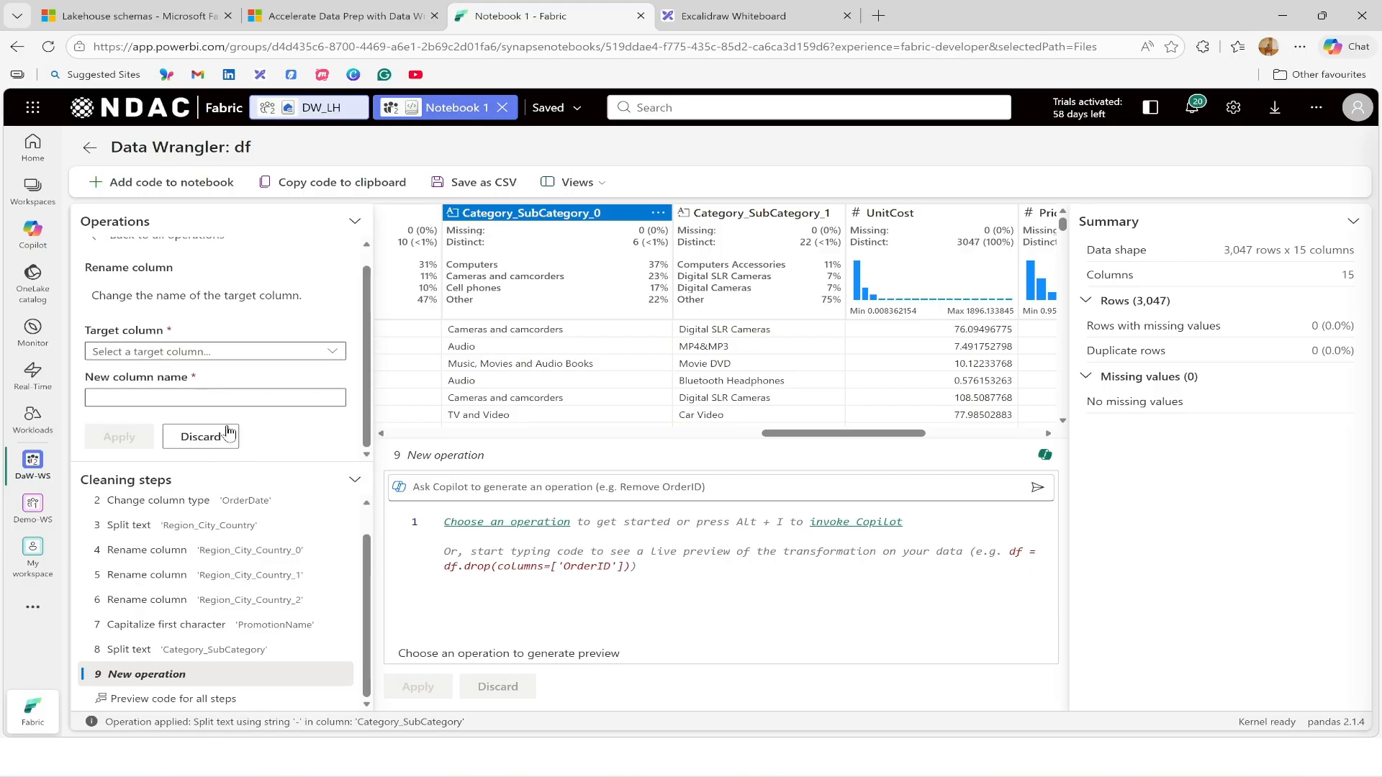
{"action": "left_click", "coordinate": [208, 352]}
{"action": "scroll", "coordinate": [220, 504], "scroll_direction": "down", "scroll_amount": 3}
{"action": "left_click", "coordinate": [214, 576]}
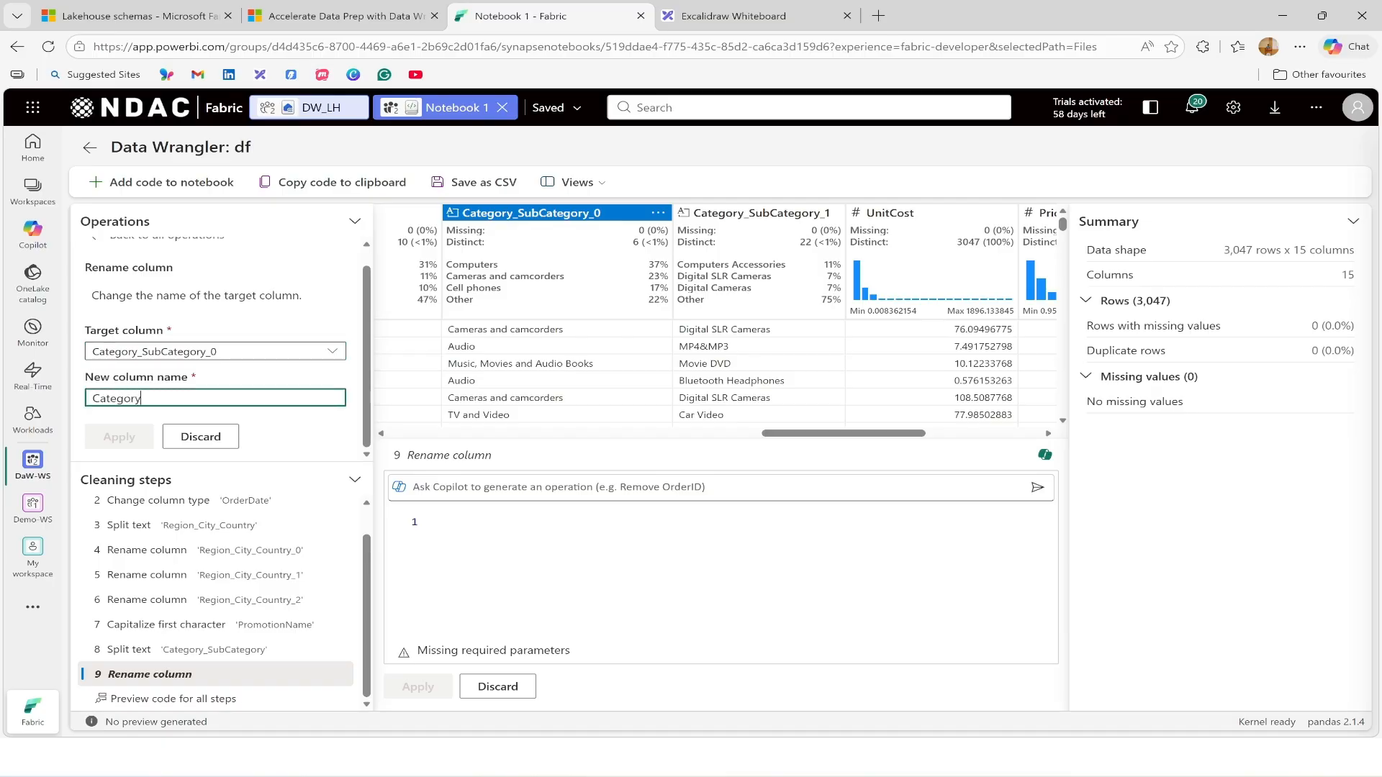
{"action": "key", "text": "Return"}
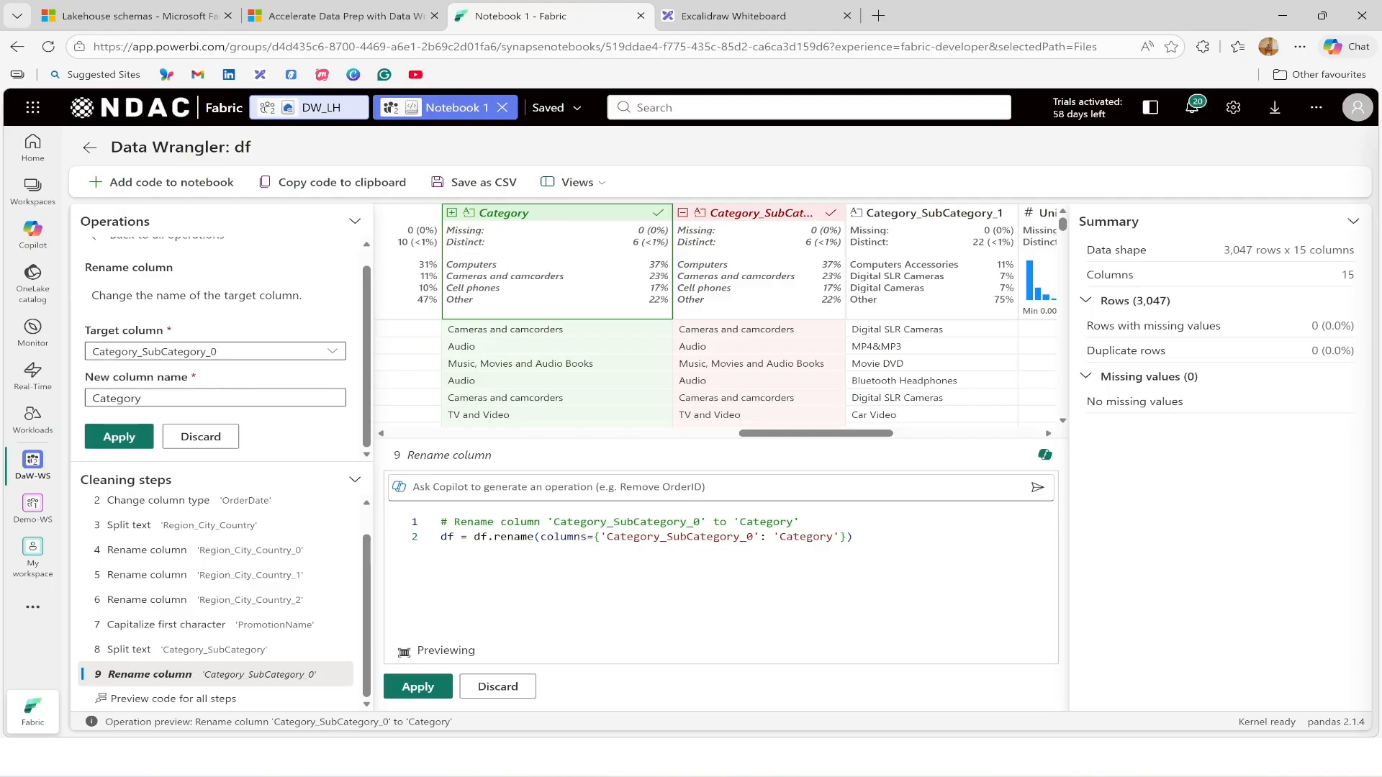
{"action": "left_click", "coordinate": [118, 437]}
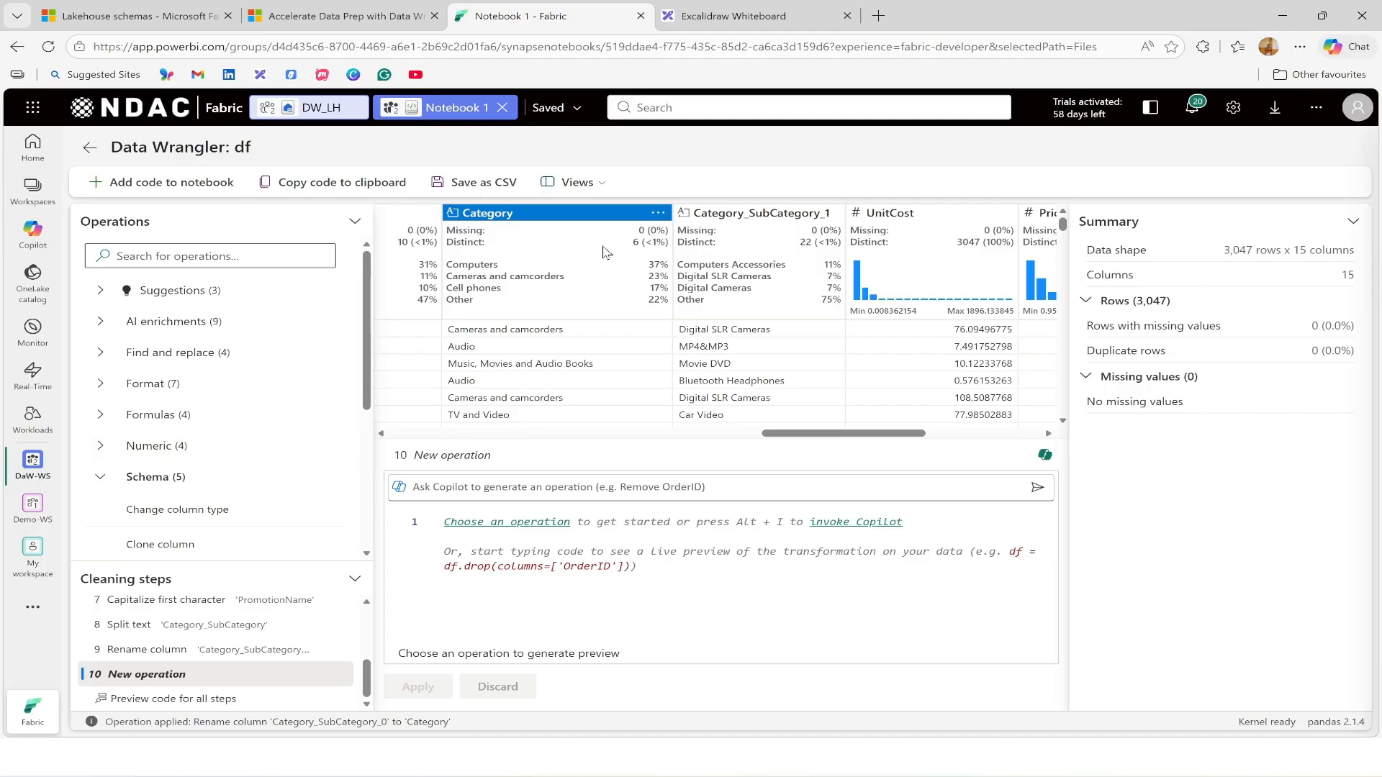
Rename the column Category_SubCategory_1 to Sub-Category with another Rename column operation and apply it
{"action": "scroll", "coordinate": [214, 392], "scroll_direction": "down", "scroll_amount": 2}
{"action": "left_click", "coordinate": [204, 456]}
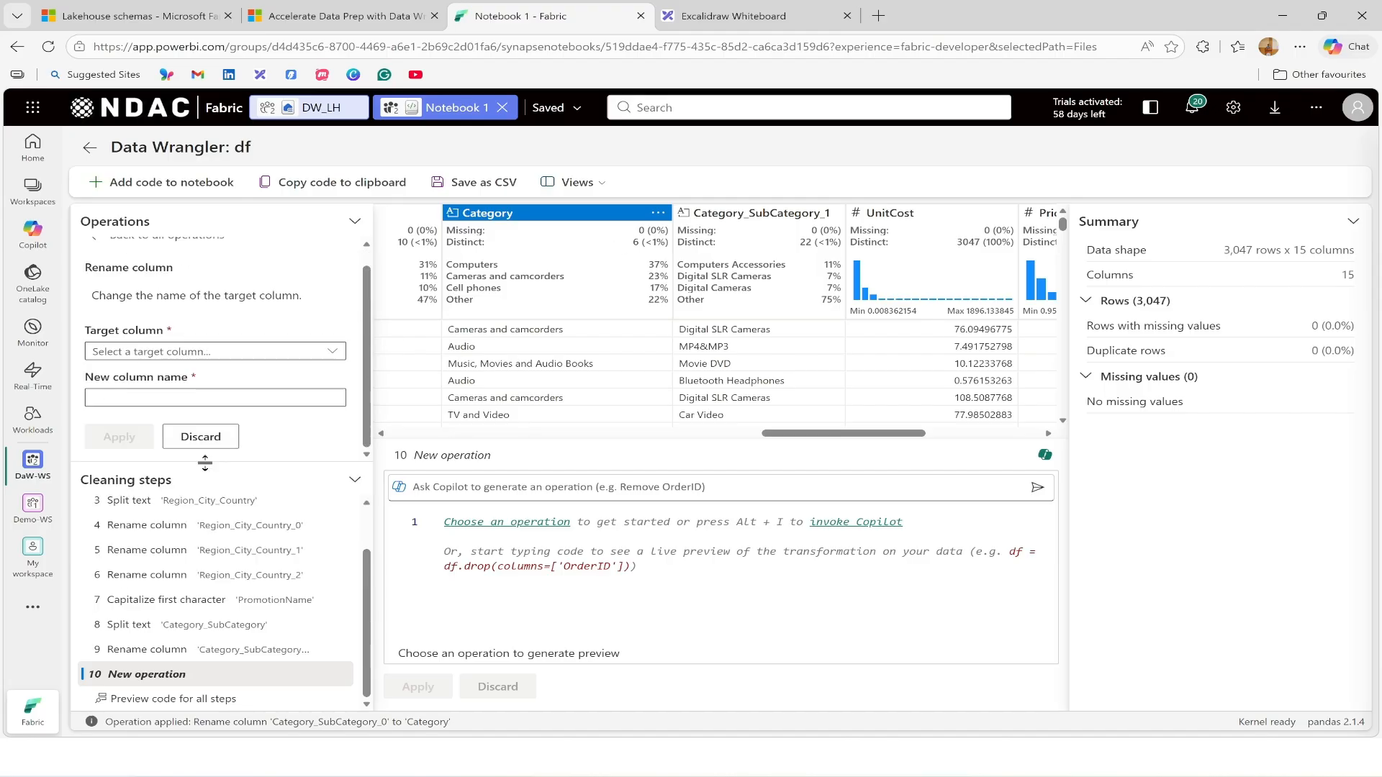
{"action": "left_click", "coordinate": [216, 351]}
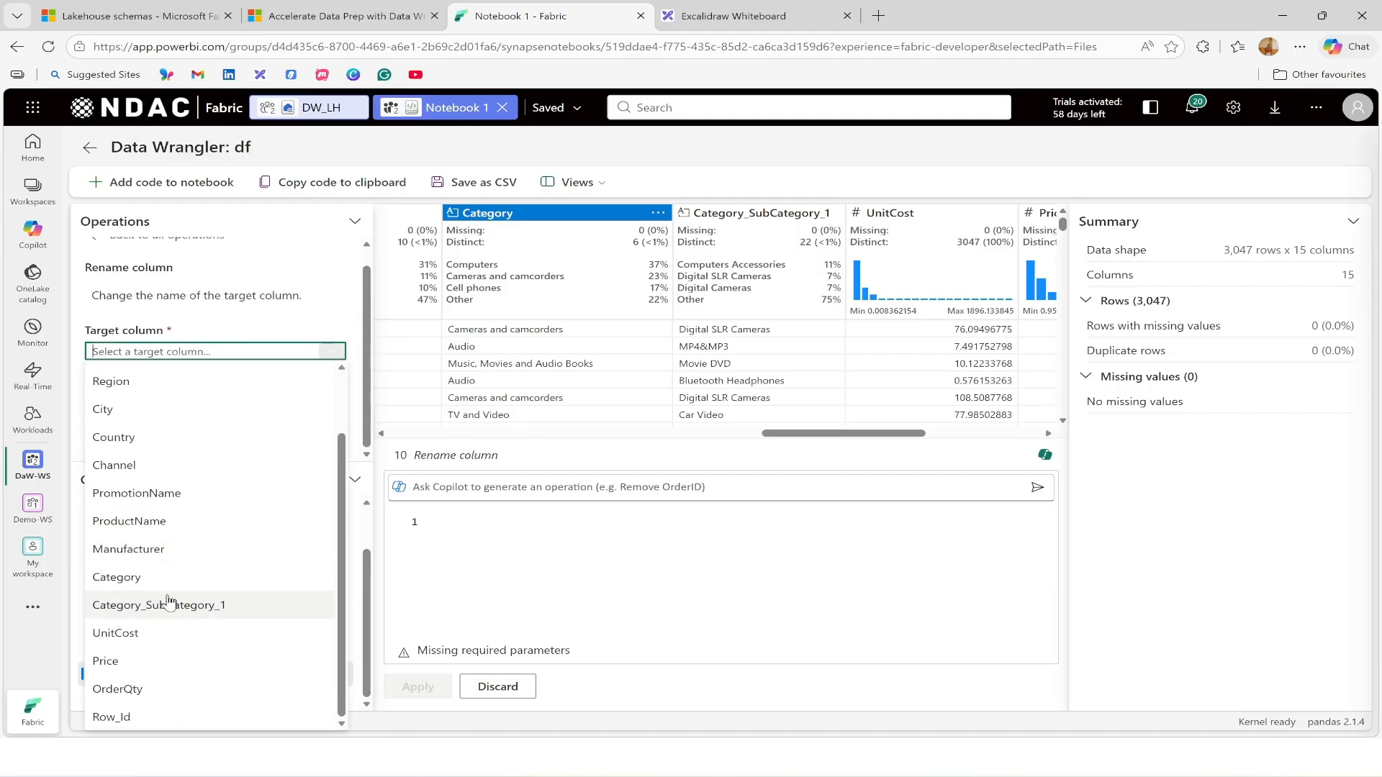
{"action": "left_click", "coordinate": [172, 604]}
{"action": "left_click", "coordinate": [93, 398]}
{"action": "type", "text": "Category"}
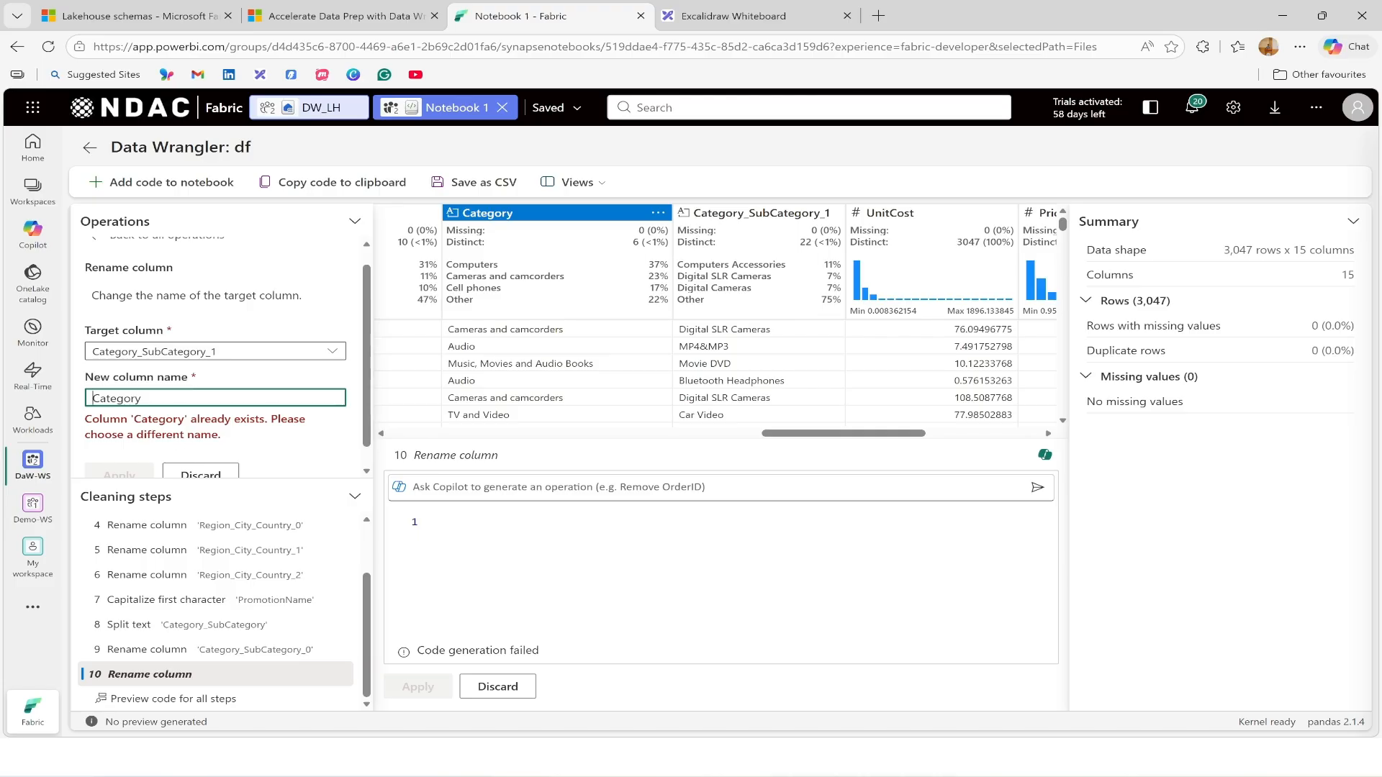
{"action": "key", "text": "ctrl+a"}
{"action": "type", "text": "Sub-Category"}
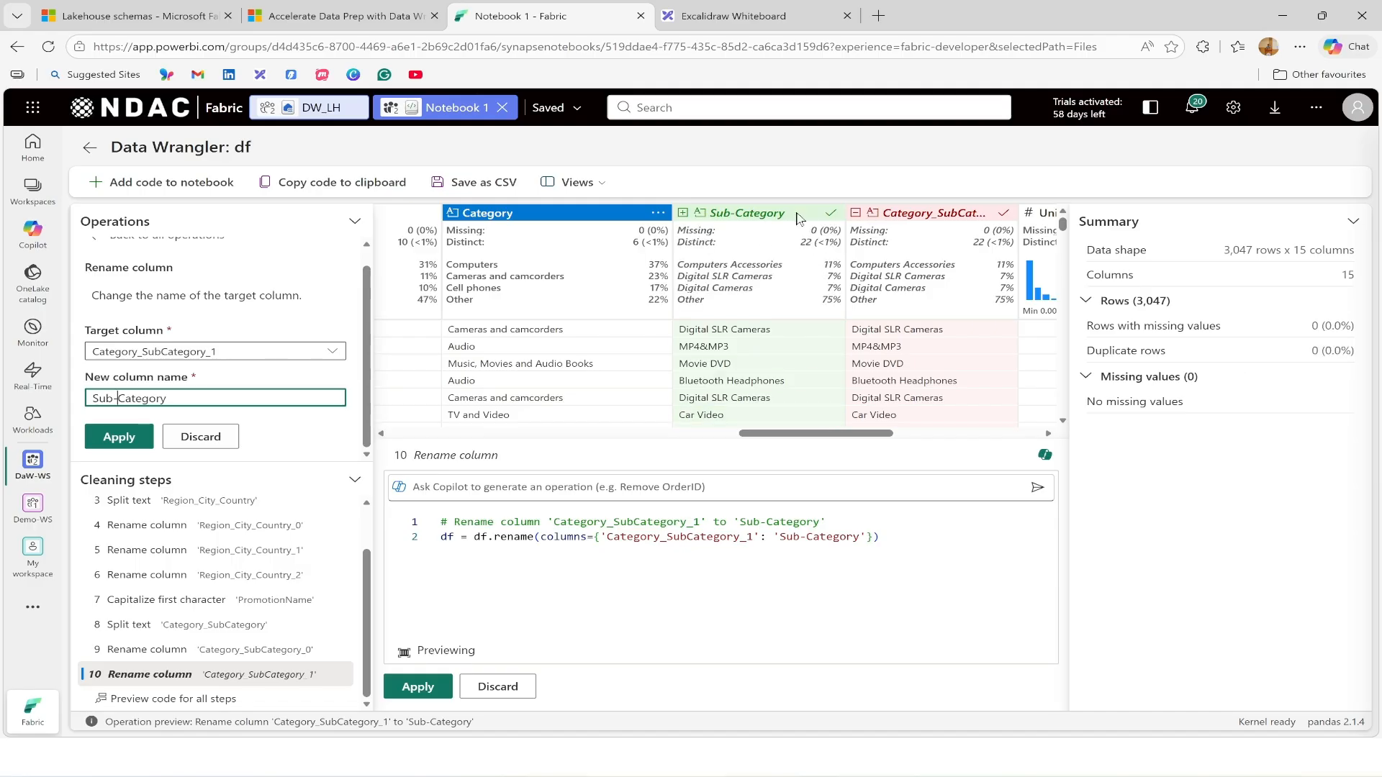
{"action": "left_click", "coordinate": [117, 441]}
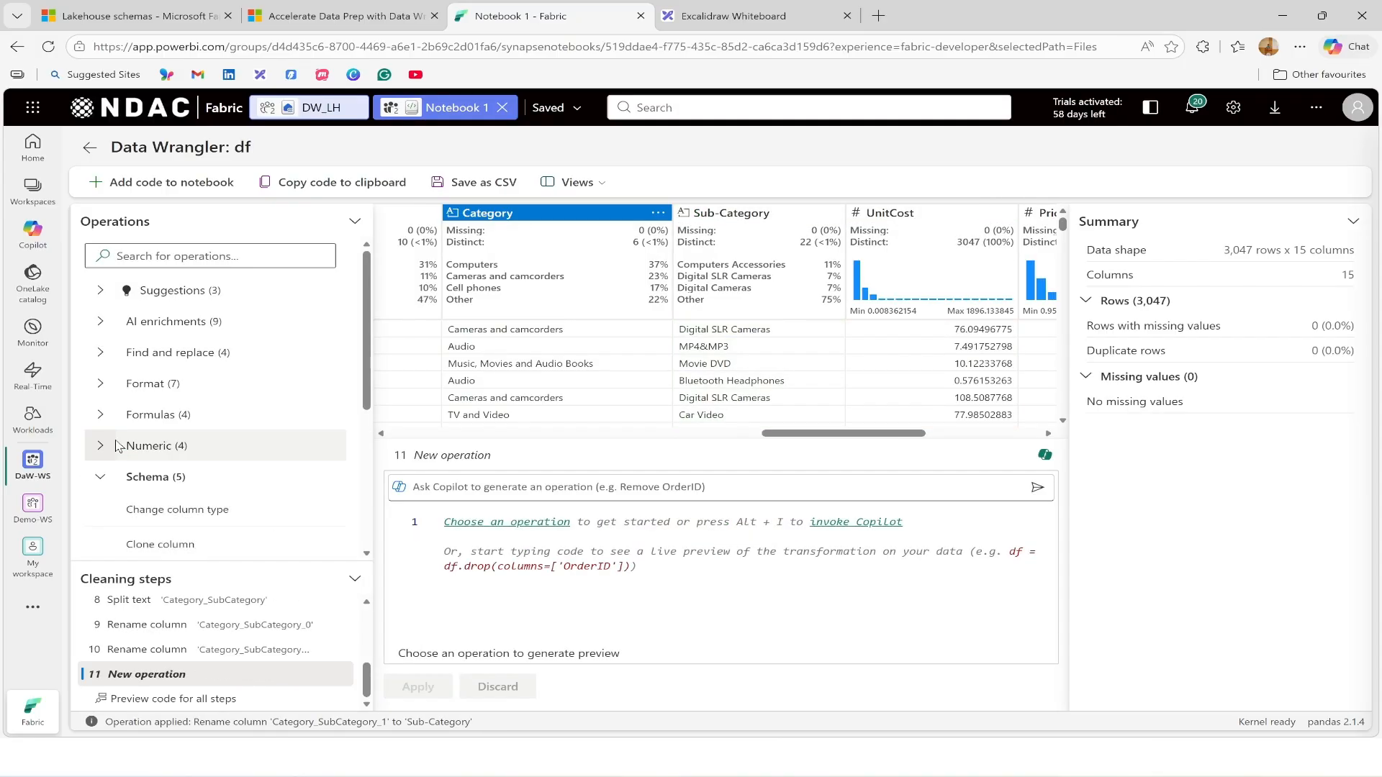
Review the list of cleaning steps and the remaining columns from UnitCost to Row_Id
{"action": "scroll", "coordinate": [252, 648], "scroll_direction": "up", "scroll_amount": 3}
{"action": "scroll", "coordinate": [252, 648], "scroll_direction": "down", "scroll_amount": 3}
{"action": "scroll", "coordinate": [139, 682], "scroll_direction": "up", "scroll_amount": 5}
{"action": "left_click_drag", "start_coordinate": [869, 436], "coordinate": [986, 436]}
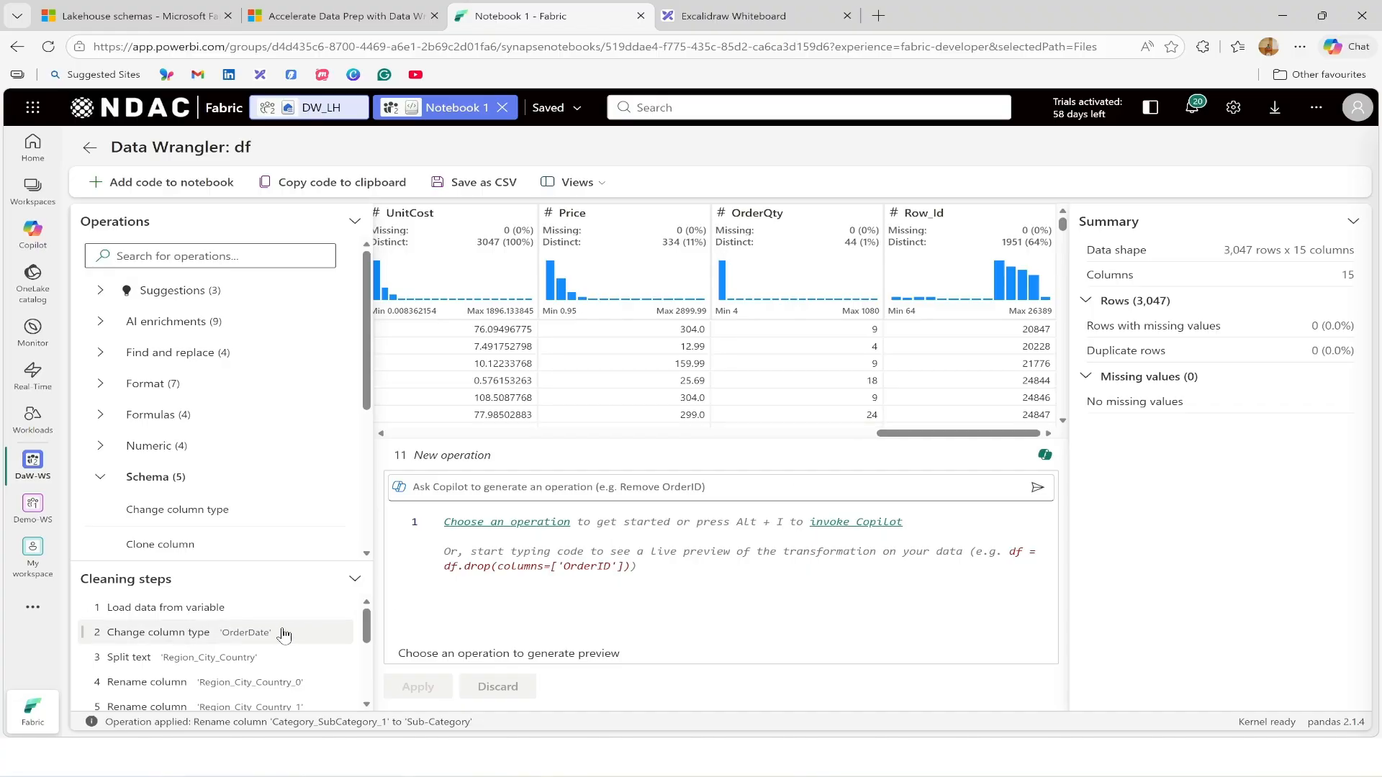
Look through the cleaning steps, inspect the earlier Split text step on Region_City_Country, and return to the current step
{"action": "scroll", "coordinate": [281, 633], "scroll_direction": "down", "scroll_amount": 3}
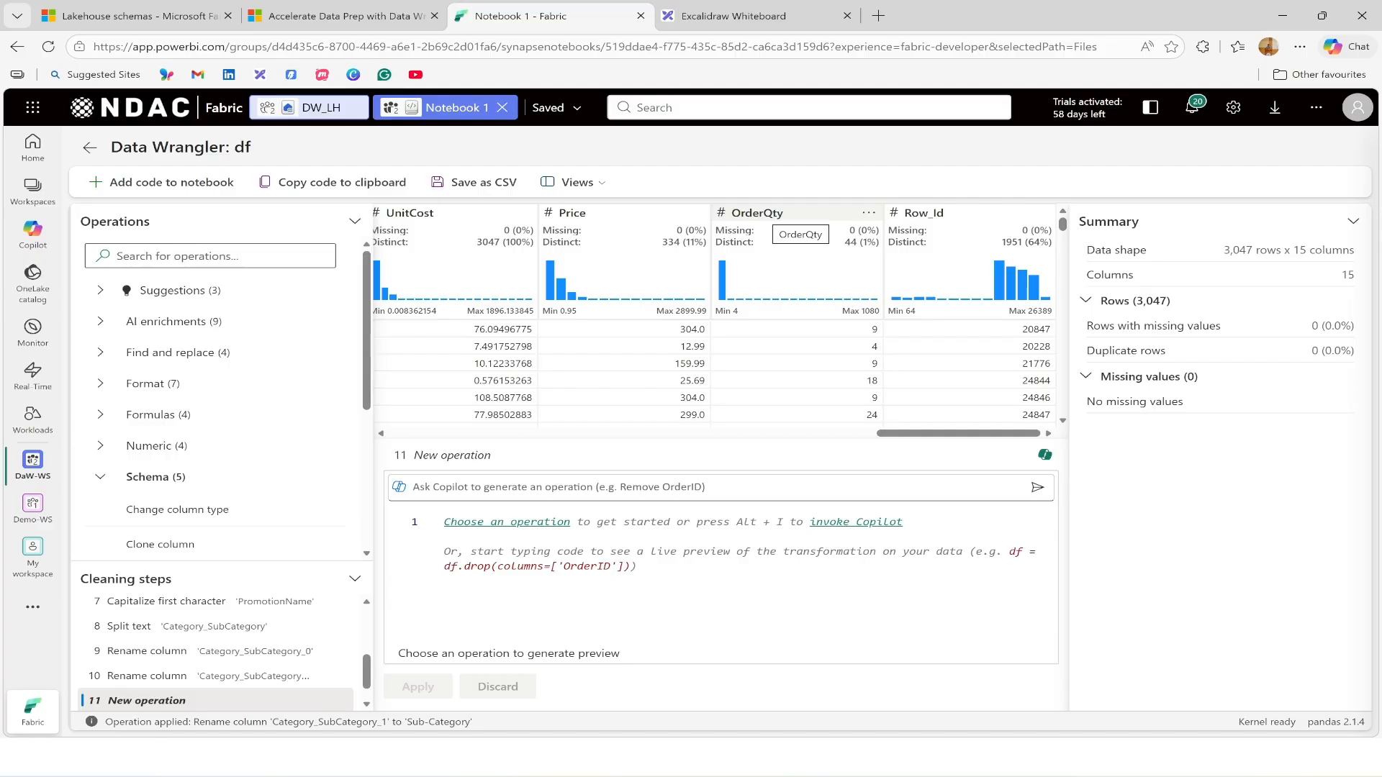
{"action": "scroll", "coordinate": [231, 662], "scroll_direction": "down", "scroll_amount": 1}
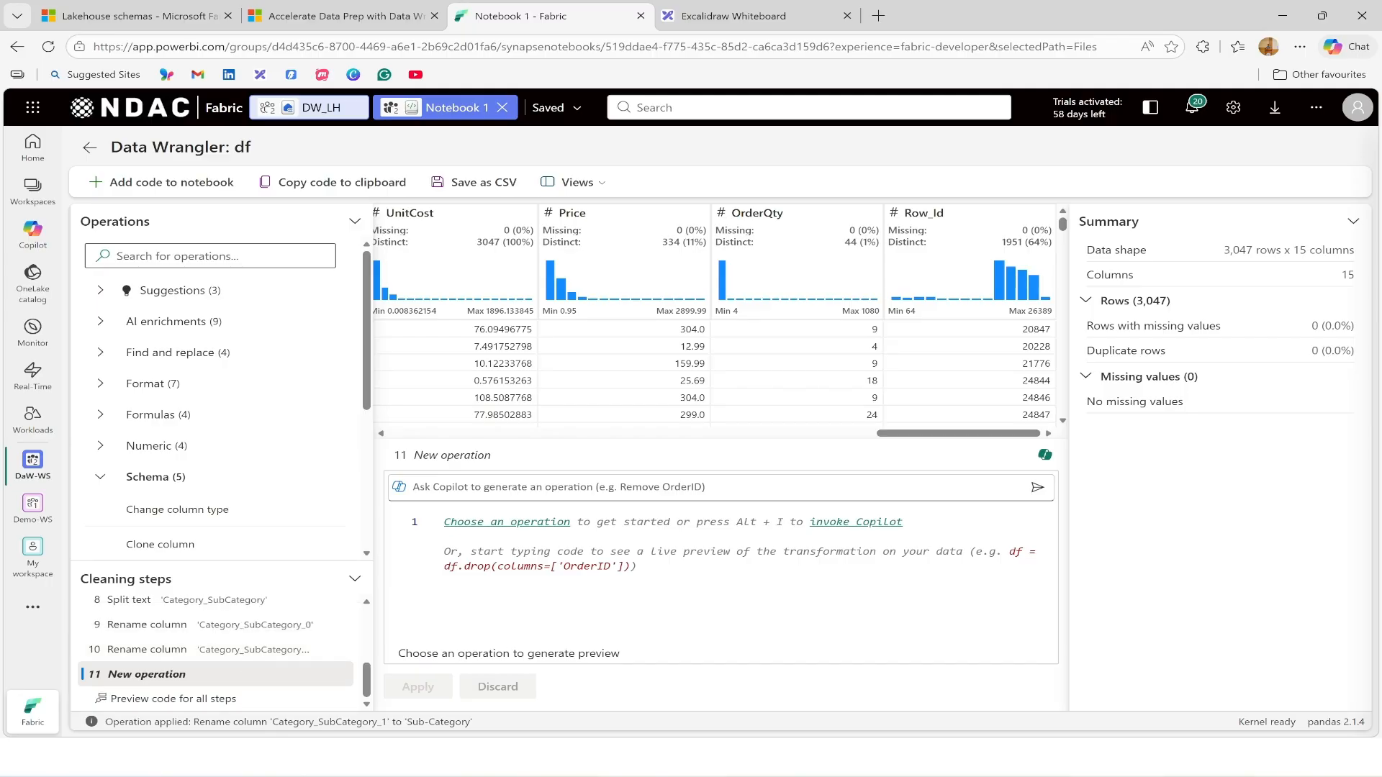
{"action": "scroll", "coordinate": [219, 665], "scroll_direction": "up", "scroll_amount": 5}
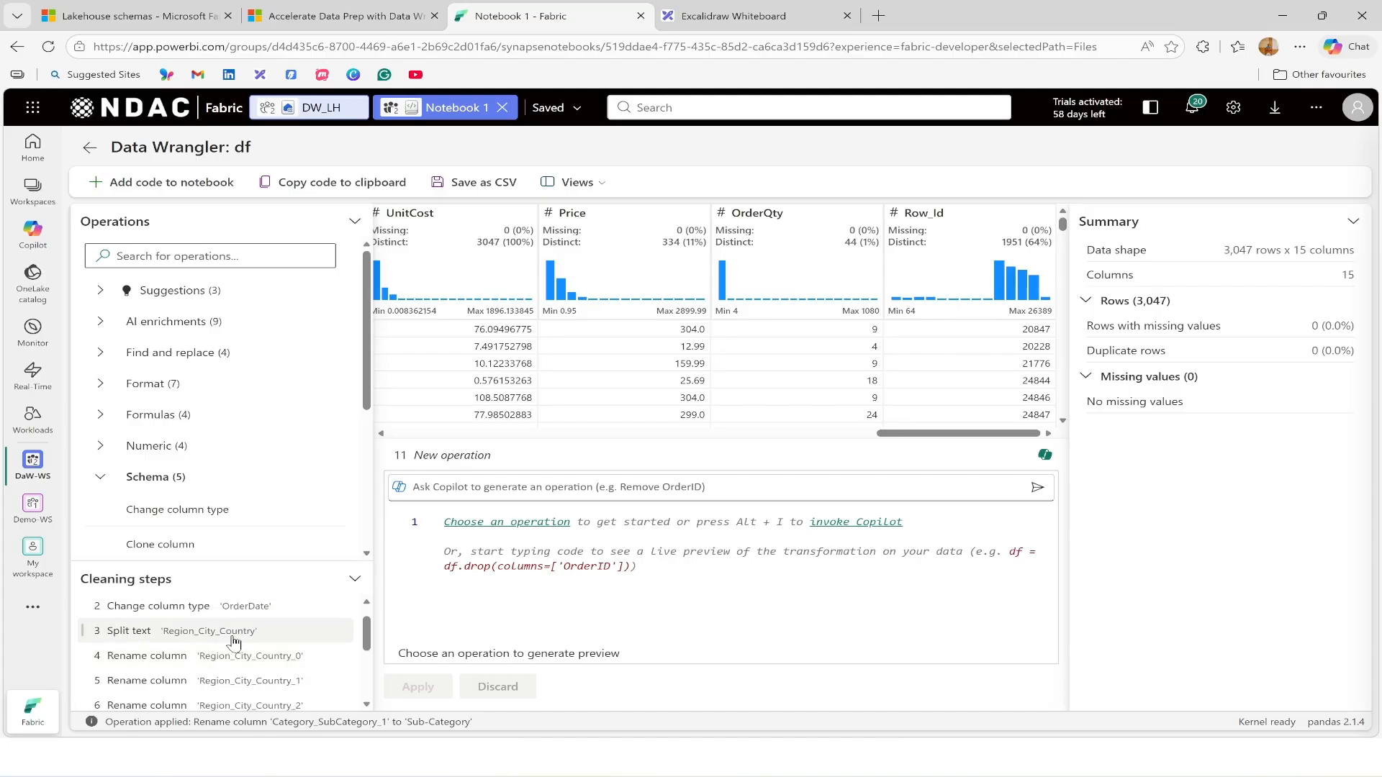
{"action": "left_click", "coordinate": [173, 638]}
{"action": "left_click_drag", "start_coordinate": [926, 441], "coordinate": [536, 444]}
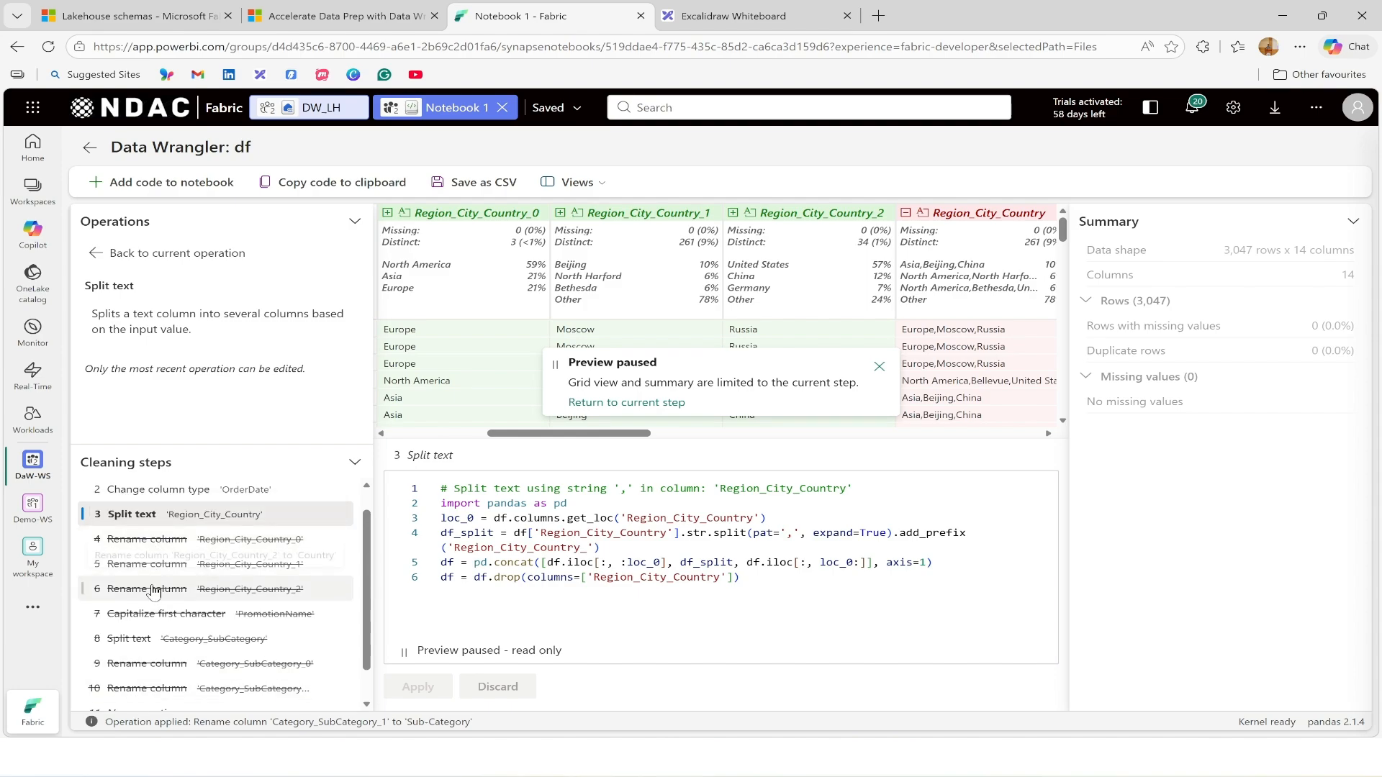
{"action": "scroll", "coordinate": [153, 592], "scroll_direction": "down", "scroll_amount": 1}
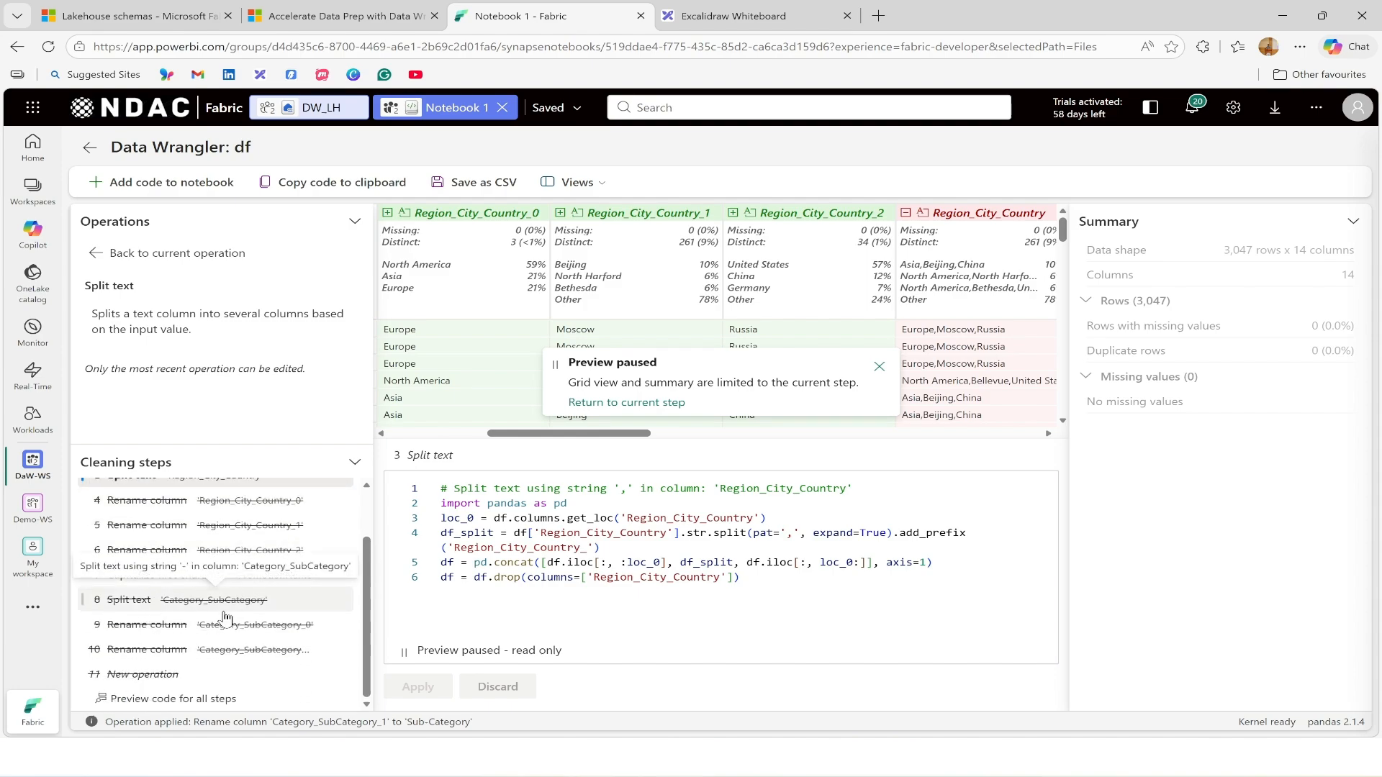
{"action": "scroll", "coordinate": [225, 612], "scroll_direction": "up", "scroll_amount": 2}
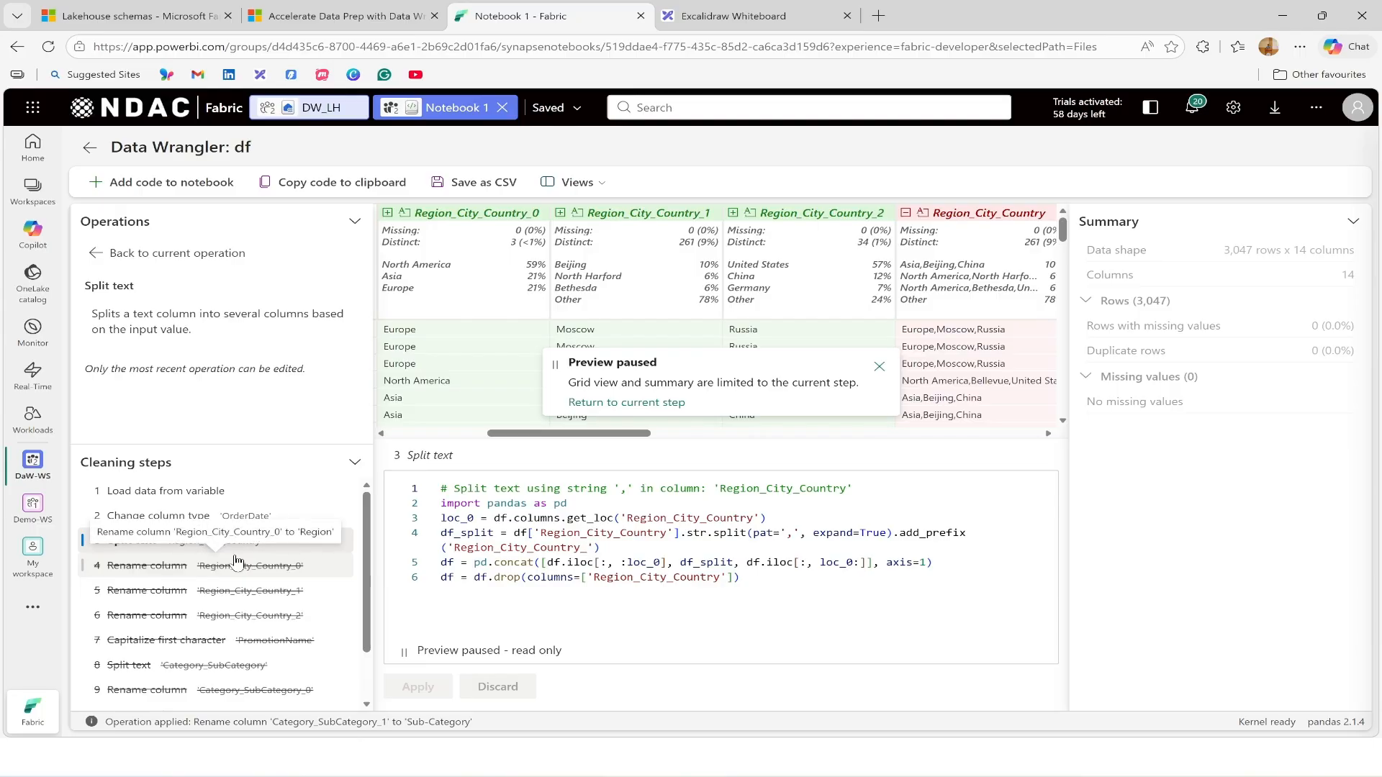
{"action": "left_click", "coordinate": [609, 404]}
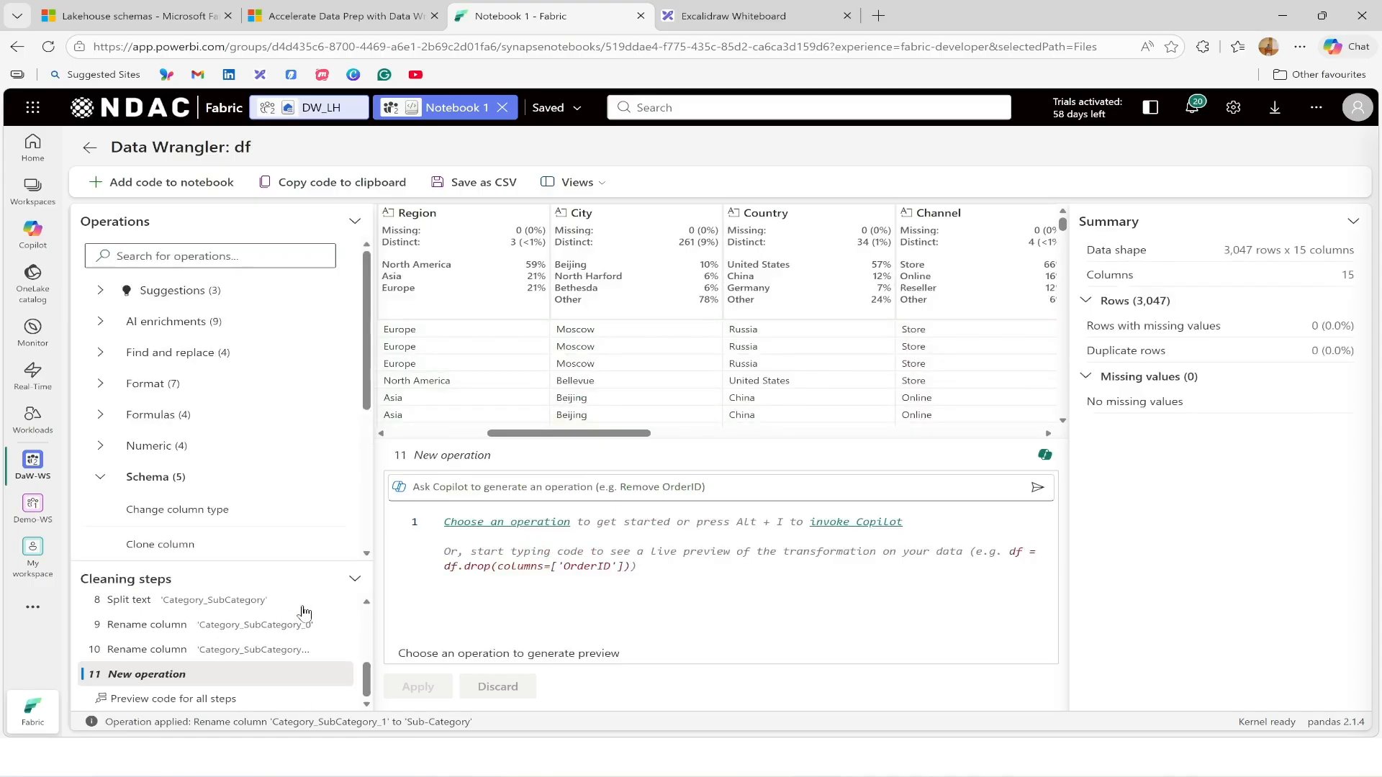
{"action": "left_click_drag", "start_coordinate": [551, 433], "coordinate": [452, 434]}
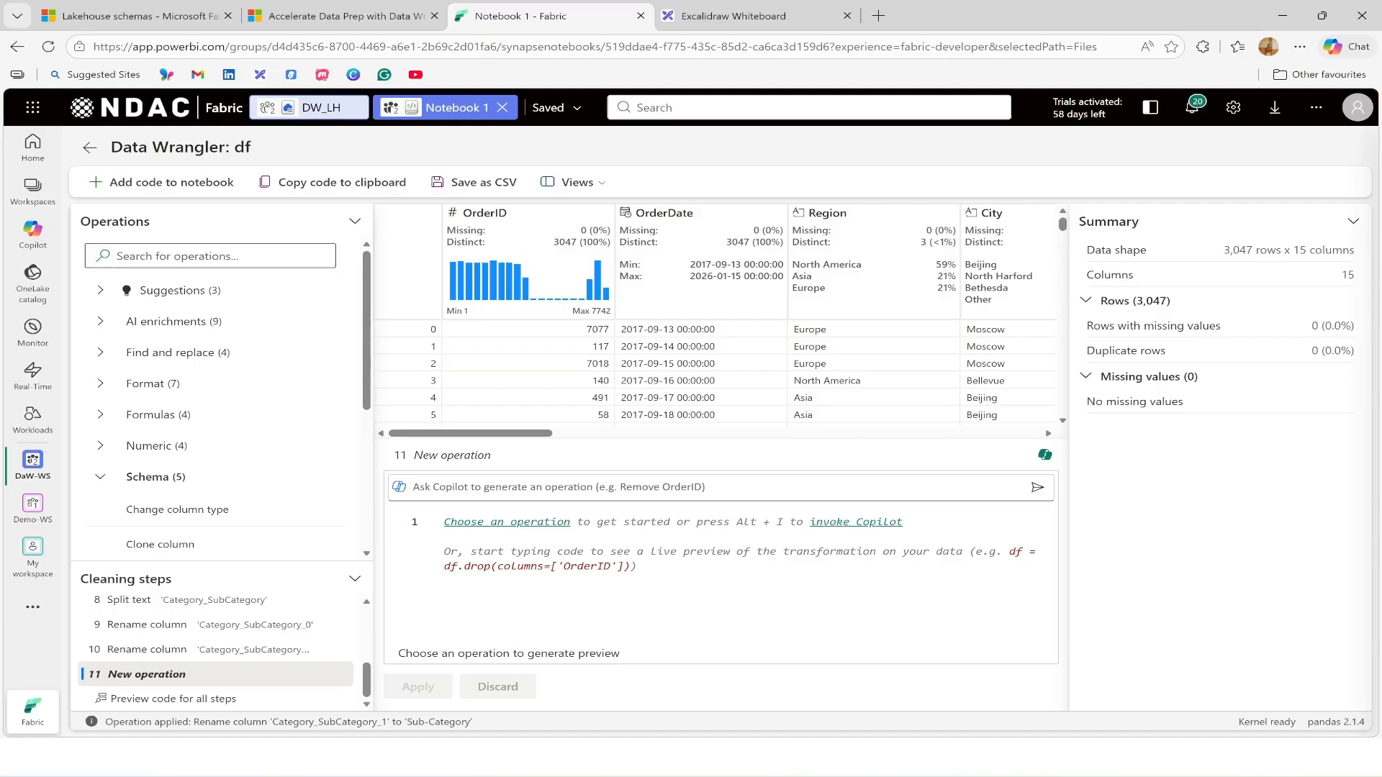
Add the generated clean_data code to the notebook and run the new cell to display df_clean
{"action": "left_click", "coordinate": [172, 189]}
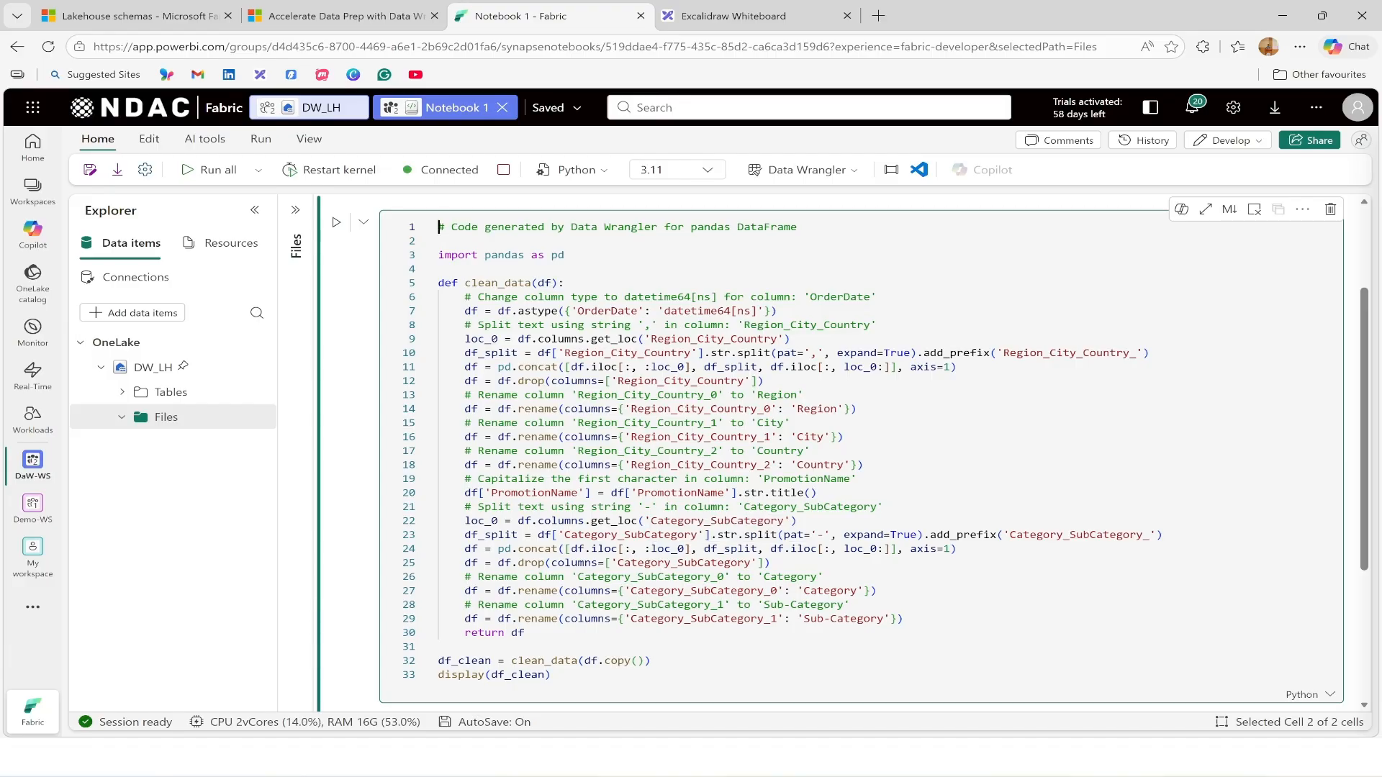
{"action": "left_click", "coordinate": [336, 224]}
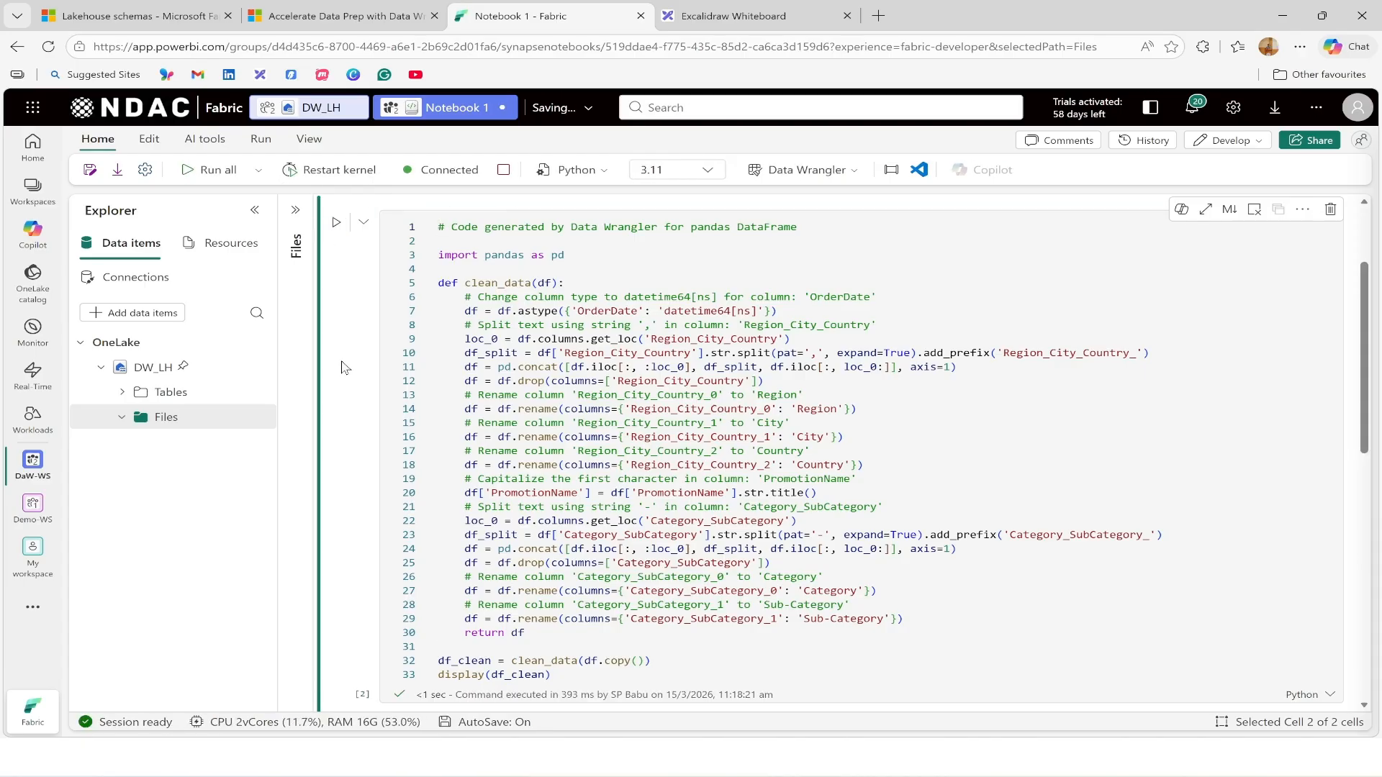
{"action": "scroll", "coordinate": [341, 368], "scroll_direction": "down", "scroll_amount": 5}
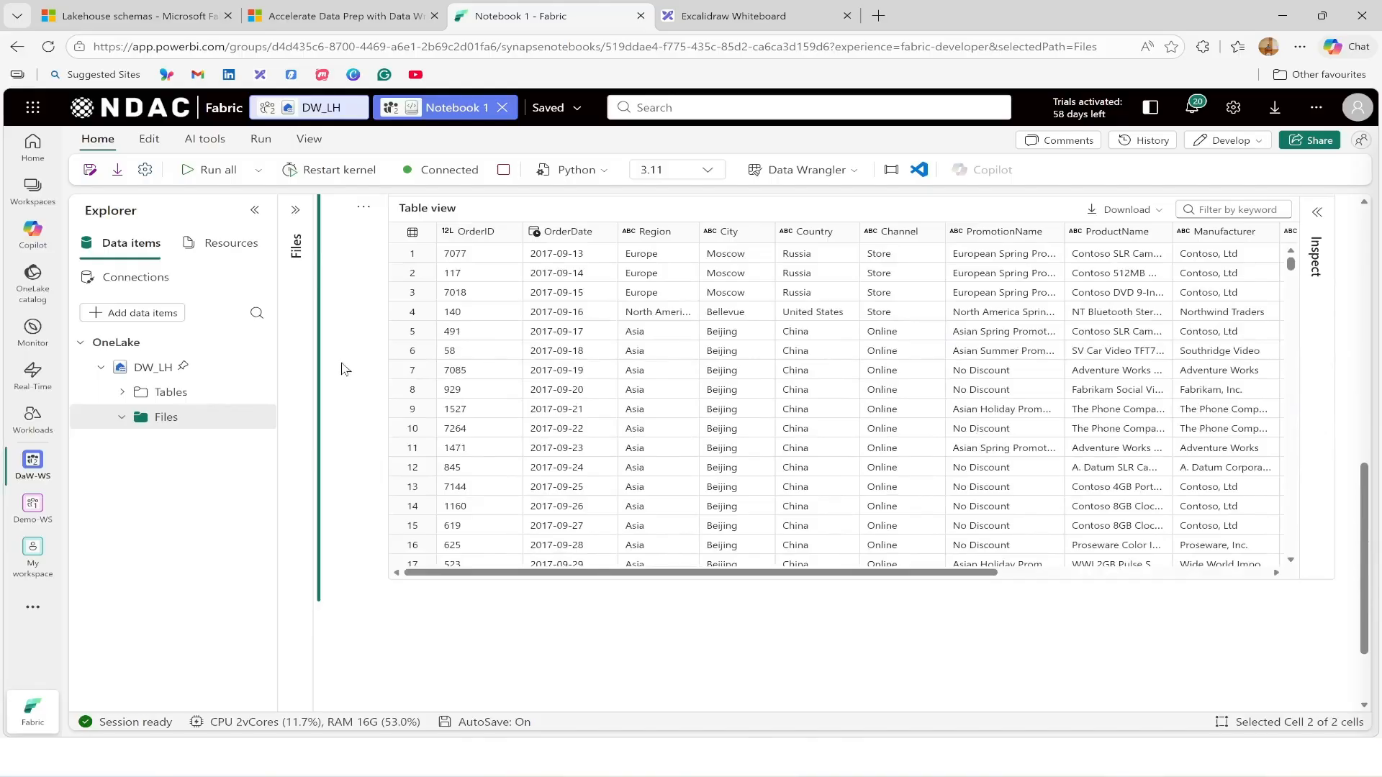
{"action": "scroll", "coordinate": [335, 397], "scroll_direction": "up", "scroll_amount": 1}
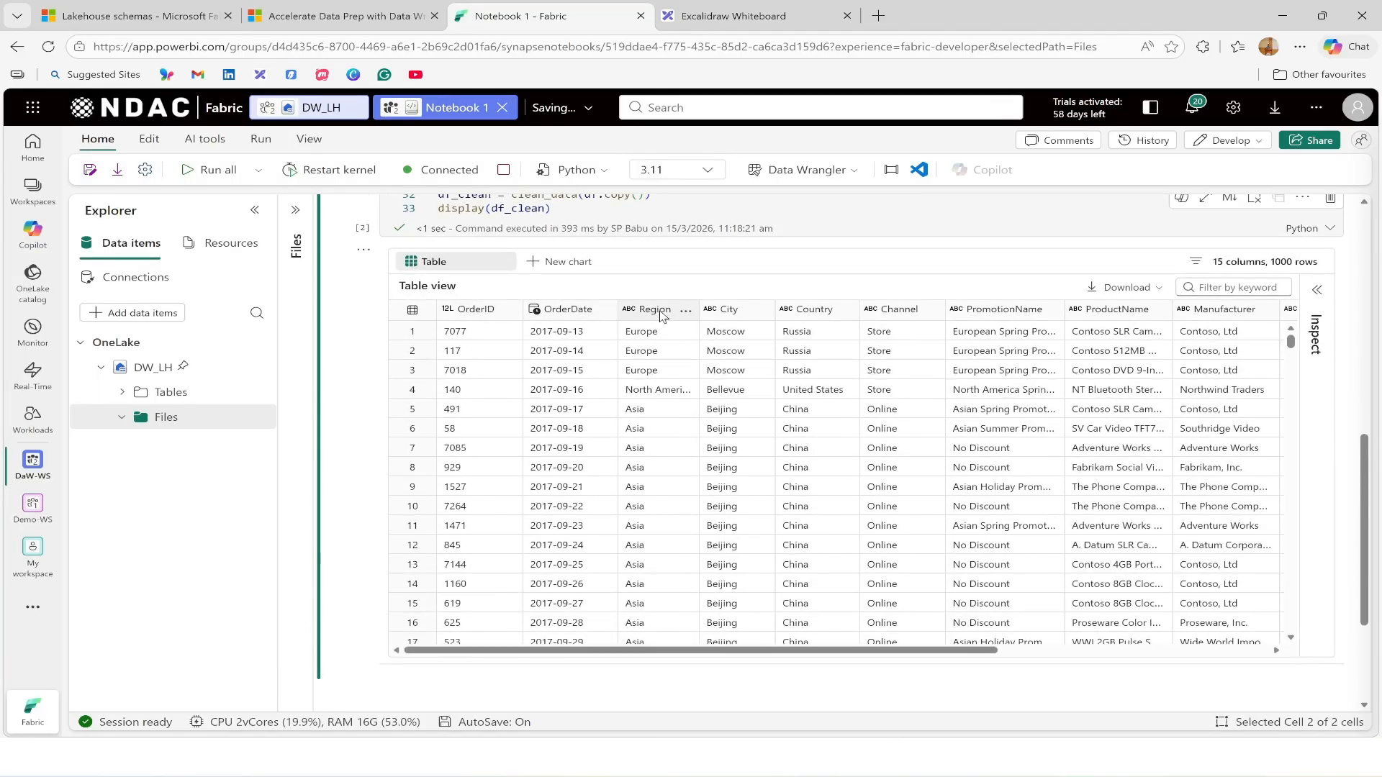
Review the columns of the df_clean output table from OrderID through to Row_Id
{"action": "left_click_drag", "start_coordinate": [857, 651], "coordinate": [1026, 658]}
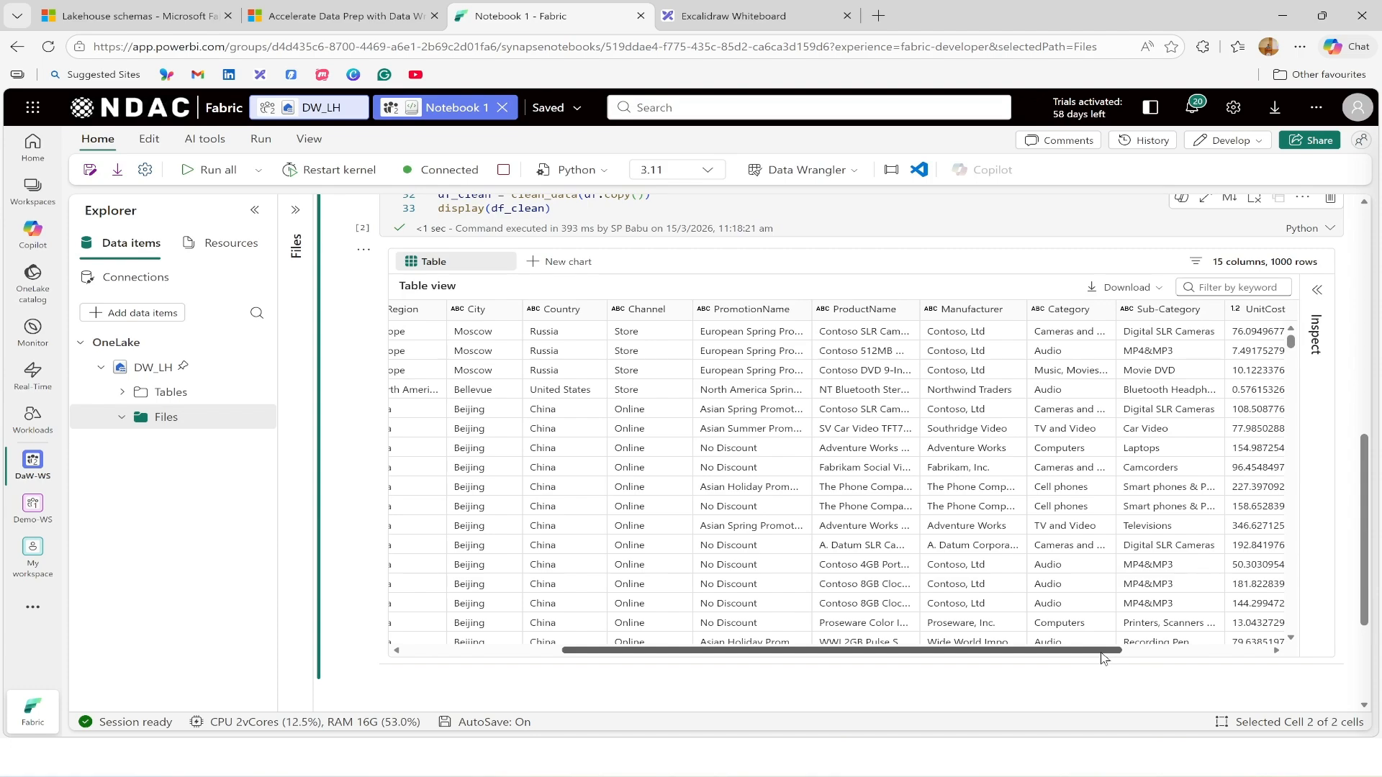
{"action": "left_click_drag", "start_coordinate": [1104, 652], "coordinate": [947, 655]}
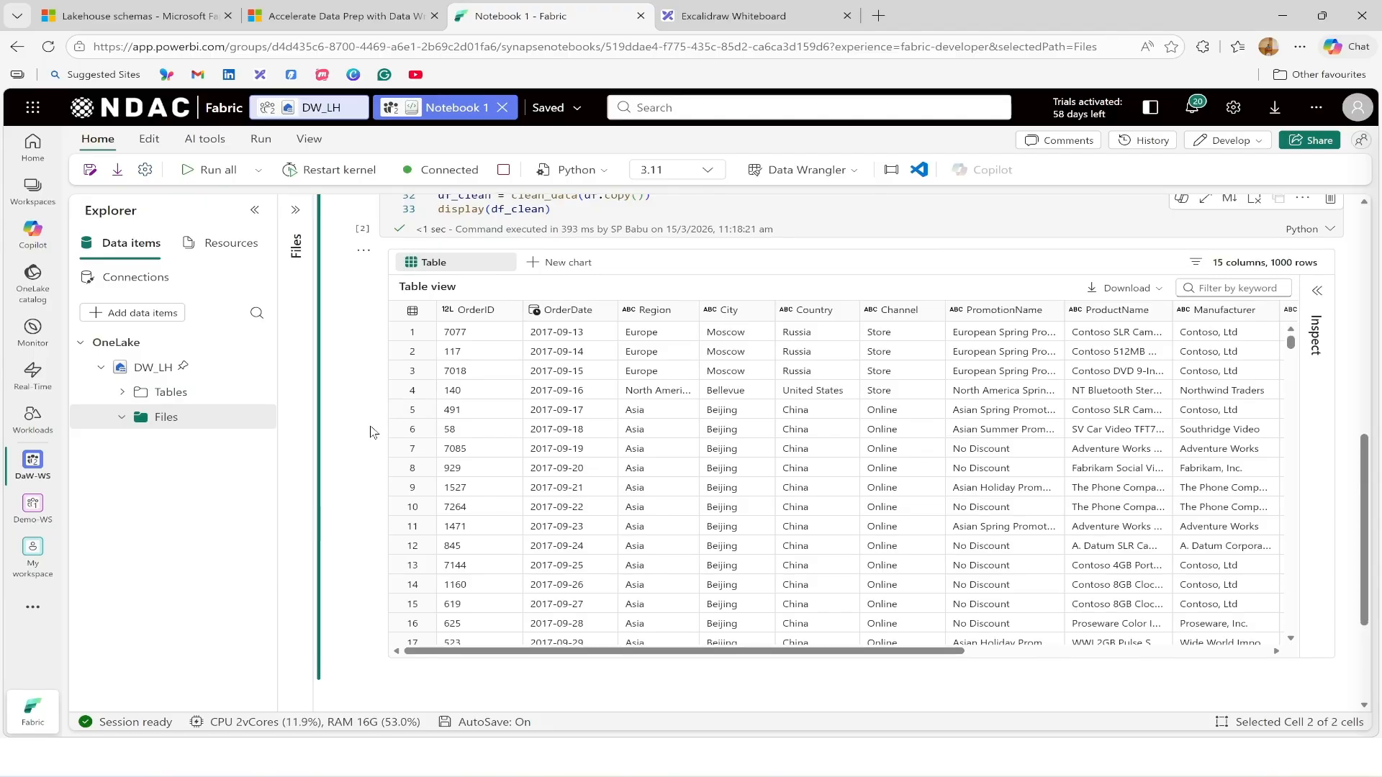
{"action": "scroll", "coordinate": [371, 432], "scroll_direction": "up", "scroll_amount": 3}
{"action": "scroll", "coordinate": [370, 432], "scroll_direction": "down", "scroll_amount": 4}
{"action": "left_click_drag", "start_coordinate": [799, 576], "coordinate": [1235, 568]}
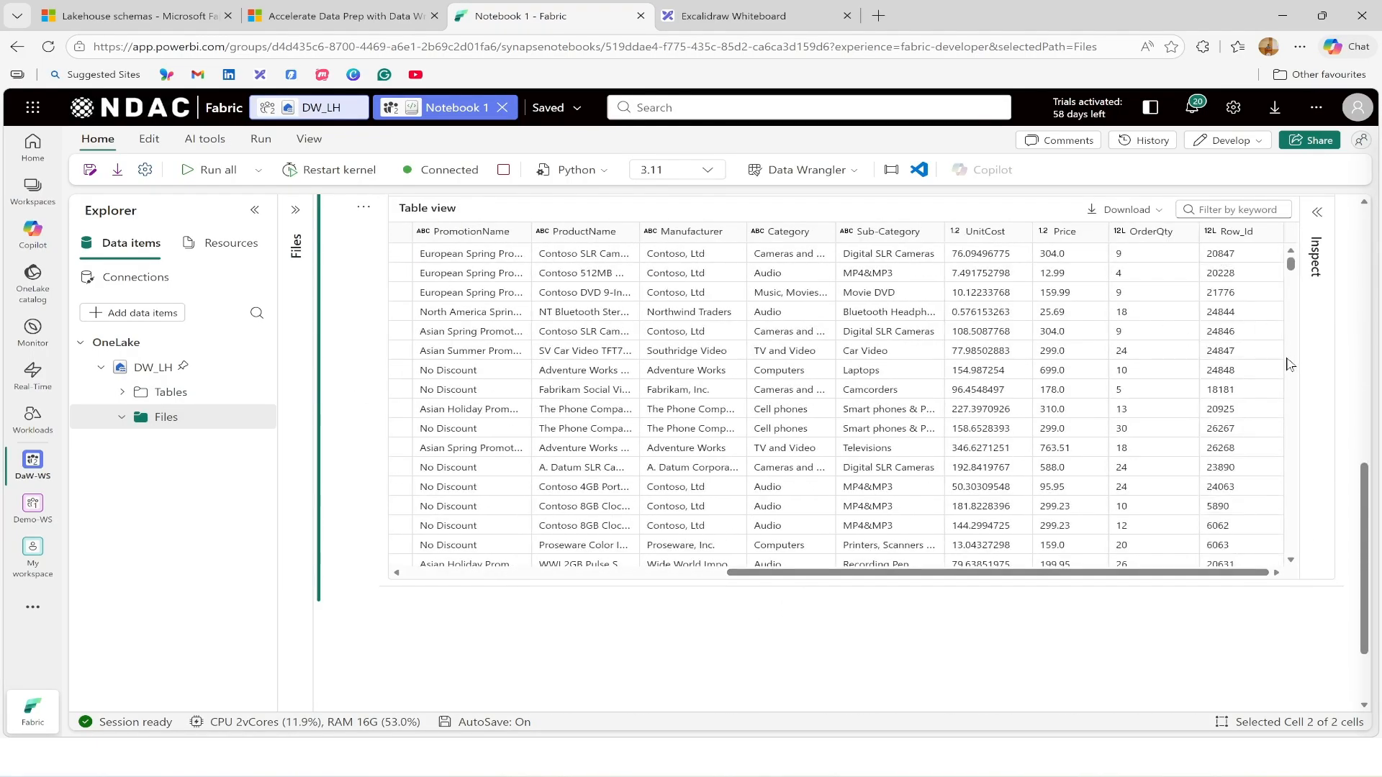
{"action": "scroll", "coordinate": [1346, 376], "scroll_direction": "up", "scroll_amount": 1}
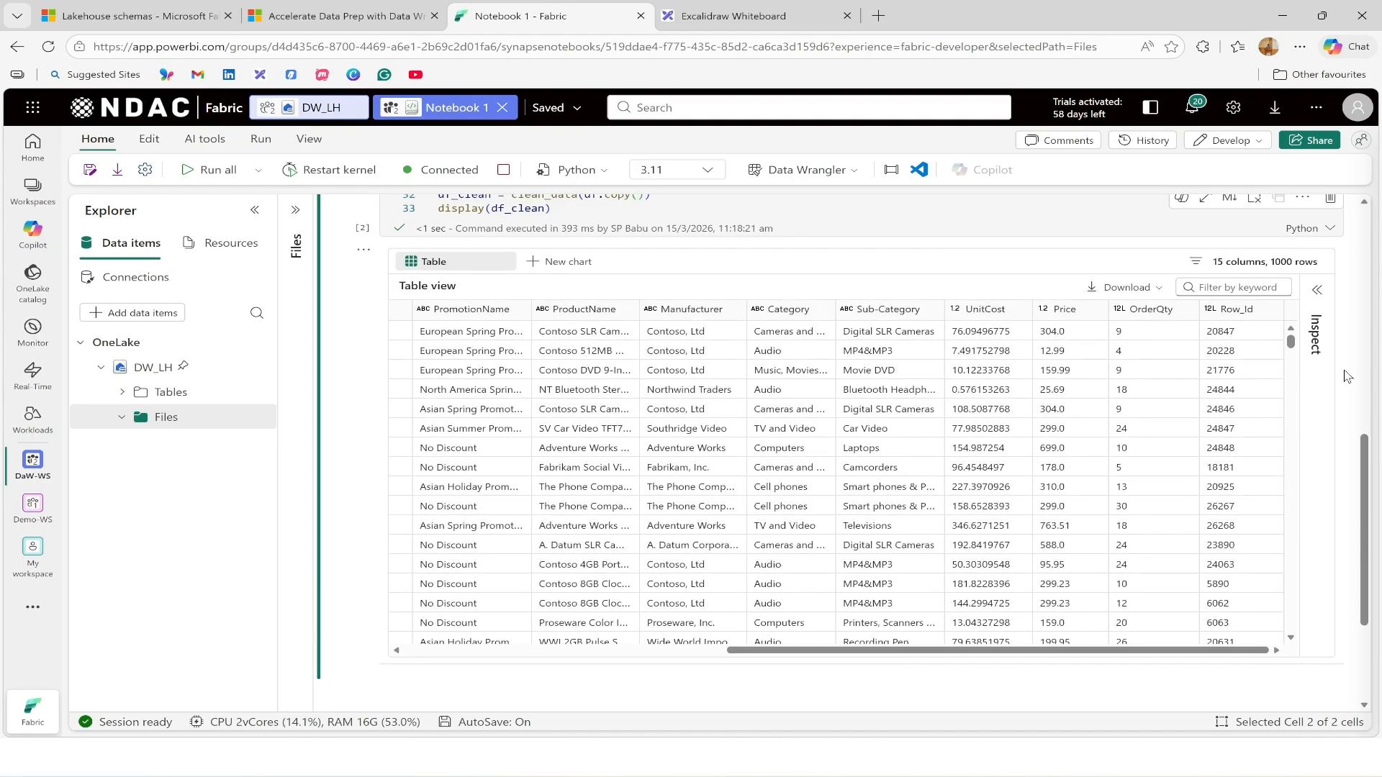
Open the df_clean pandas DataFrame in Data Wrangler
{"action": "left_click", "coordinate": [855, 173]}
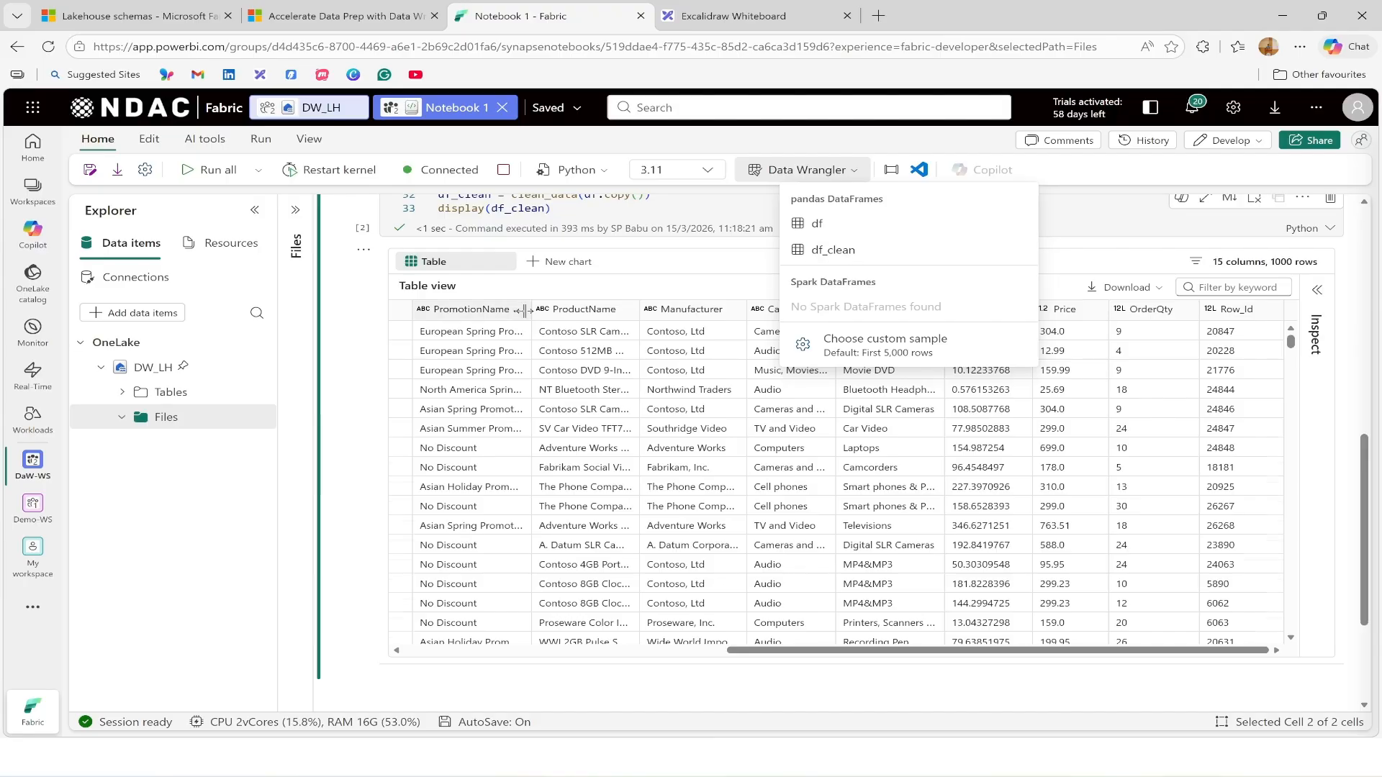
{"action": "scroll", "coordinate": [524, 311], "scroll_direction": "up", "scroll_amount": 3}
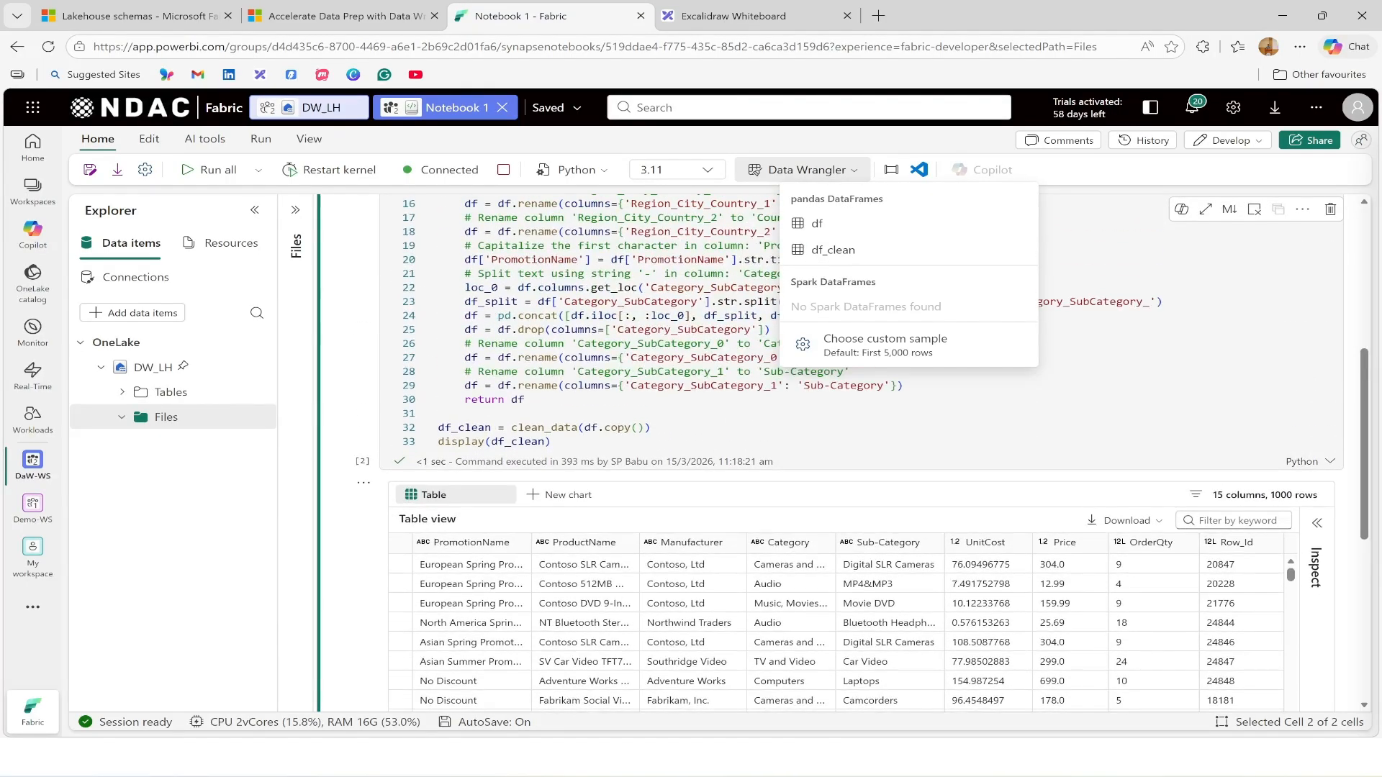
{"action": "scroll", "coordinate": [524, 356], "scroll_direction": "up", "scroll_amount": 2}
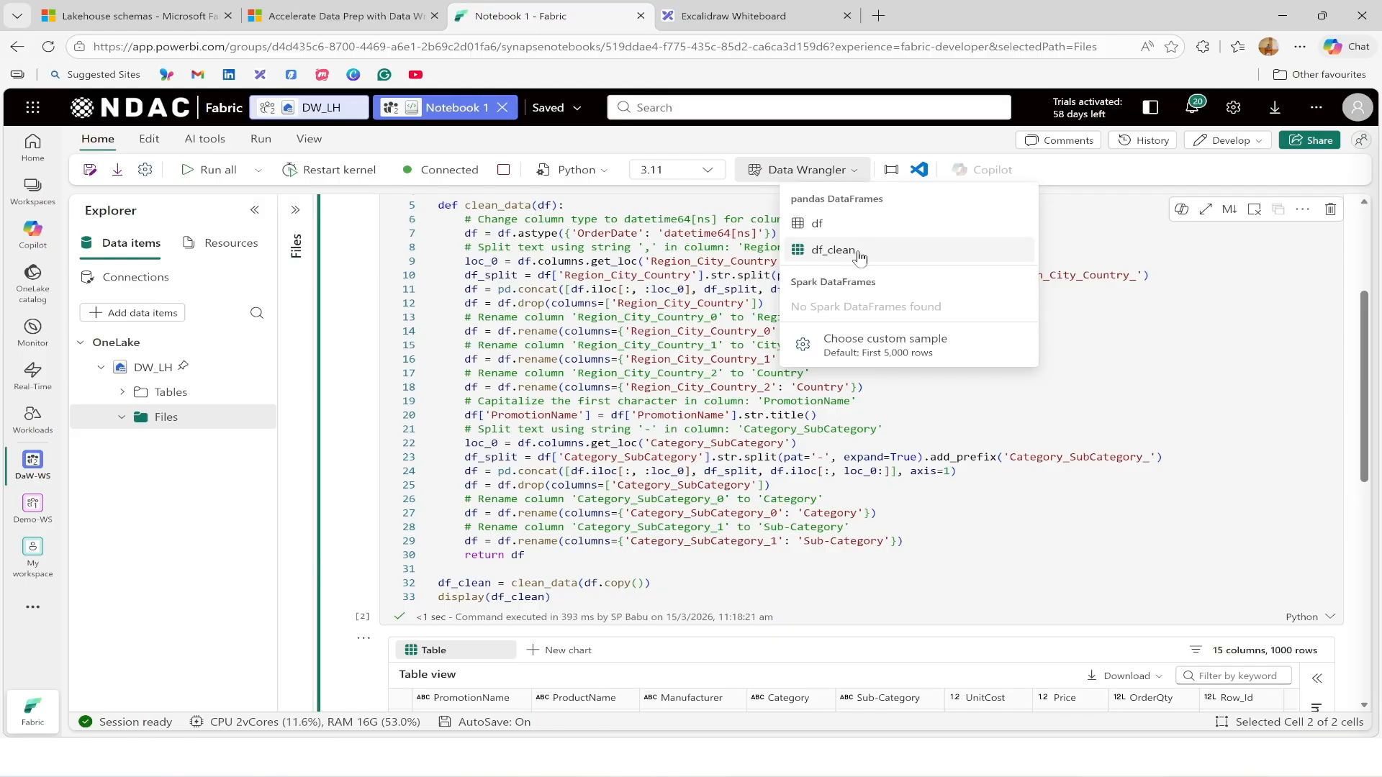
{"action": "left_click", "coordinate": [835, 250]}
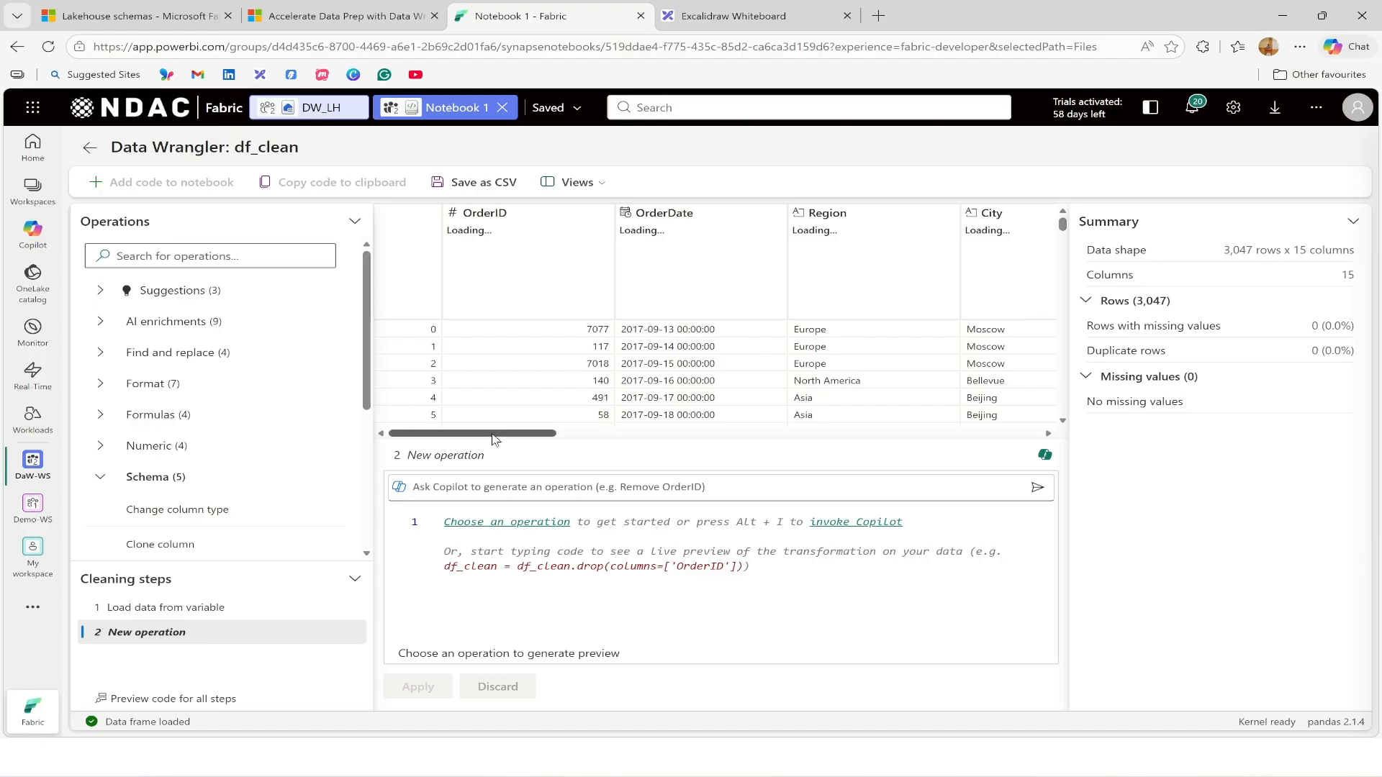
Drop the Row_Id column from df_clean with a Drop columns operation and apply it
{"action": "left_click_drag", "start_coordinate": [475, 434], "coordinate": [977, 430]}
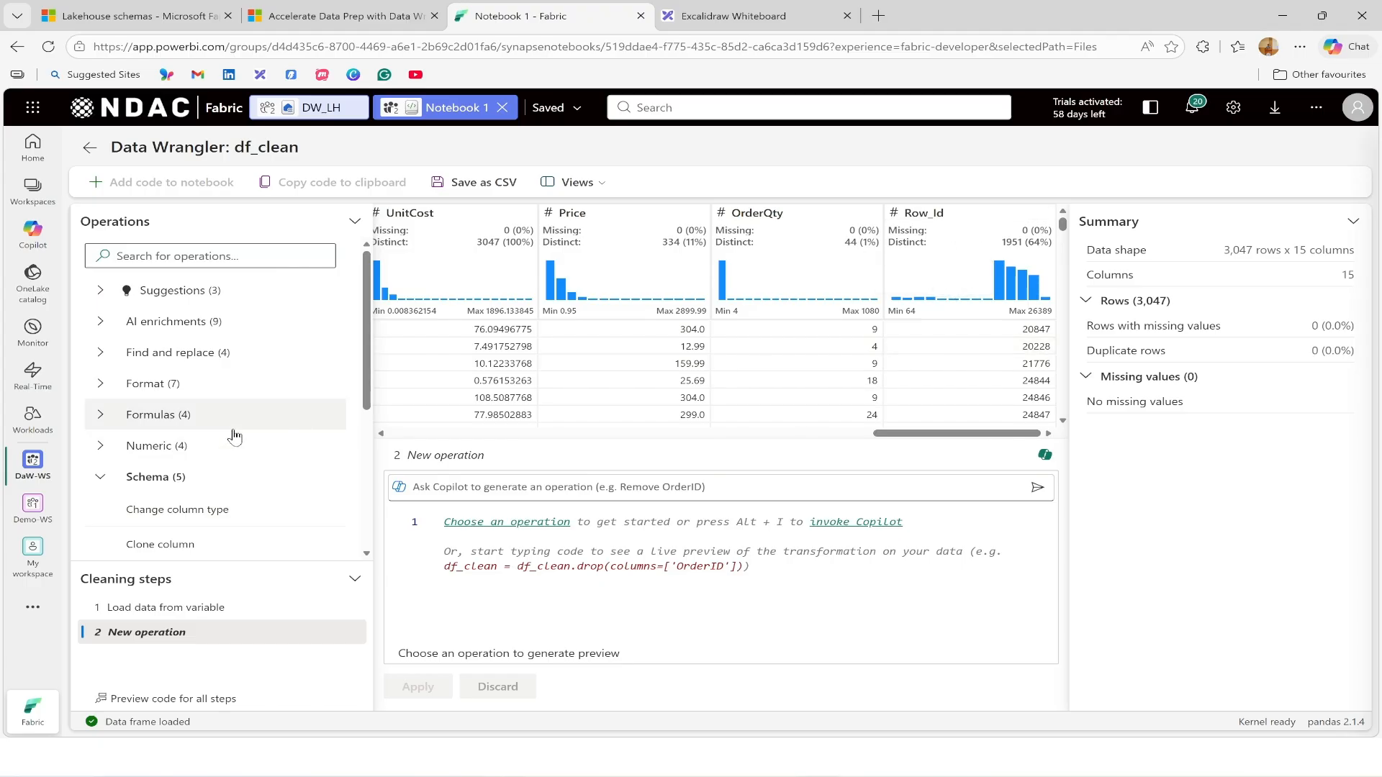
{"action": "scroll", "coordinate": [238, 432], "scroll_direction": "down", "scroll_amount": 3}
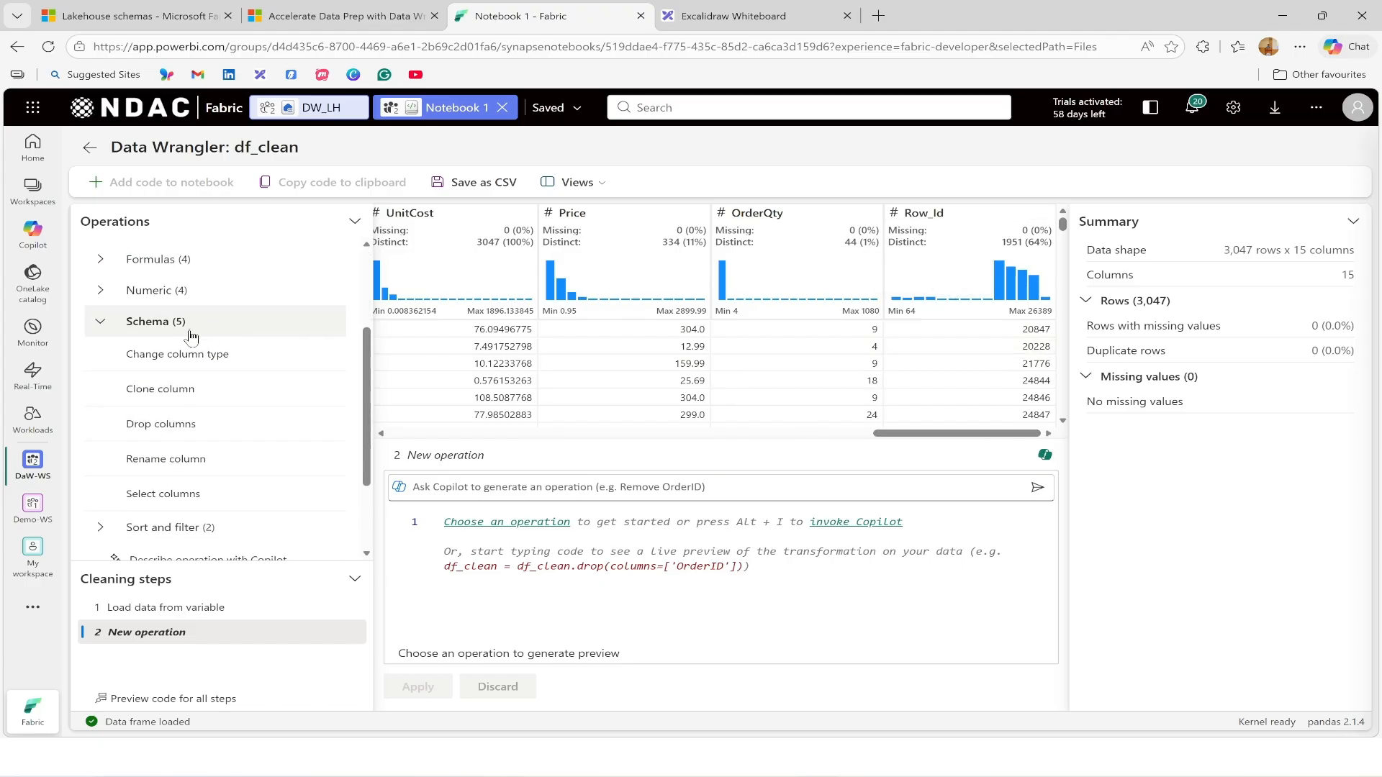
{"action": "left_click", "coordinate": [173, 430]}
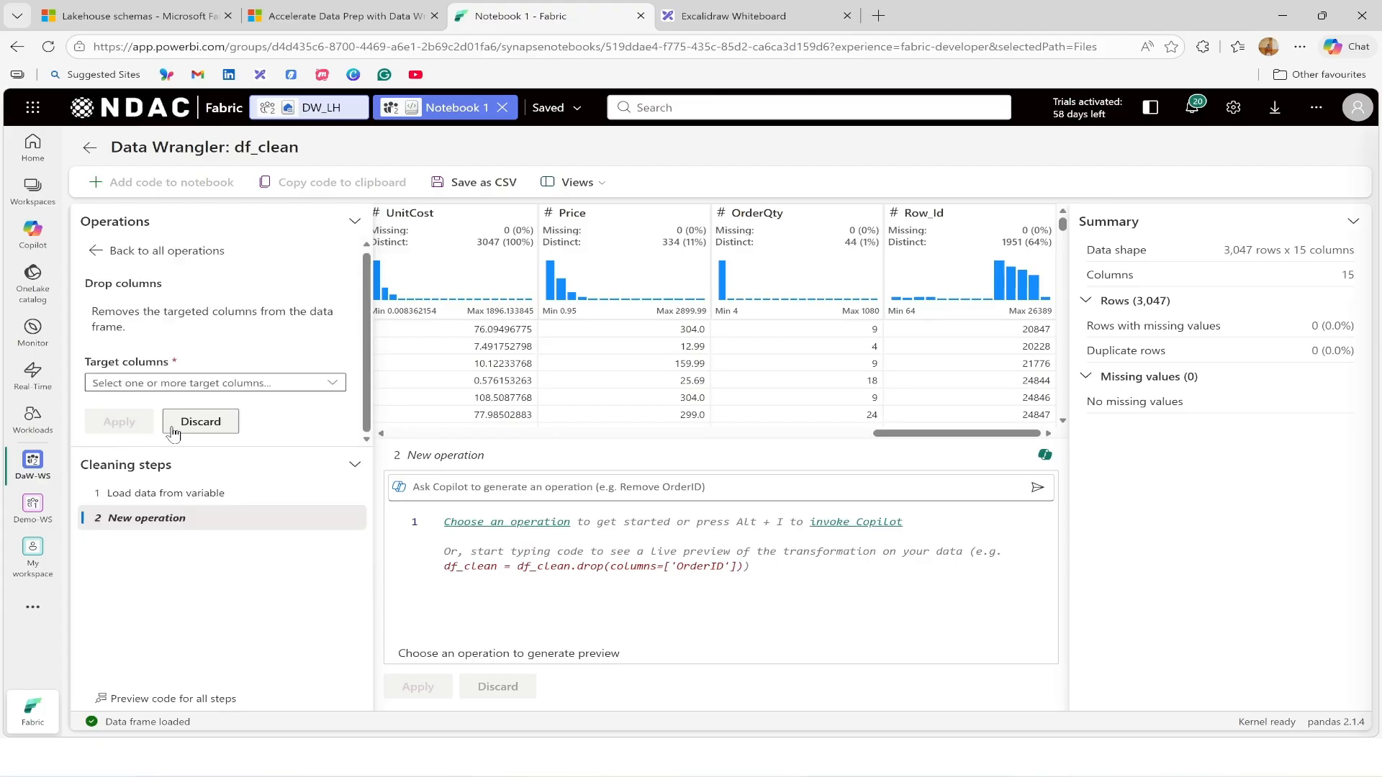
{"action": "left_click", "coordinate": [339, 387]}
{"action": "scroll", "coordinate": [240, 564], "scroll_direction": "down", "scroll_amount": 3}
{"action": "left_click", "coordinate": [221, 608]}
{"action": "left_click", "coordinate": [166, 689]}
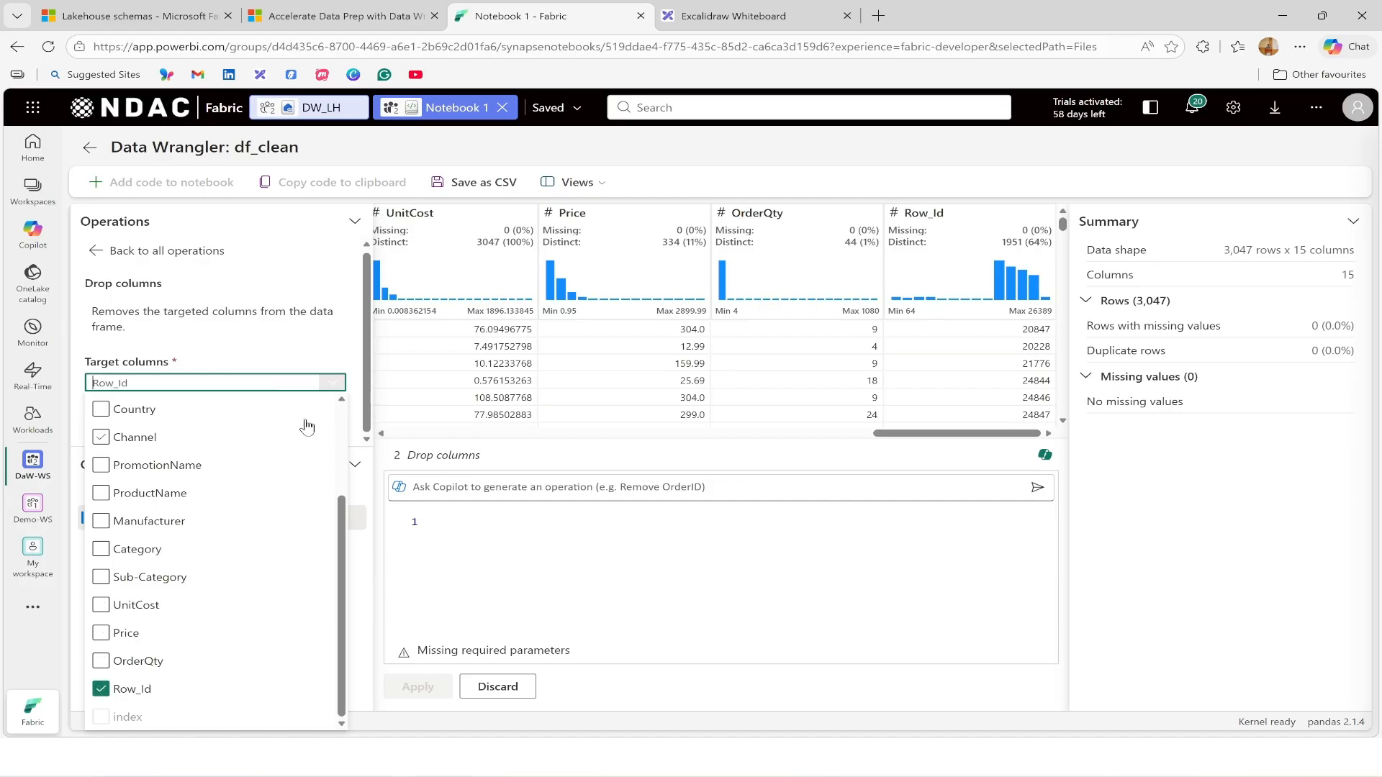
{"action": "left_click", "coordinate": [360, 401]}
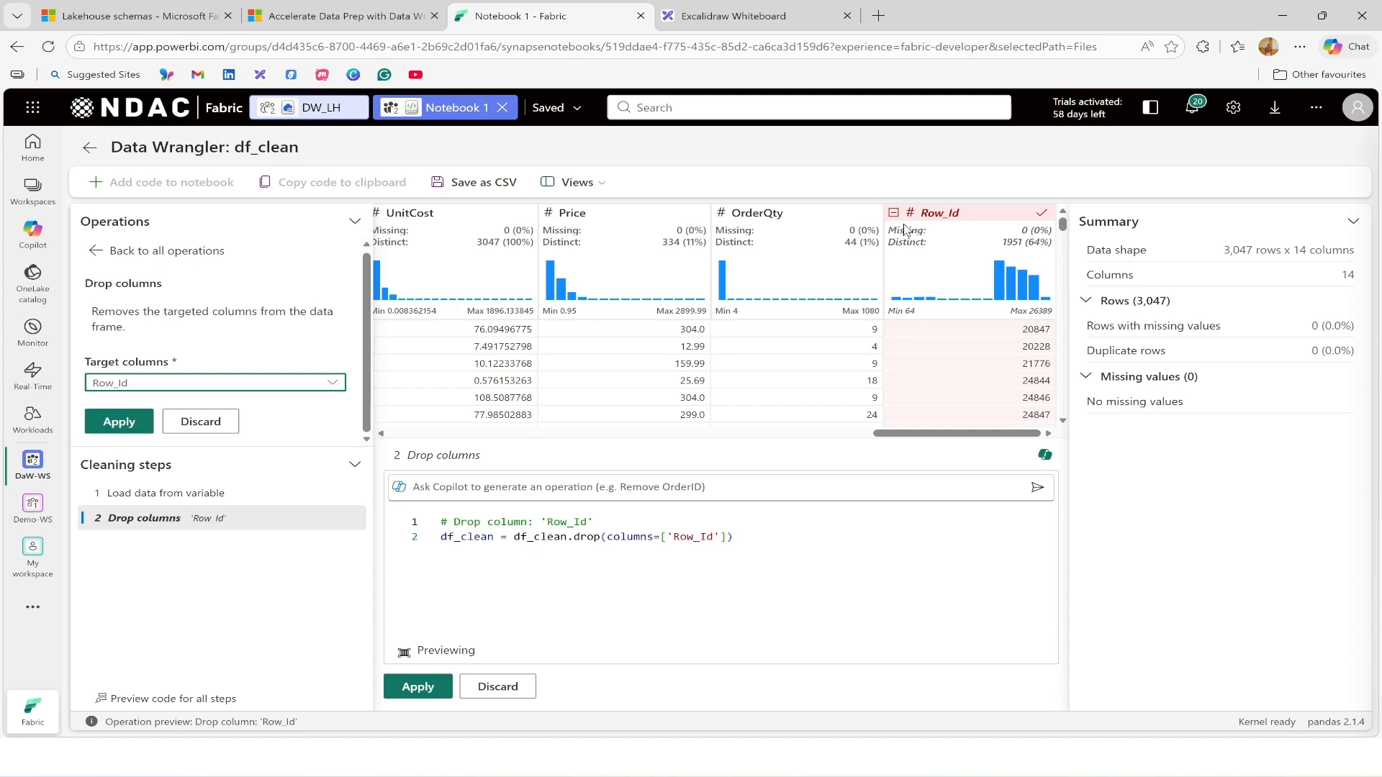
{"action": "left_click", "coordinate": [425, 687]}
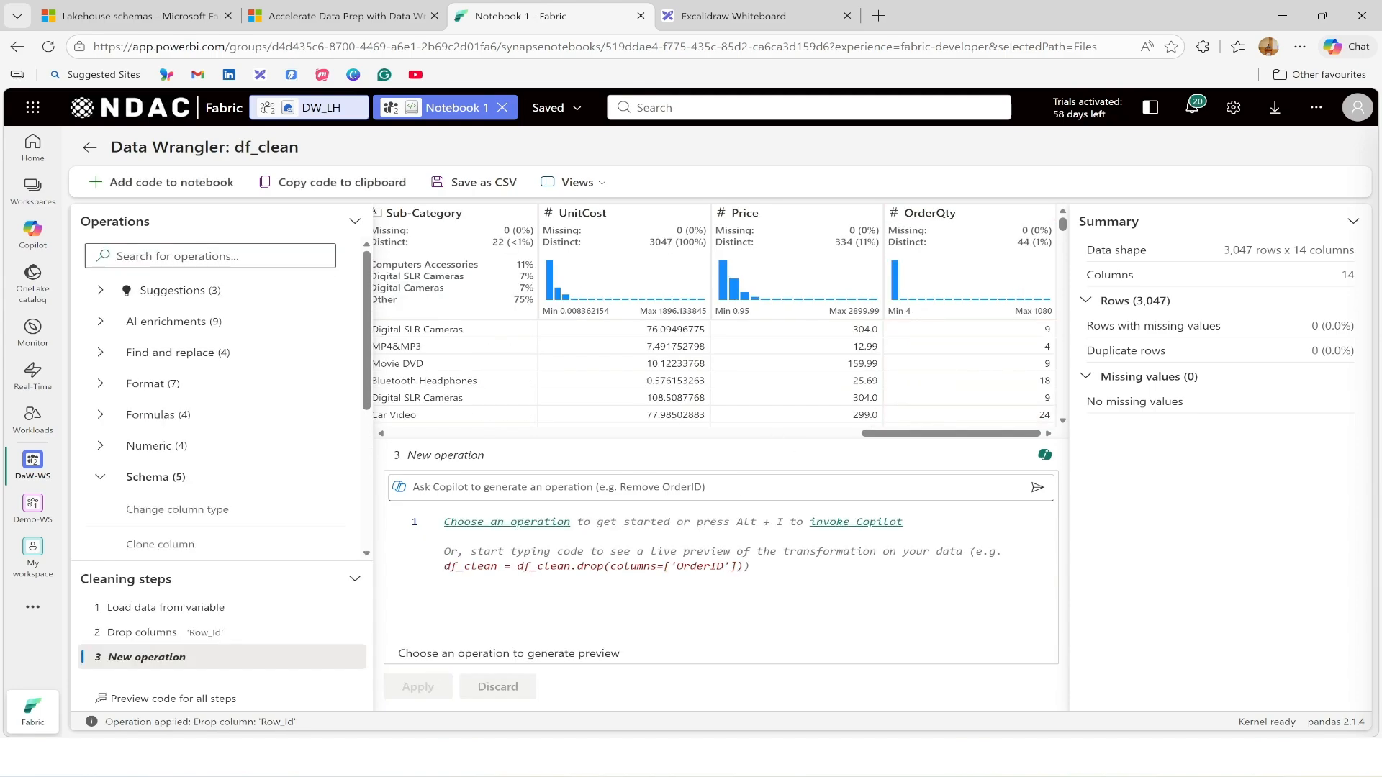
Examine the operations offered in the Numeric, Formulas, Format, Find and replace, Suggestions and AI enrichments groups
{"action": "left_click_drag", "start_coordinate": [881, 435], "coordinate": [892, 436]}
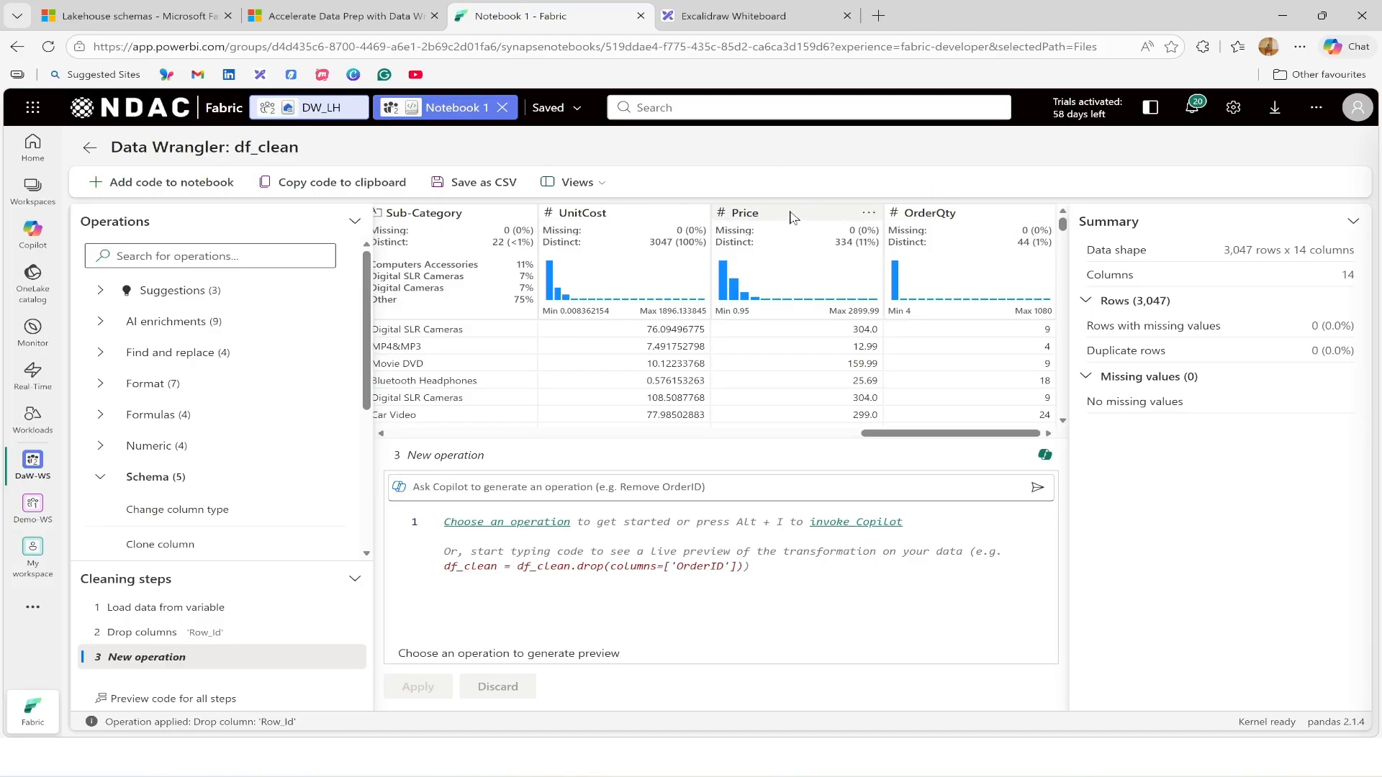
{"action": "left_click", "coordinate": [179, 475]}
{"action": "scroll", "coordinate": [180, 476], "scroll_direction": "down", "scroll_amount": 2}
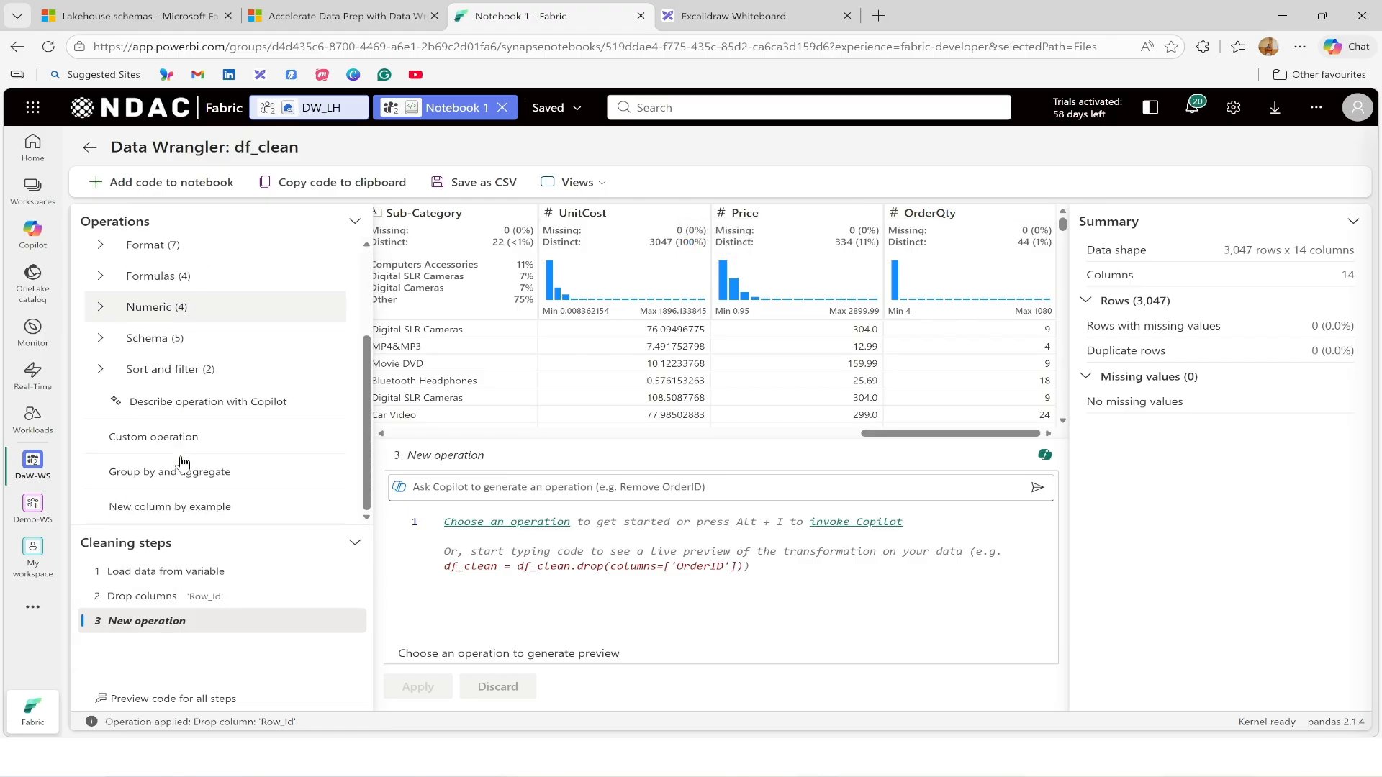
{"action": "left_click", "coordinate": [160, 339]}
{"action": "left_click", "coordinate": [159, 339]}
{"action": "left_click", "coordinate": [164, 311]}
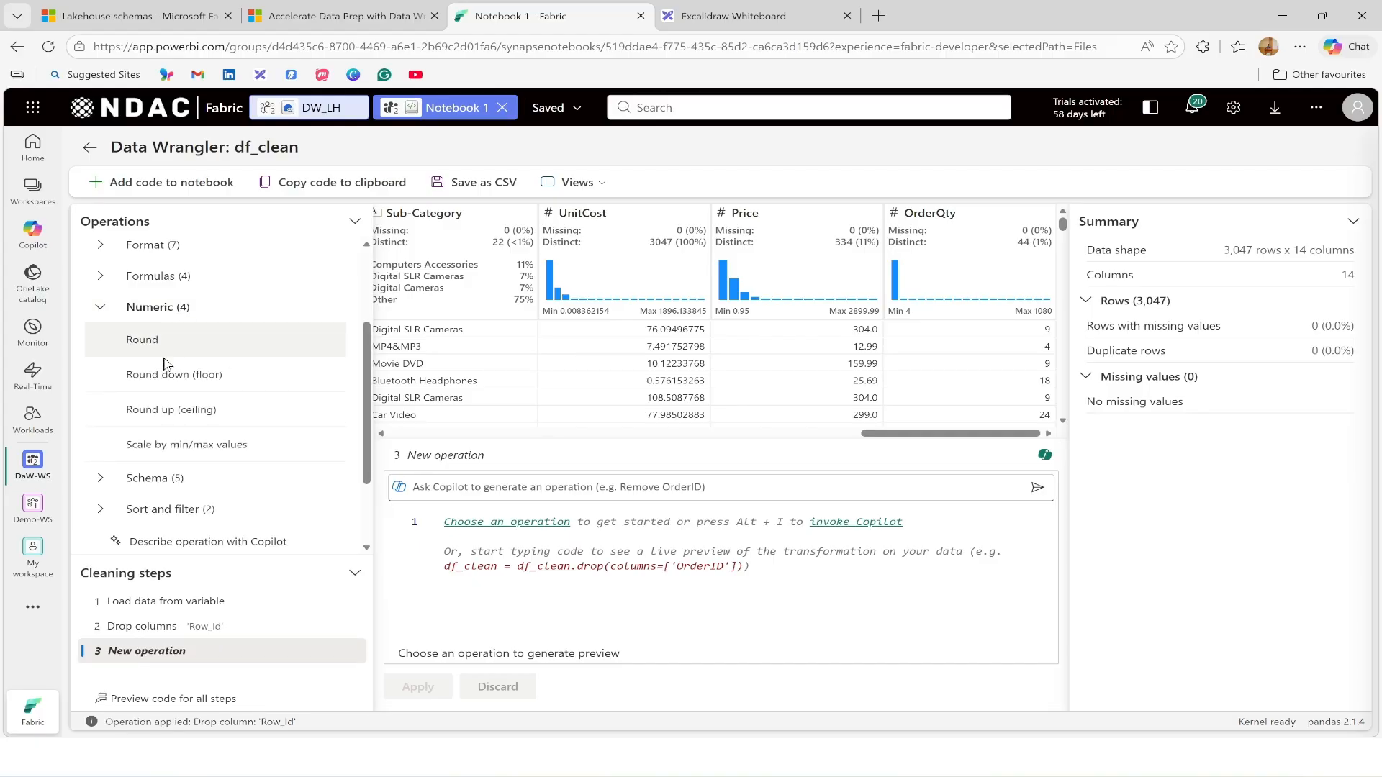
{"action": "left_click", "coordinate": [166, 310]}
{"action": "scroll", "coordinate": [165, 310], "scroll_direction": "up", "scroll_amount": 3}
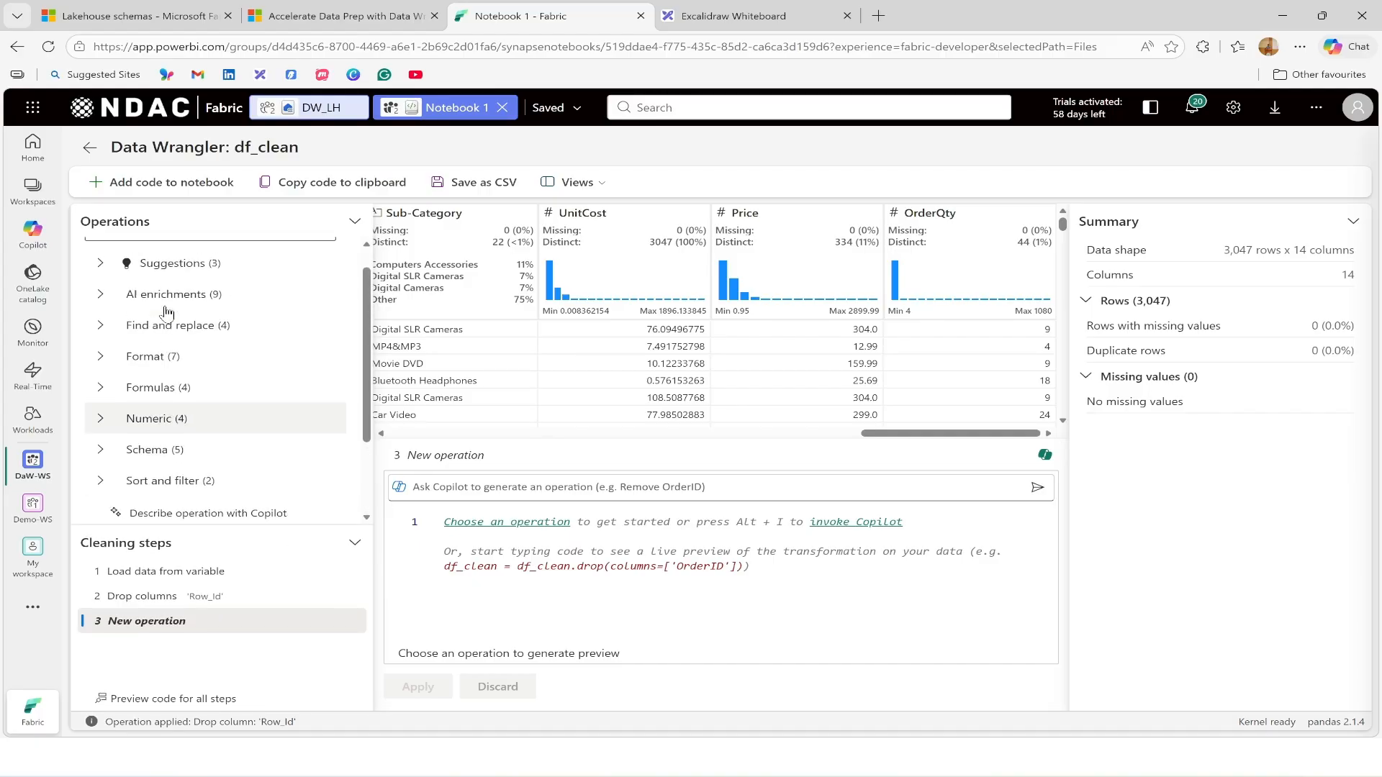
{"action": "left_click", "coordinate": [162, 414]}
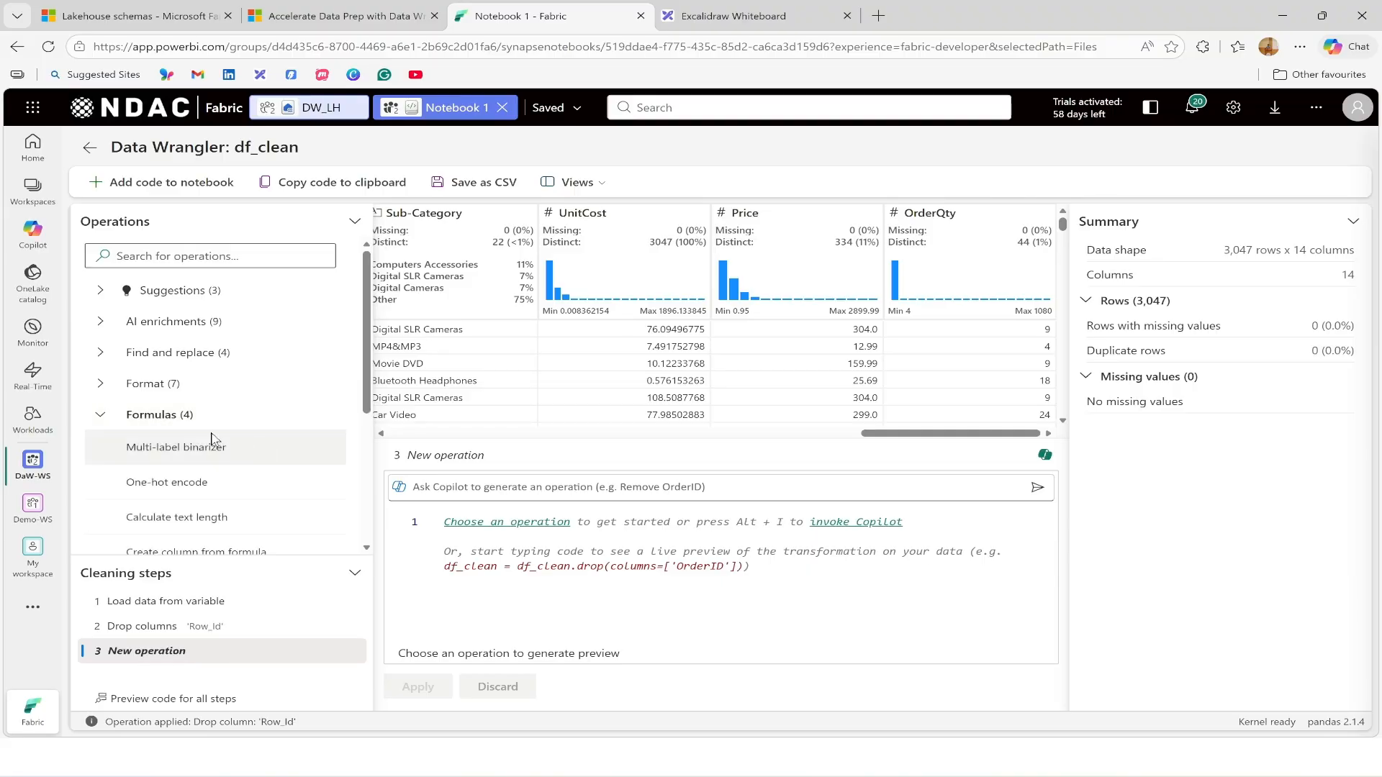
{"action": "left_click", "coordinate": [162, 414]}
{"action": "left_click", "coordinate": [154, 383]}
{"action": "scroll", "coordinate": [256, 467], "scroll_direction": "down", "scroll_amount": 2}
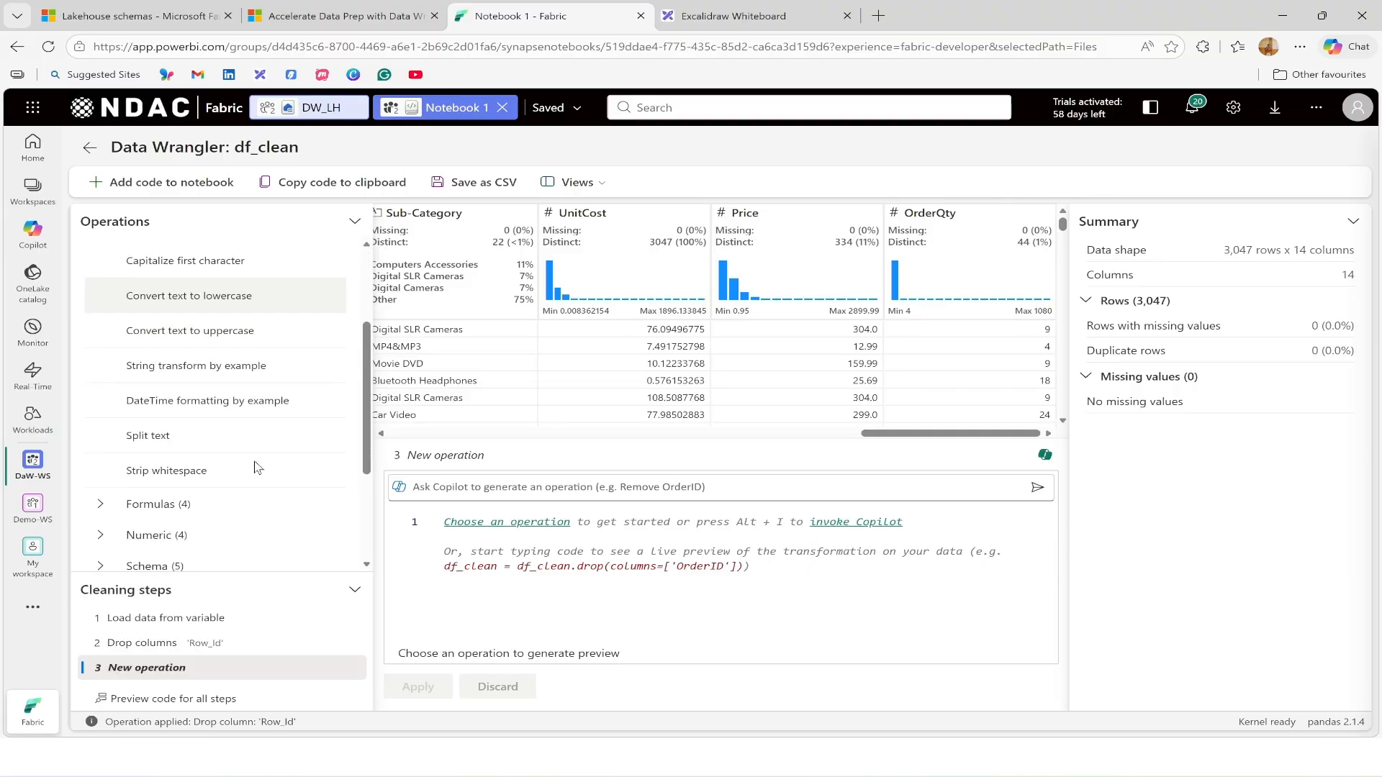
{"action": "scroll", "coordinate": [256, 469], "scroll_direction": "up", "scroll_amount": 2}
{"action": "left_click", "coordinate": [159, 396]}
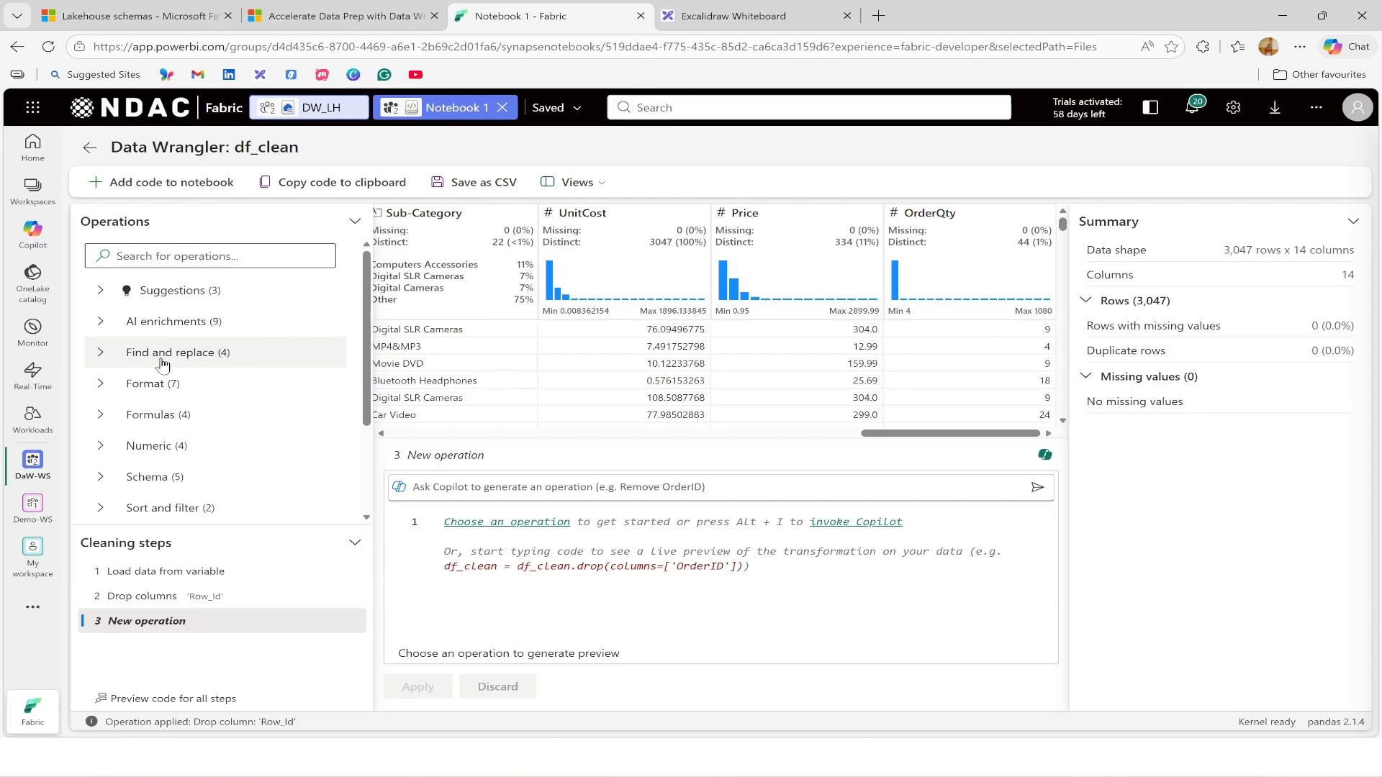
{"action": "left_click", "coordinate": [172, 356]}
{"action": "left_click", "coordinate": [173, 352]}
{"action": "left_click", "coordinate": [177, 290]}
{"action": "left_click", "coordinate": [176, 291]}
{"action": "left_click", "coordinate": [178, 332]}
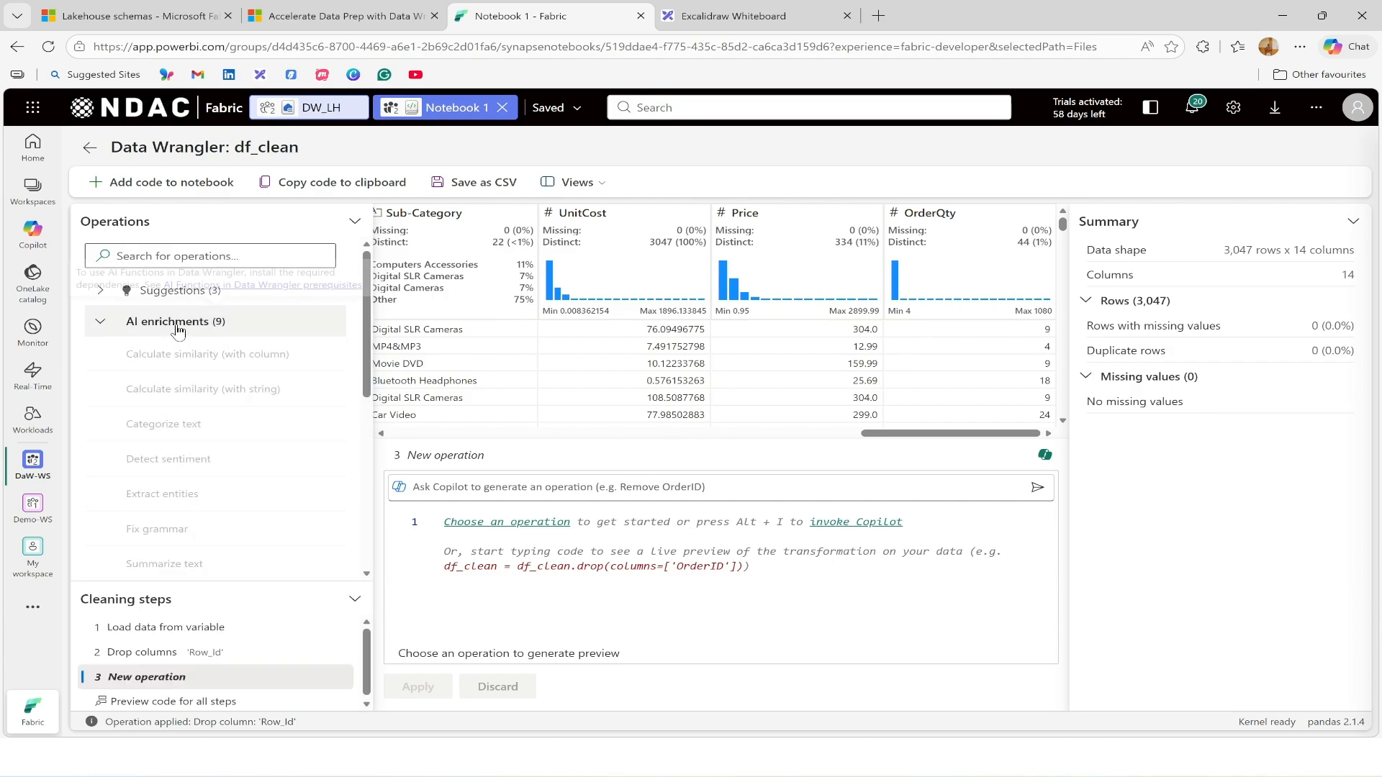
{"action": "scroll", "coordinate": [202, 389], "scroll_direction": "down", "scroll_amount": 1}
{"action": "scroll", "coordinate": [204, 396], "scroll_direction": "up", "scroll_amount": 2}
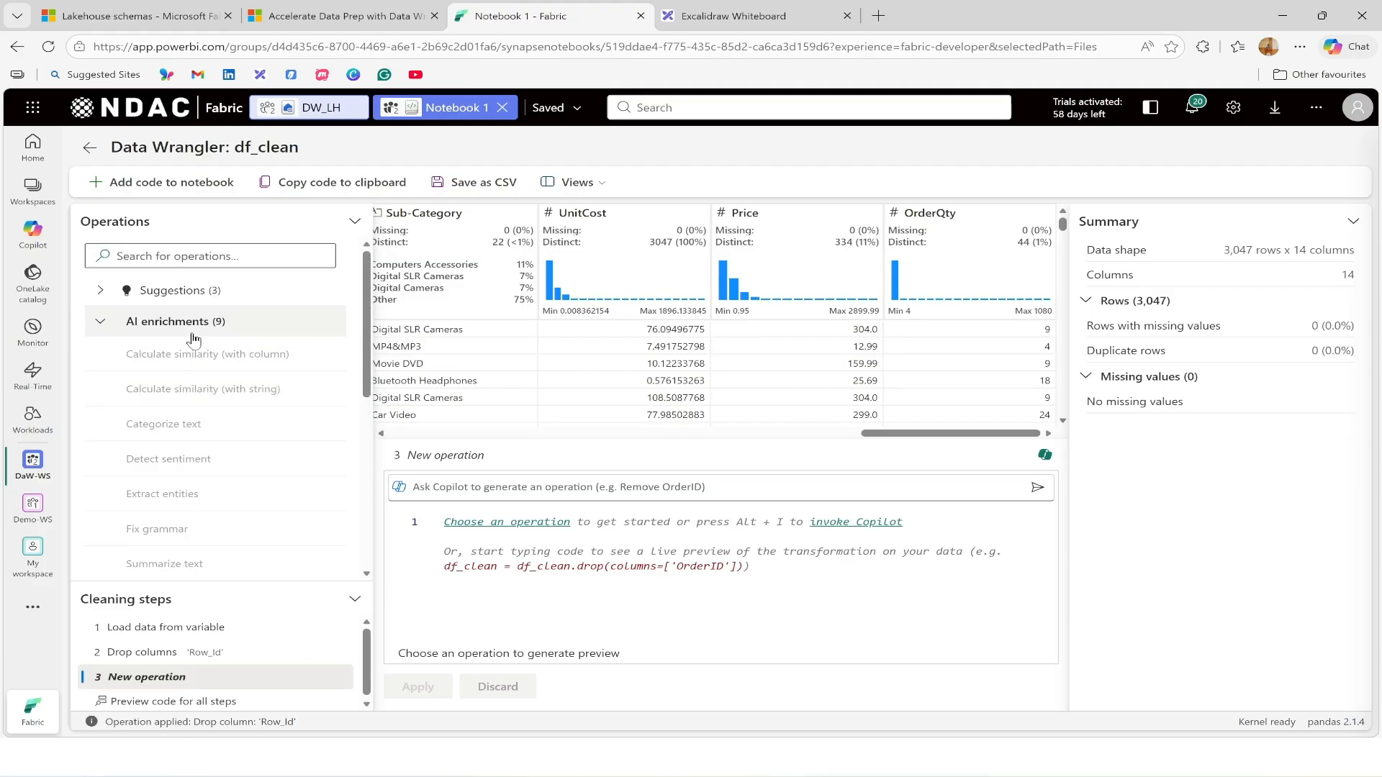
Start a Create column from formula operation on df_clean and name the new column Cost
{"action": "left_click", "coordinate": [191, 321]}
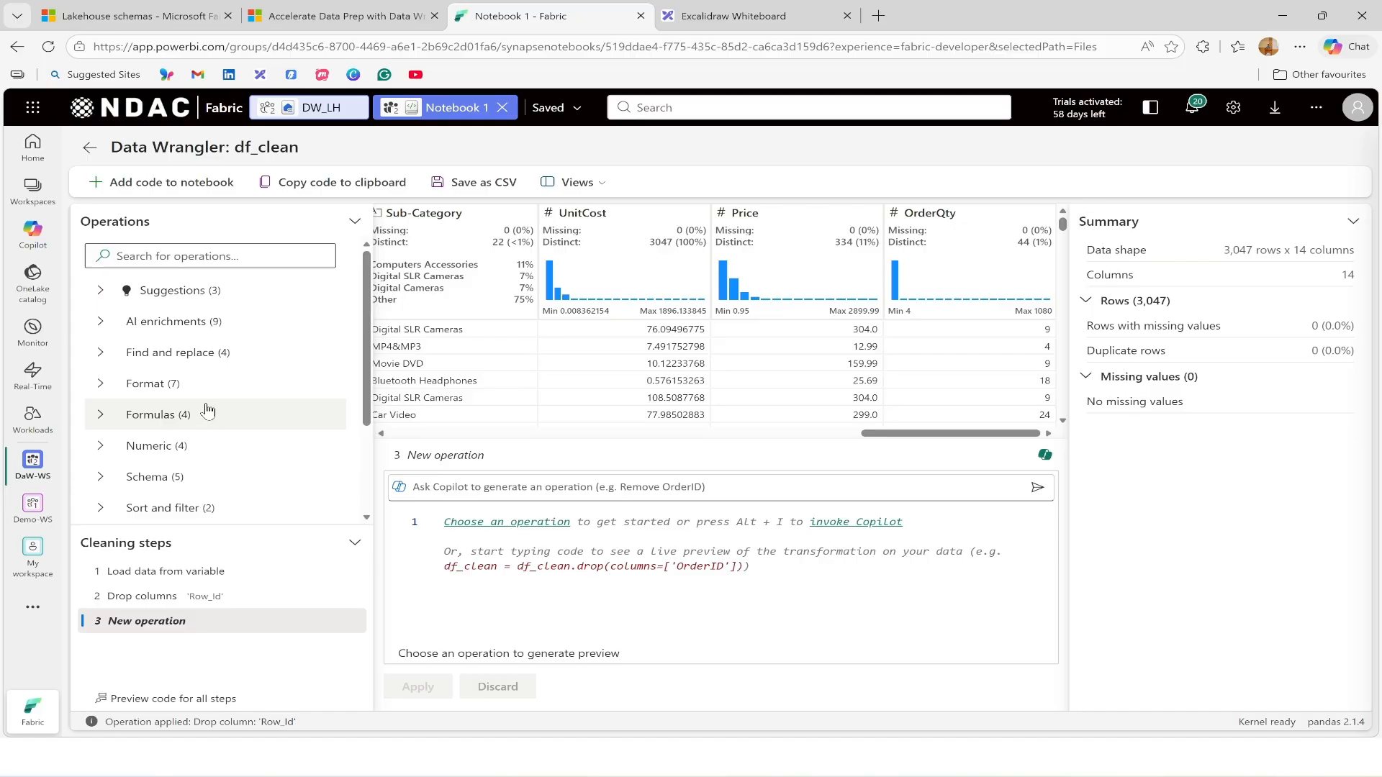
{"action": "left_click", "coordinate": [178, 430]}
{"action": "scroll", "coordinate": [237, 430], "scroll_direction": "down", "scroll_amount": 1}
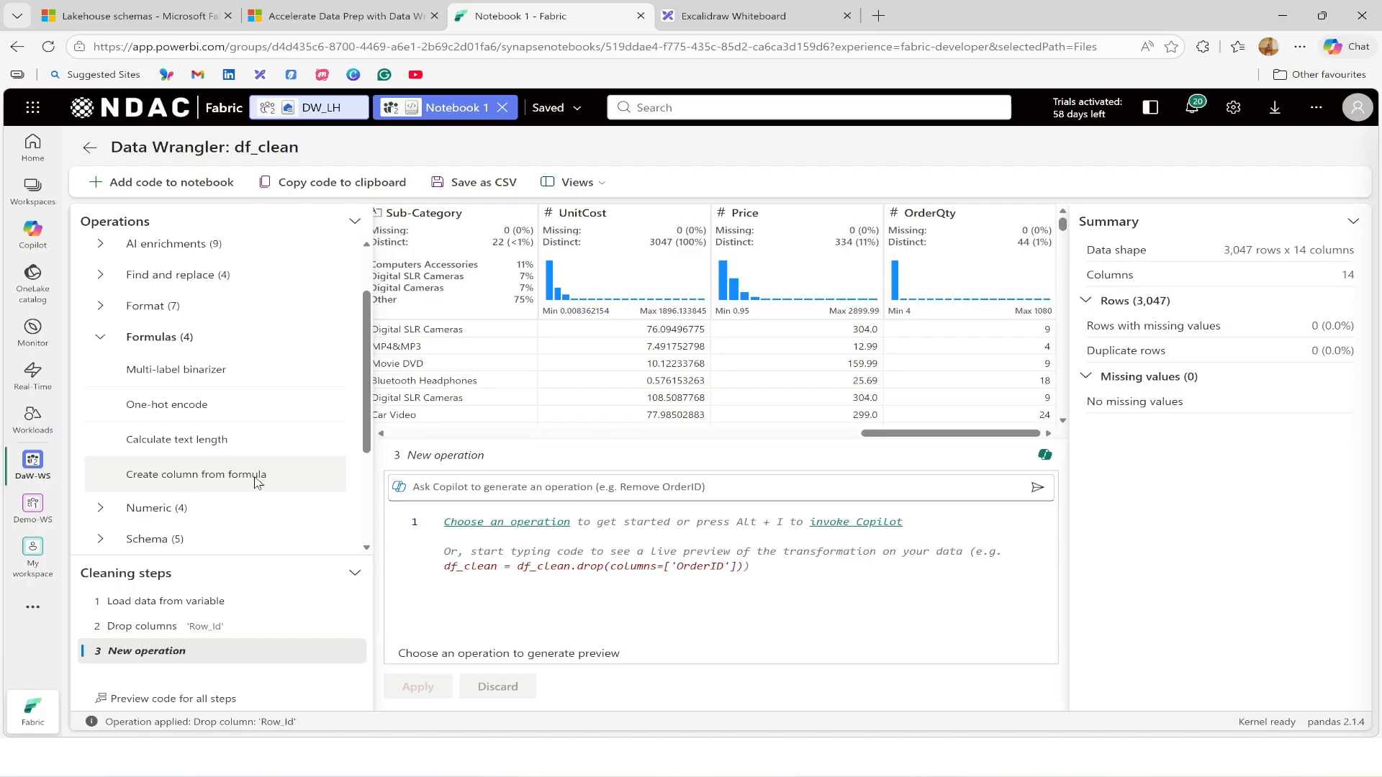
{"action": "left_click", "coordinate": [180, 484]}
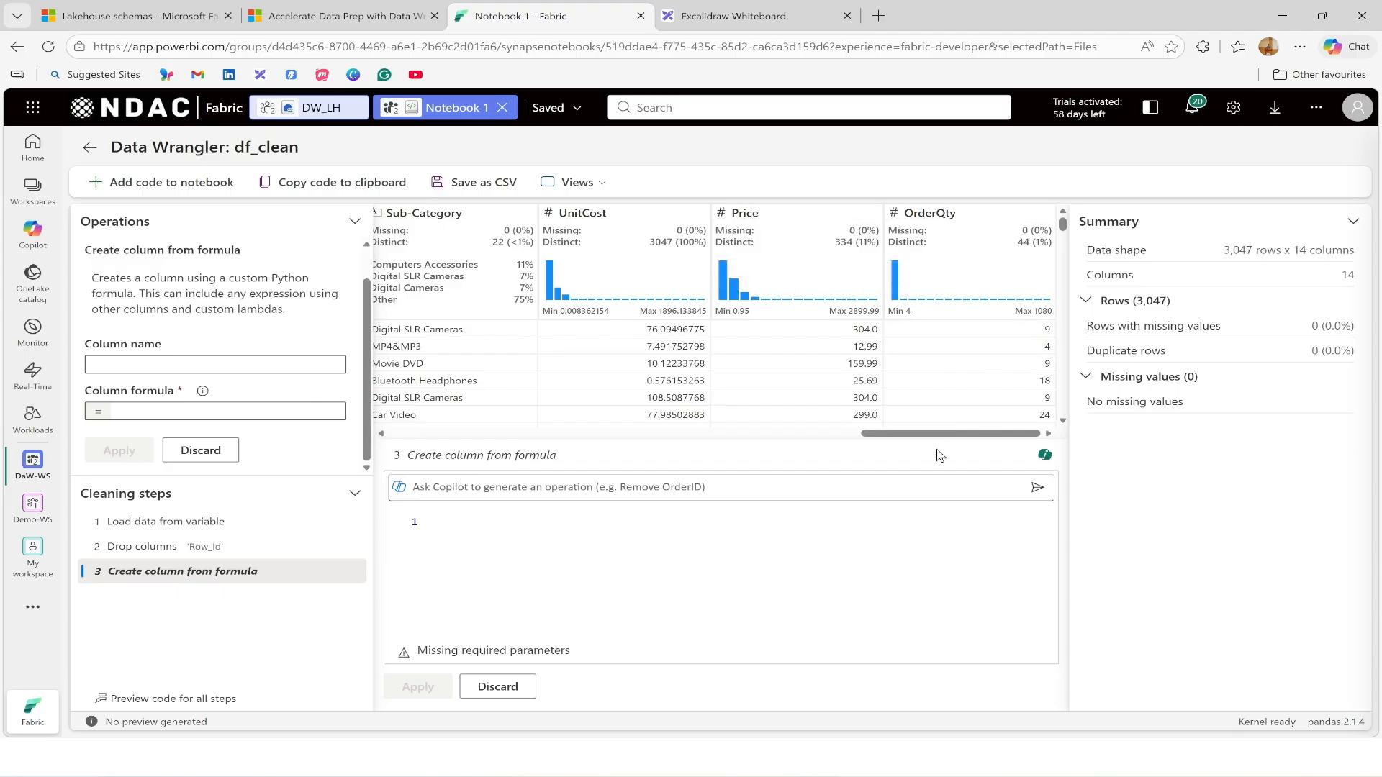
{"action": "left_click", "coordinate": [129, 364]}
{"action": "type", "text": "Cost"}
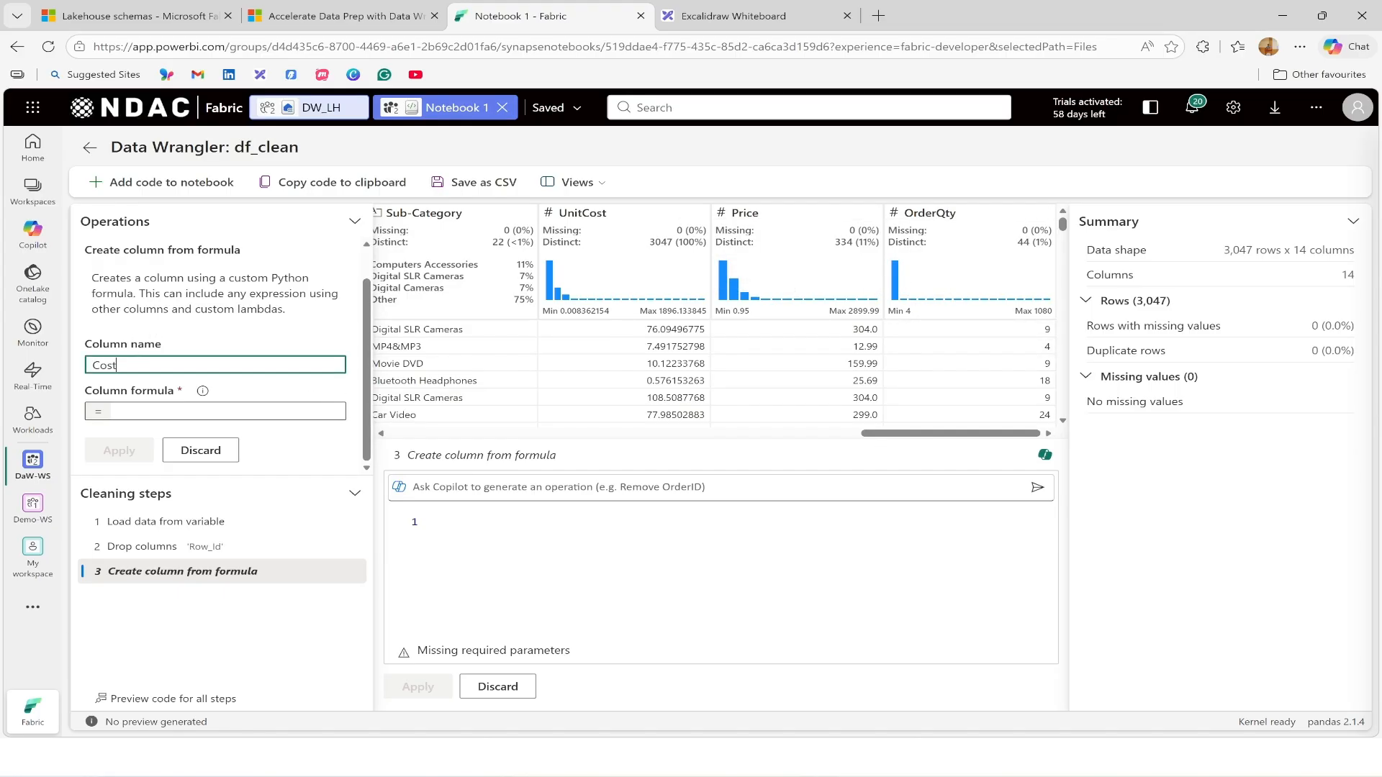
Set the Cost column's formula to df_clean['UnitCost'] * df_clean['OrderQty'], check the previewed column, and apply the operation
{"action": "key", "text": "Tab"}
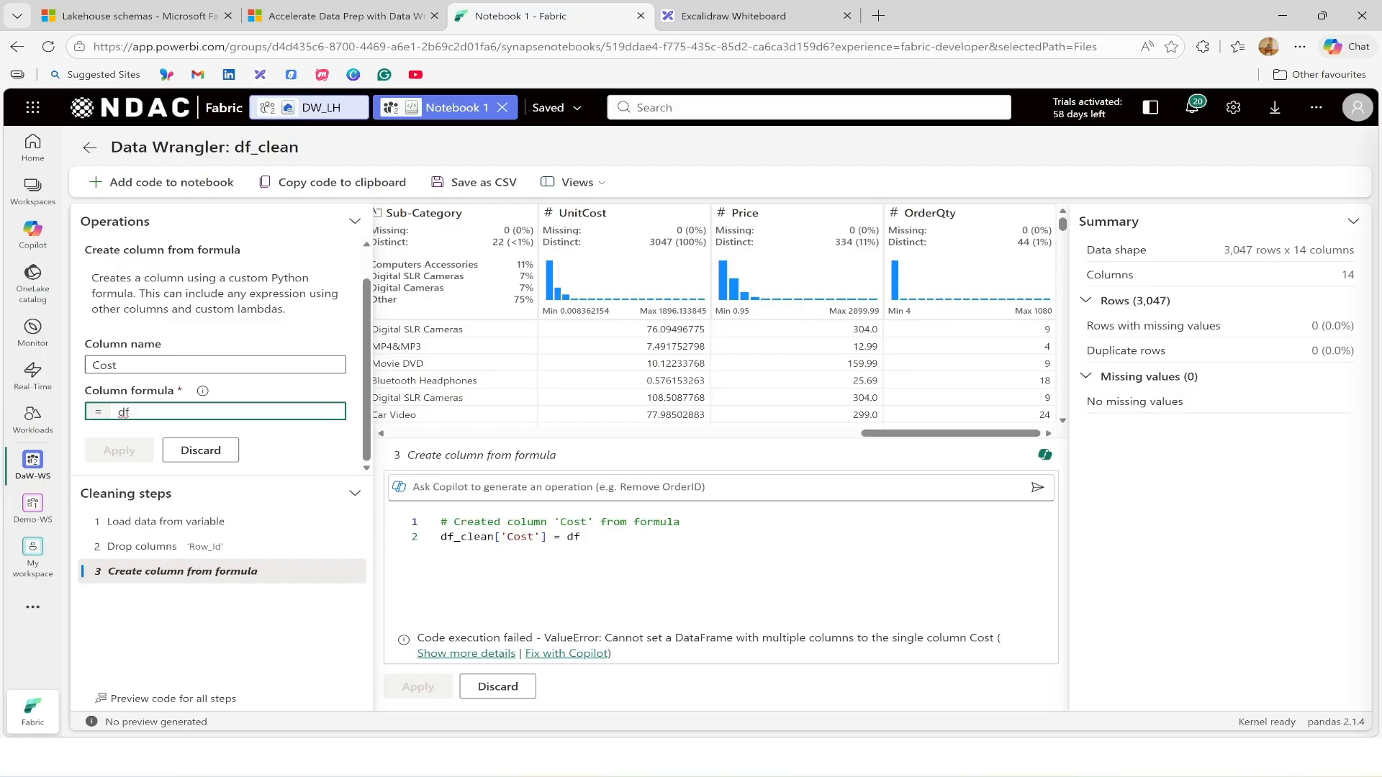
{"action": "type", "text": "df_clean['Un"}
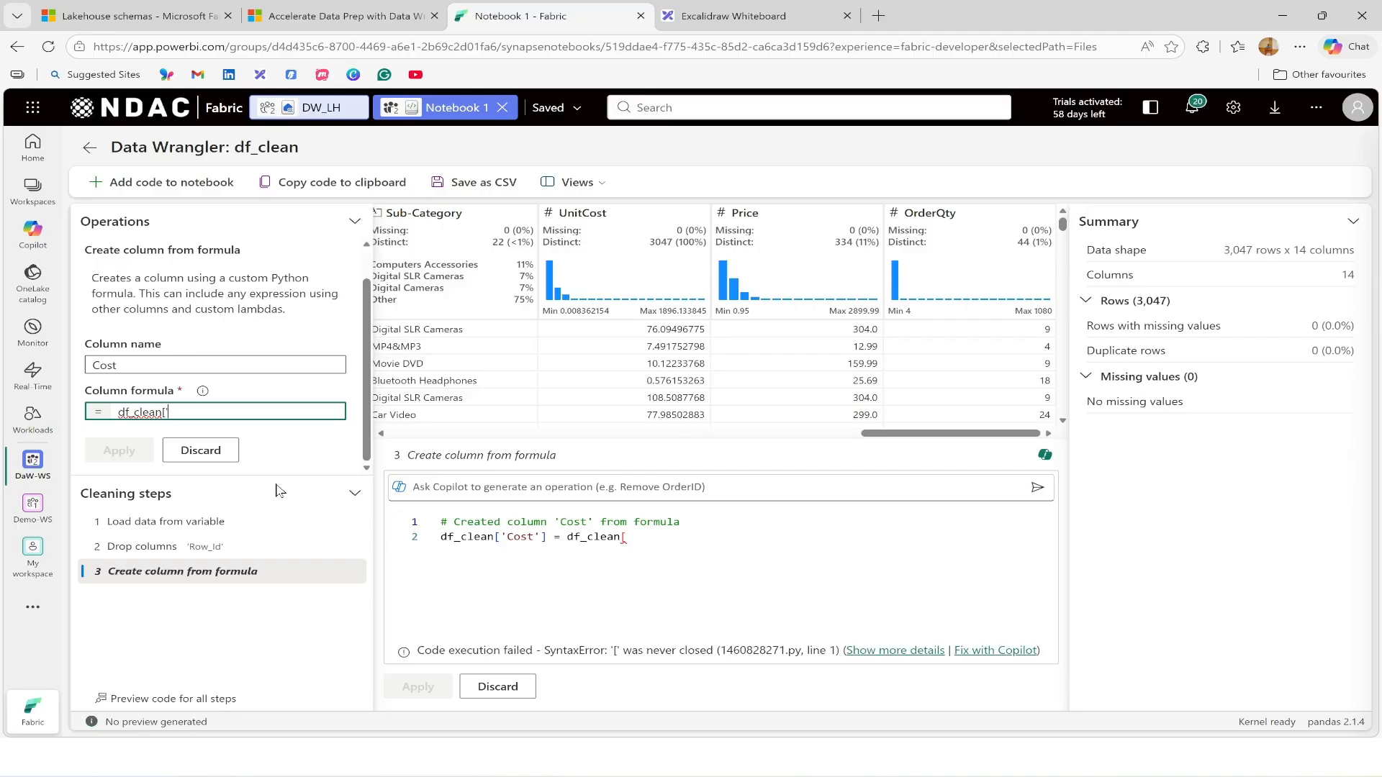
{"action": "type", "text": "itCost"}
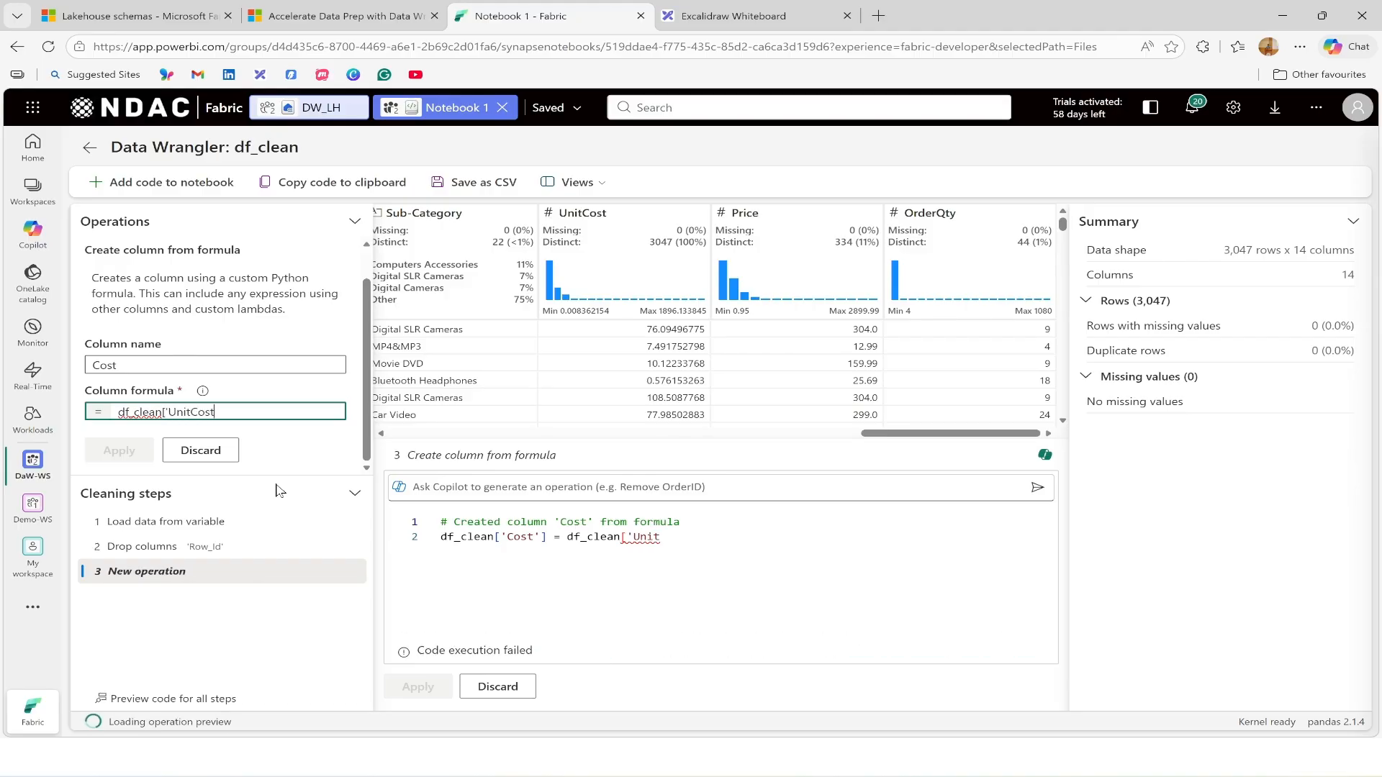
{"action": "type", "text": "'] * df_cl"}
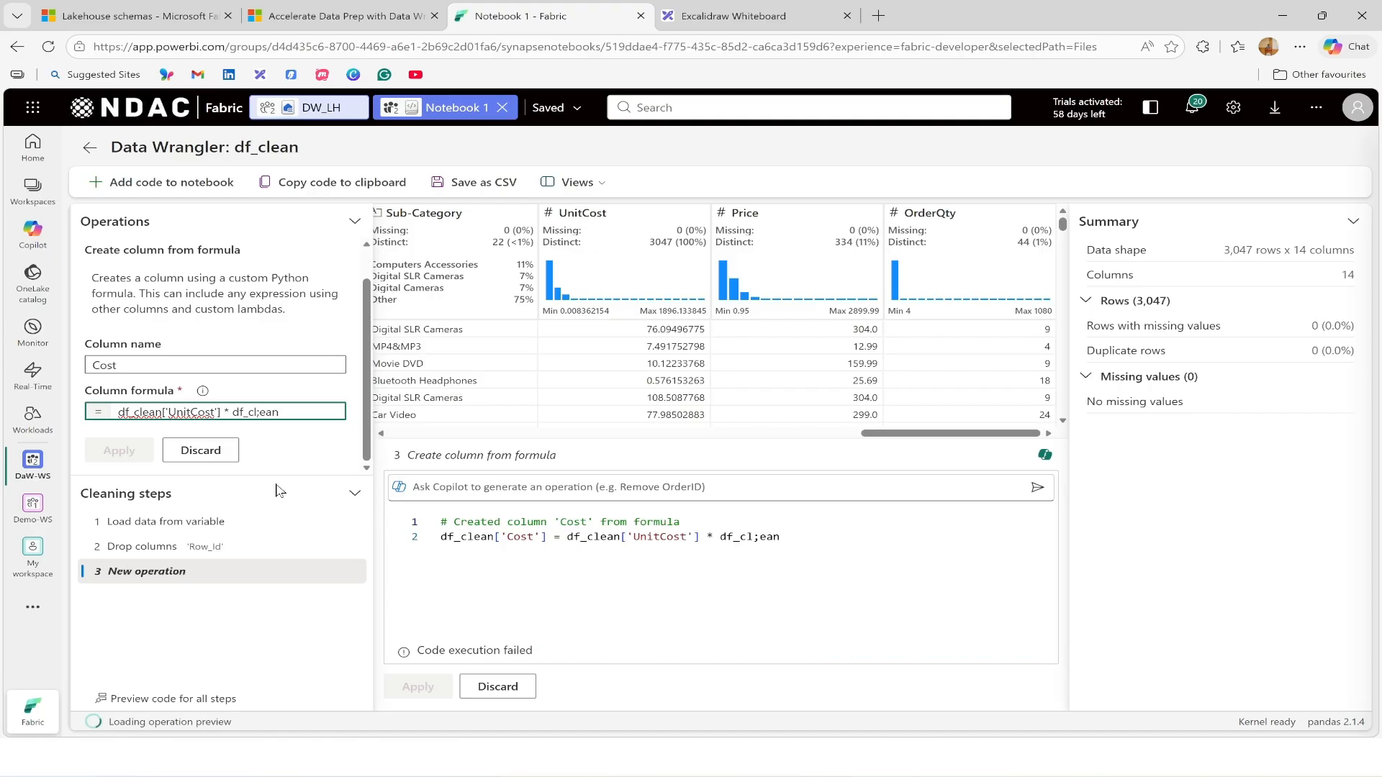
{"action": "type", "text": "ean['Orde"}
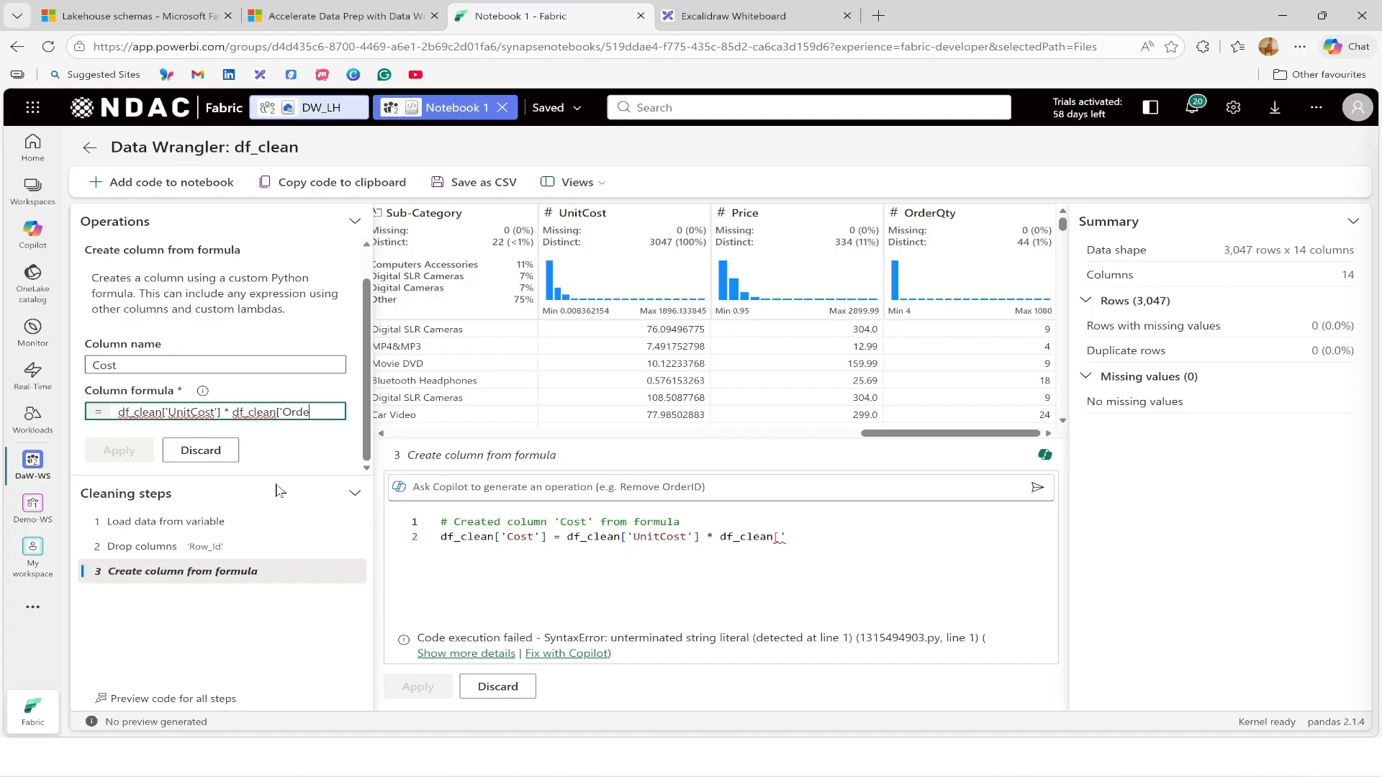
{"action": "type", "text": "rQty"}
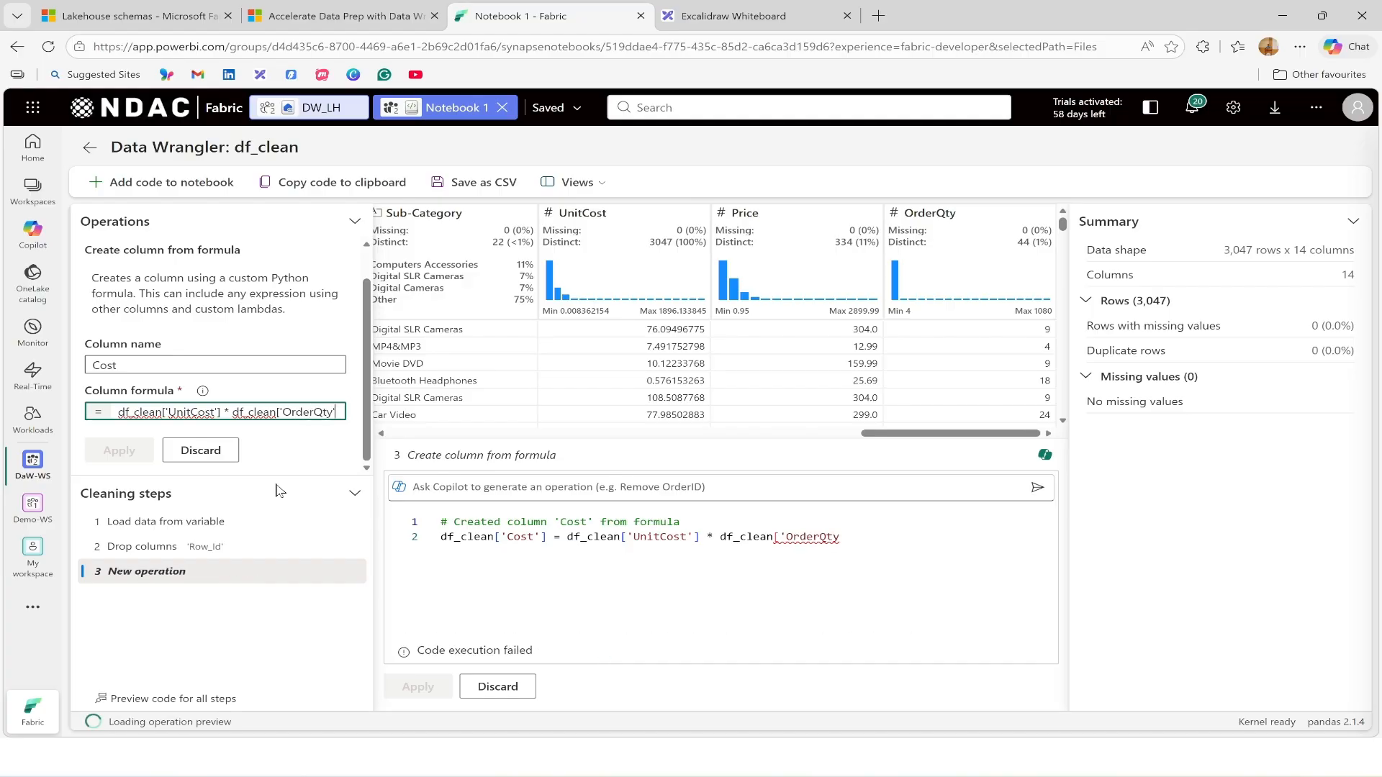
{"action": "type", "text": "']"}
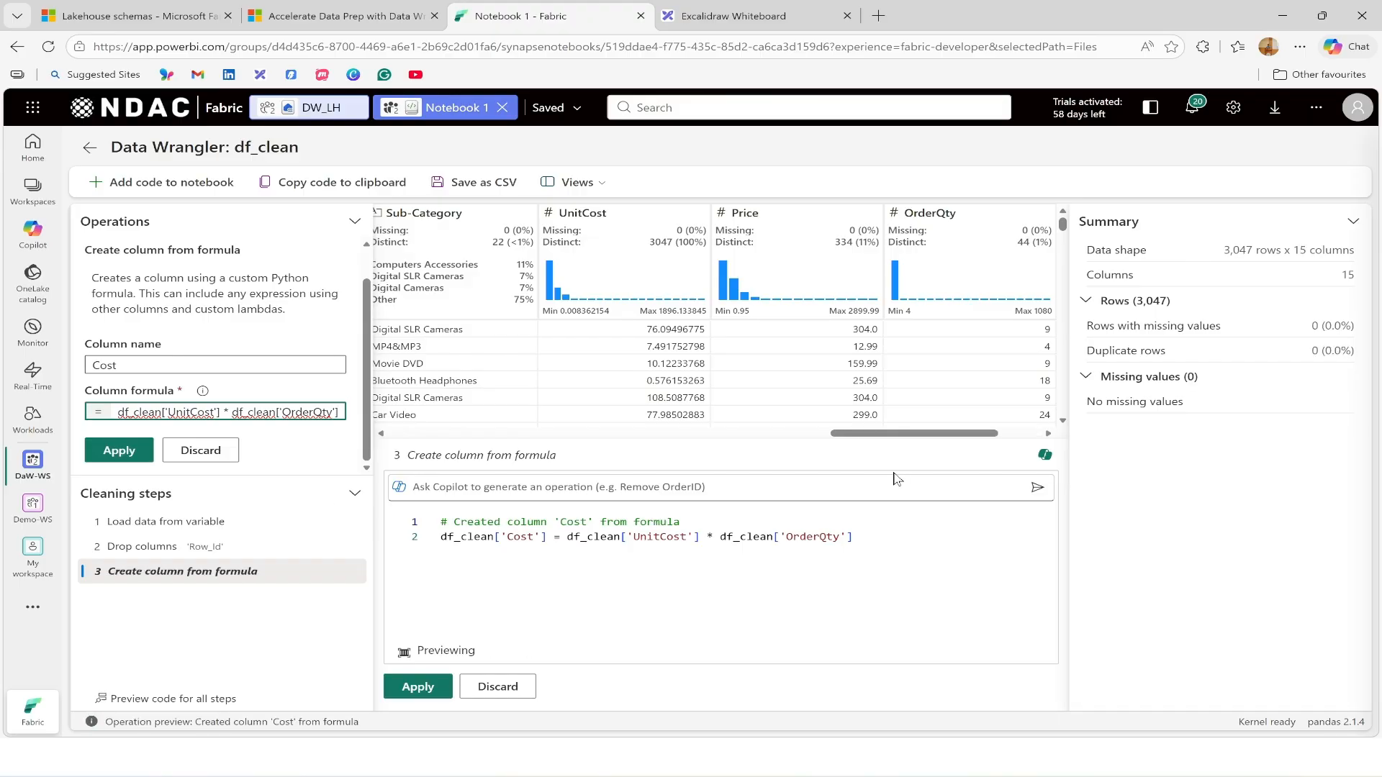
{"action": "left_click_drag", "start_coordinate": [895, 434], "coordinate": [1012, 435]}
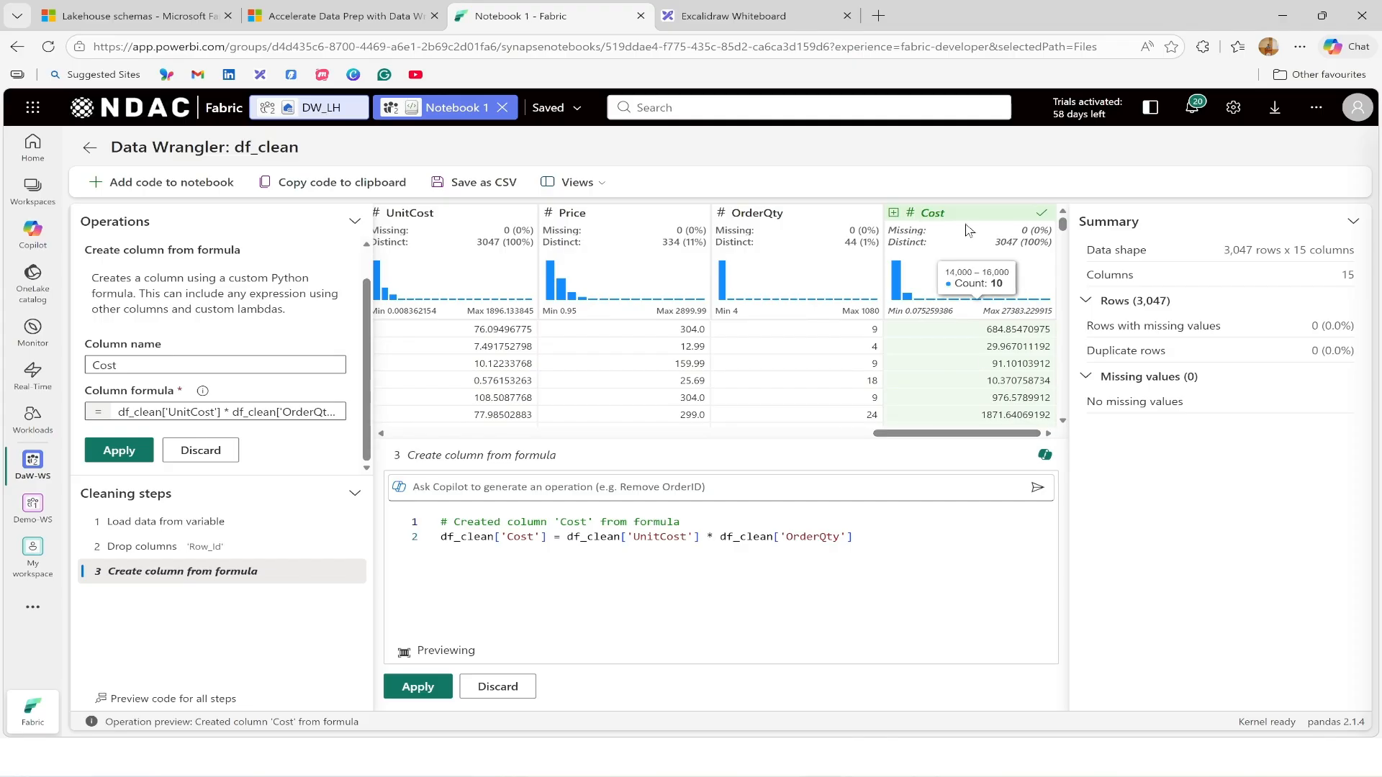
{"action": "mouse_move", "coordinate": [783, 301]}
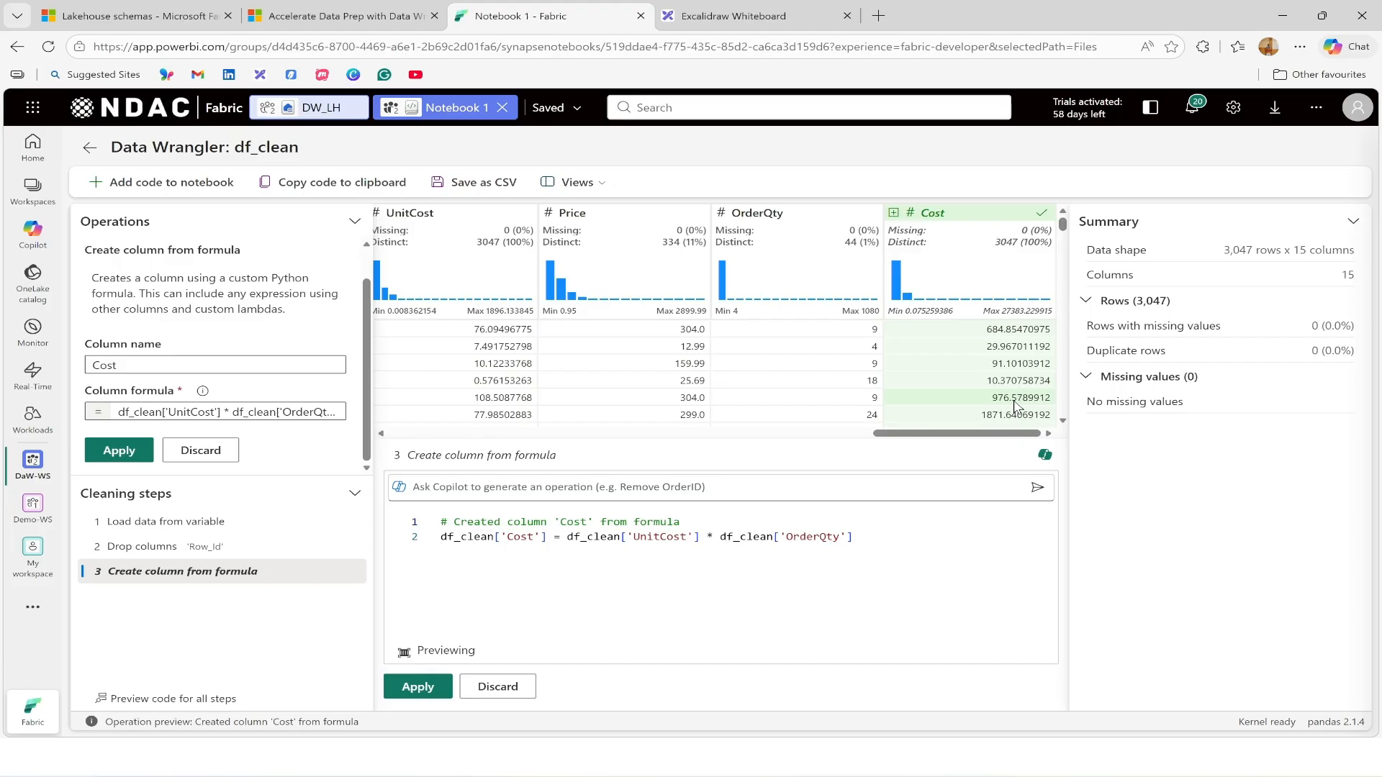
{"action": "left_click", "coordinate": [415, 691]}
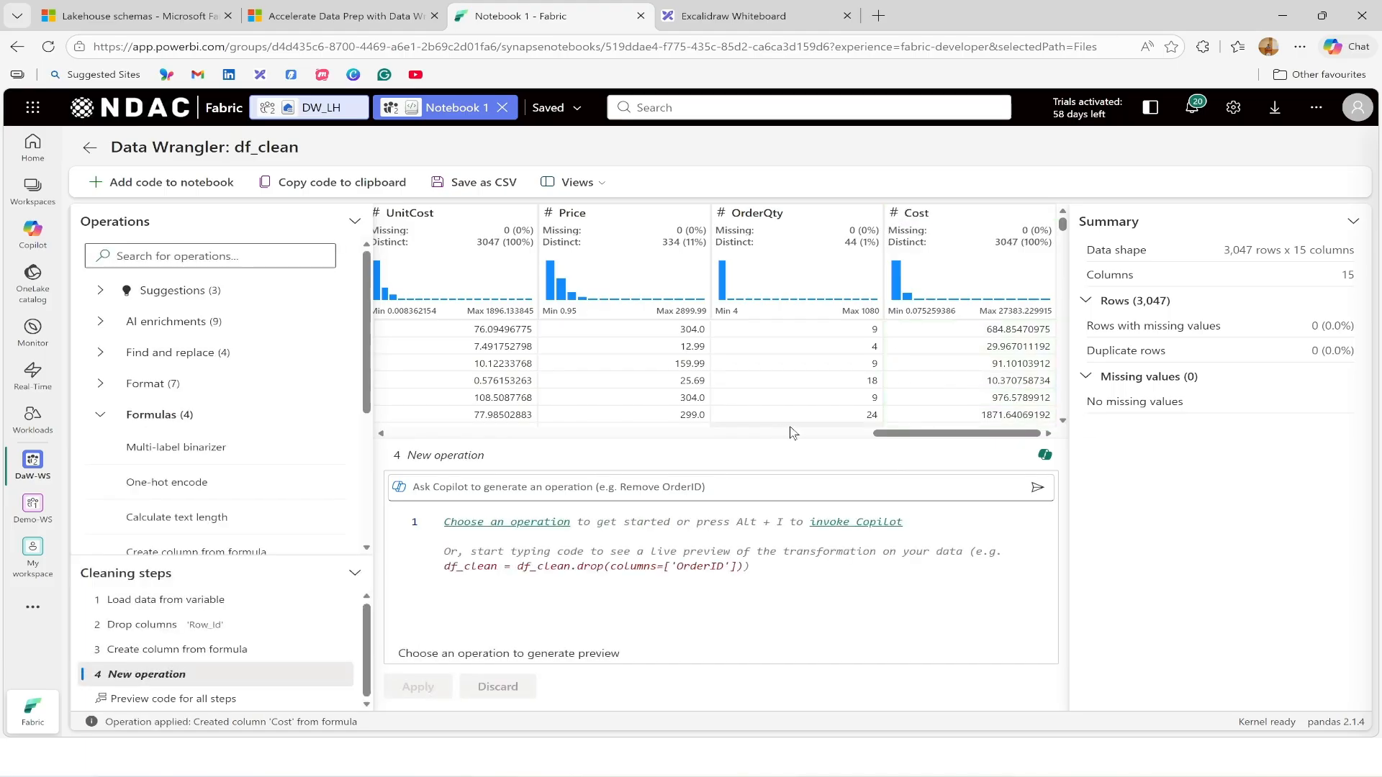
Create a Sales column from the formula df_clean['Price'] * df_clean['OrderQty'] and apply it
{"action": "left_click_drag", "start_coordinate": [890, 434], "coordinate": [865, 438]}
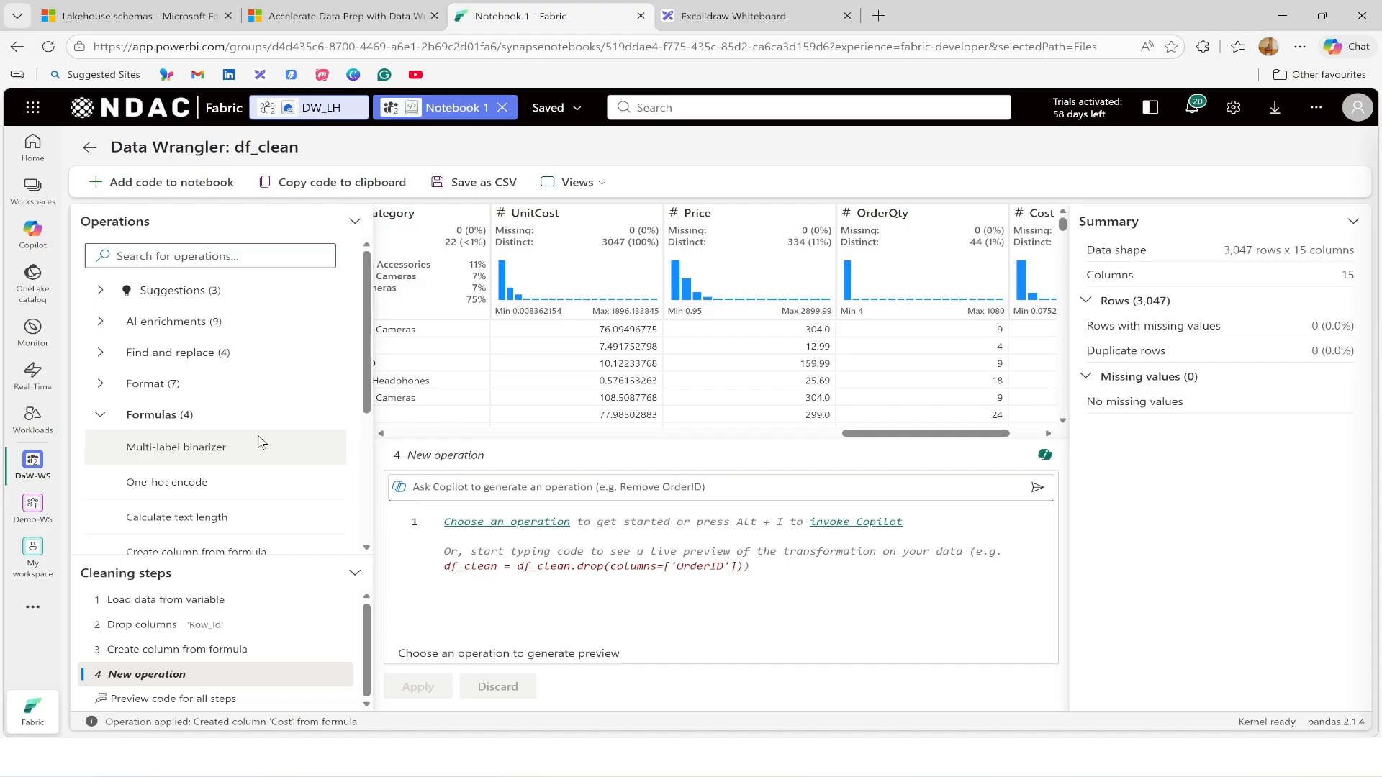
{"action": "scroll", "coordinate": [216, 442], "scroll_direction": "down", "scroll_amount": 1}
{"action": "left_click", "coordinate": [232, 474]}
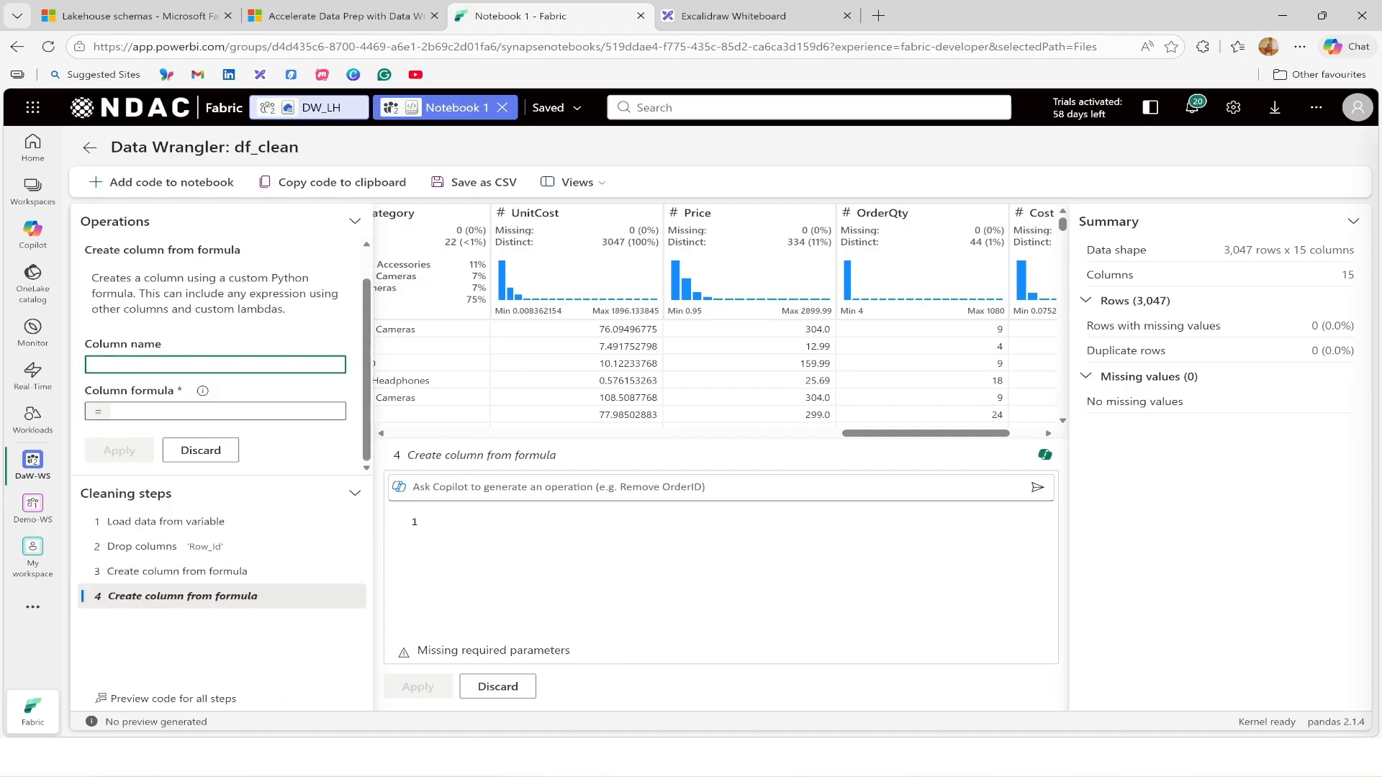
{"action": "type", "text": "Sales"}
{"action": "left_click", "coordinate": [215, 411]}
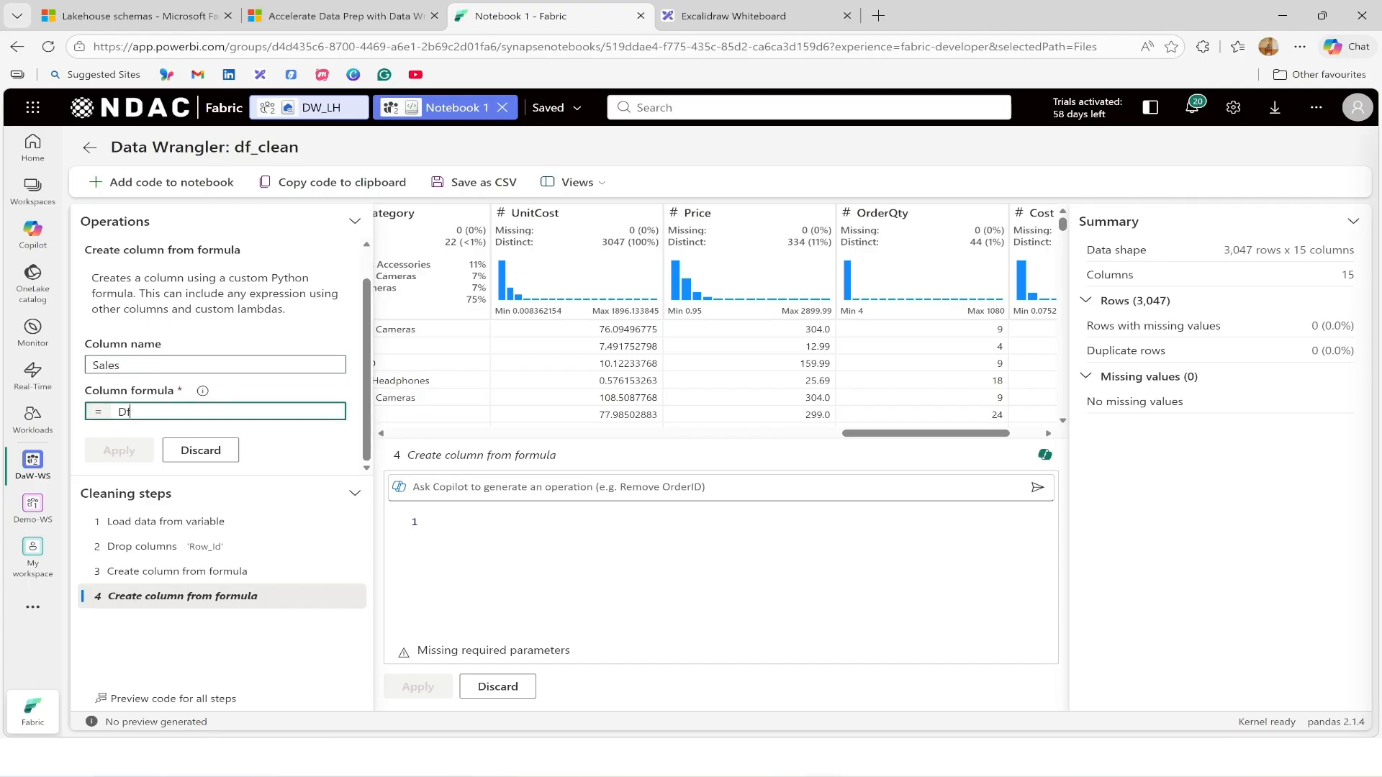
{"action": "type", "text": "df_clean["}
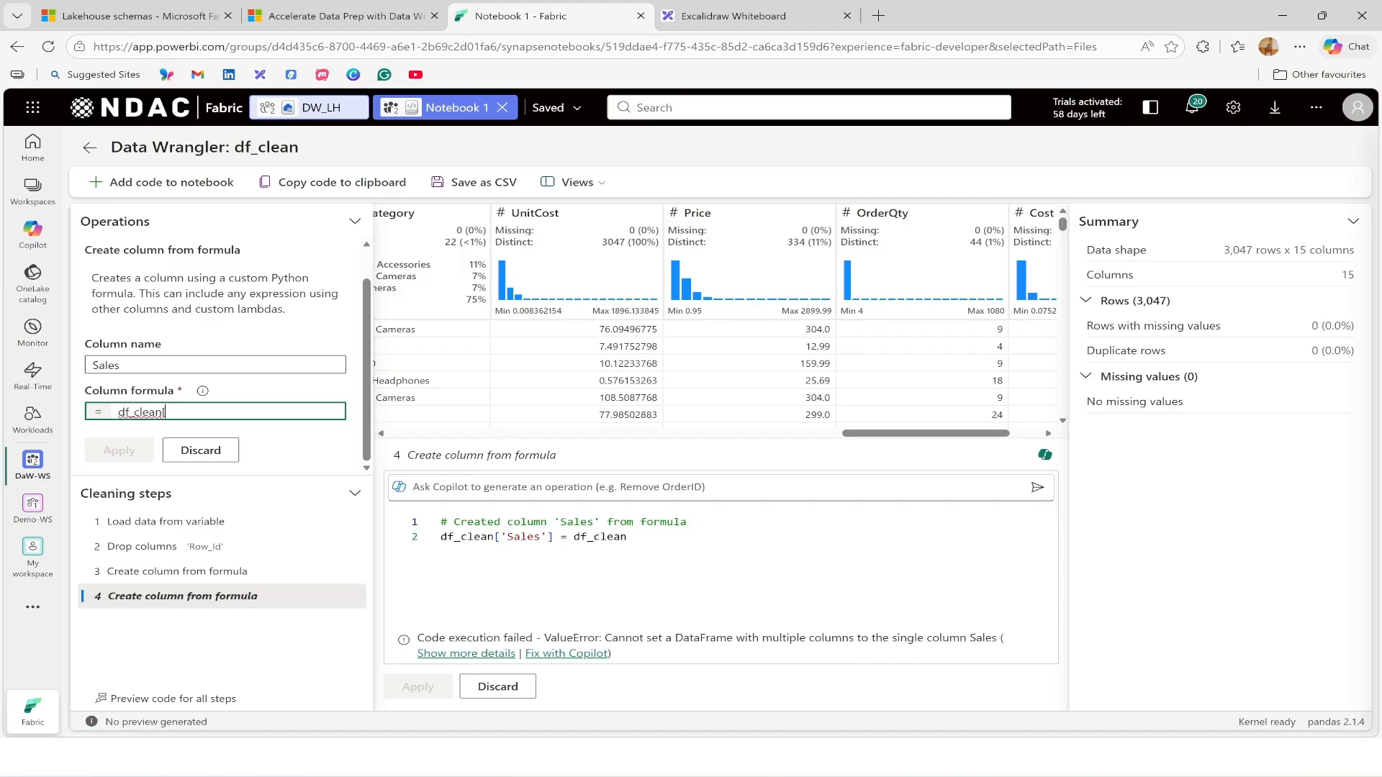
{"action": "type", "text": "'Pr"}
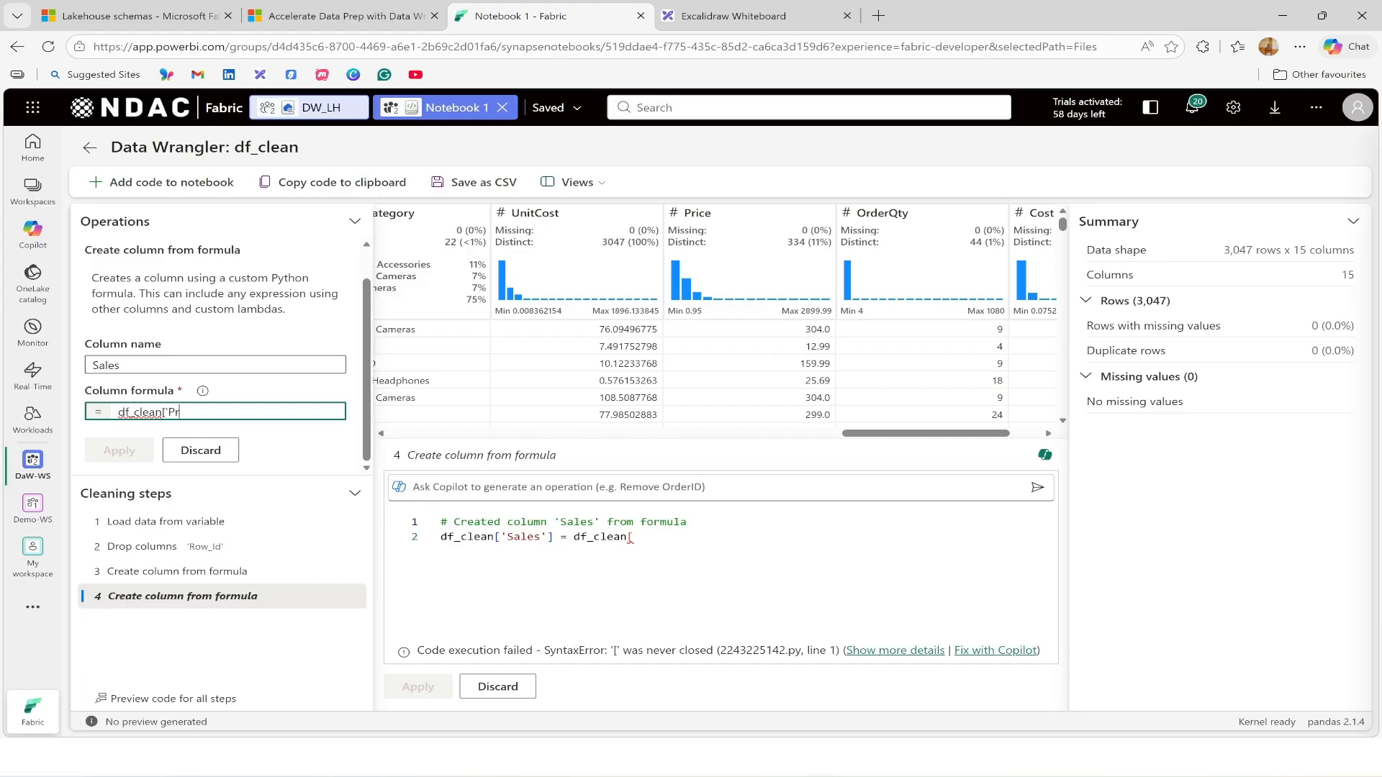
{"action": "type", "text": "ice'] * df_clean['OrderQty']"}
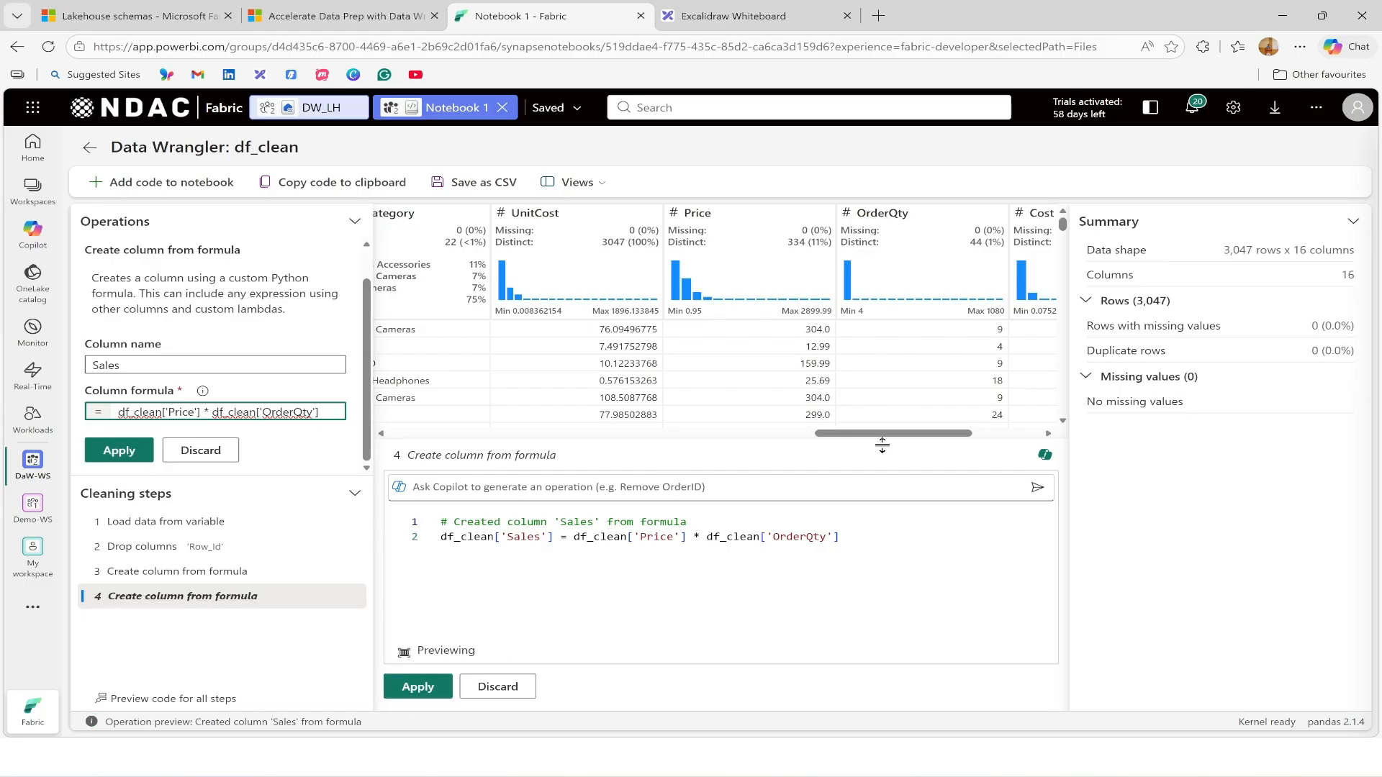
{"action": "left_click_drag", "start_coordinate": [915, 435], "coordinate": [1019, 435]}
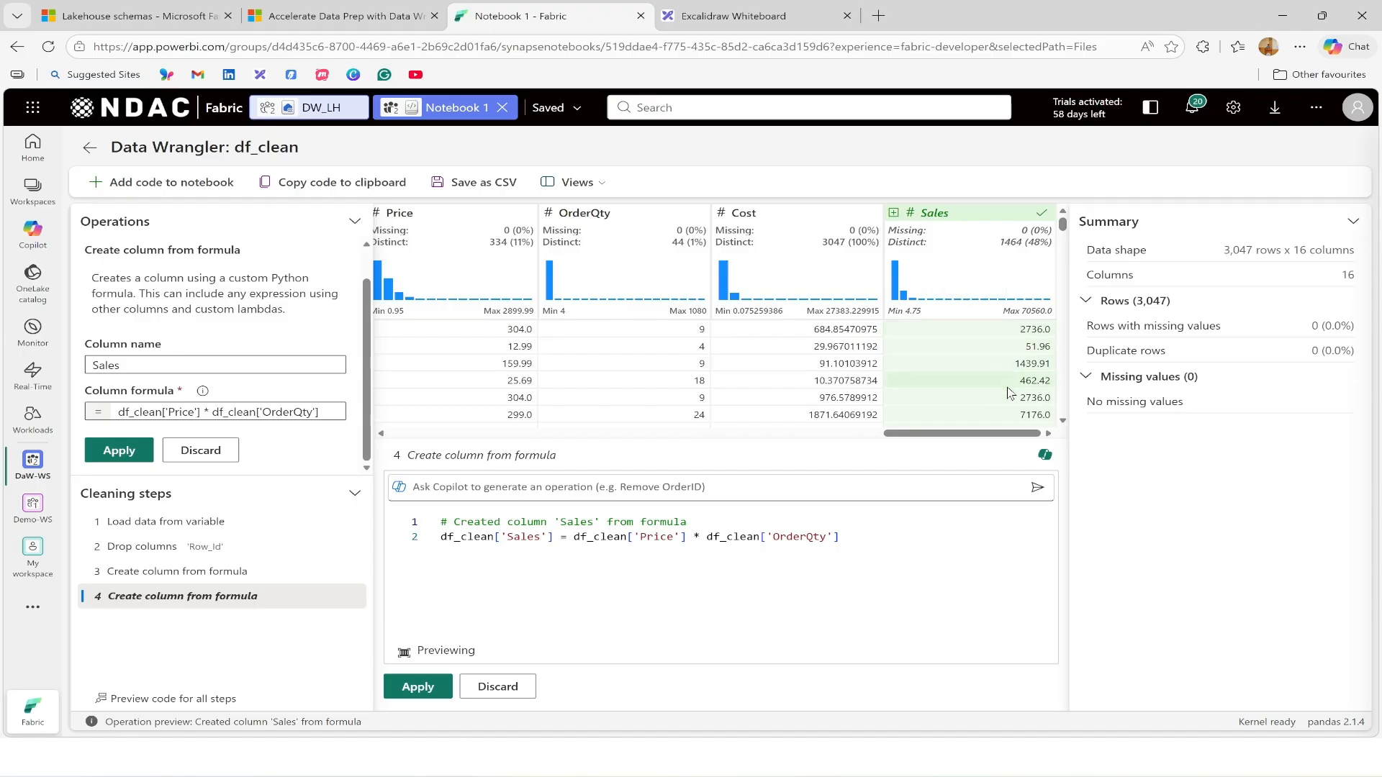
{"action": "left_click", "coordinate": [421, 688]}
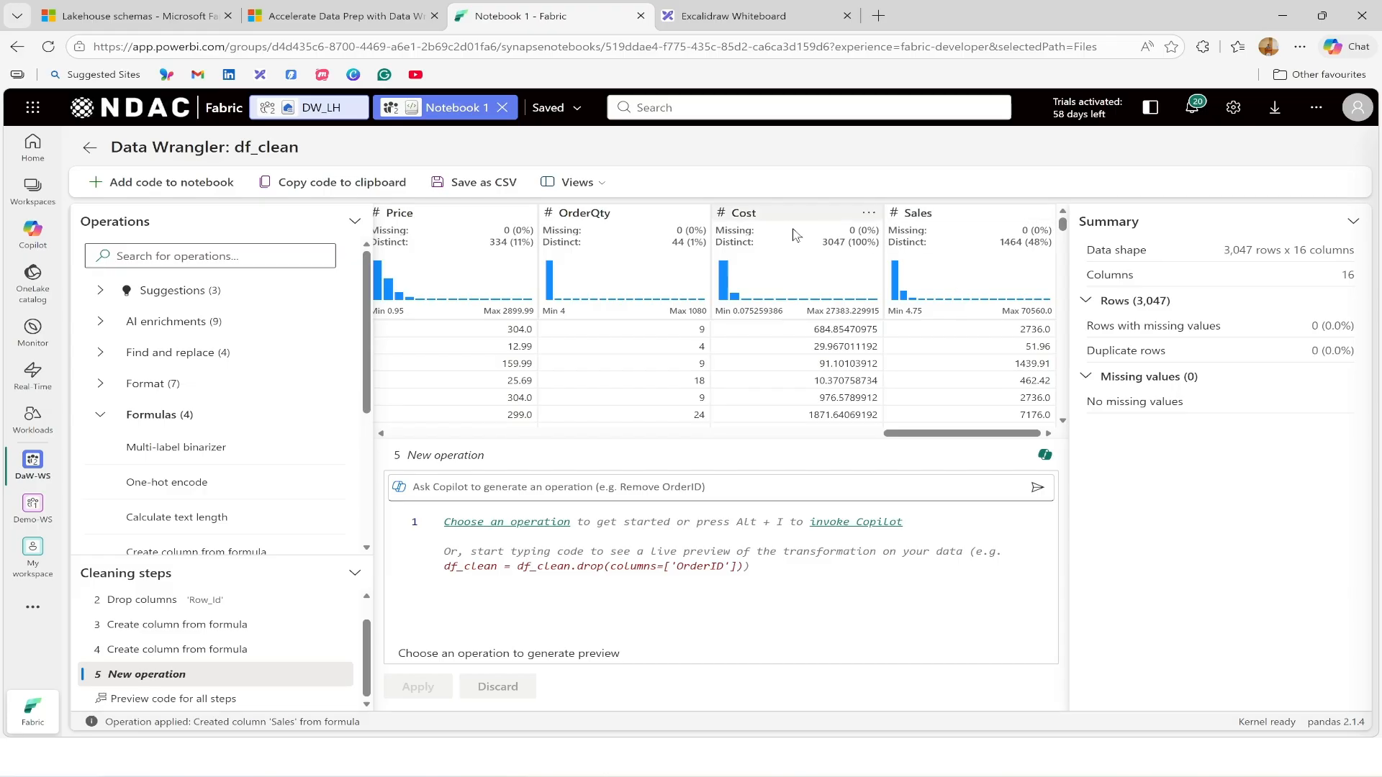
Start another column from formula named Profit and enter df['Sales'] - df['Cost'] as its formula
{"action": "left_click_drag", "start_coordinate": [940, 434], "coordinate": [1020, 441]}
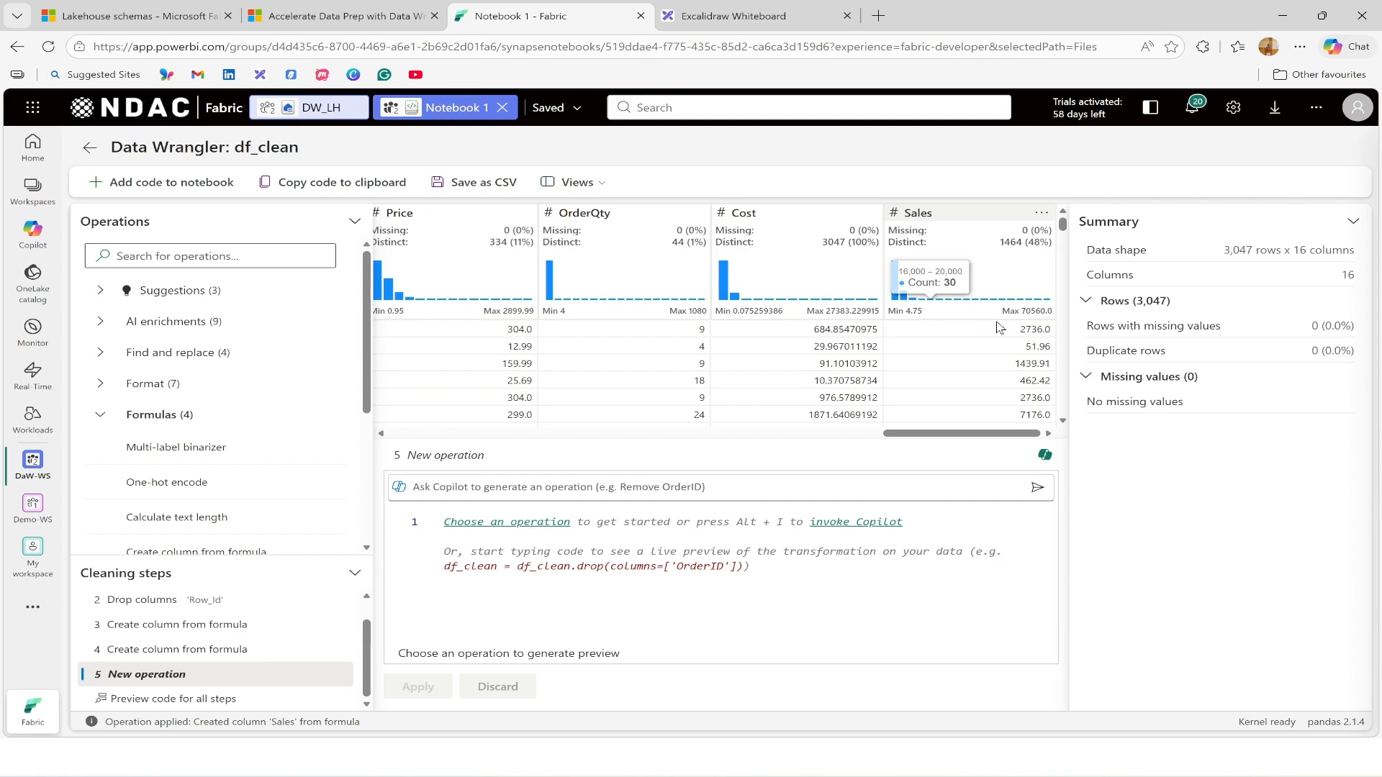
{"action": "scroll", "coordinate": [225, 426], "scroll_direction": "down", "scroll_amount": 2}
{"action": "left_click", "coordinate": [220, 402]}
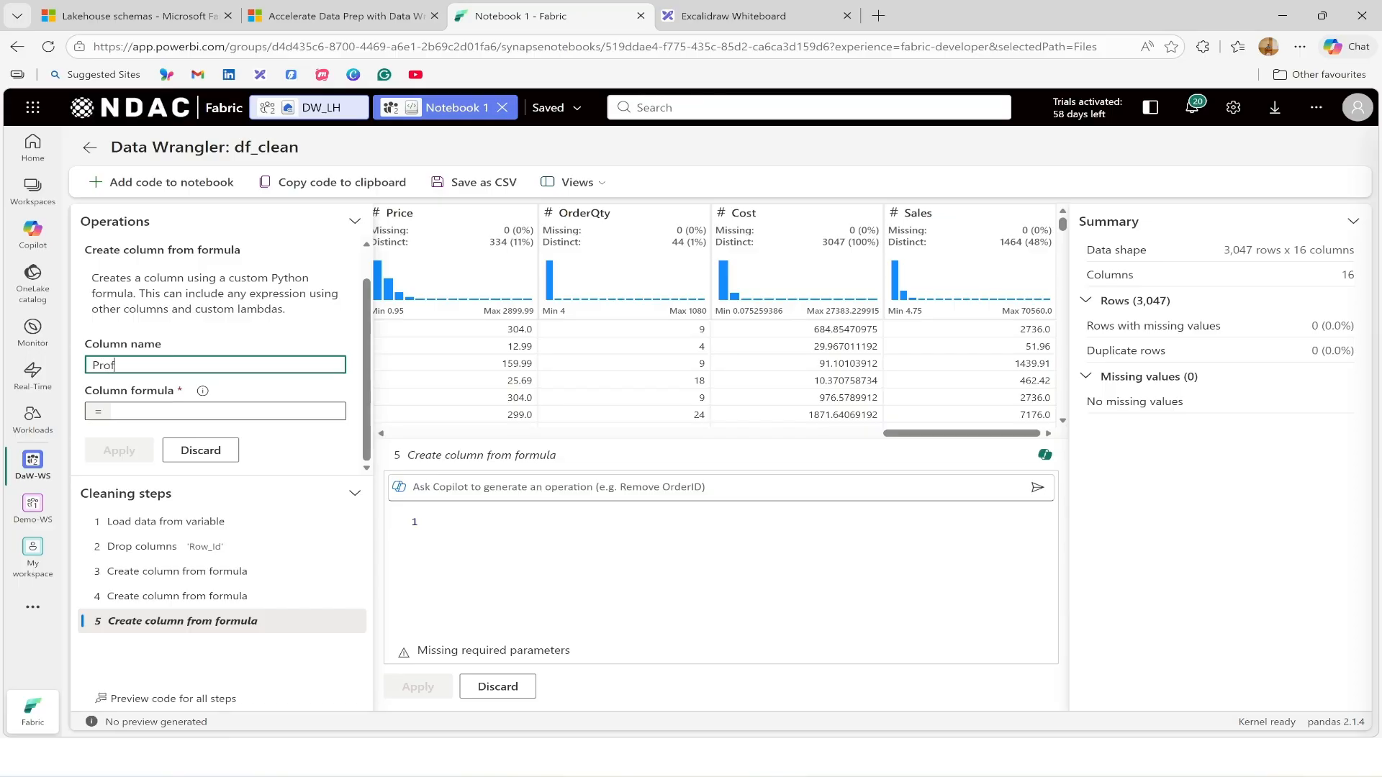
{"action": "left_click", "coordinate": [155, 412]}
{"action": "type", "text": "df["}
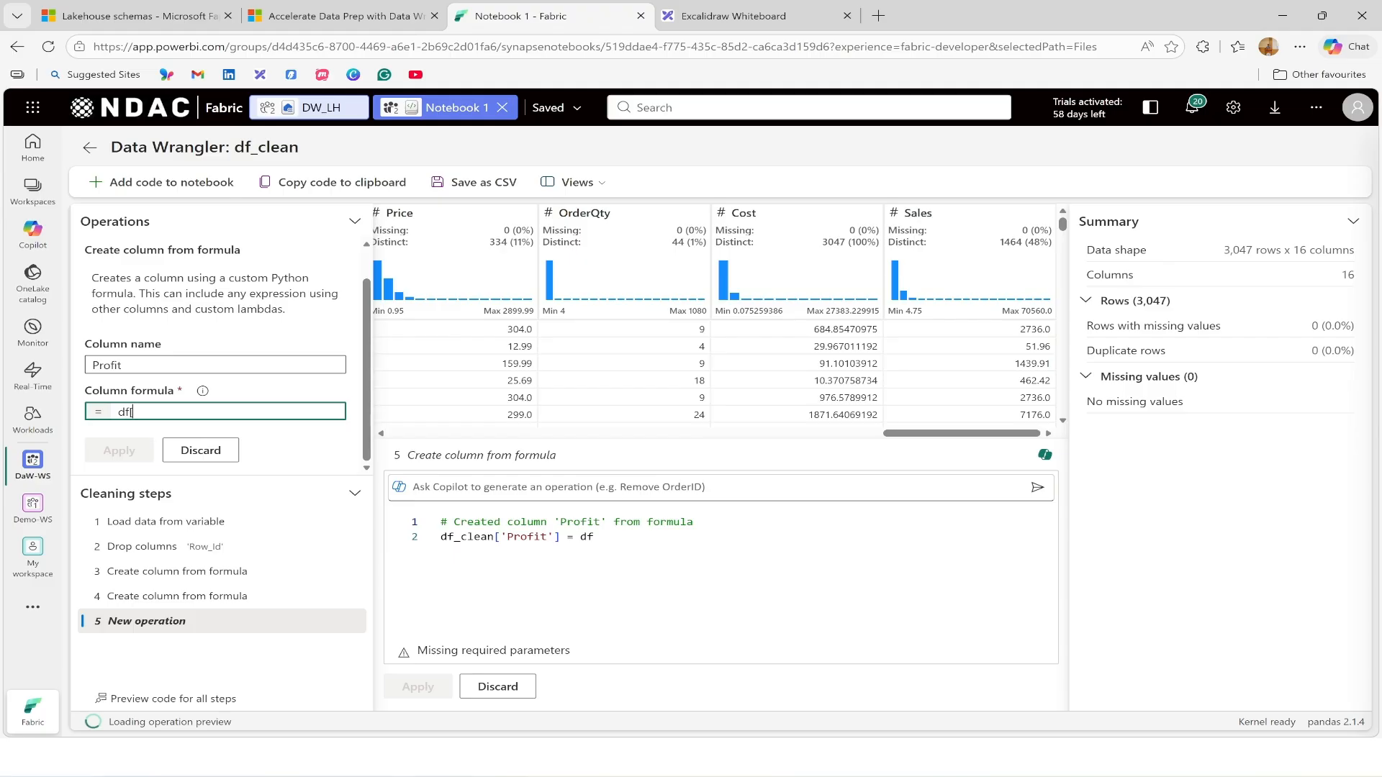
{"action": "type", "text": "'Sale"}
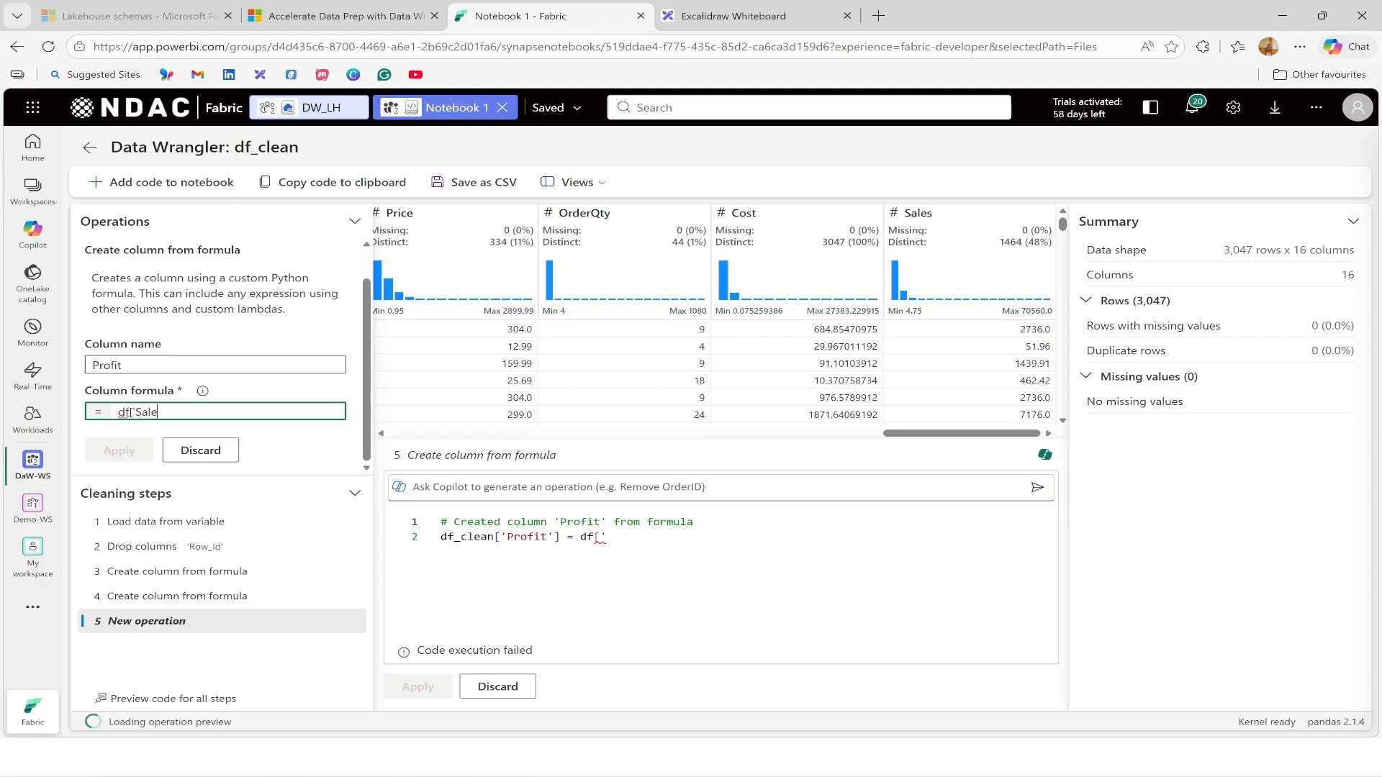
{"action": "type", "text": "s'] - df["}
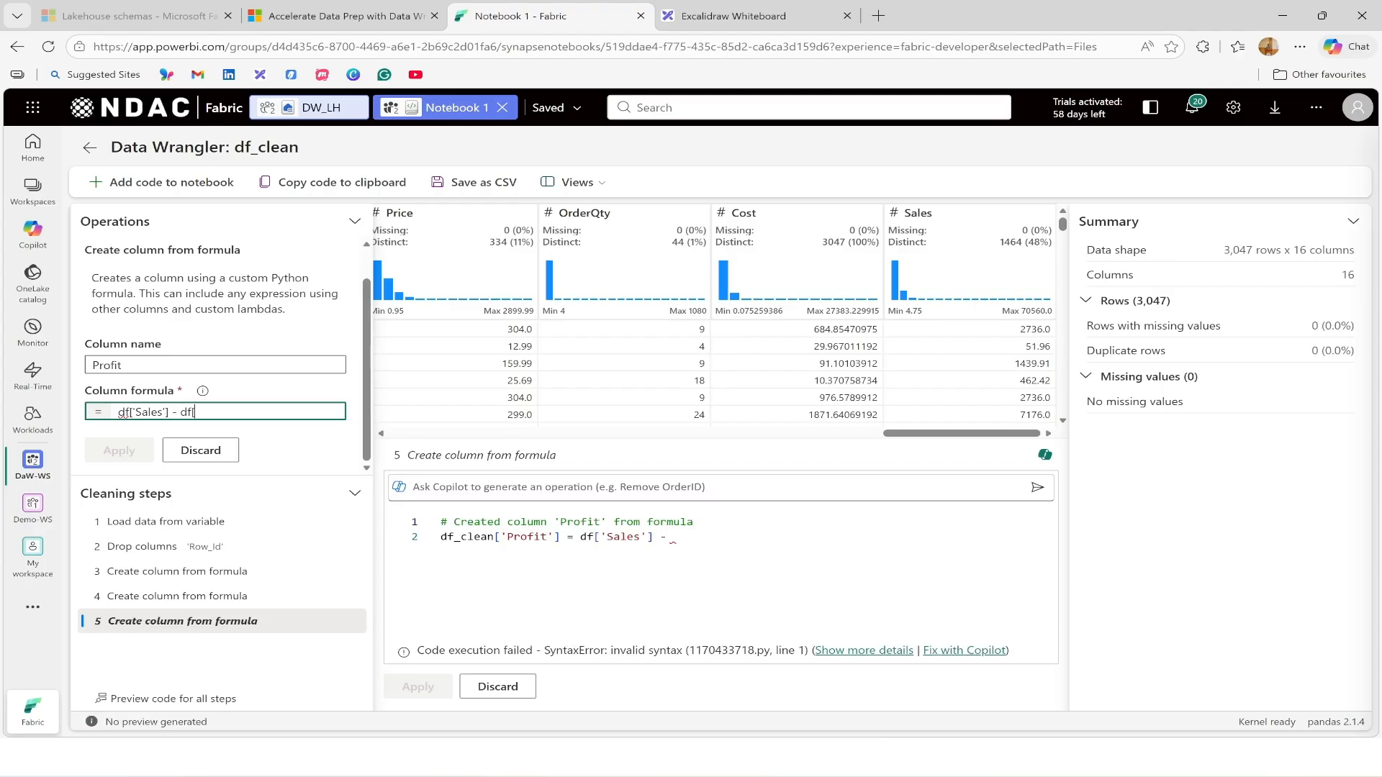
{"action": "type", "text": "'Cost']"}
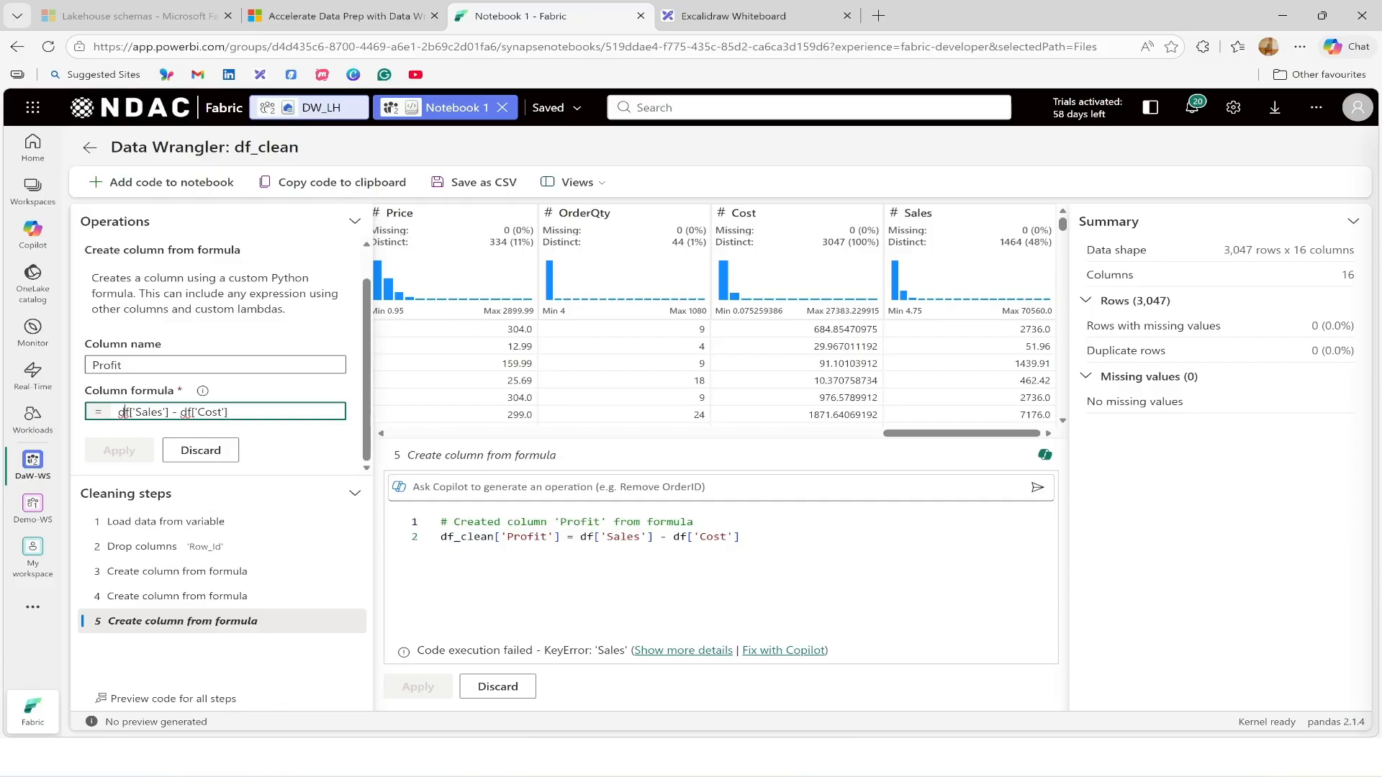
Correct the Profit formula to df_clean['Sales'] - df_clean['Cost'] and apply the operation
{"action": "type", "text": "_clean"}
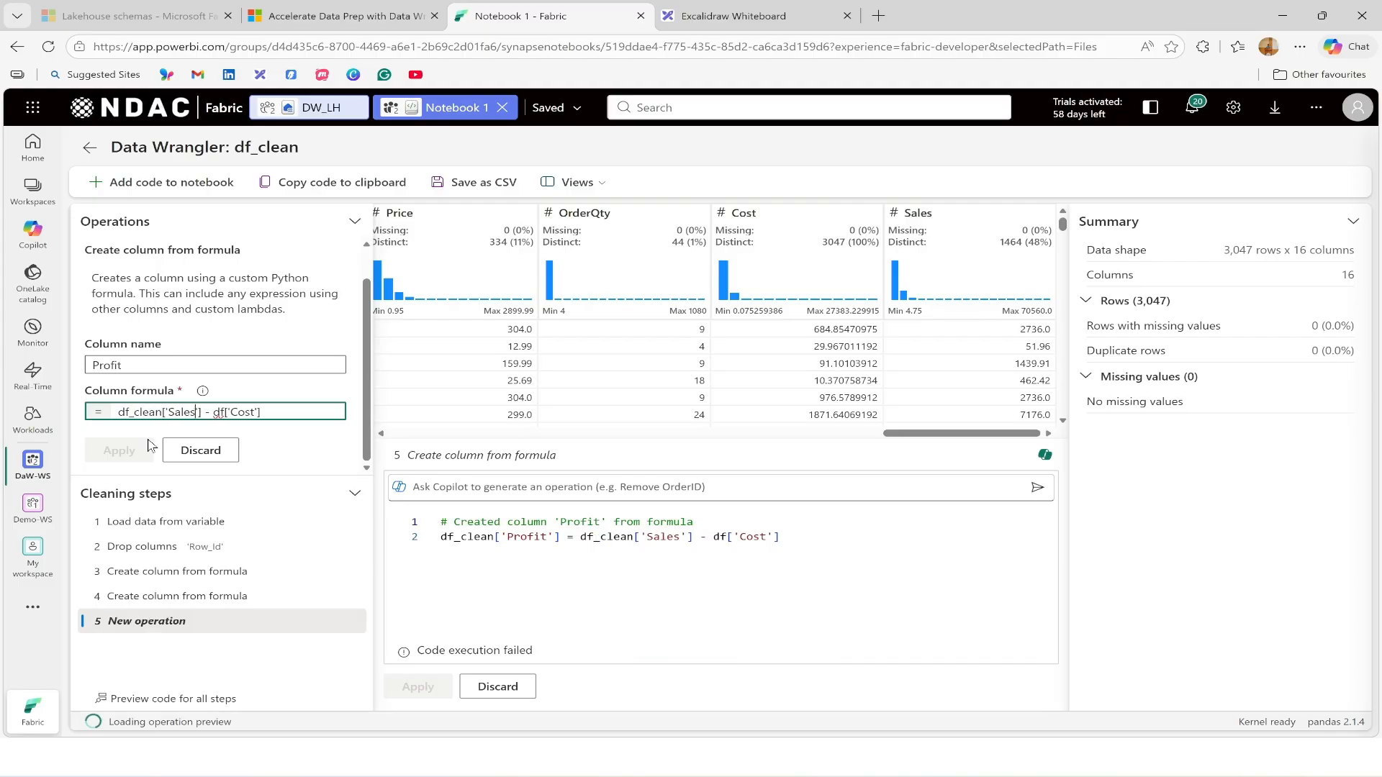
{"action": "key", "text": "Right"}
{"action": "key", "text": "Right"}
{"action": "key", "text": "Right"}
{"action": "key", "text": "Right"}
{"action": "type", "text": "_clean"}
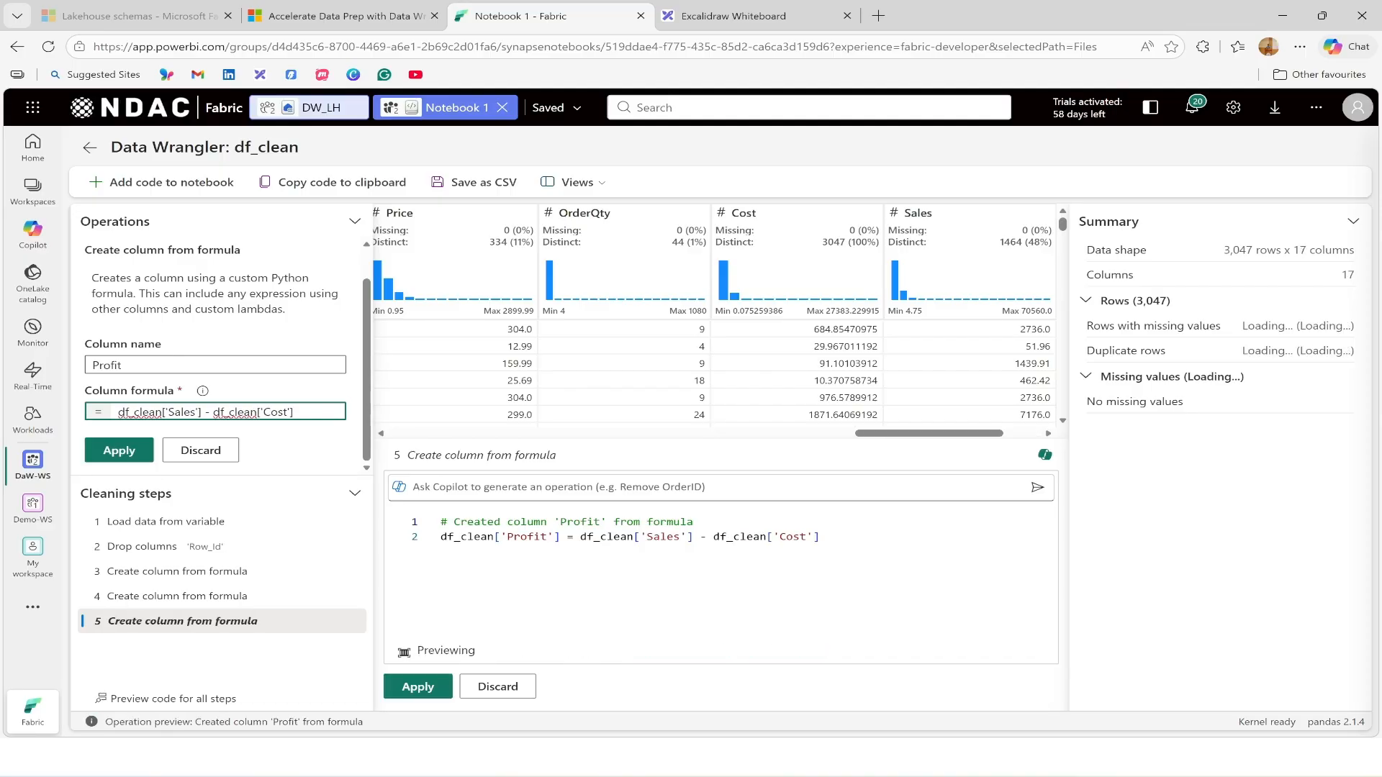
{"action": "left_click_drag", "start_coordinate": [922, 434], "coordinate": [1024, 423]}
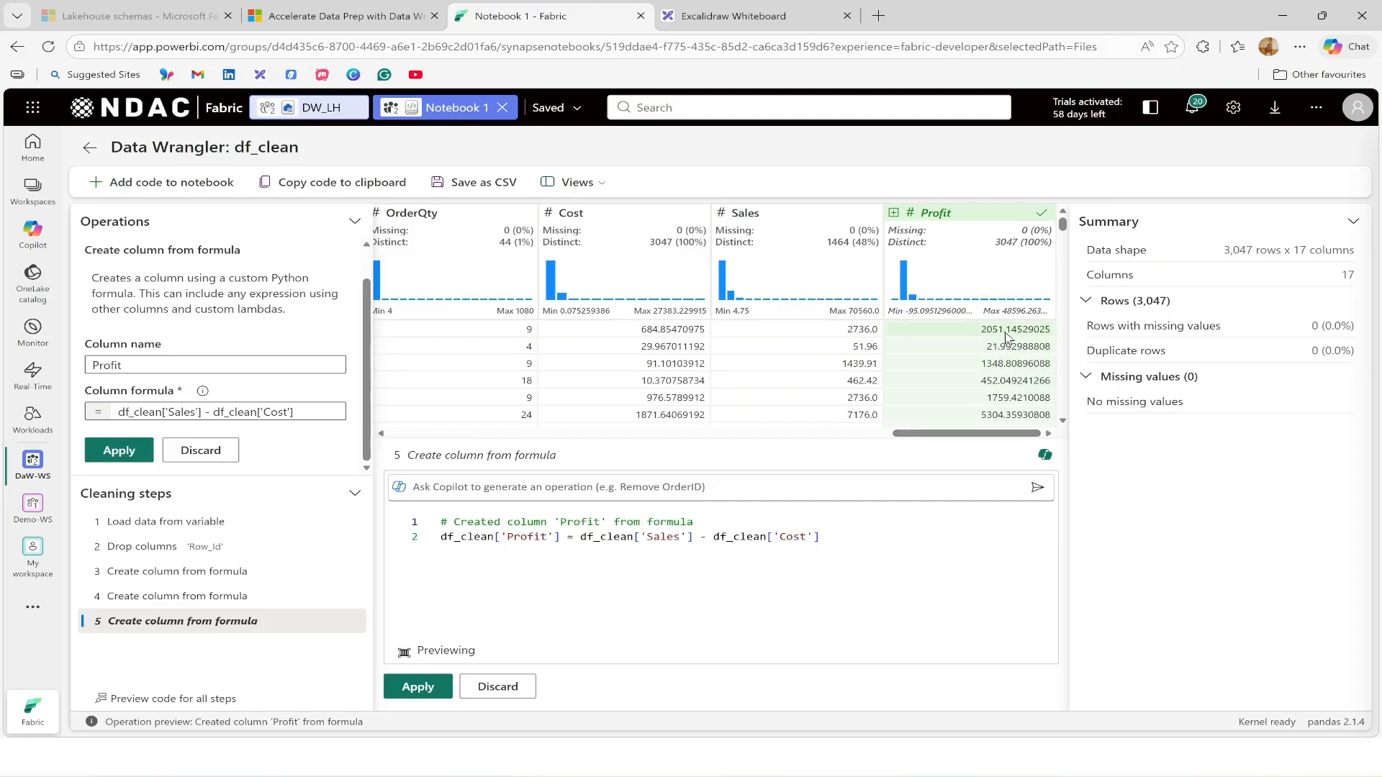
{"action": "left_click", "coordinate": [417, 688]}
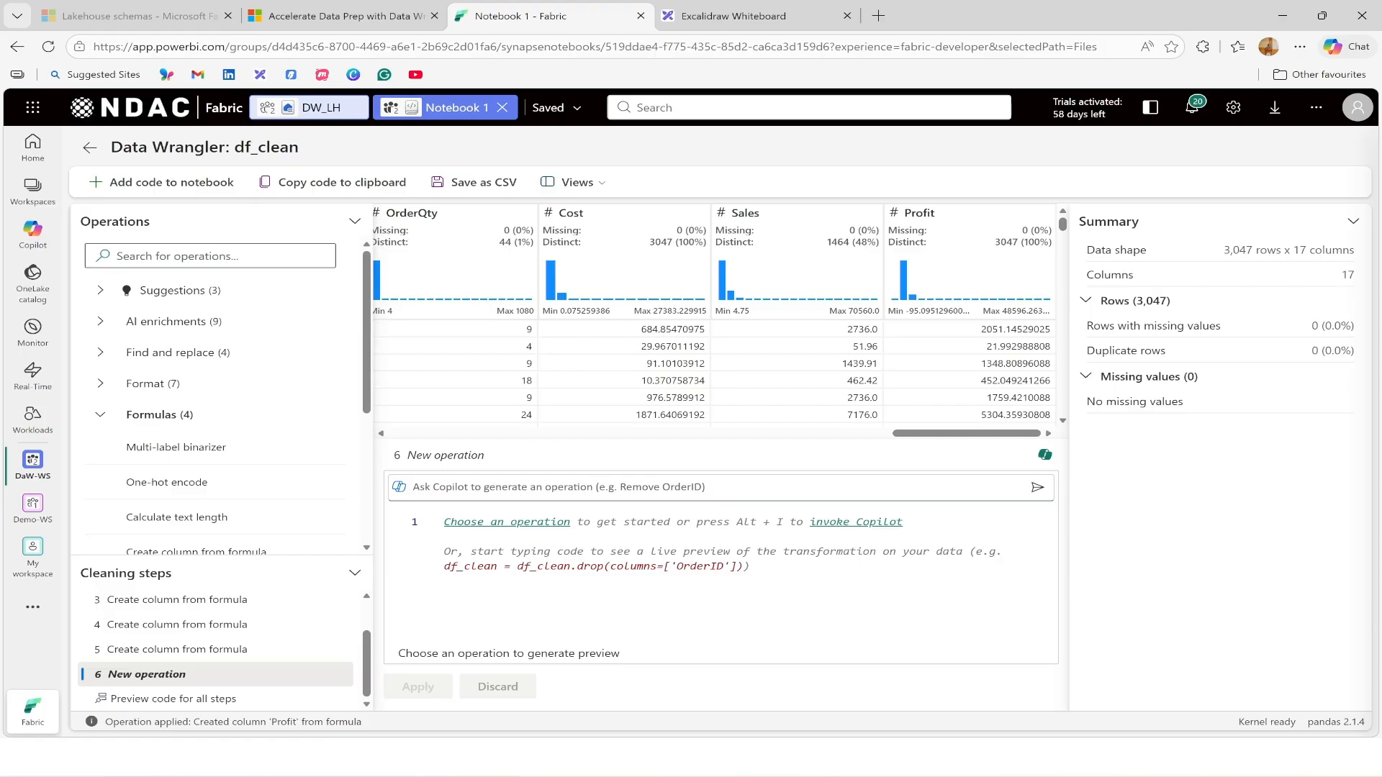
Drop the UnitCost and Price columns from df_clean, checking the preview before applying the operation
{"action": "mouse_move", "coordinate": [933, 434]}
{"action": "left_mouse_down"}
{"action": "mouse_move", "coordinate": [906, 435]}
{"action": "mouse_move", "coordinate": [948, 437]}
{"action": "mouse_move", "coordinate": [929, 436]}
{"action": "left_mouse_up"}
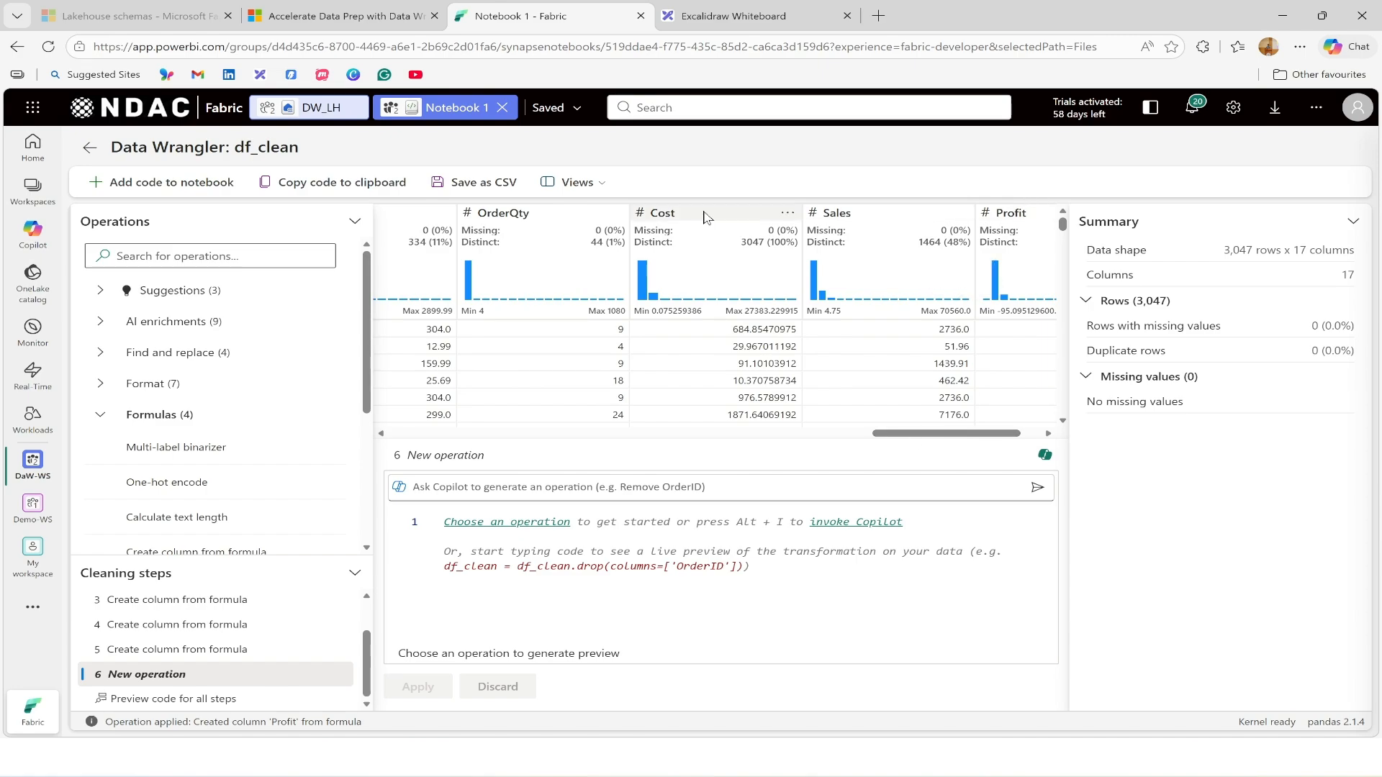
{"action": "left_click_drag", "start_coordinate": [923, 438], "coordinate": [826, 439]}
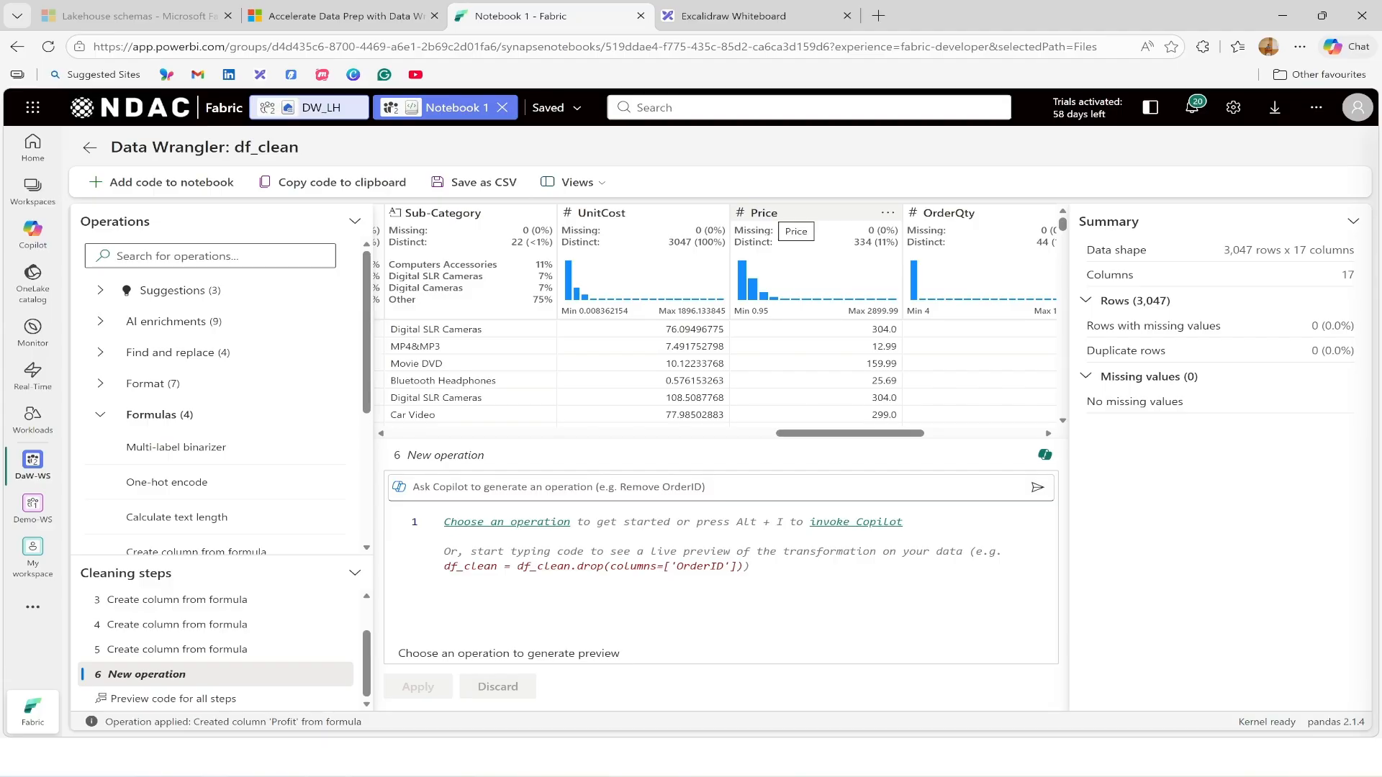
{"action": "left_click", "coordinate": [186, 414]}
{"action": "left_click", "coordinate": [185, 475]}
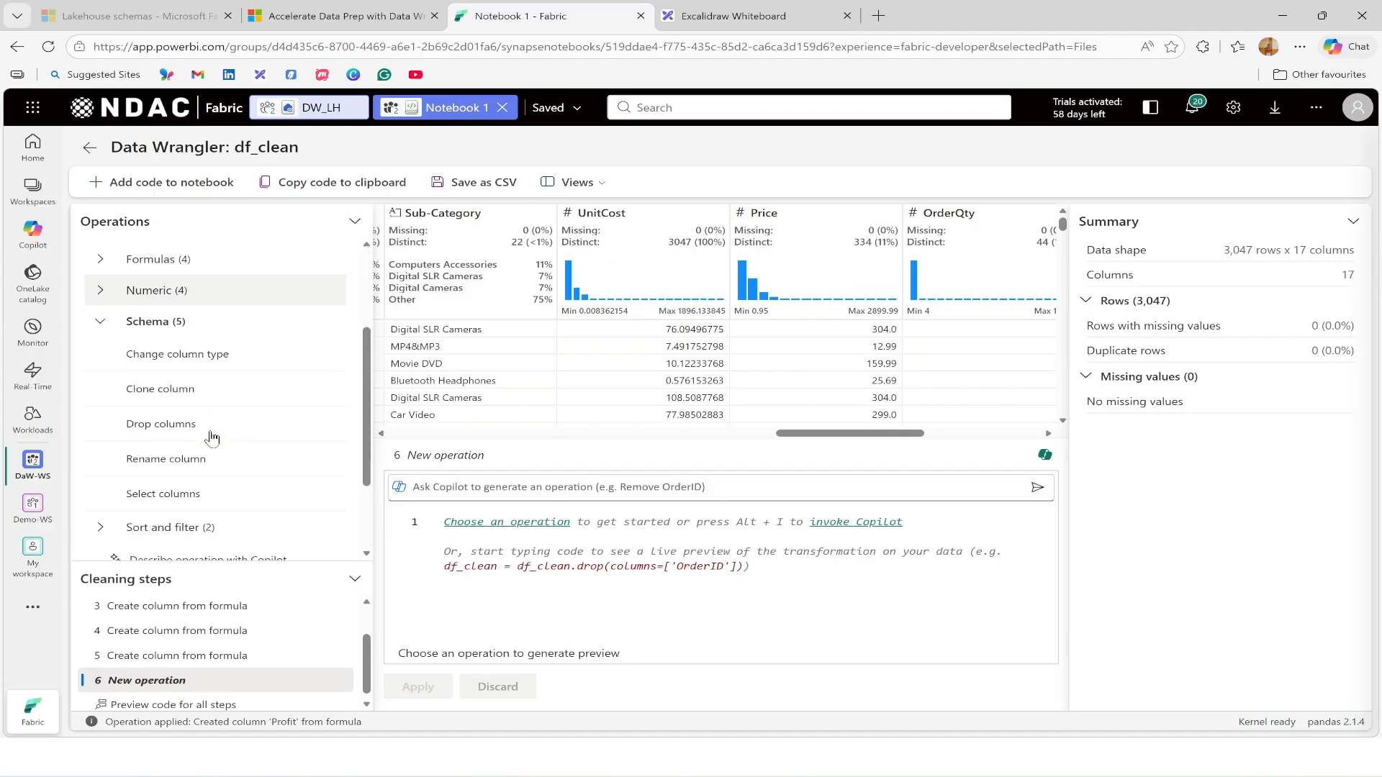
{"action": "left_click", "coordinate": [180, 426]}
{"action": "left_click", "coordinate": [337, 386]}
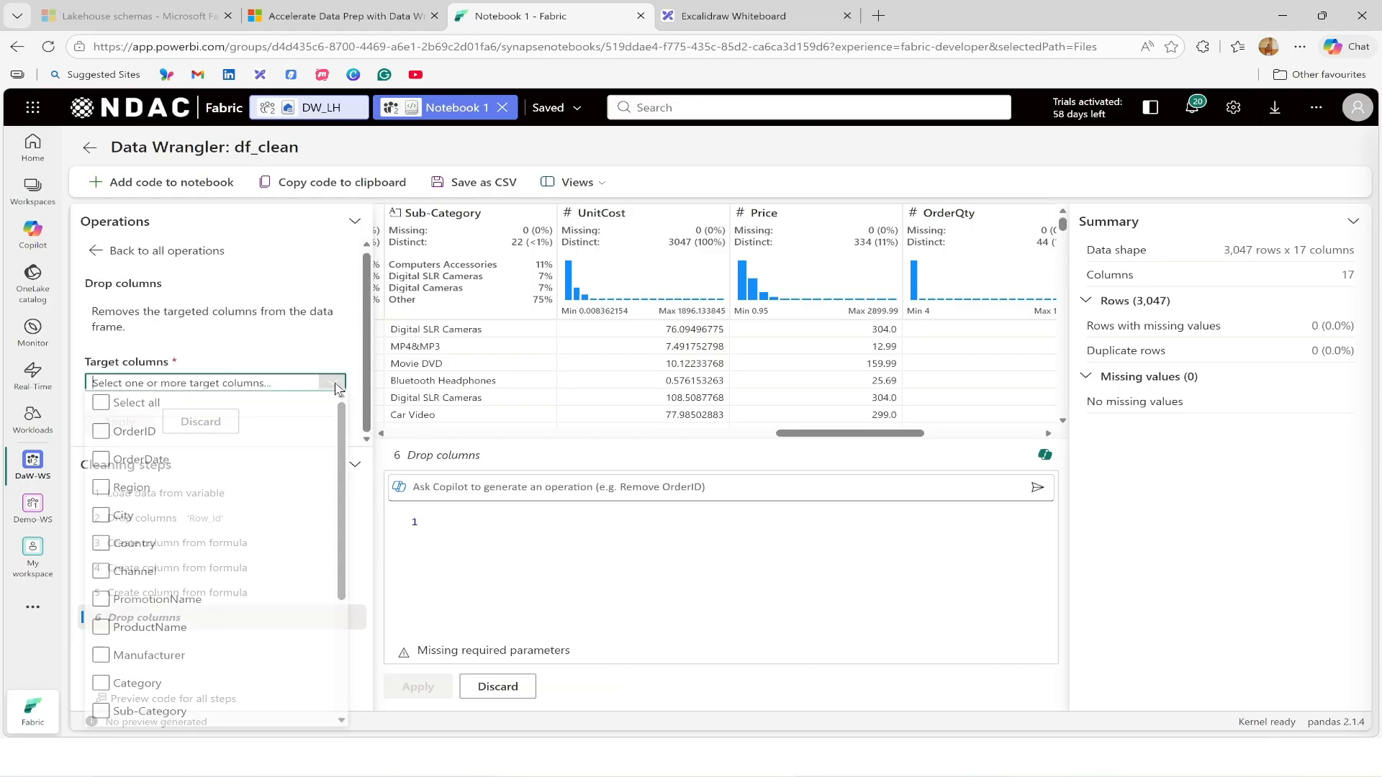
{"action": "scroll", "coordinate": [253, 511], "scroll_direction": "down", "scroll_amount": 2}
{"action": "scroll", "coordinate": [253, 510], "scroll_direction": "down", "scroll_amount": 1}
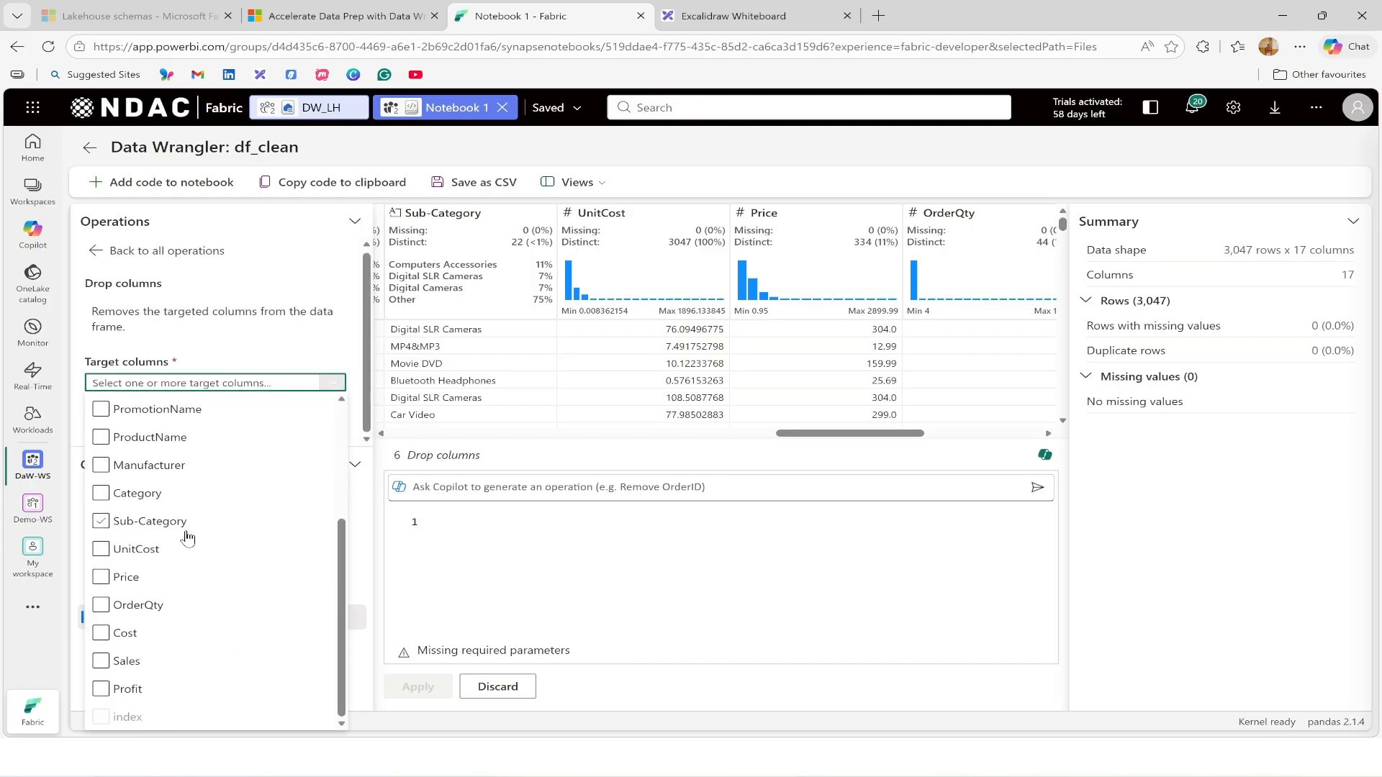
{"action": "left_click", "coordinate": [153, 550]}
{"action": "left_click", "coordinate": [126, 577]}
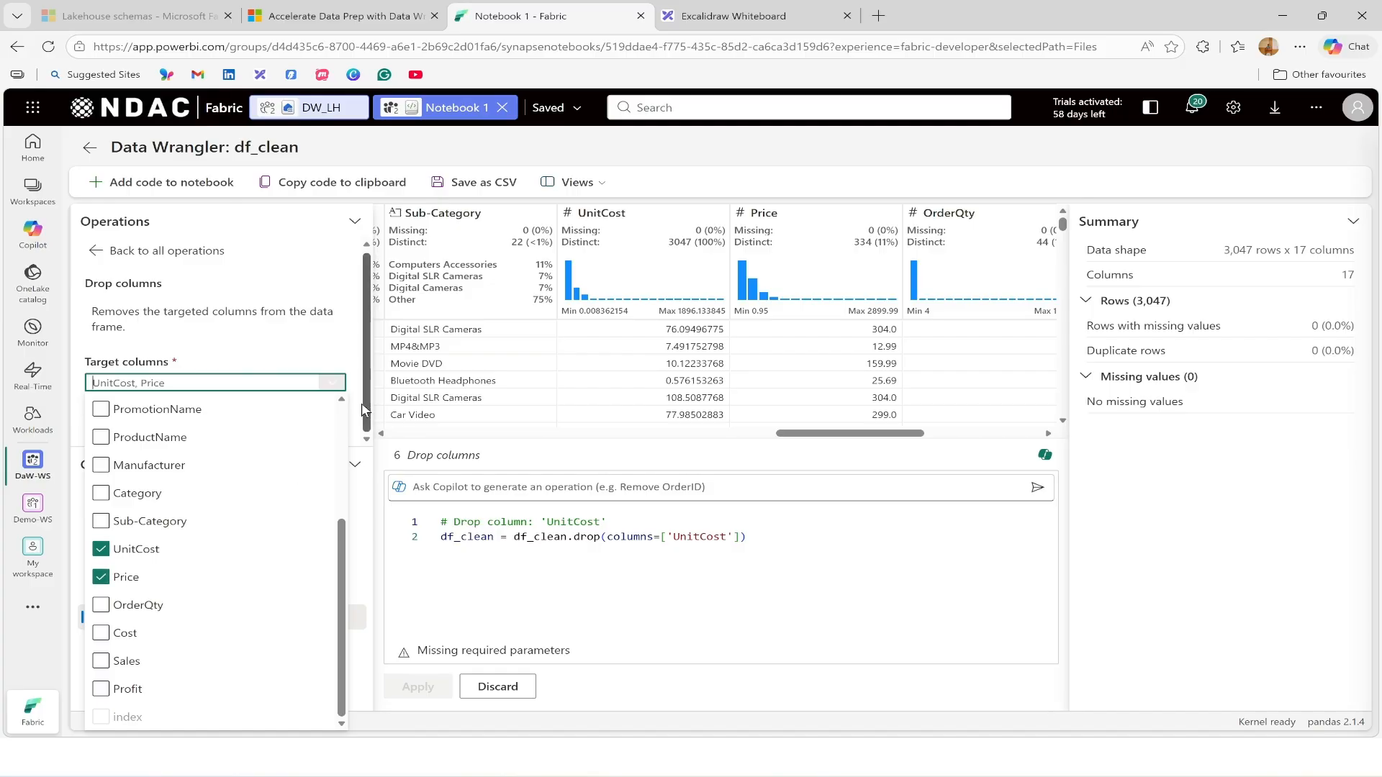
{"action": "key", "text": "Escape"}
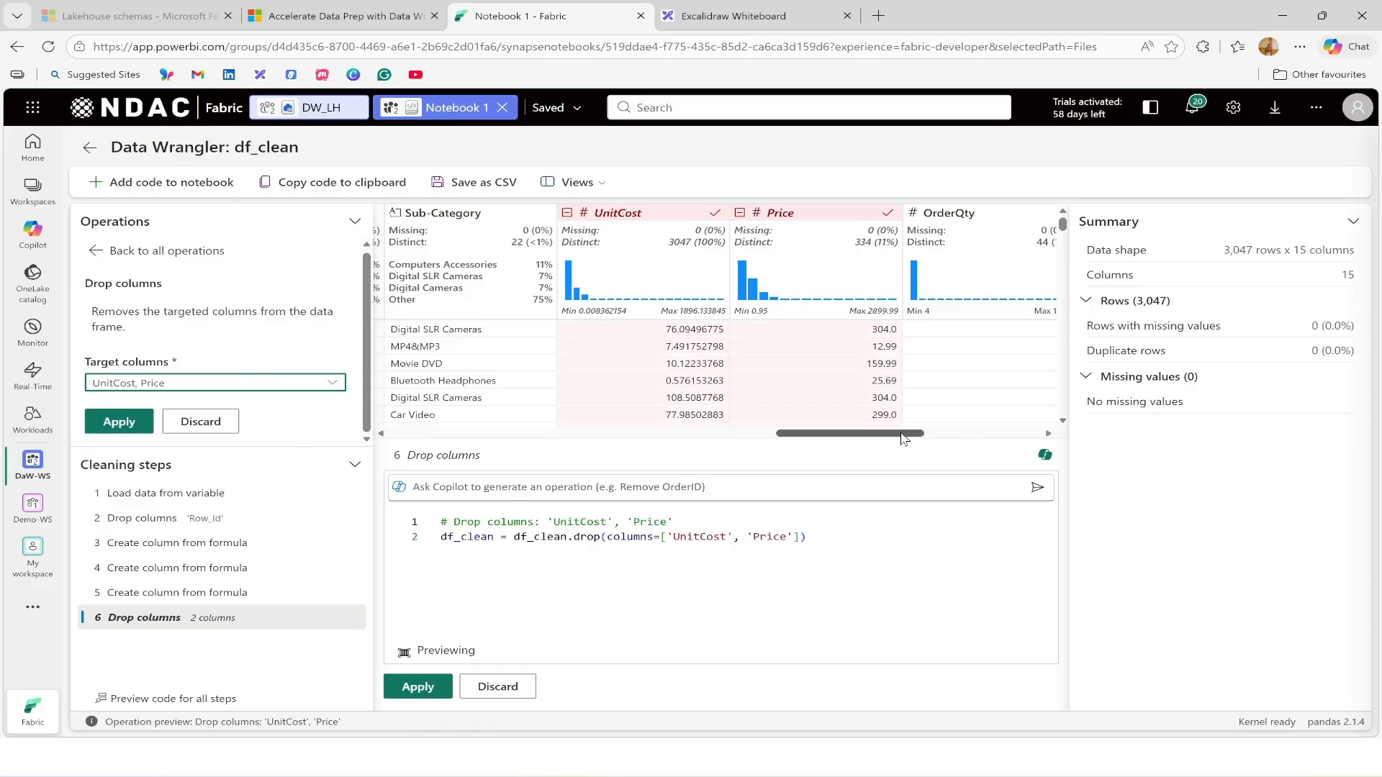
{"action": "mouse_move", "coordinate": [901, 434]}
{"action": "left_mouse_down"}
{"action": "mouse_move", "coordinate": [984, 433]}
{"action": "mouse_move", "coordinate": [786, 444]}
{"action": "mouse_move", "coordinate": [907, 439]}
{"action": "left_mouse_up"}
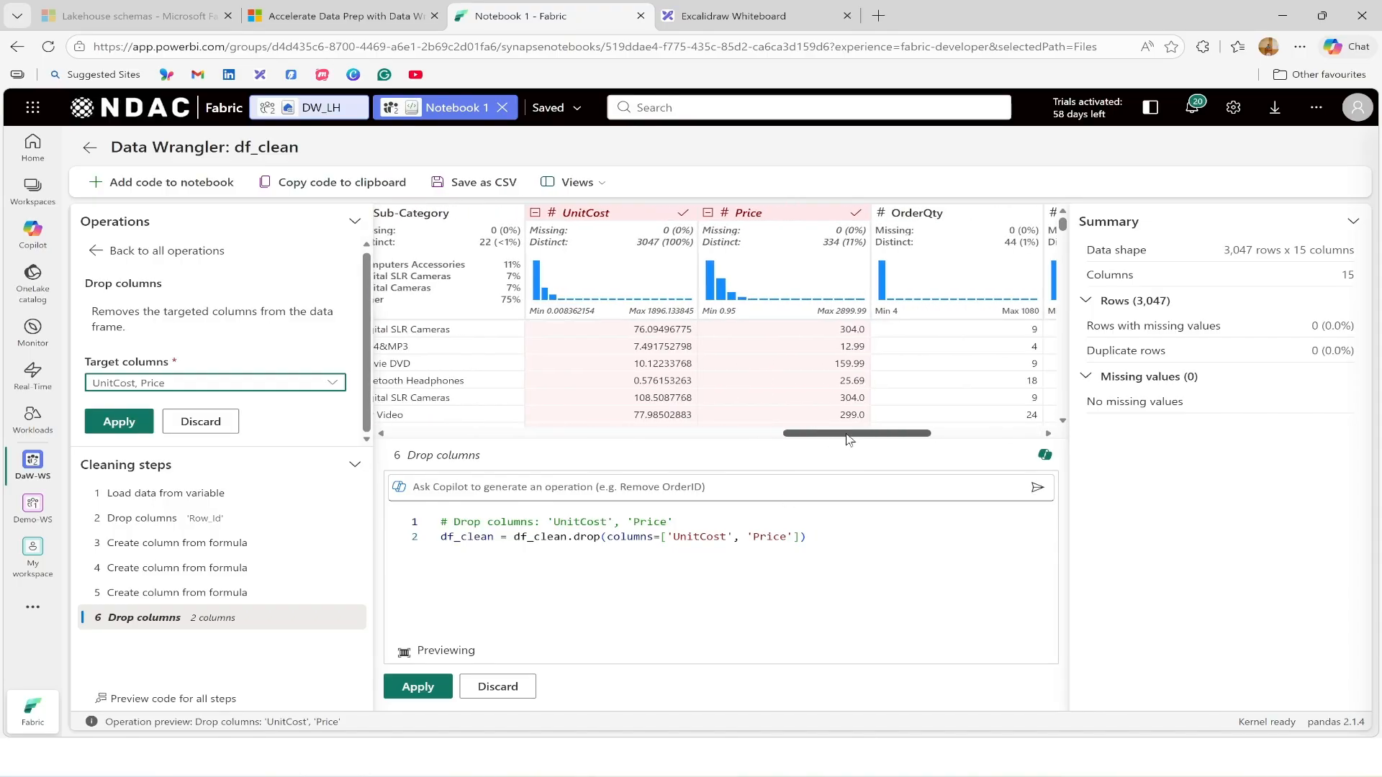
{"action": "left_click", "coordinate": [123, 423]}
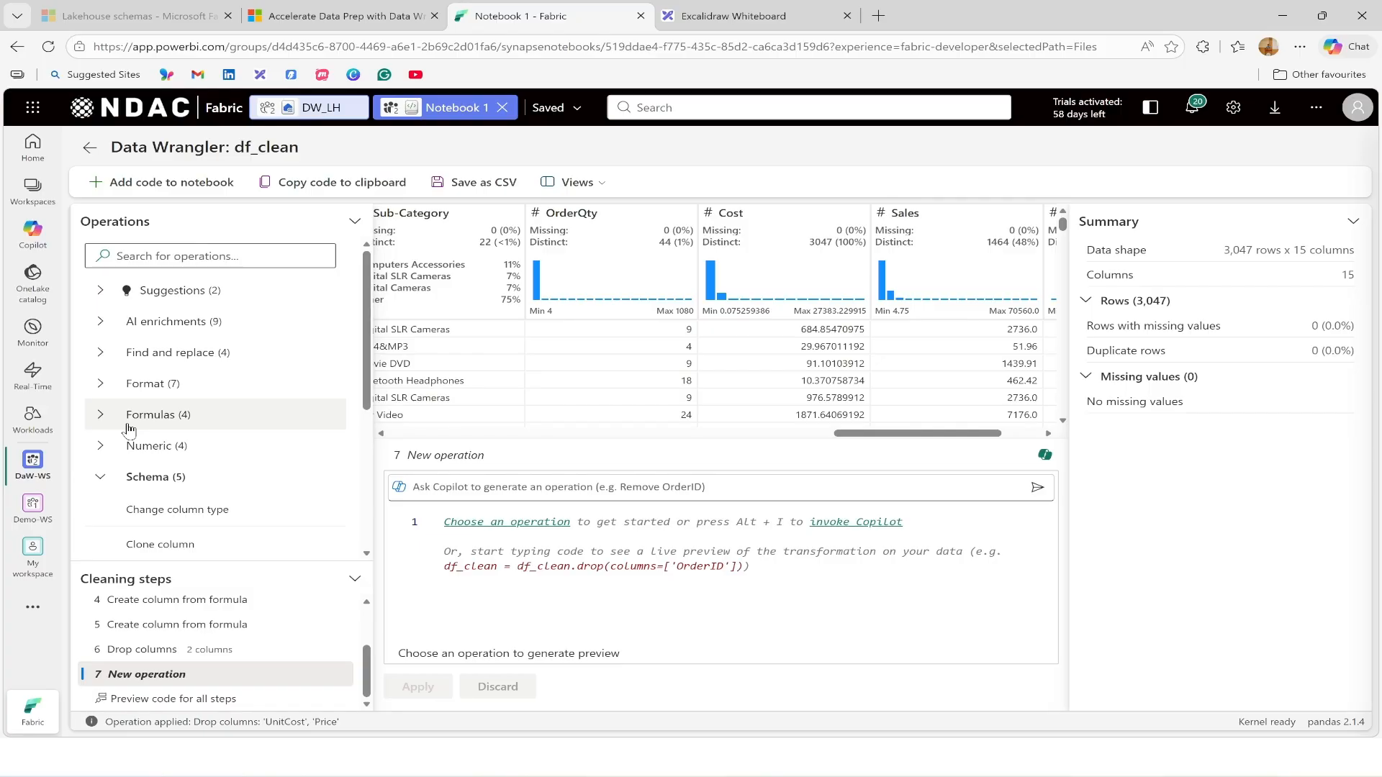
Round the Cost and Profit columns to 2 decimals, check the preview, and apply the operation
{"action": "left_click", "coordinate": [189, 478]}
{"action": "left_click_drag", "start_coordinate": [851, 435], "coordinate": [898, 433]}
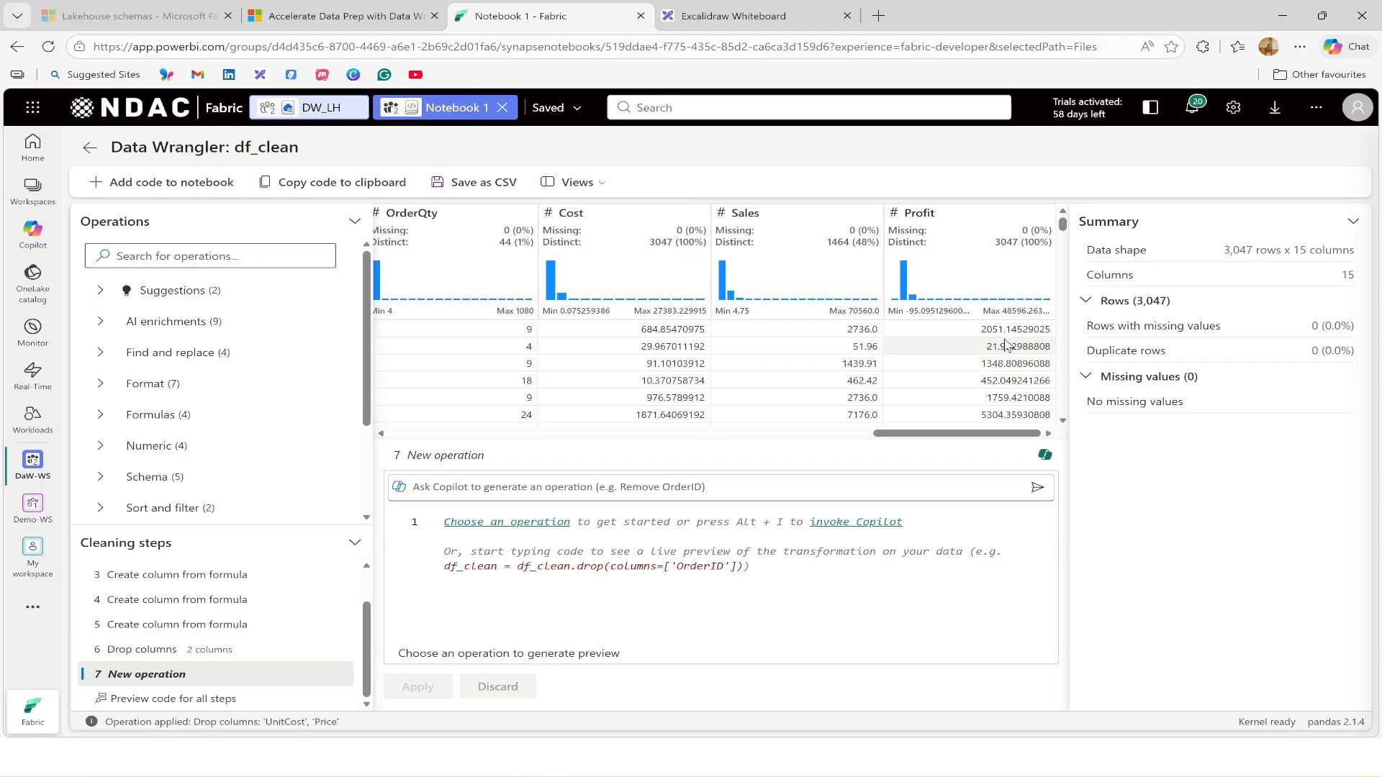
{"action": "left_click", "coordinate": [205, 447]}
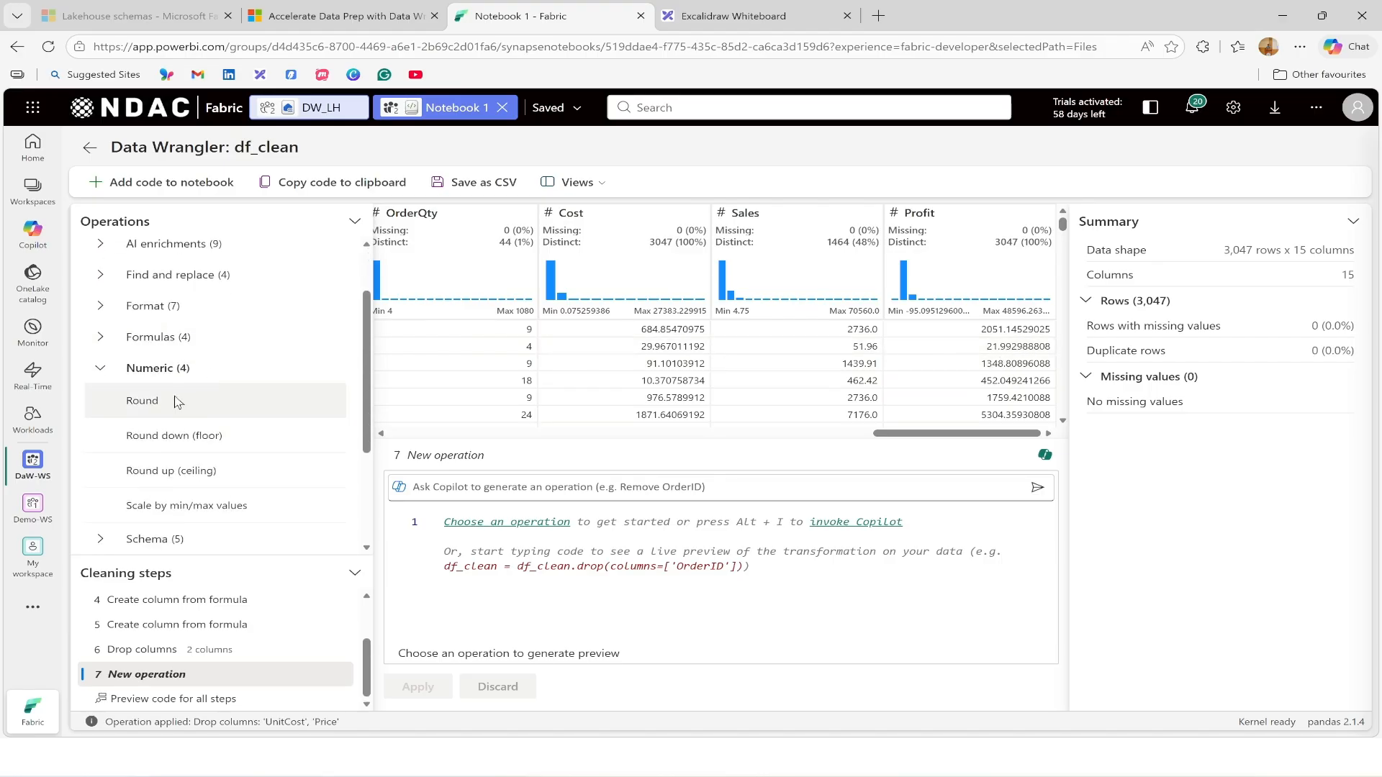
{"action": "left_click", "coordinate": [165, 403]}
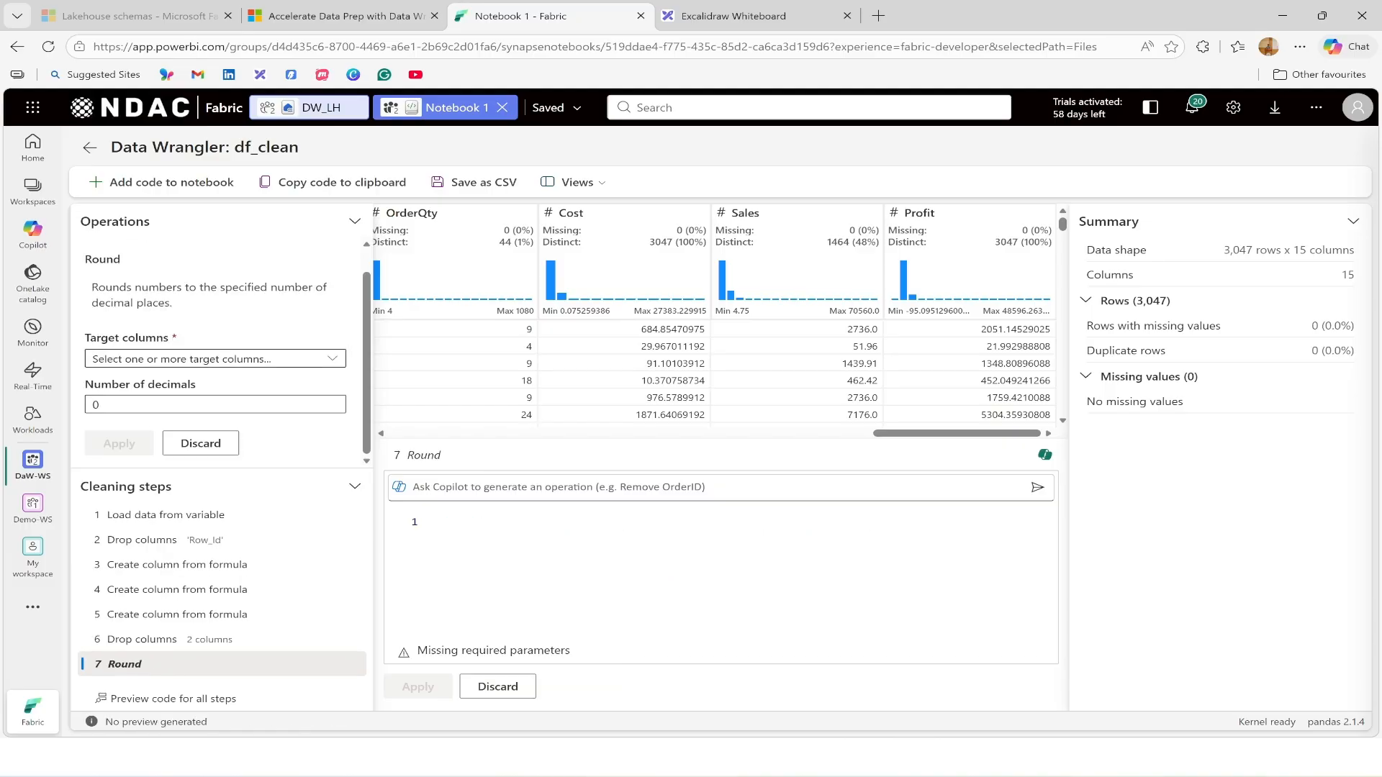
{"action": "left_click", "coordinate": [331, 361]}
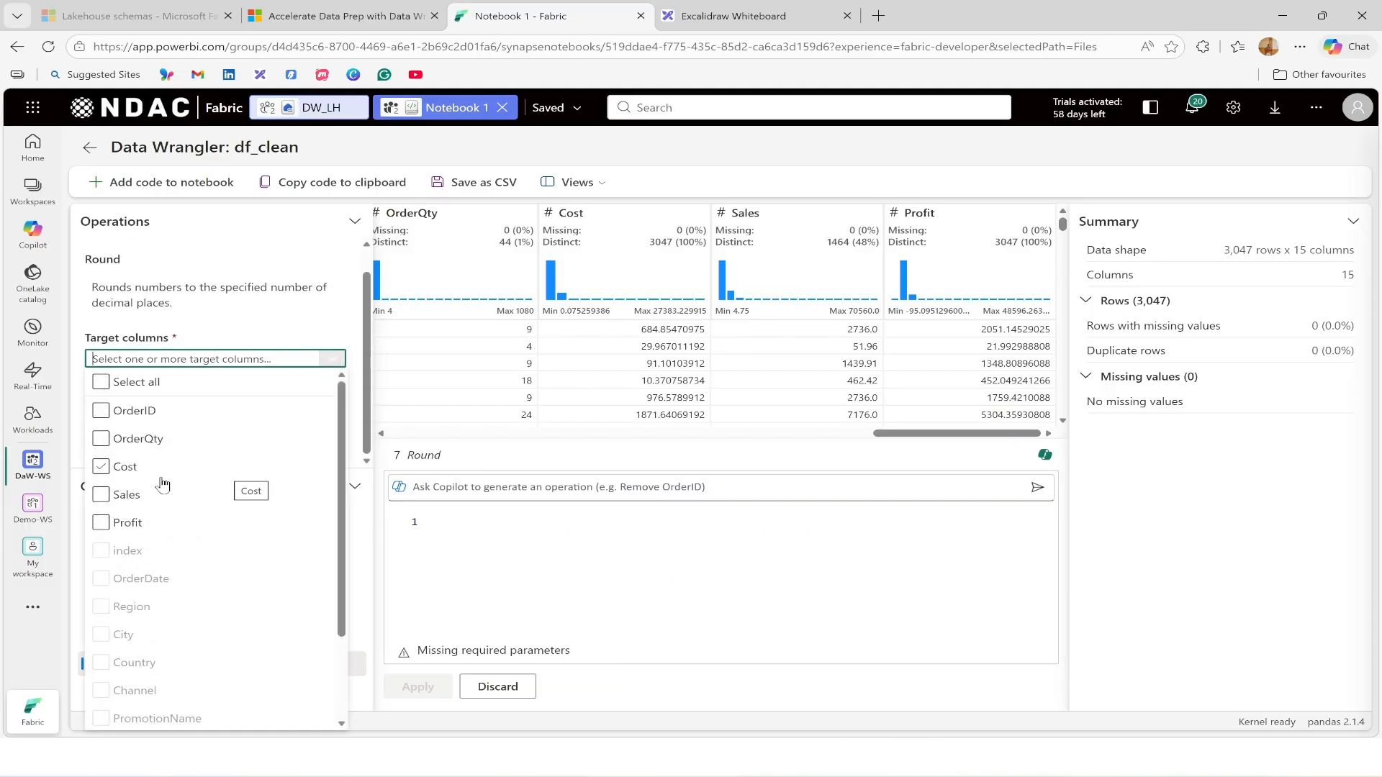
{"action": "left_click", "coordinate": [132, 499]}
{"action": "left_click", "coordinate": [129, 524]}
{"action": "left_click", "coordinate": [129, 472]}
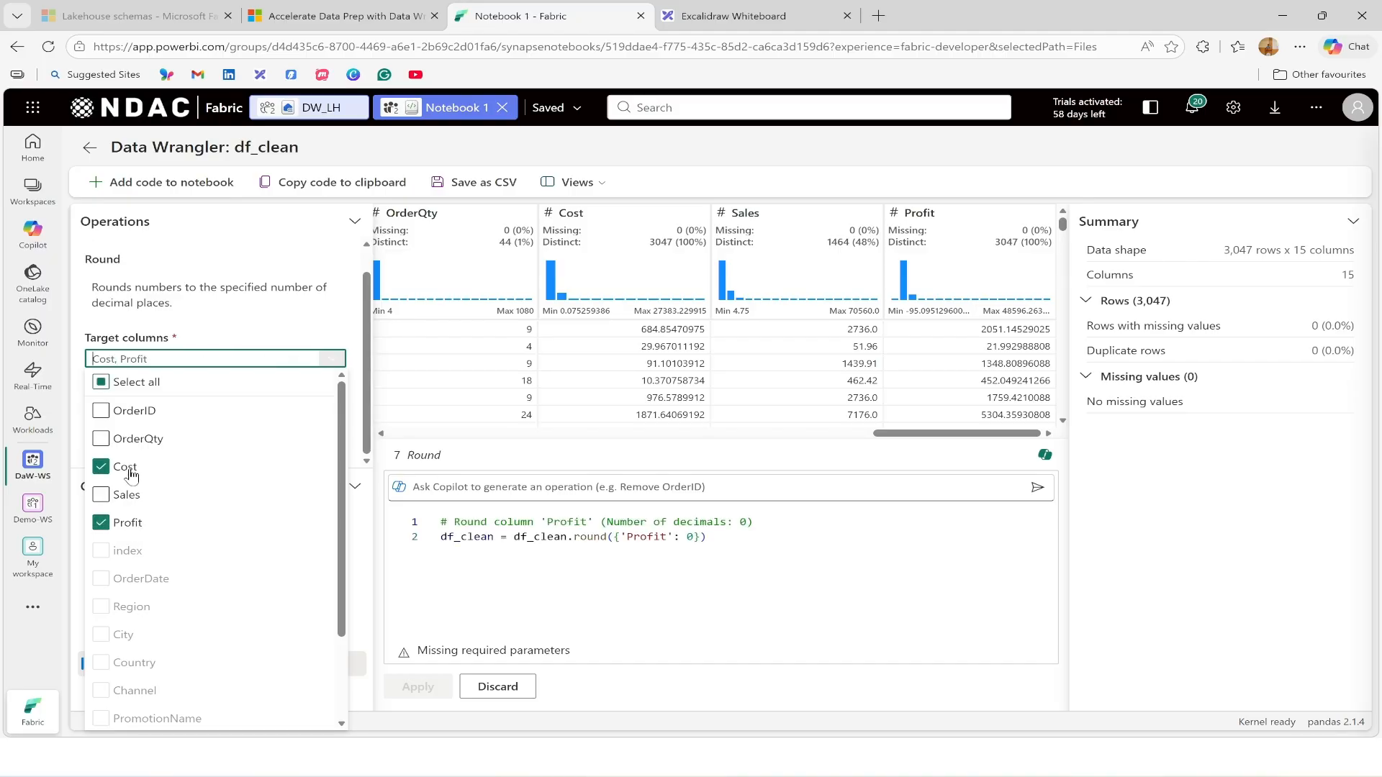
{"action": "left_click", "coordinate": [360, 374]}
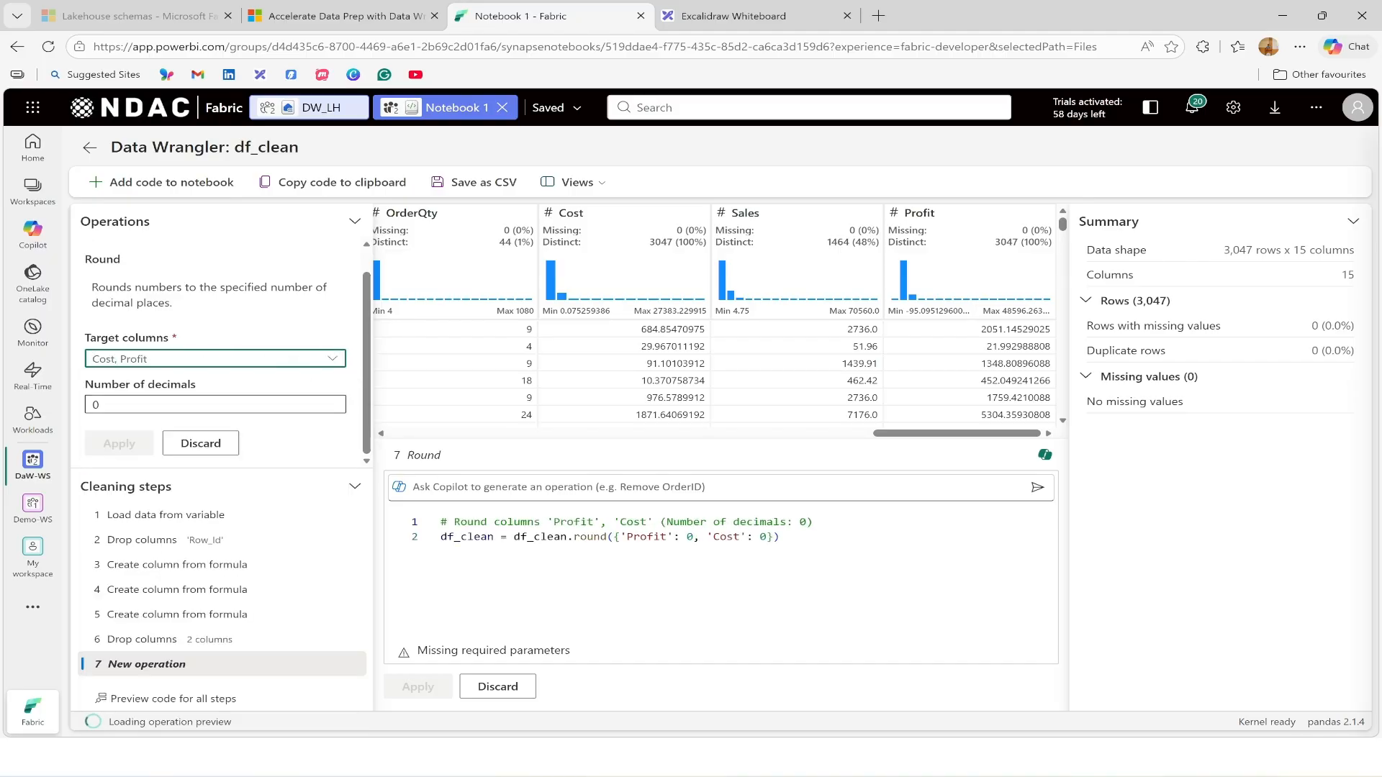
{"action": "type", "text": "2"}
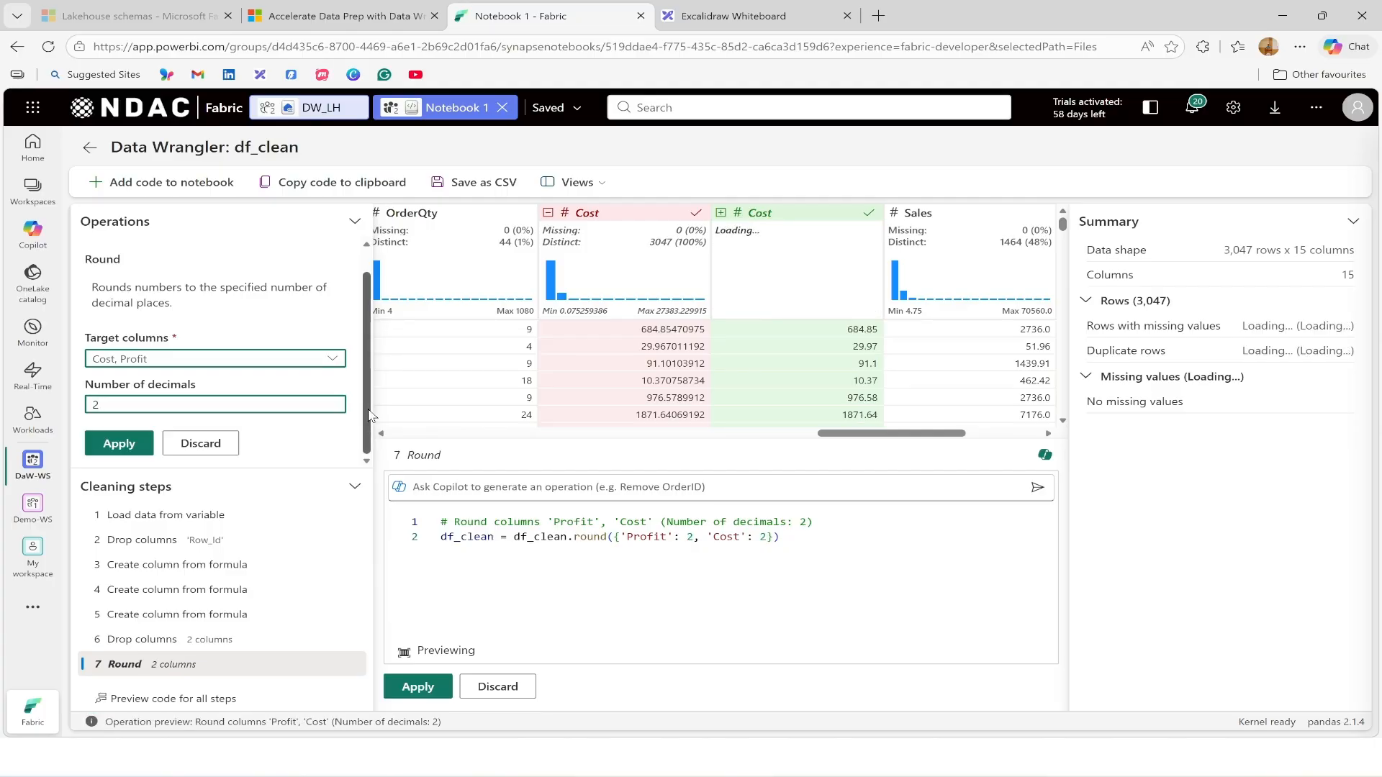
{"action": "left_click_drag", "start_coordinate": [896, 432], "coordinate": [972, 434]}
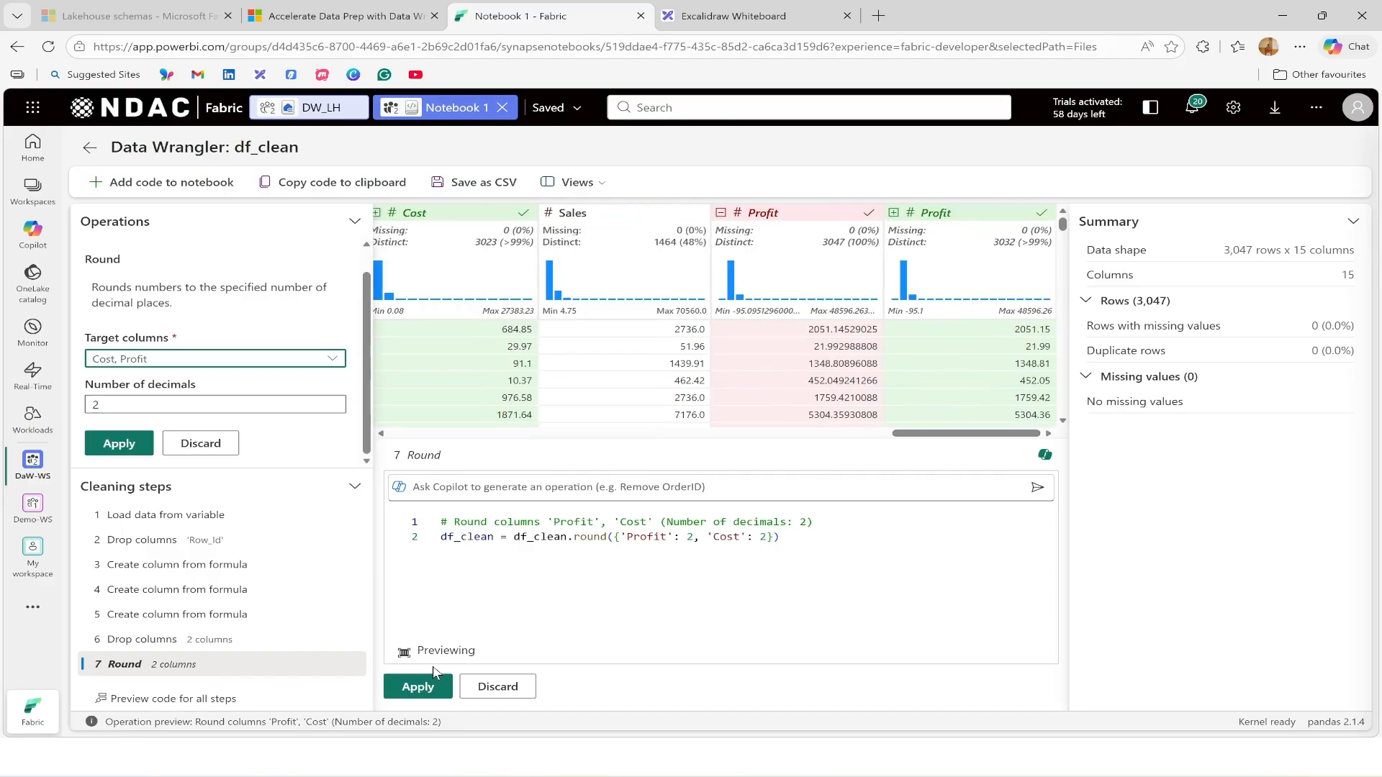
{"action": "left_click", "coordinate": [424, 688]}
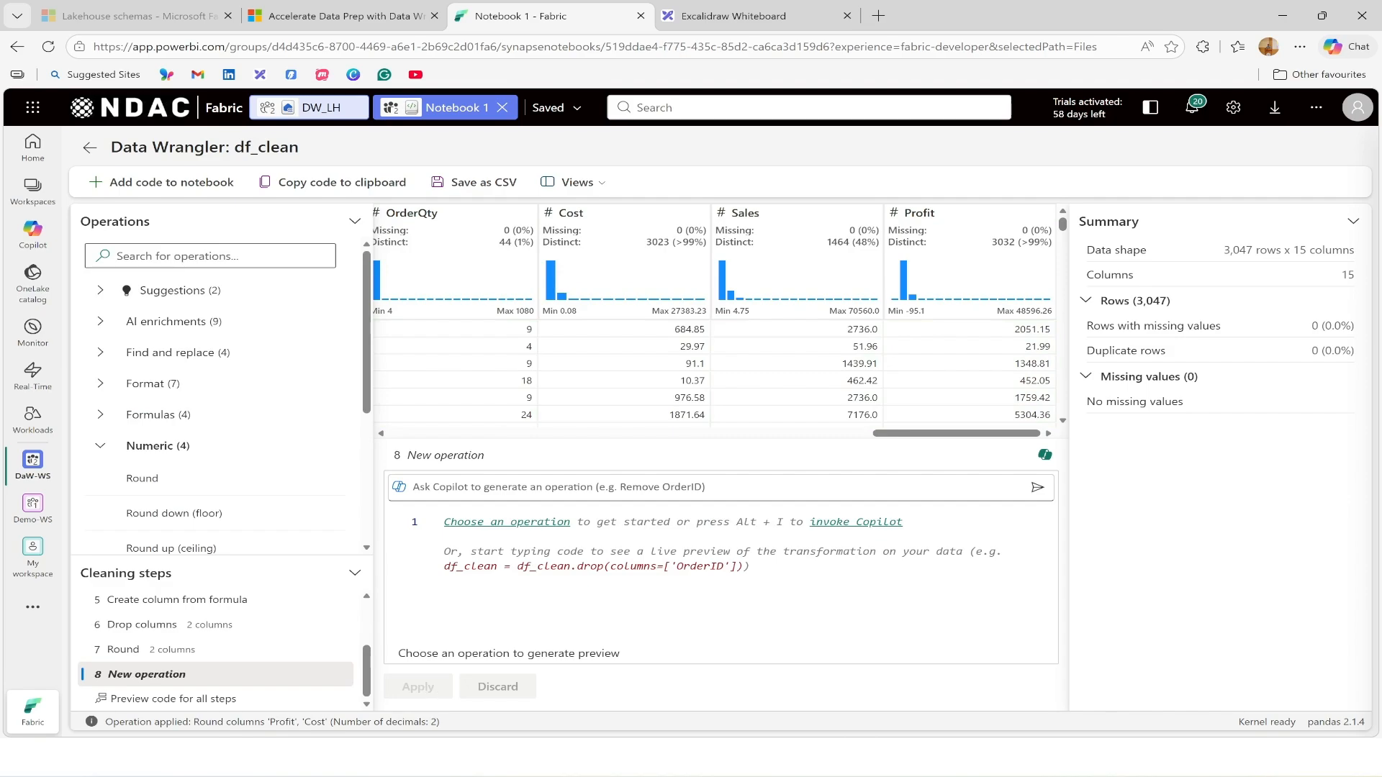
Review the finished columns and the list of cleaning steps, and add the generated code to the notebook
{"action": "left_click", "coordinate": [159, 446]}
{"action": "left_click_drag", "start_coordinate": [926, 440], "coordinate": [969, 444]}
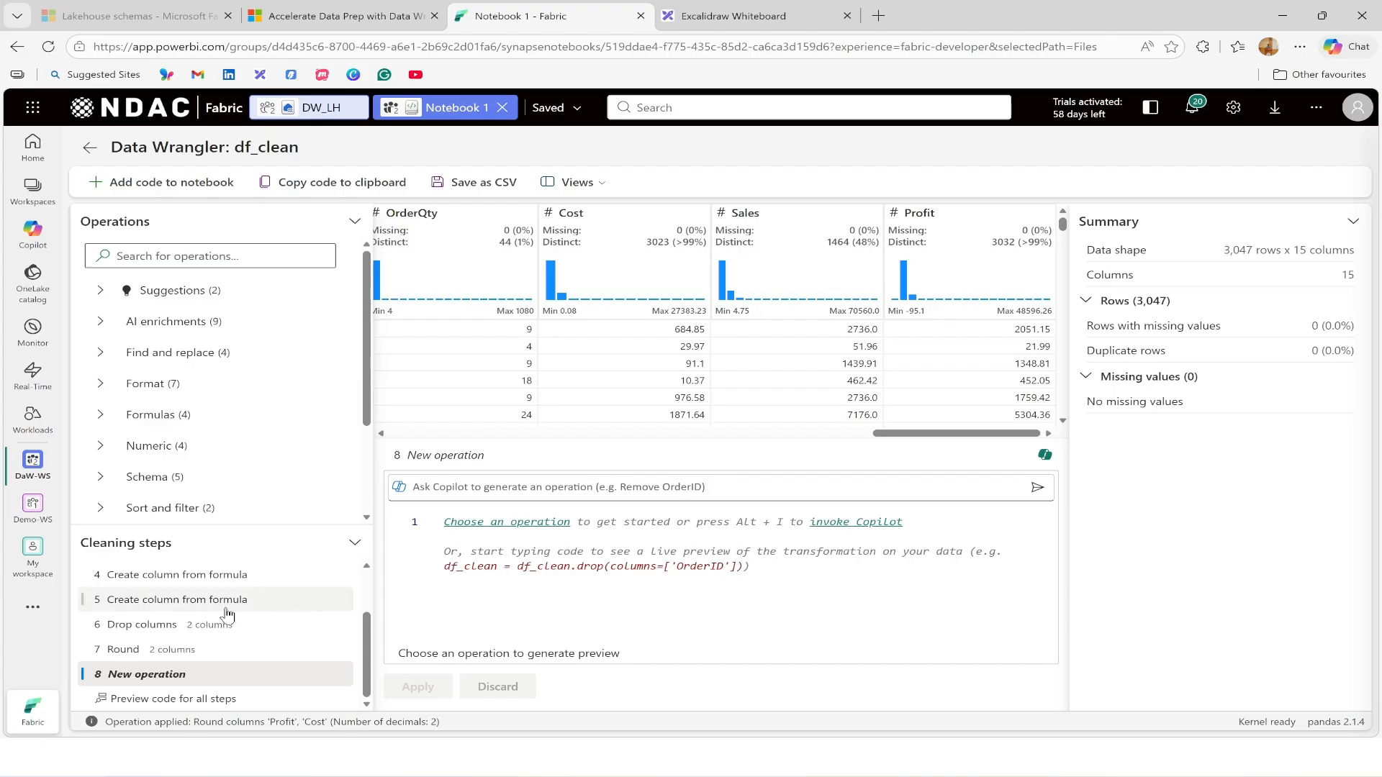
{"action": "scroll", "coordinate": [225, 614], "scroll_direction": "up", "scroll_amount": 3}
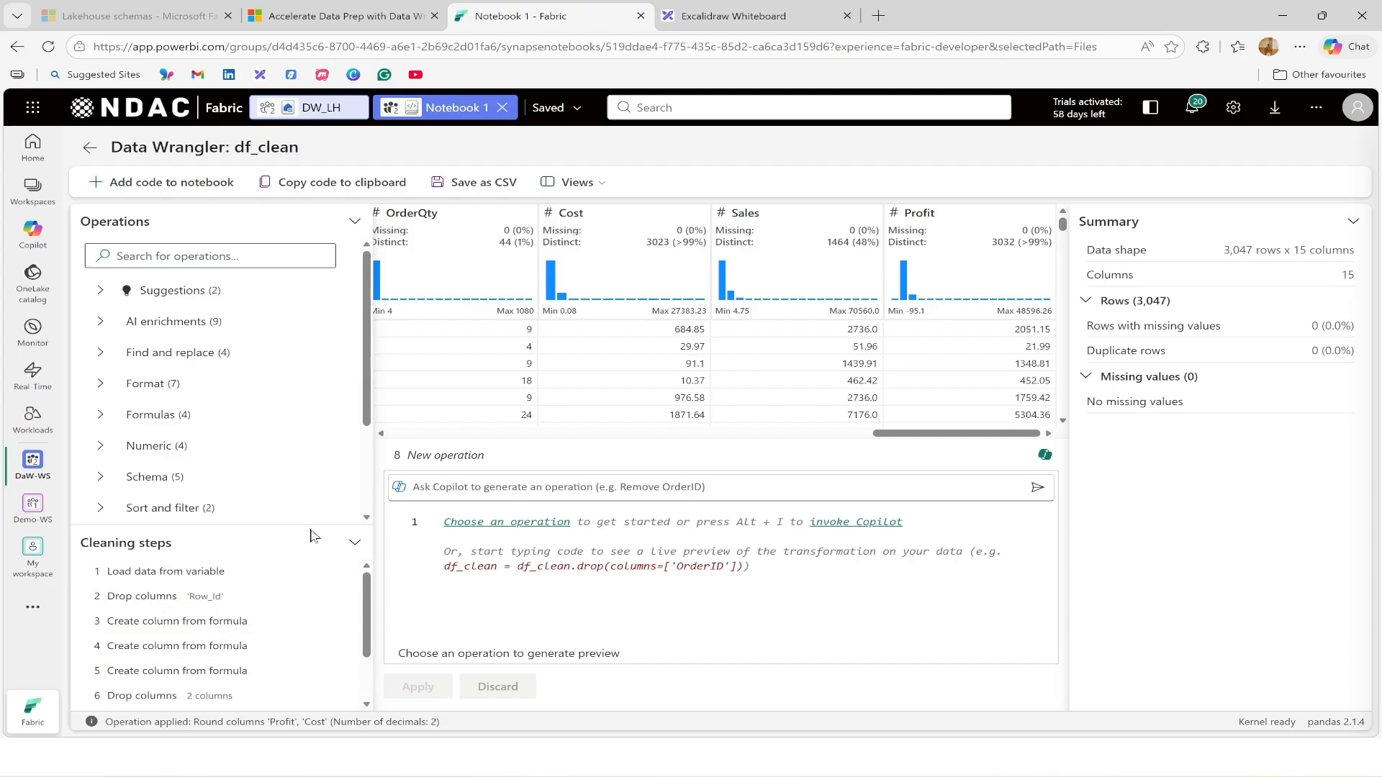
{"action": "left_click", "coordinate": [200, 188]}
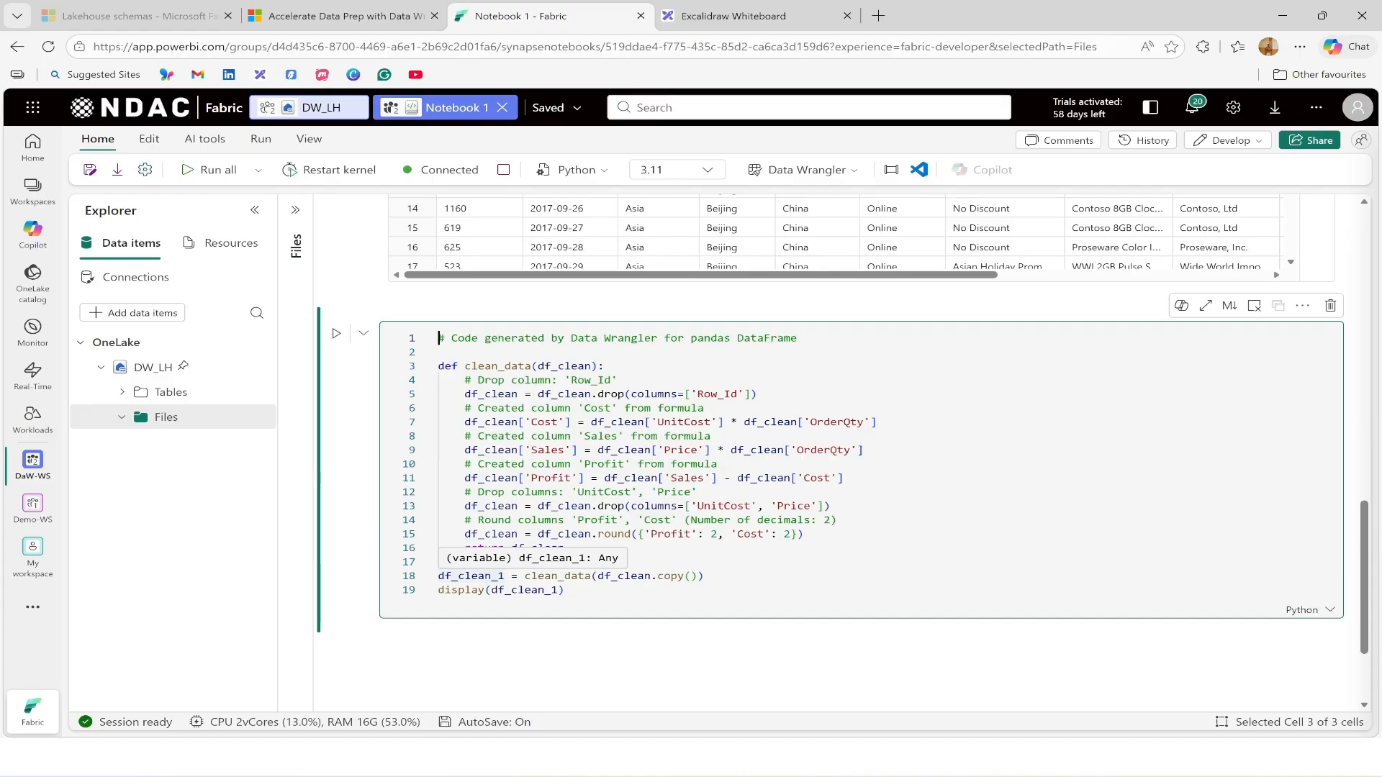
Replace df_clean_1 with df_clean in the generated cell's assignment and display lines, and run the cell
{"action": "double_click", "coordinate": [472, 577]}
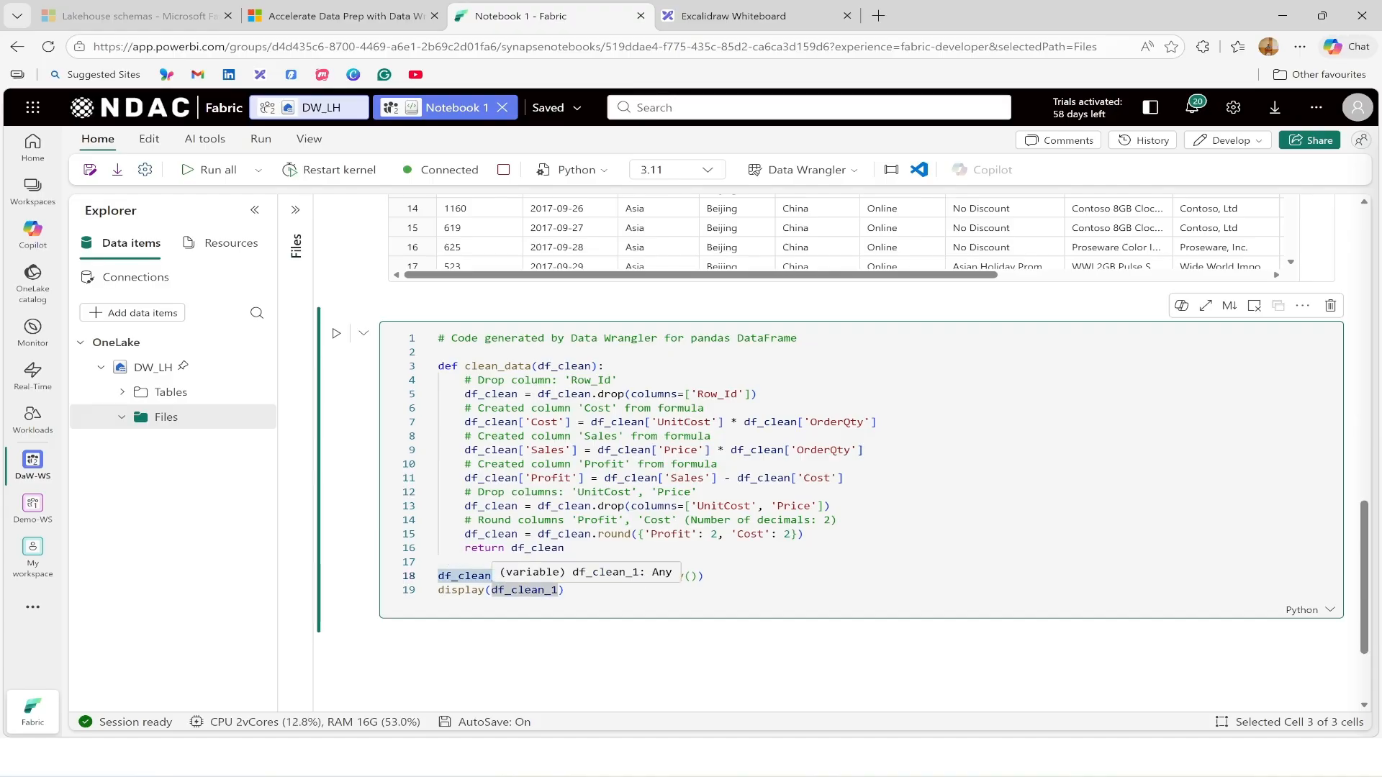
{"action": "type", "text": "df_clean"}
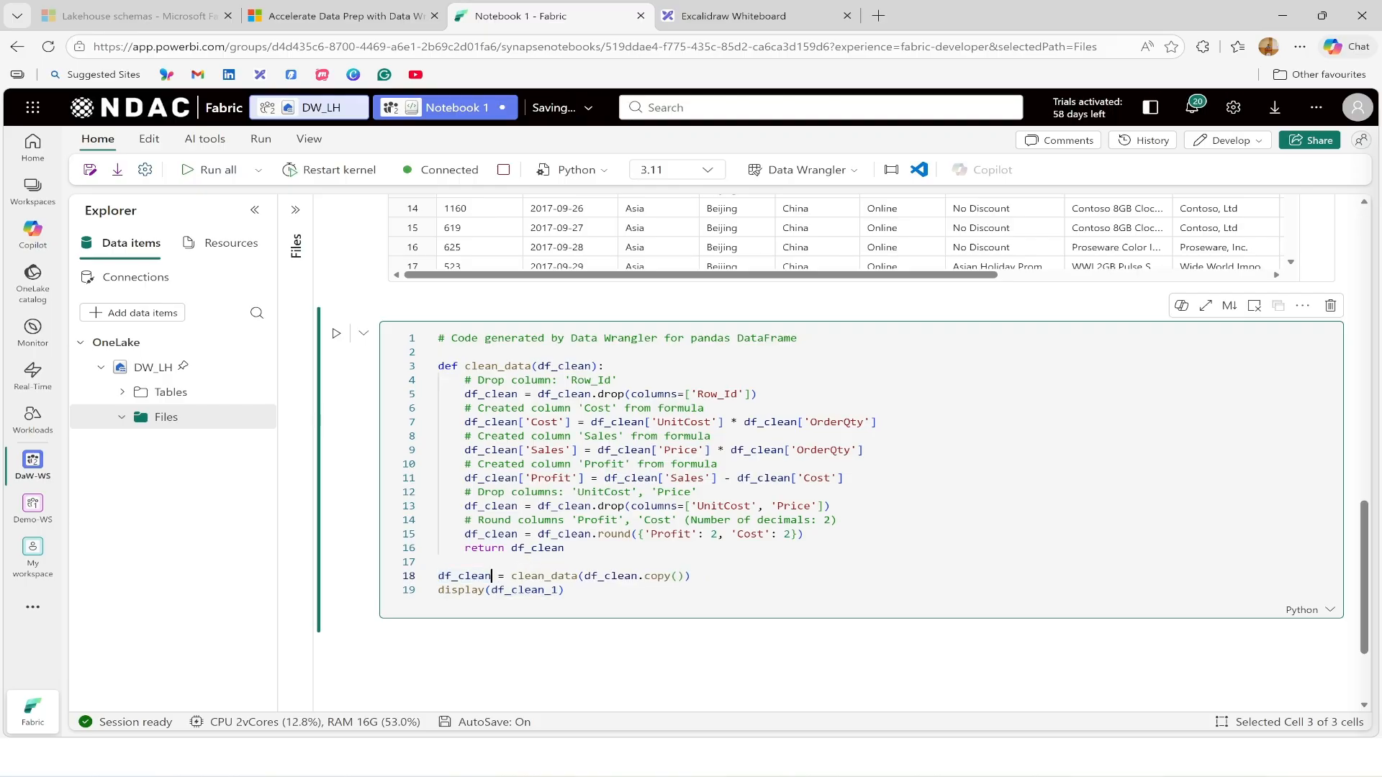
{"action": "left_click", "coordinate": [559, 590]}
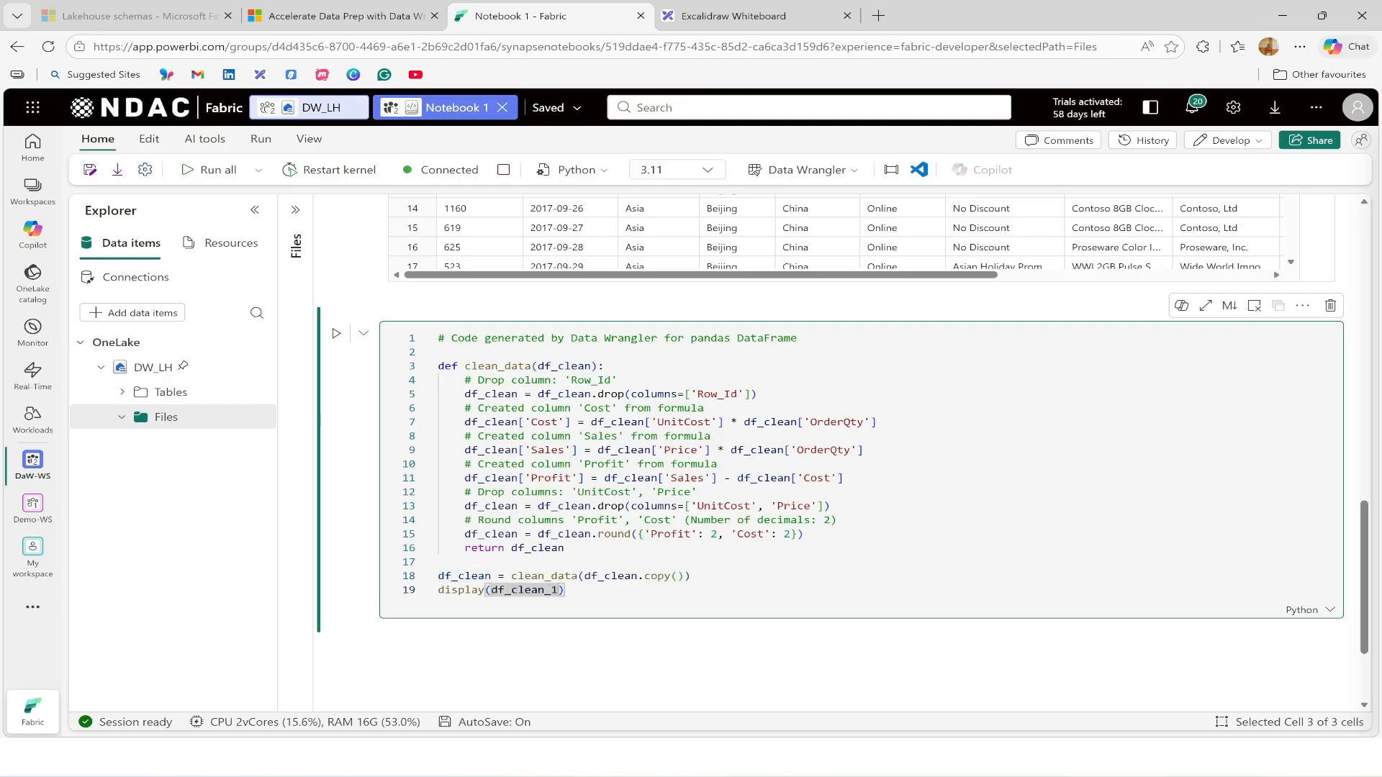
{"action": "key", "text": "BackSpace"}
{"action": "key", "text": "BackSpace"}
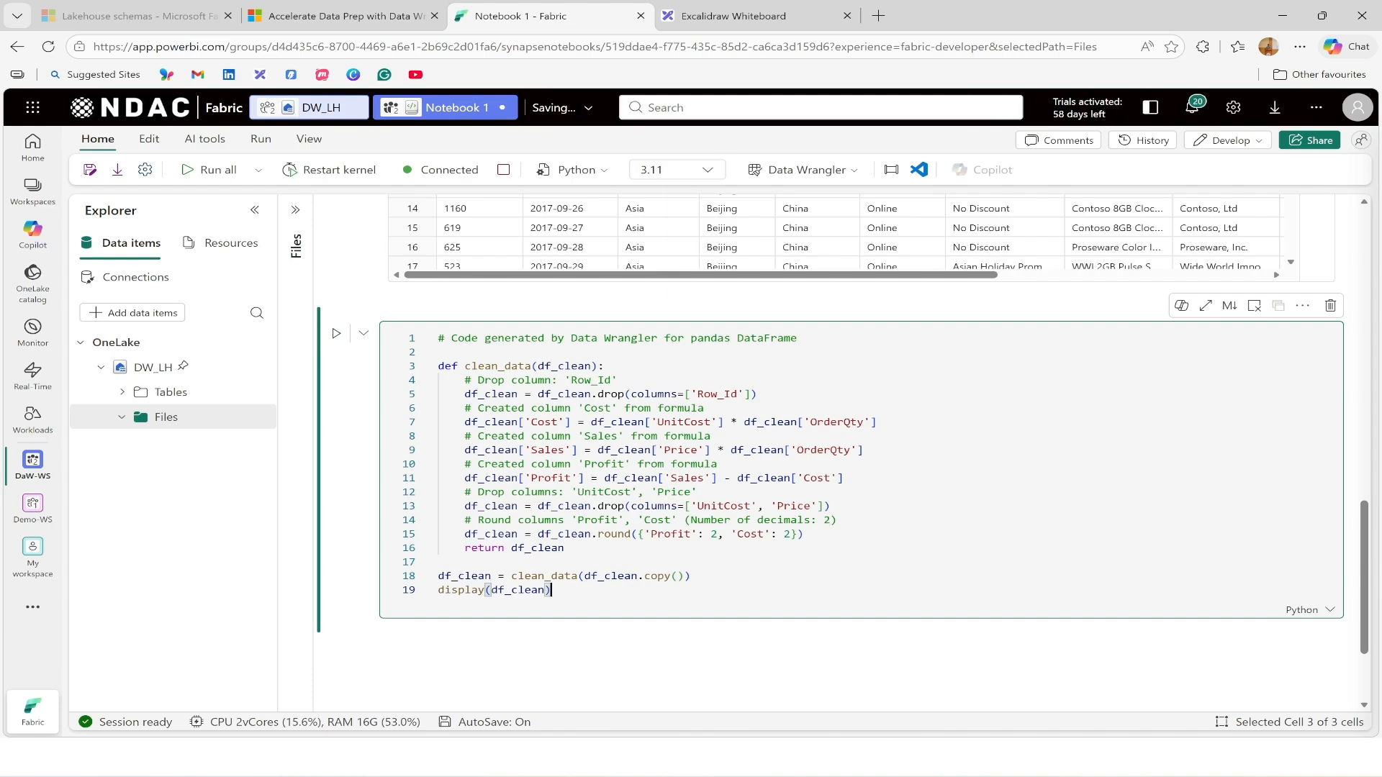
{"action": "left_click", "coordinate": [337, 334]}
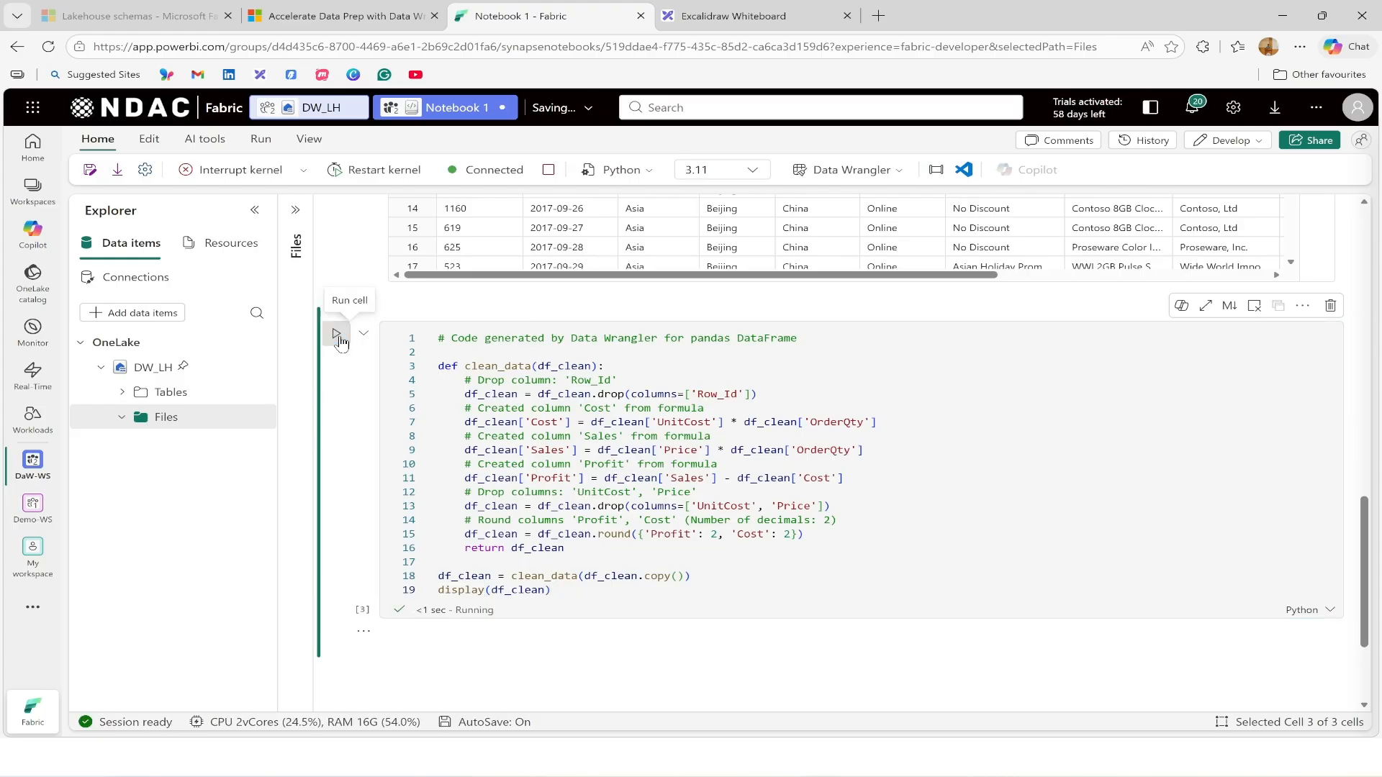
Examine the cleaned output table across its columns and compare it with the original data and generated code earlier in the notebook
{"action": "scroll", "coordinate": [553, 675], "scroll_direction": "down", "scroll_amount": 5}
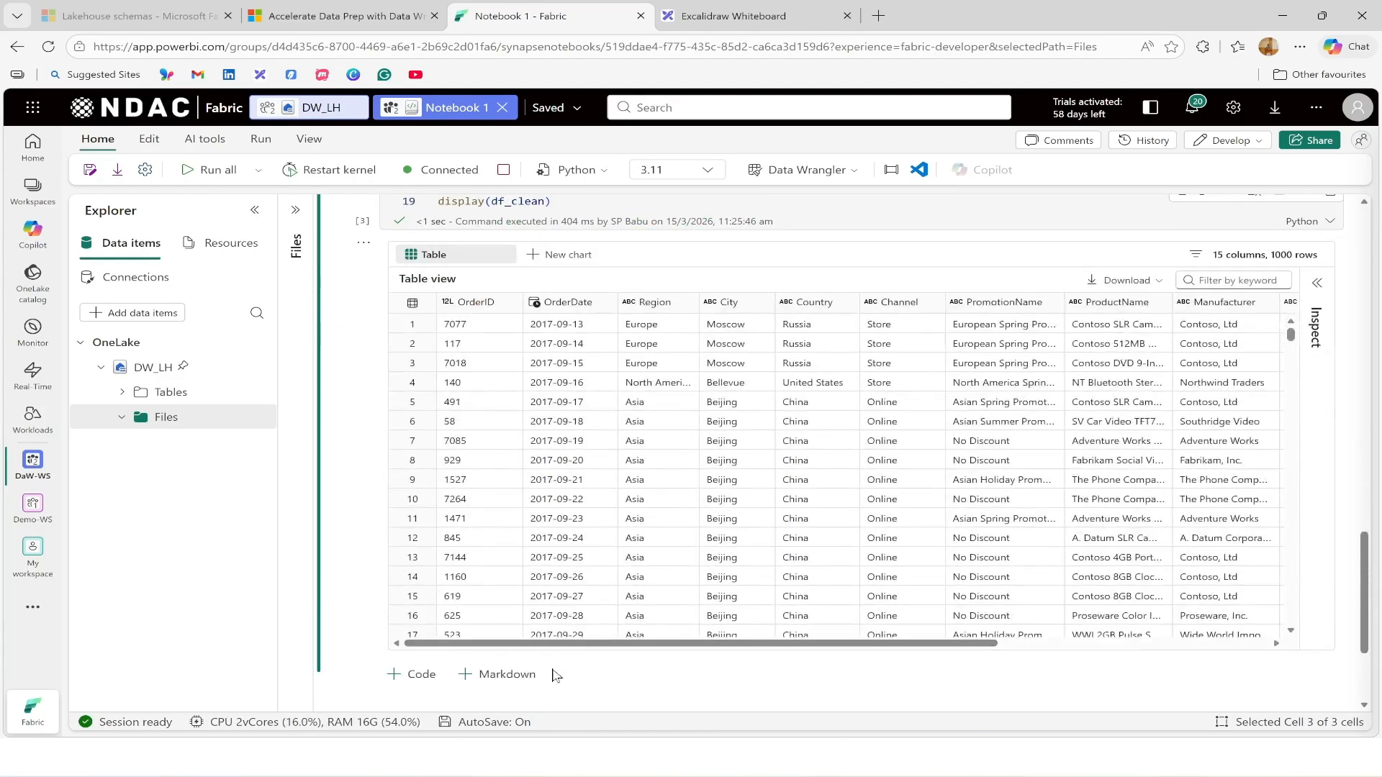
{"action": "left_click_drag", "start_coordinate": [565, 644], "coordinate": [1159, 651]}
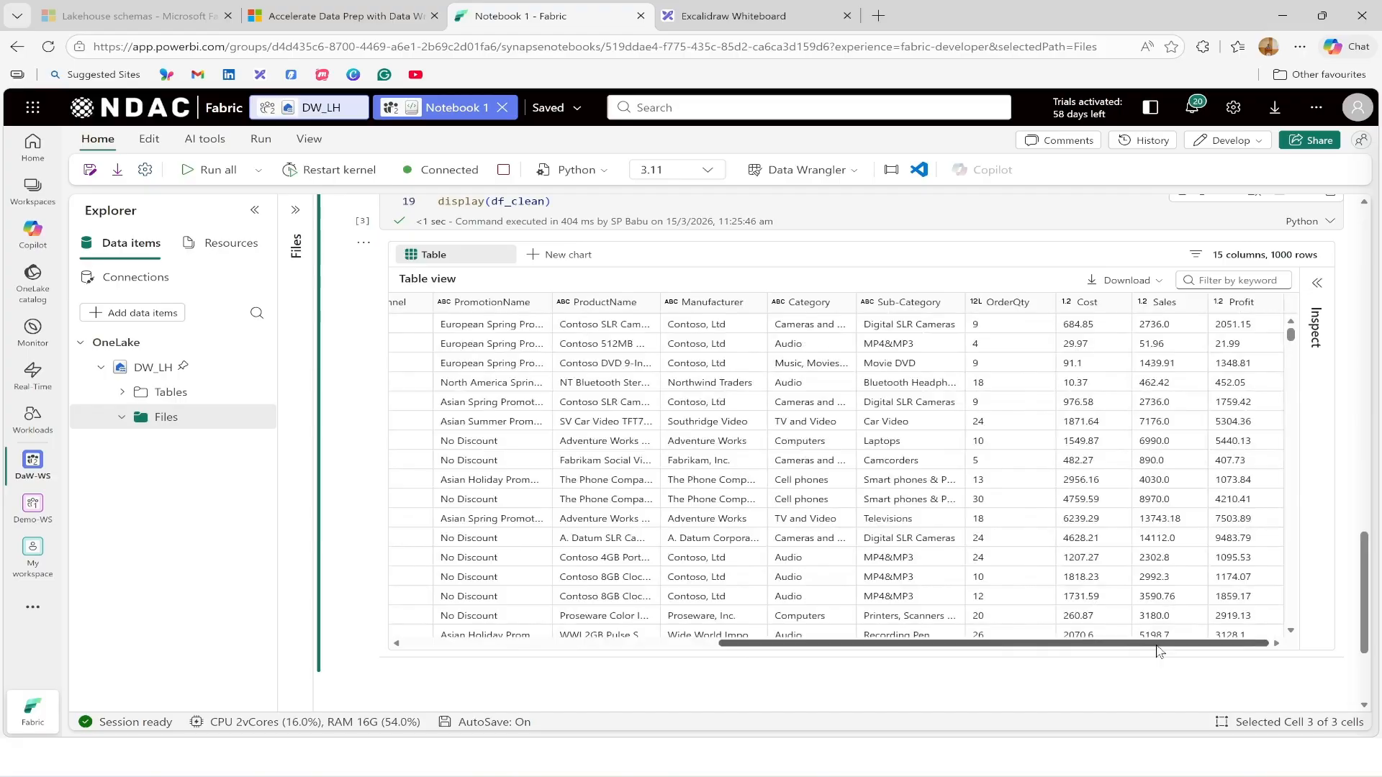
{"action": "left_click_drag", "start_coordinate": [1005, 645], "coordinate": [689, 645]}
{"action": "scroll", "coordinate": [389, 441], "scroll_direction": "up", "scroll_amount": 7}
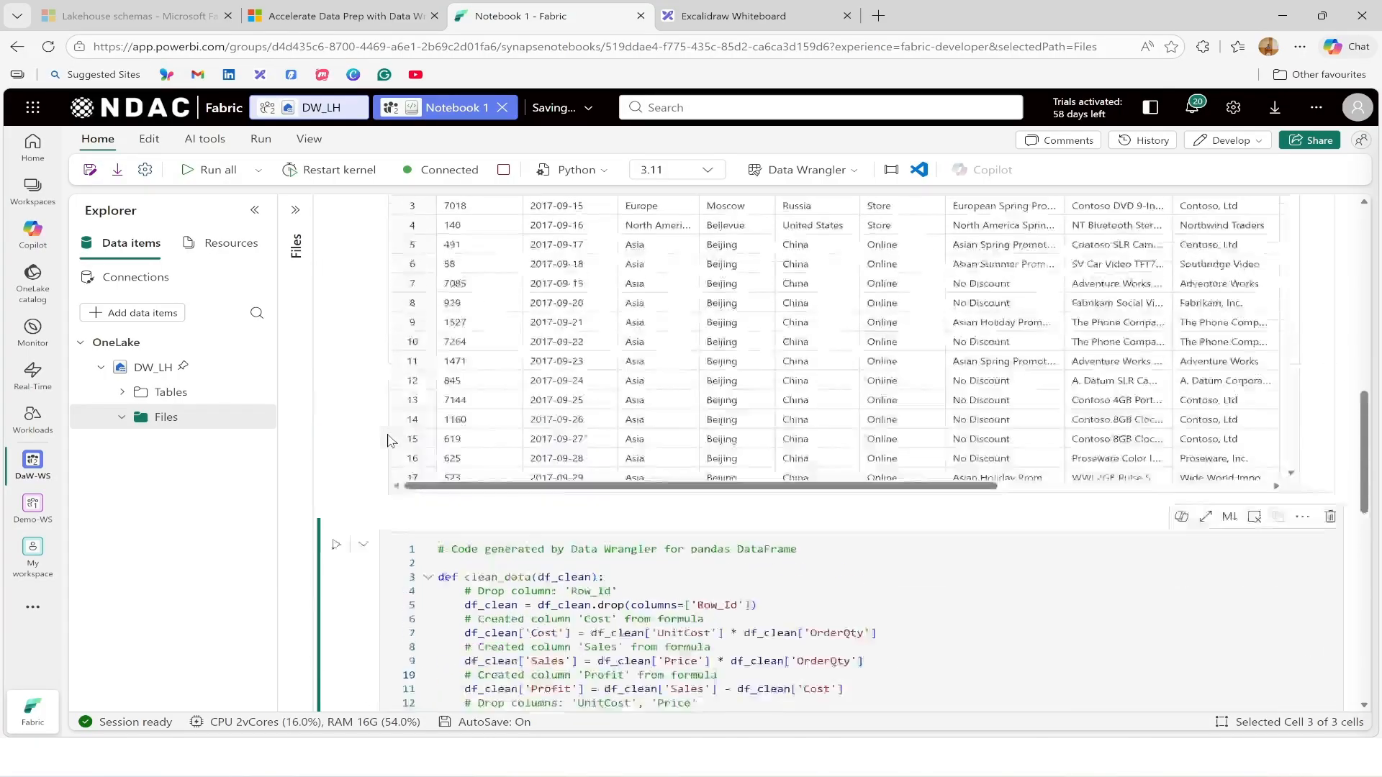
{"action": "scroll", "coordinate": [388, 441], "scroll_direction": "up", "scroll_amount": 10}
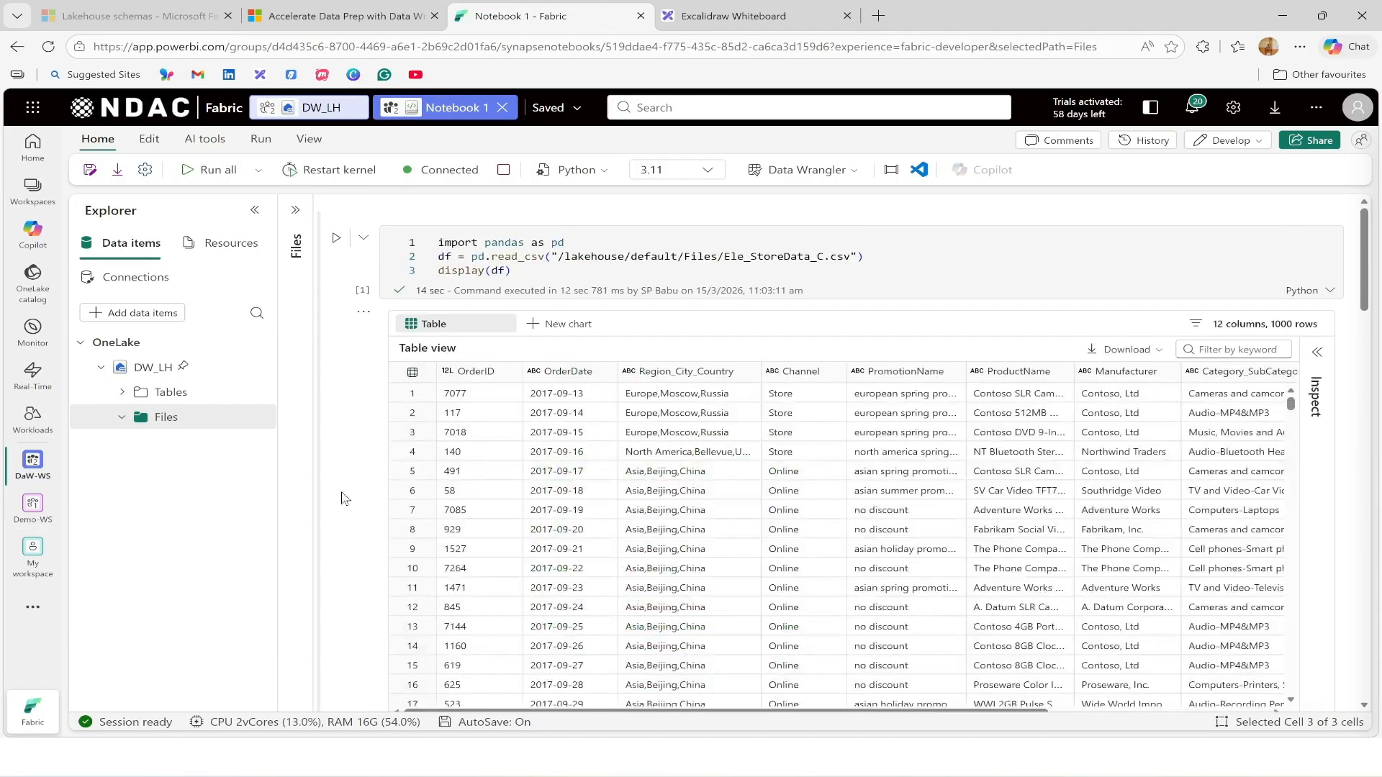
{"action": "scroll", "coordinate": [648, 576], "scroll_direction": "down", "scroll_amount": 1}
{"action": "left_click_drag", "start_coordinate": [793, 637], "coordinate": [294, 571]}
{"action": "scroll", "coordinate": [363, 551], "scroll_direction": "down", "scroll_amount": 5}
{"action": "scroll", "coordinate": [364, 550], "scroll_direction": "down", "scroll_amount": 10}
{"action": "scroll", "coordinate": [394, 595], "scroll_direction": "down", "scroll_amount": 5}
{"action": "mouse_move", "coordinate": [486, 640]}
{"action": "left_mouse_down"}
{"action": "mouse_move", "coordinate": [808, 641]}
{"action": "mouse_move", "coordinate": [504, 654]}
{"action": "left_mouse_up"}
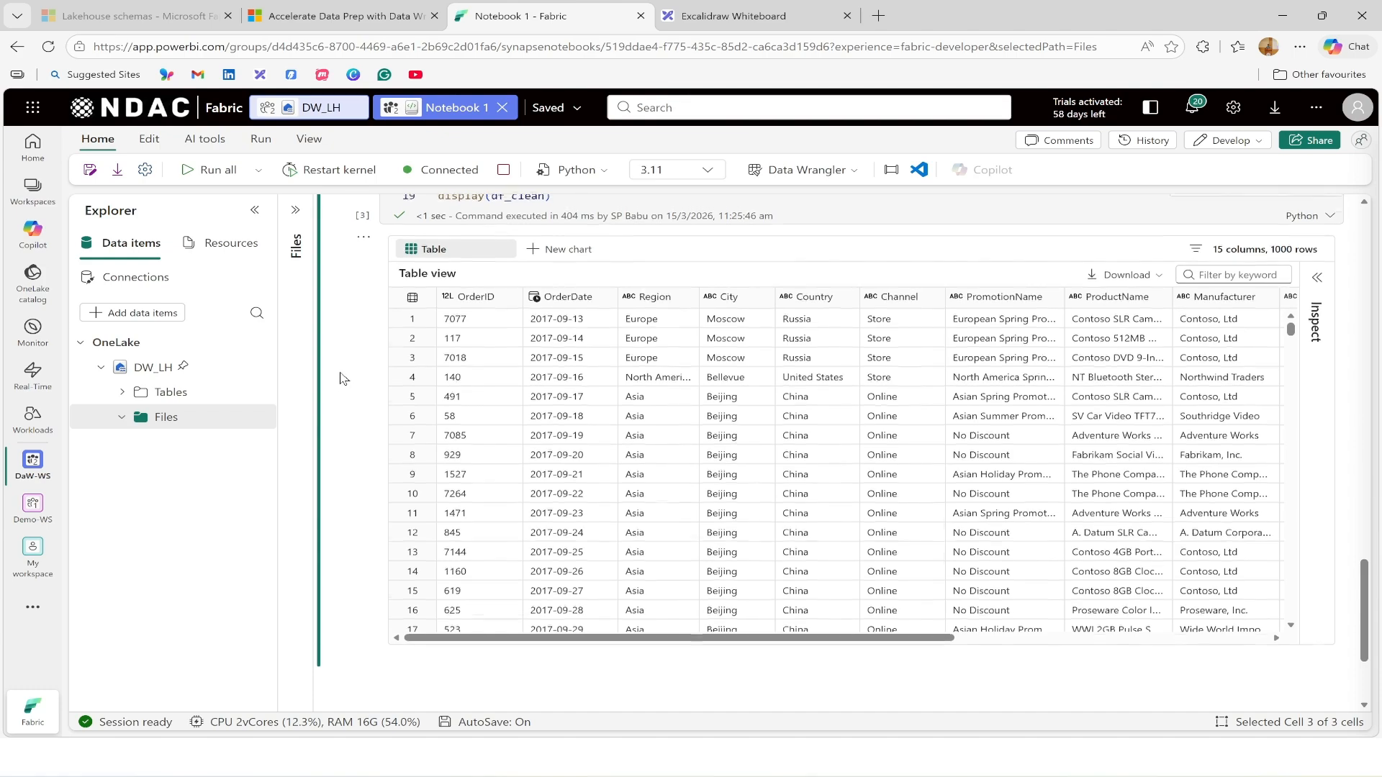
{"action": "scroll", "coordinate": [342, 380], "scroll_direction": "up", "scroll_amount": 5}
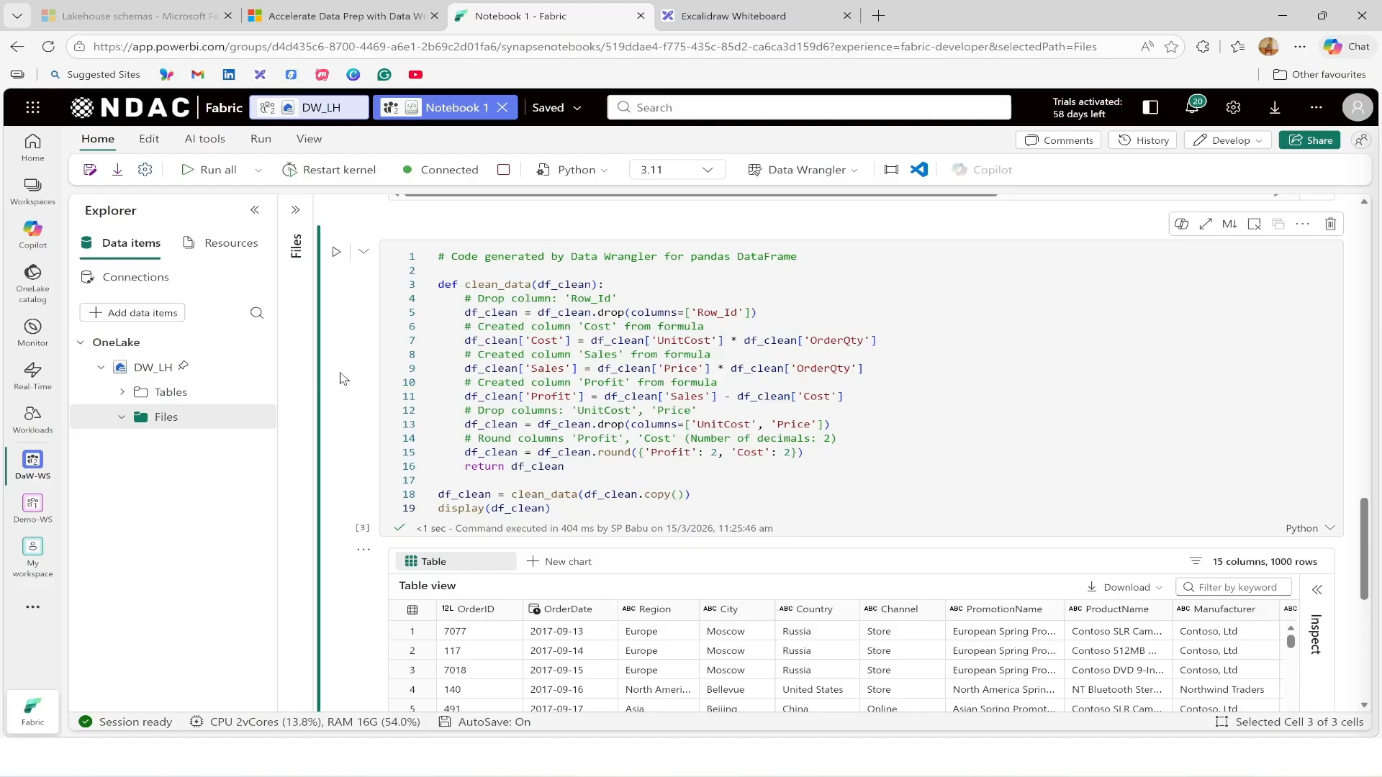
Switch to the Excalidraw whiteboard with the Data Wrangler workflow diagram
{"action": "left_click", "coordinate": [729, 21]}
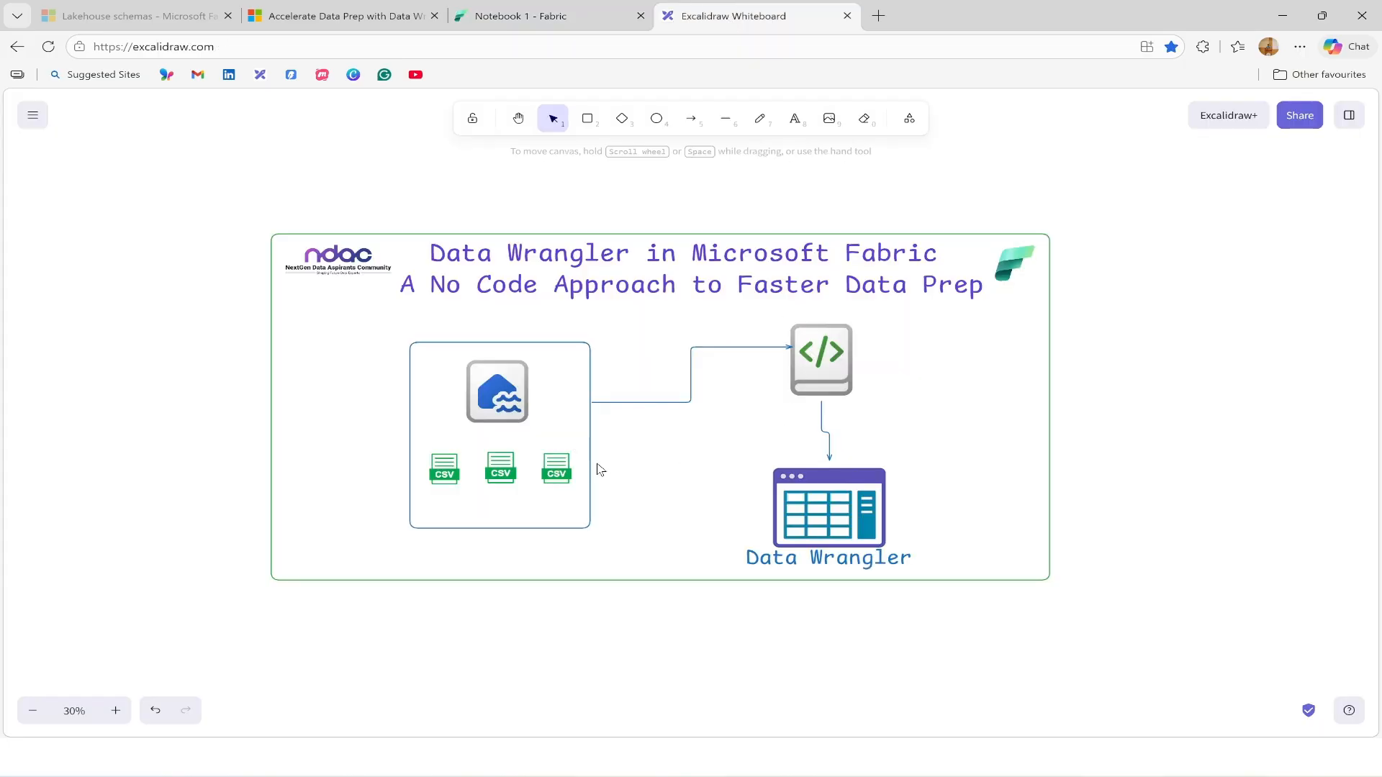